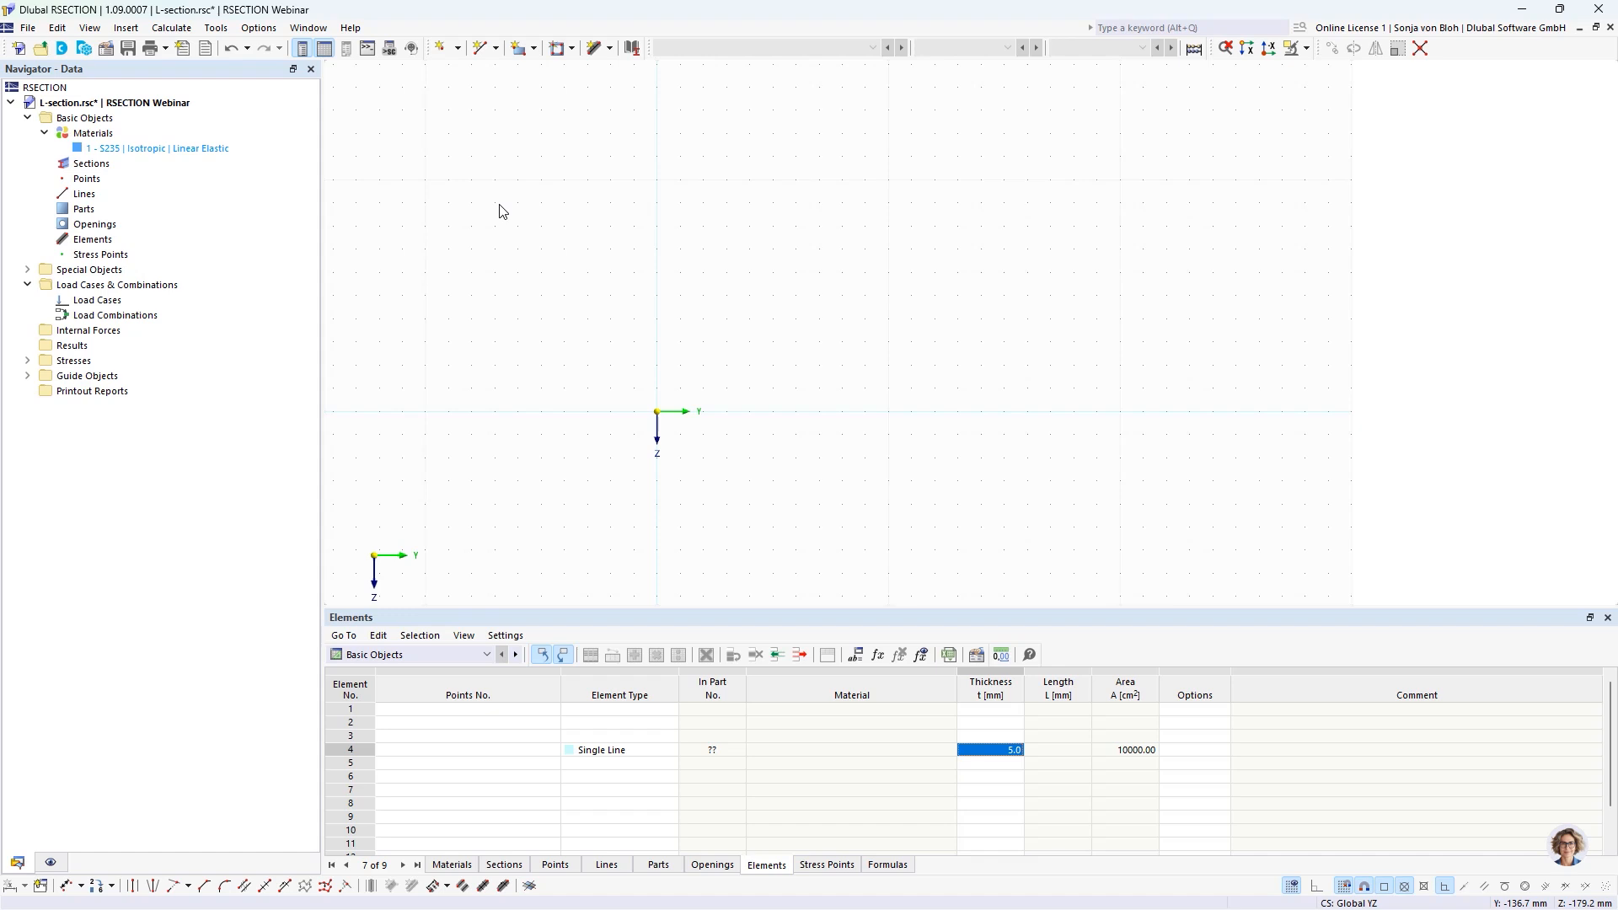
Step: Add a single-line element by length and direction from the origin, angled -30°, 80 mm long and 10 mm thick
{"action": "left_click", "coordinate": [560, 866]}
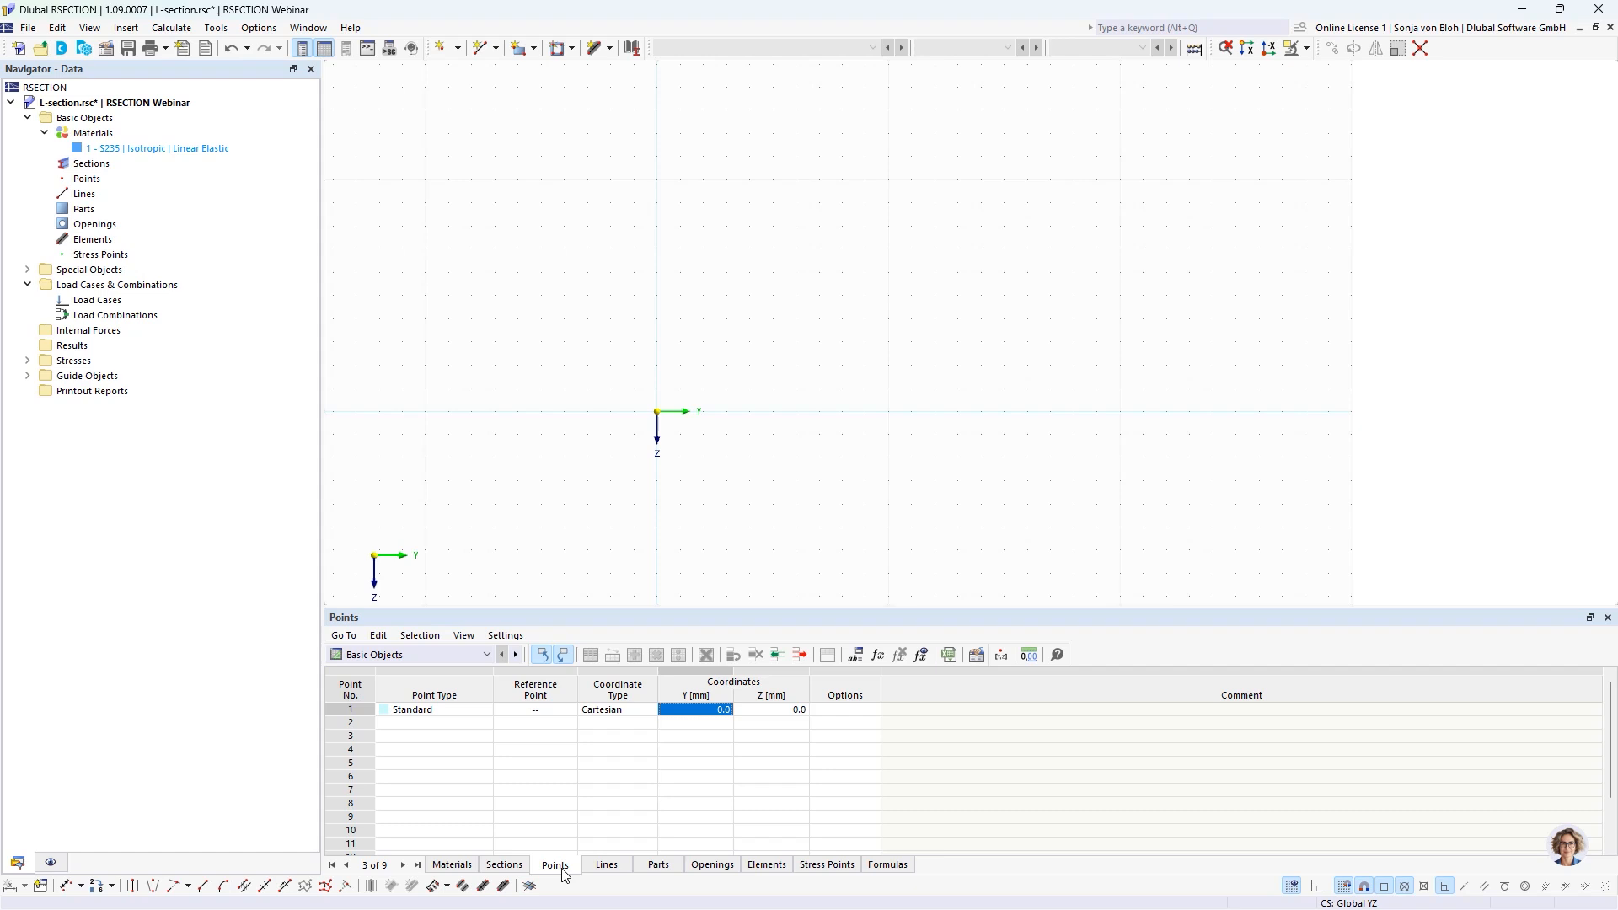
{"action": "left_click", "coordinate": [611, 48]}
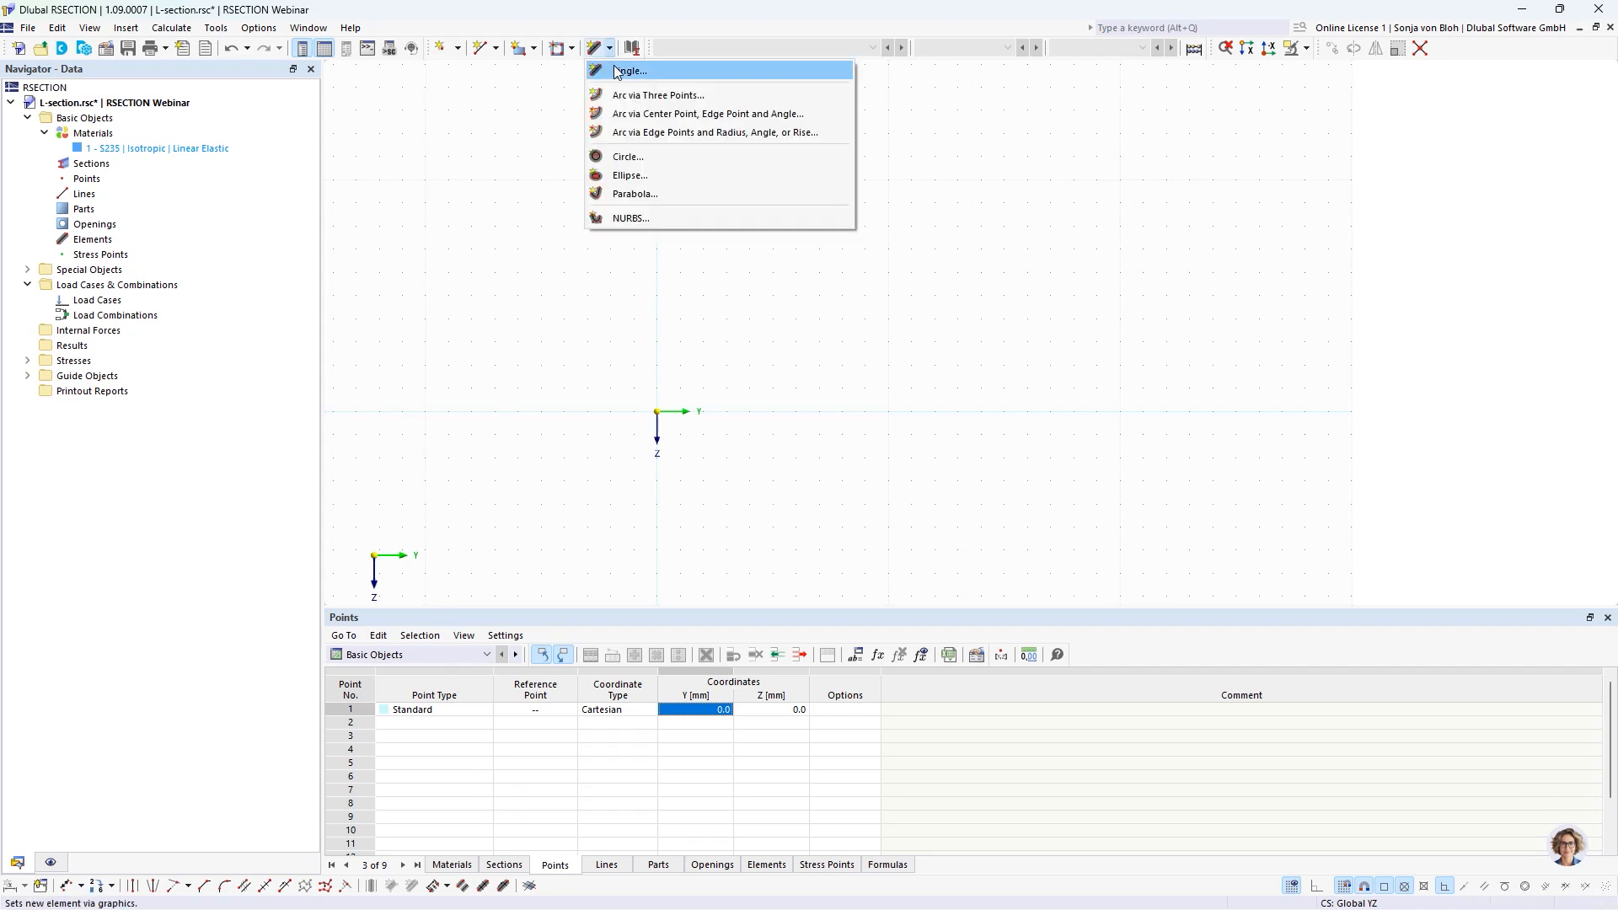
{"action": "left_click", "coordinate": [628, 70]}
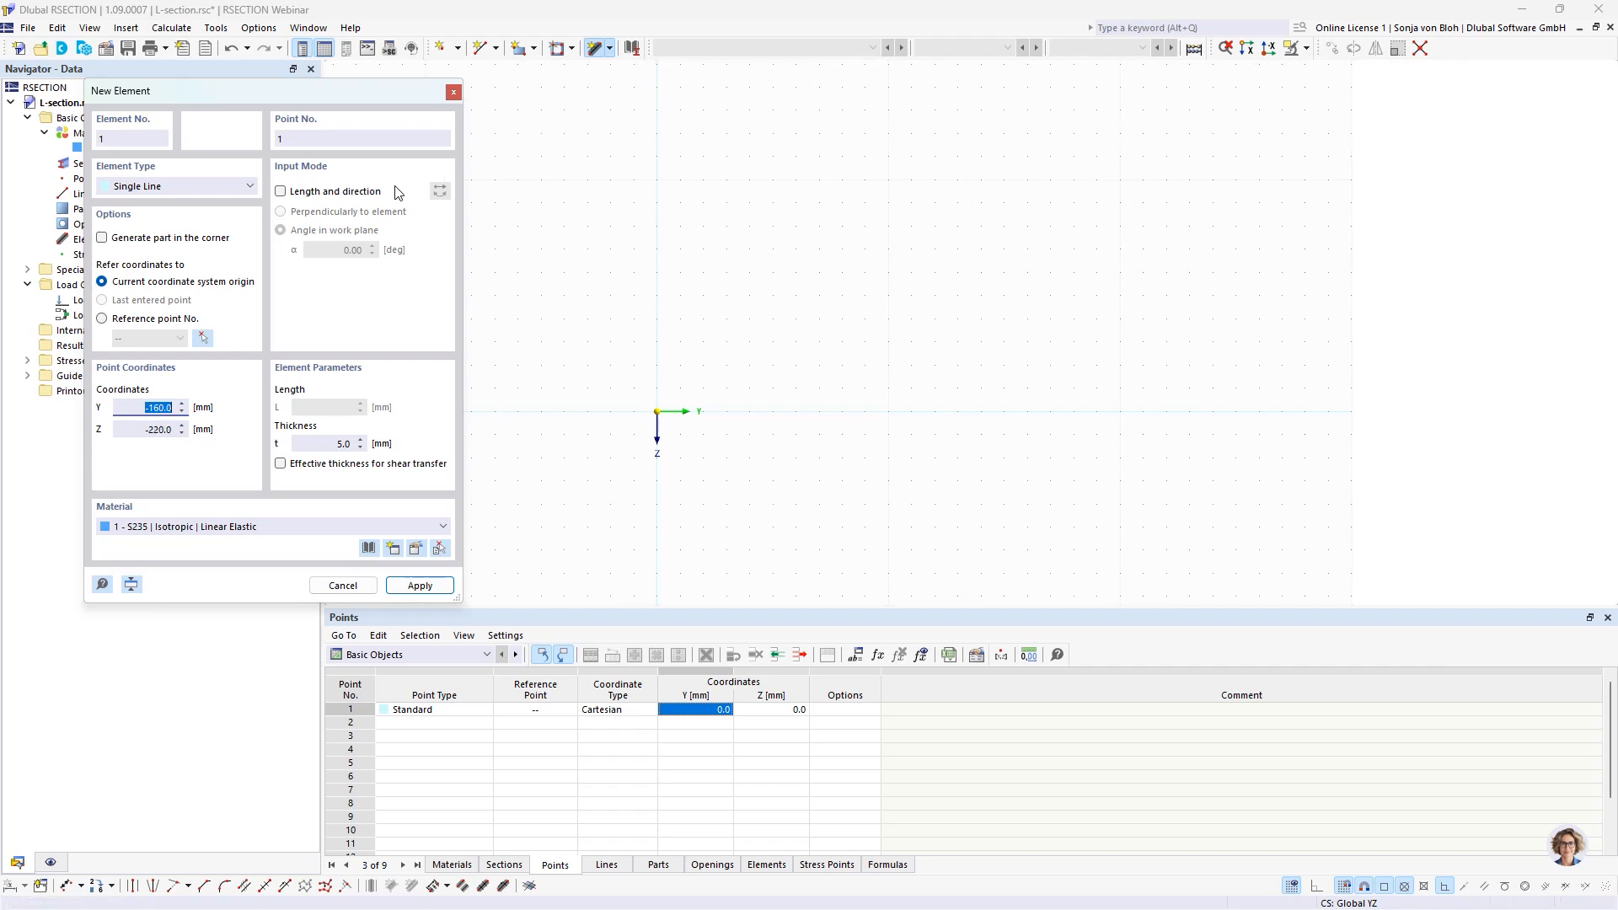
{"action": "left_click", "coordinate": [280, 191]}
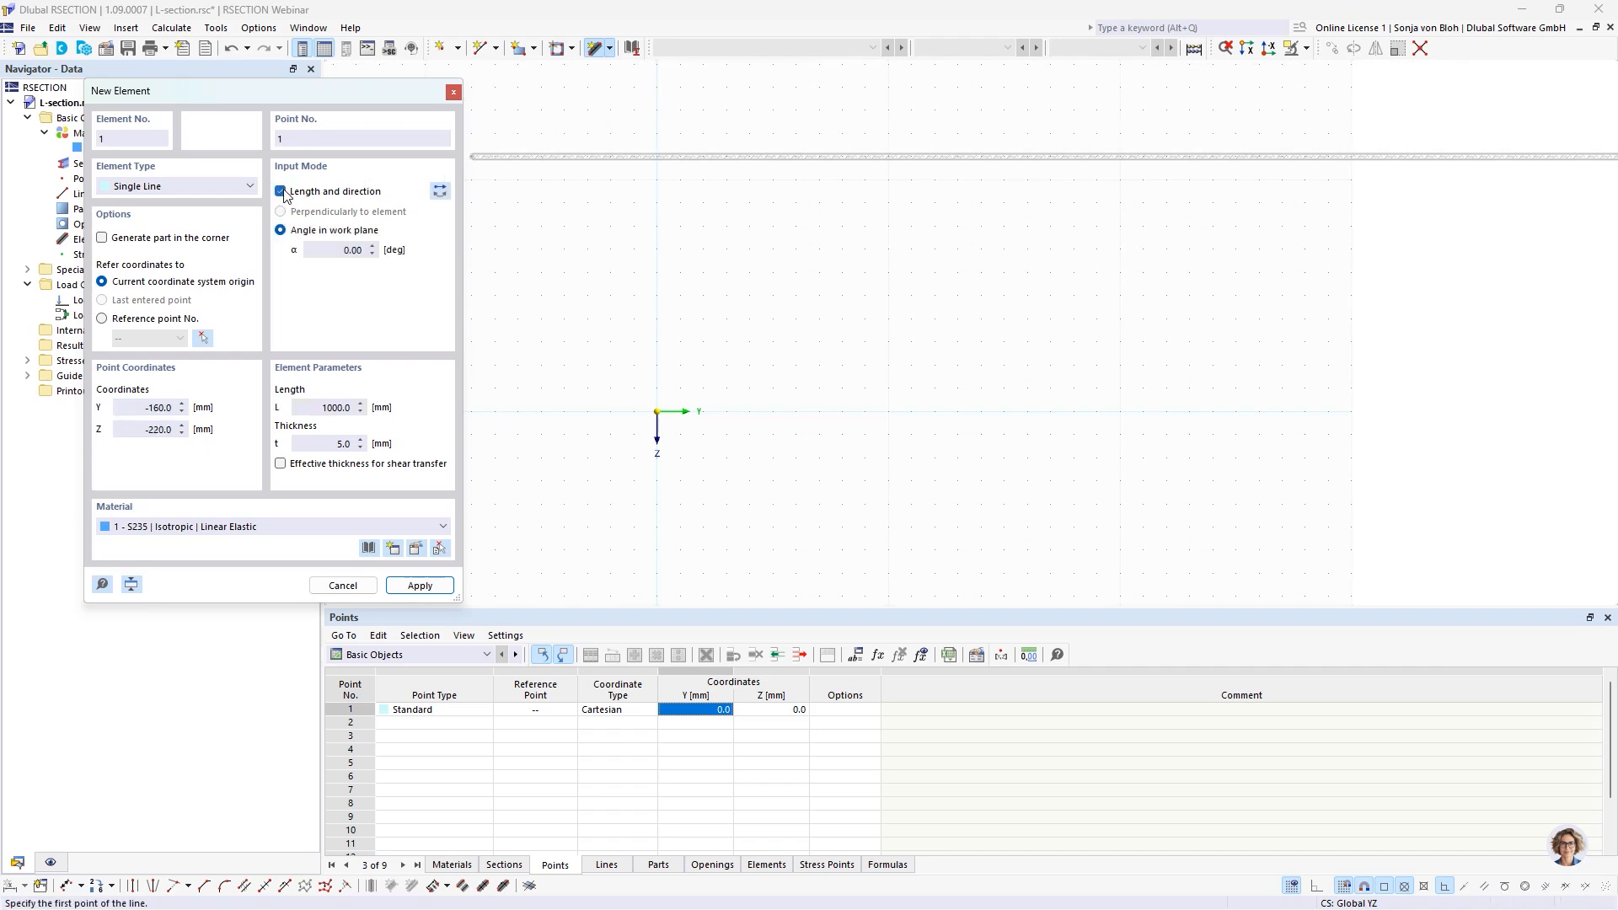
{"action": "left_click", "coordinate": [333, 251]}
{"action": "type", "text": "-30"}
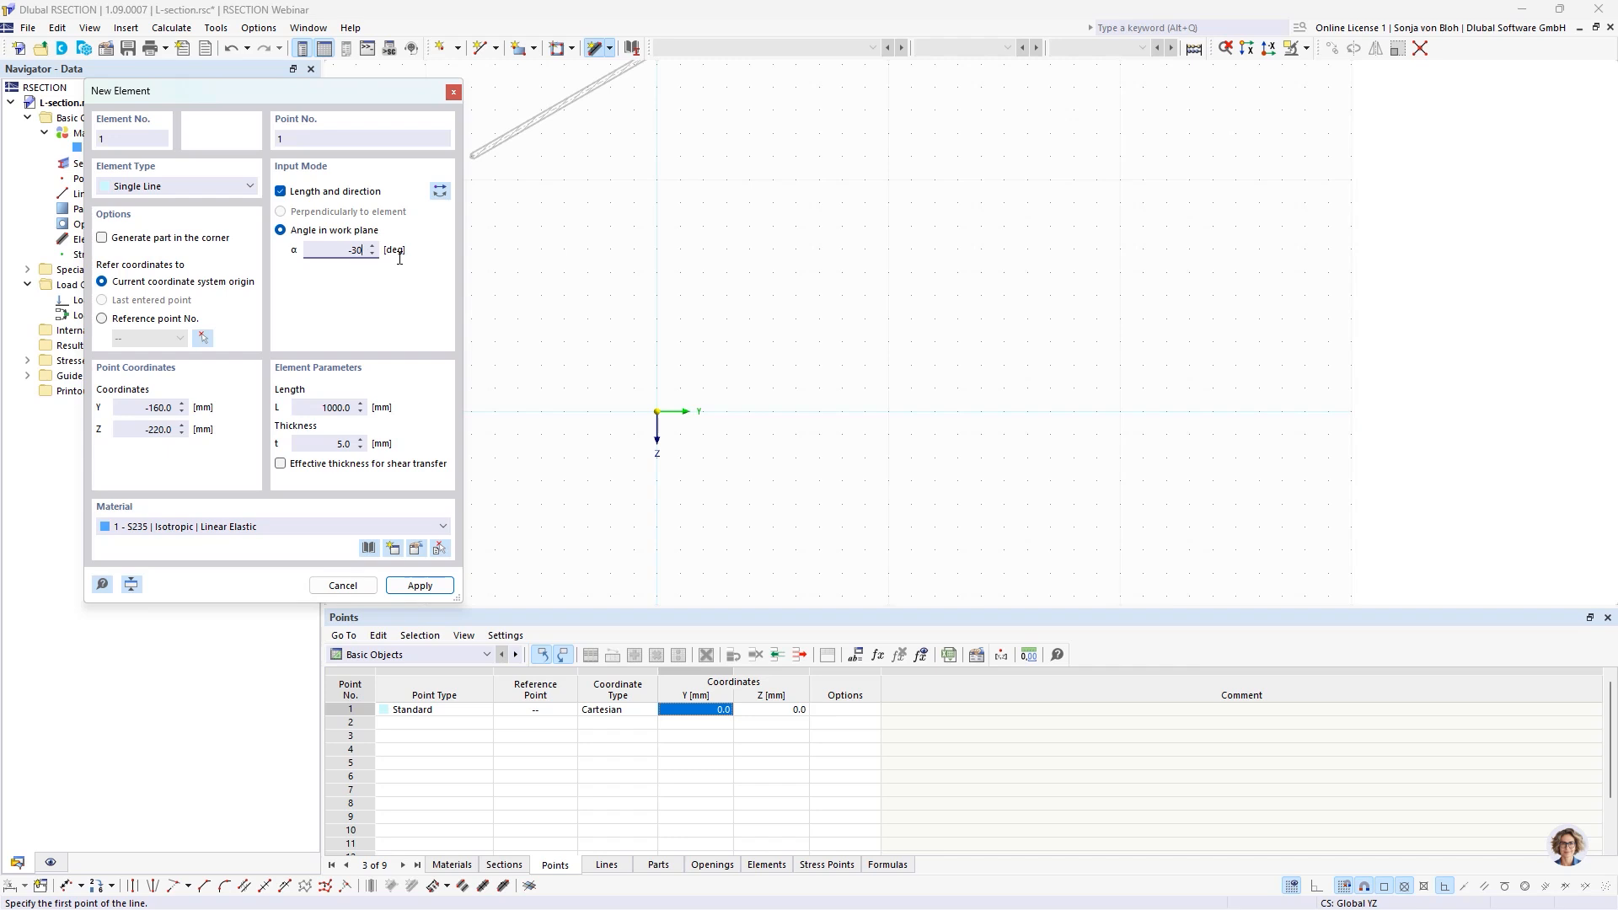
{"action": "left_click", "coordinate": [320, 408]}
{"action": "type", "text": "80"}
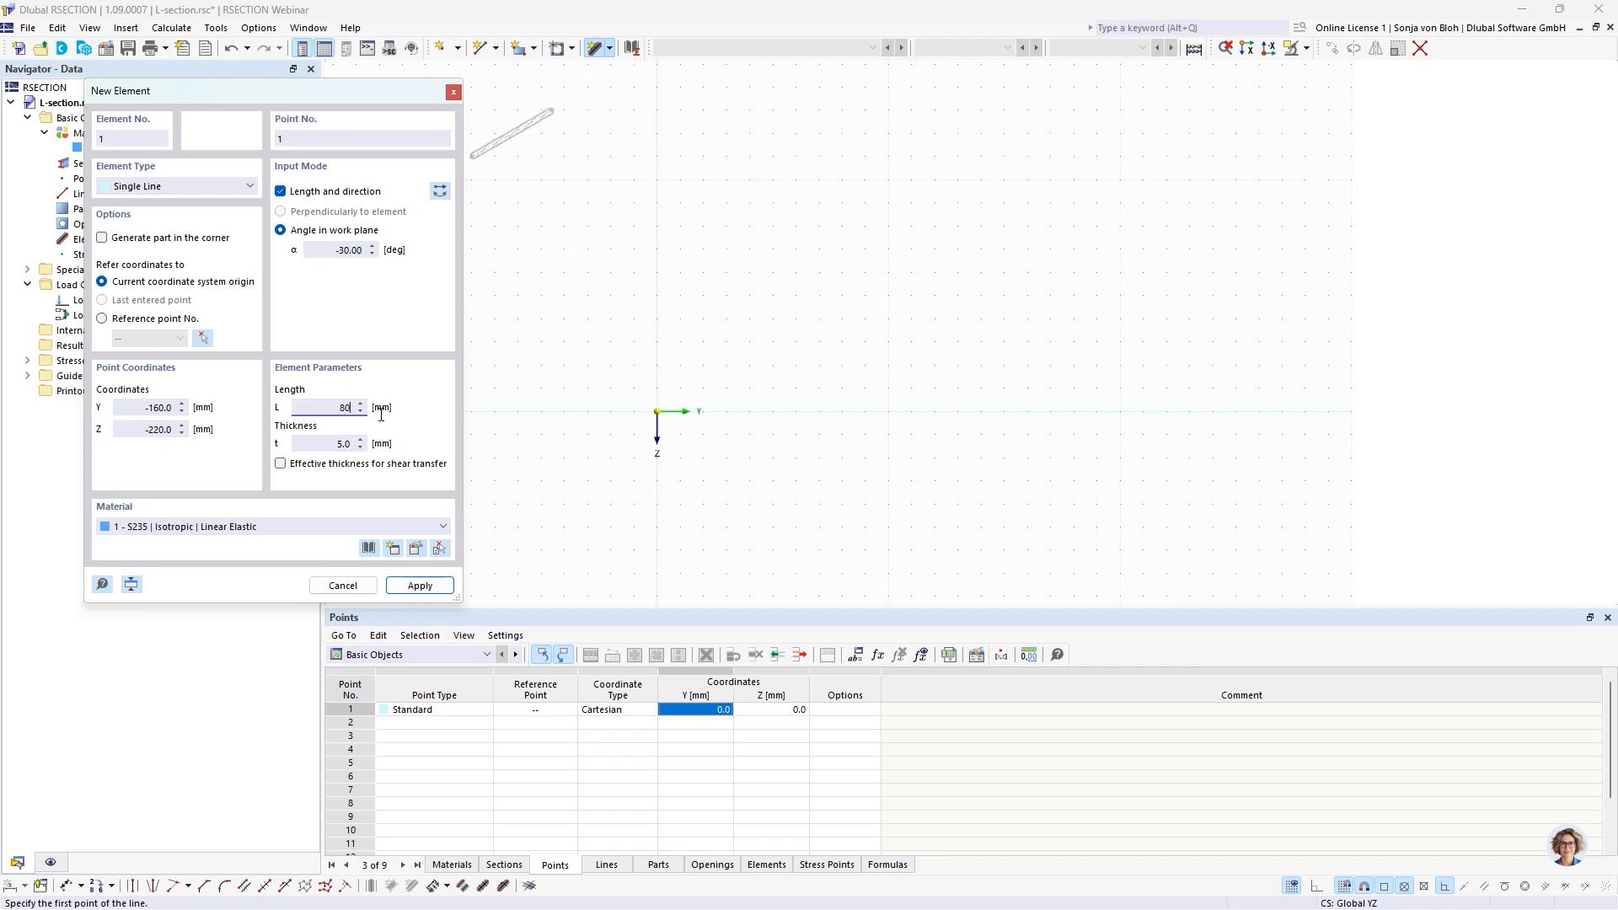
{"action": "left_click", "coordinate": [339, 443]}
{"action": "type", "text": "10"}
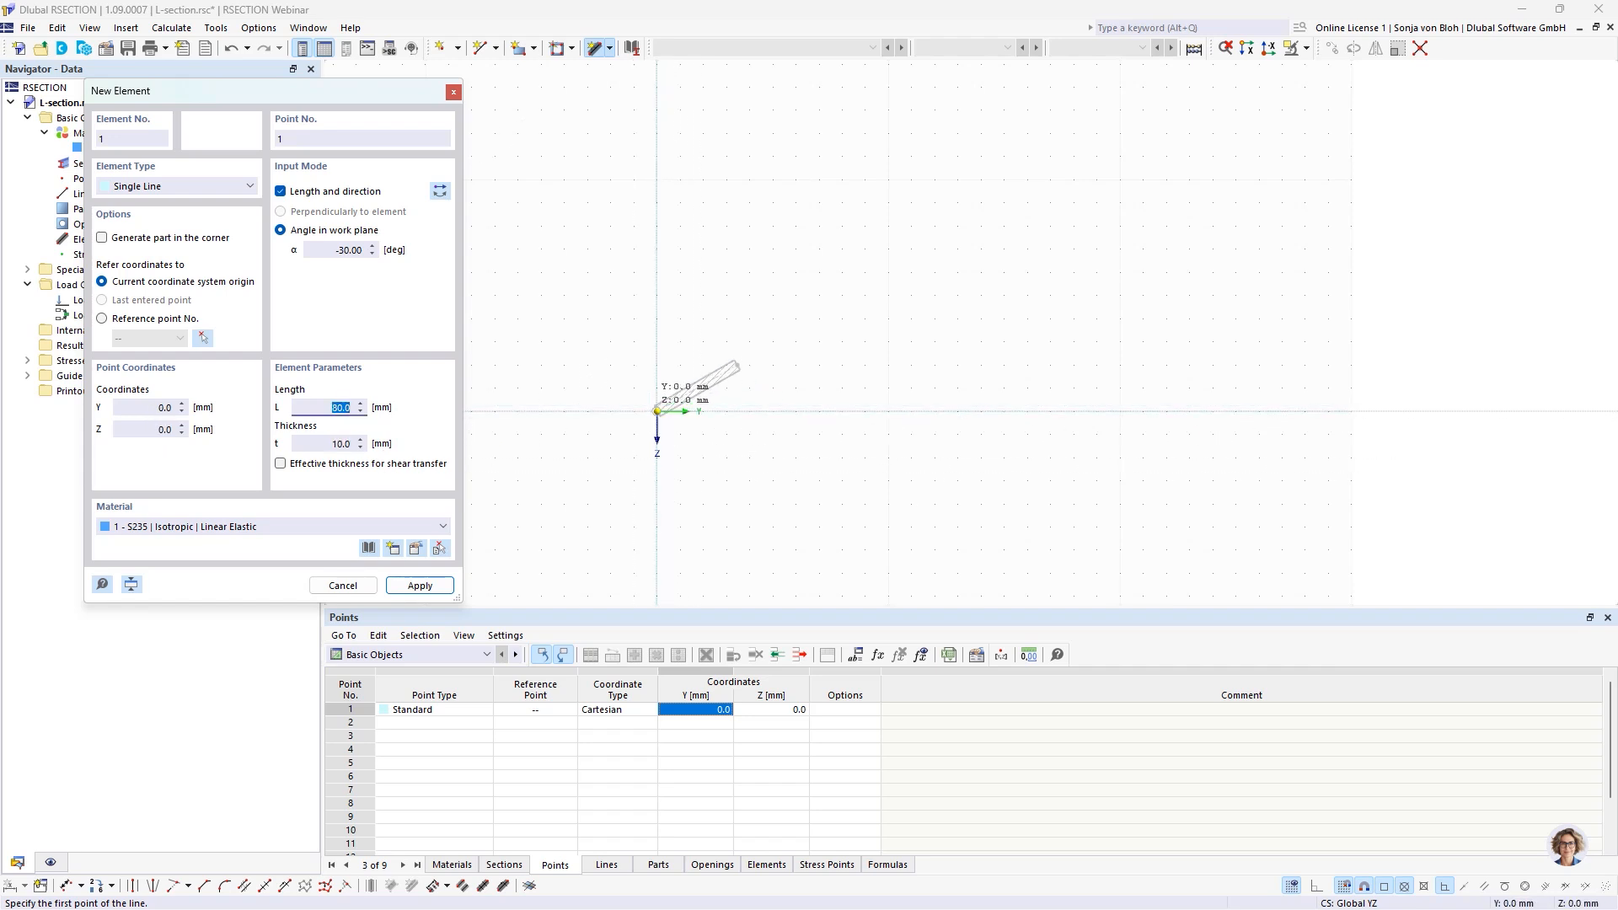
{"action": "key", "text": "Return"}
Step: Add a second 10 mm thick element with a 90° angle and 120 mm length, running upward from the origin
{"action": "left_click", "coordinate": [371, 252]}
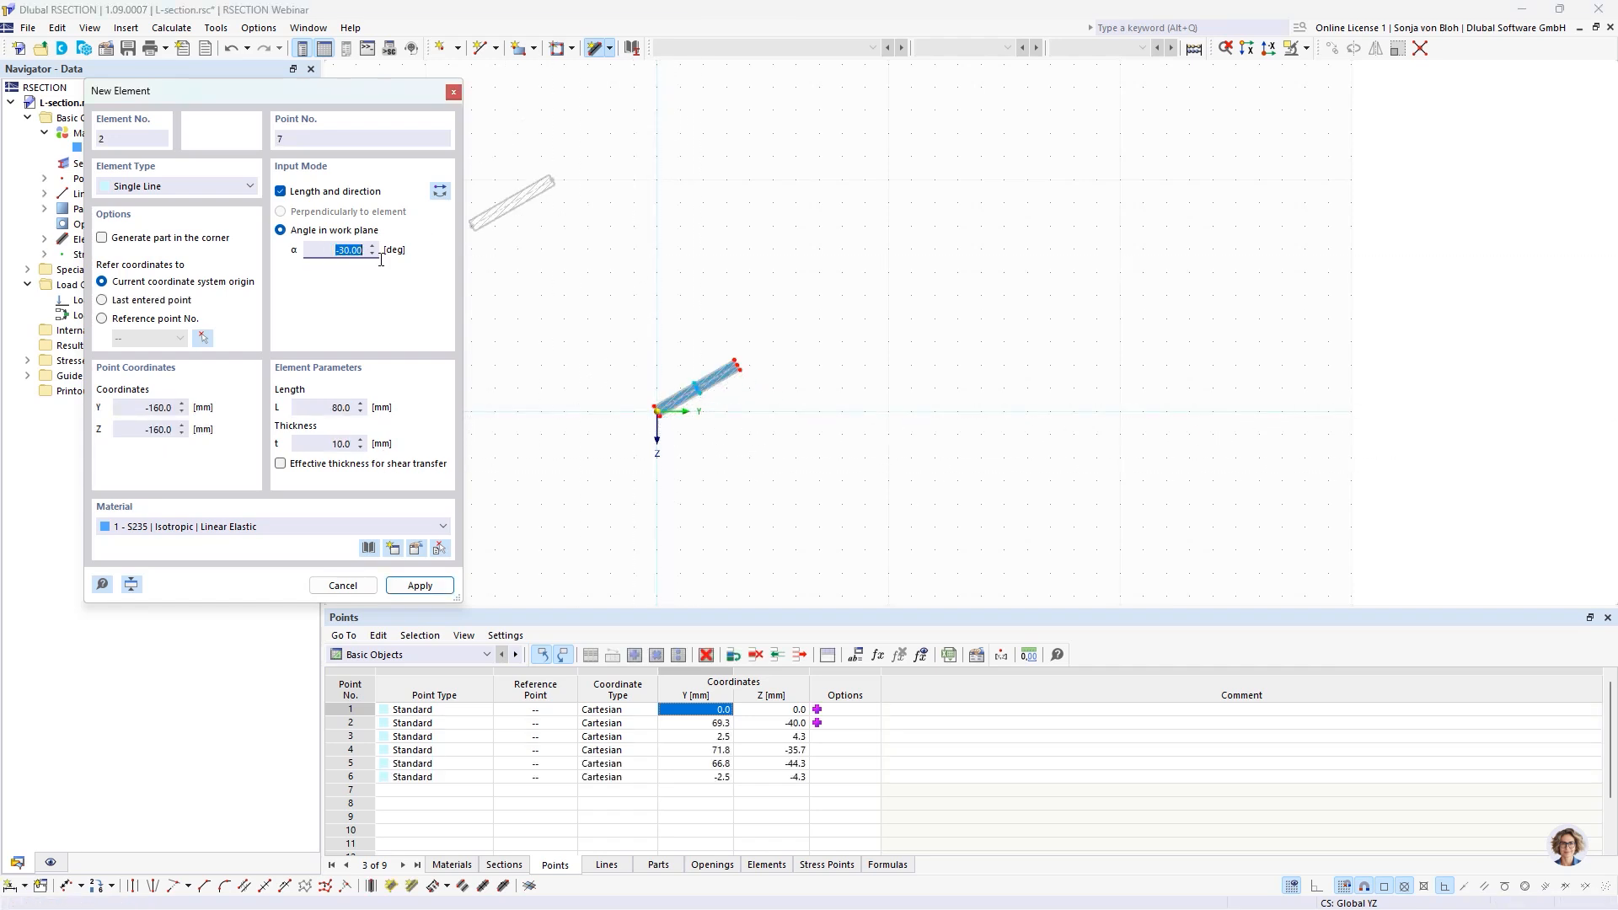
{"action": "type", "text": "90"}
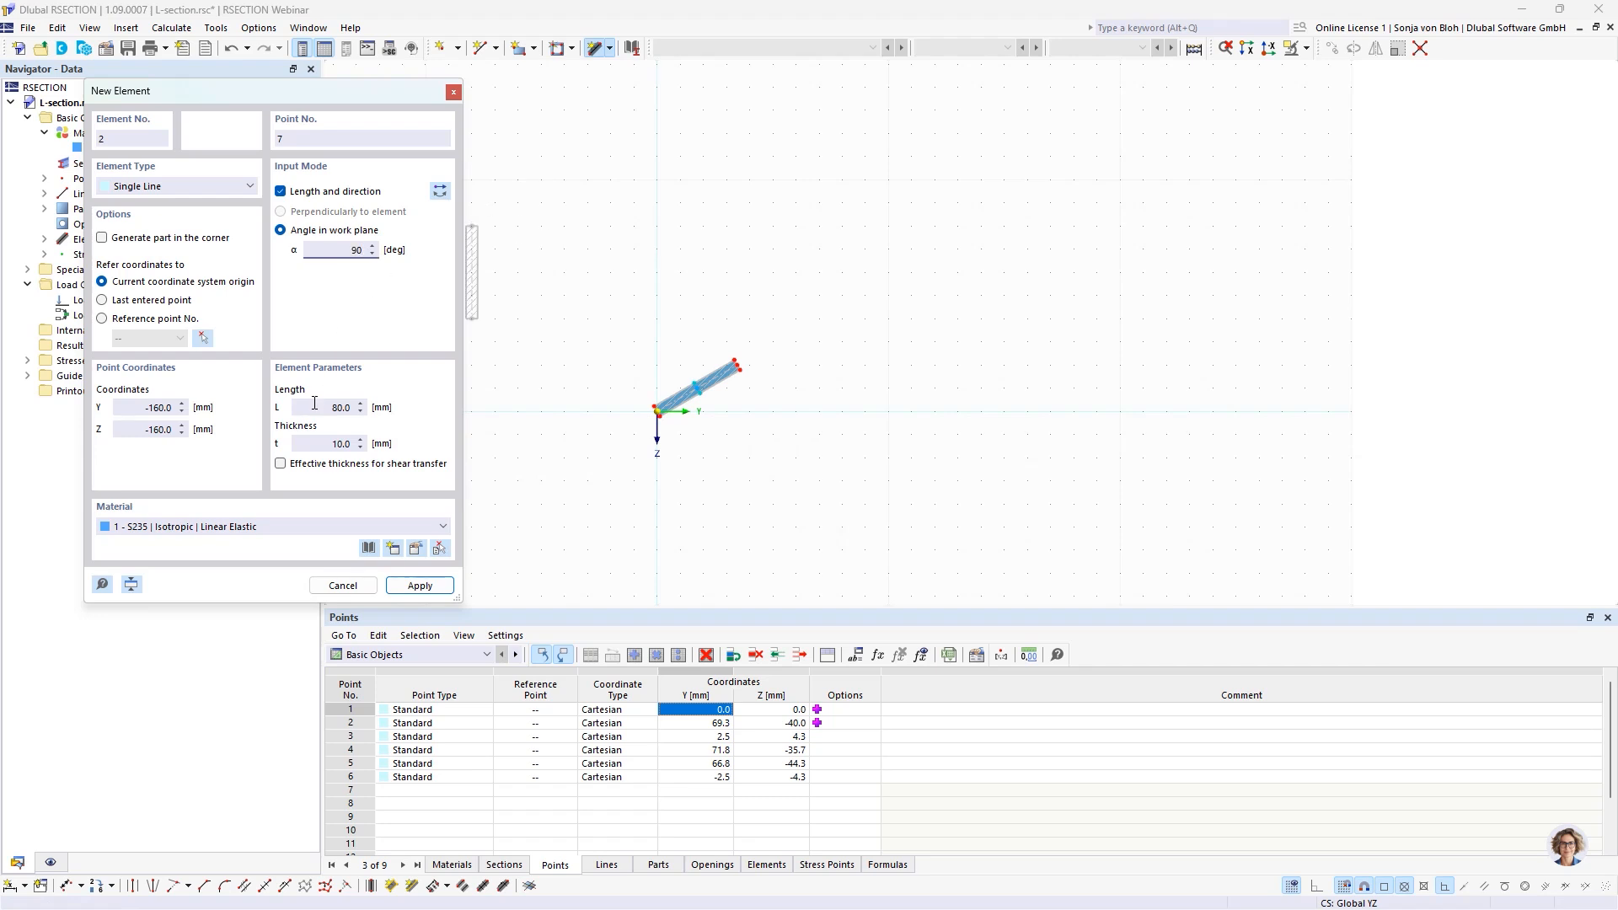
{"action": "key", "text": "Tab"}
{"action": "type", "text": "120"}
{"action": "key", "text": "Tab"}
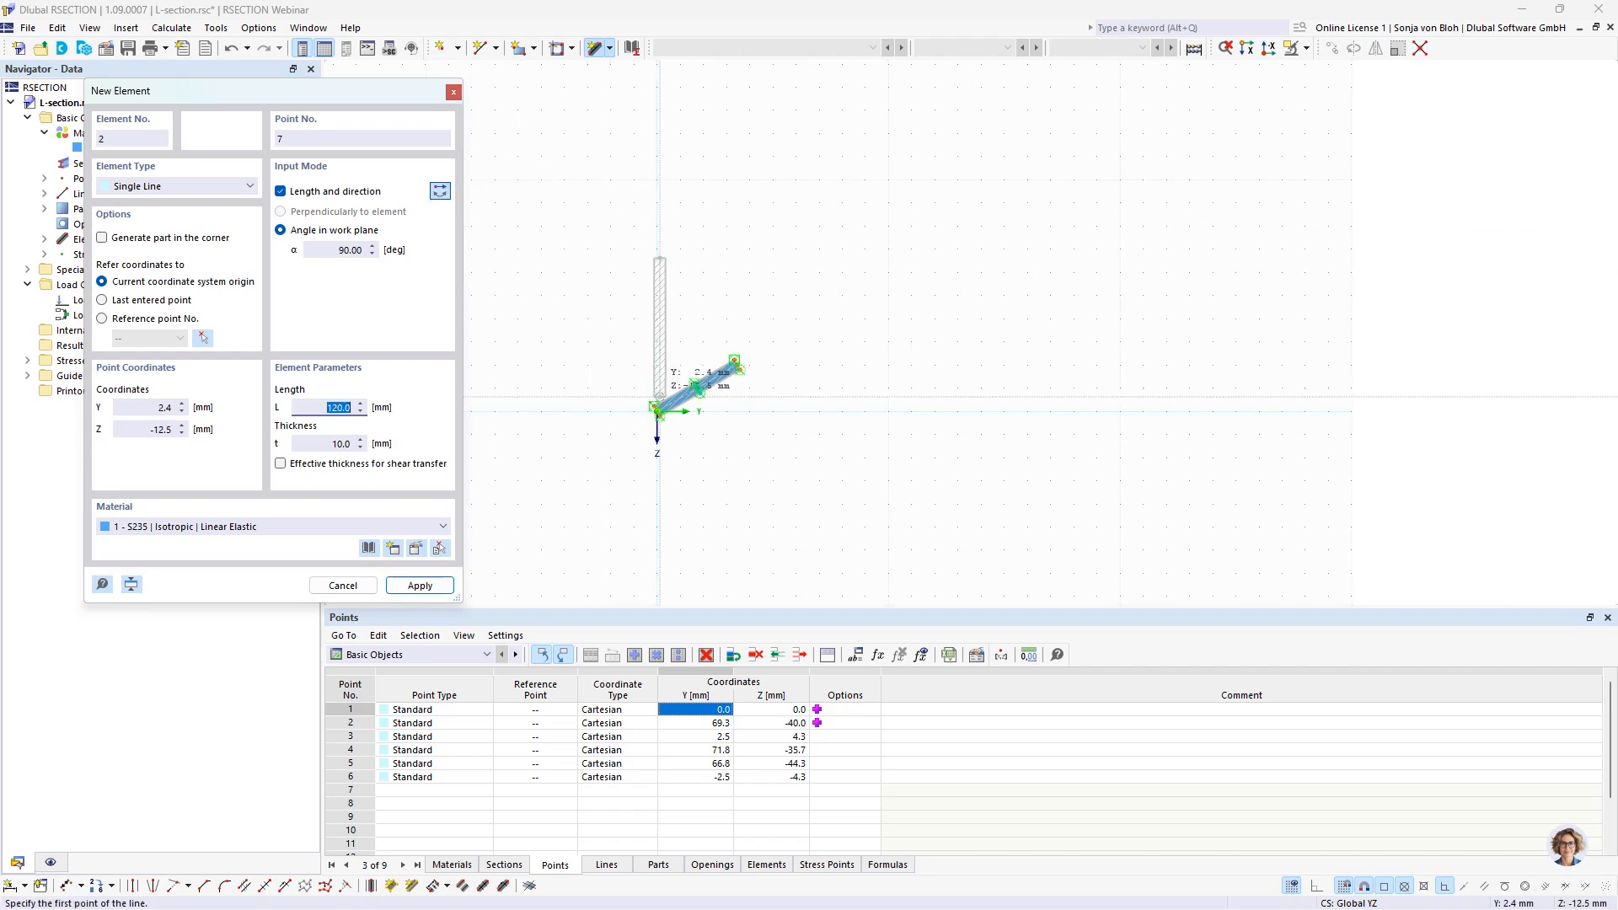
{"action": "scroll", "coordinate": [661, 395], "scroll_direction": "up", "scroll_amount": 3}
{"action": "left_click", "coordinate": [651, 432]}
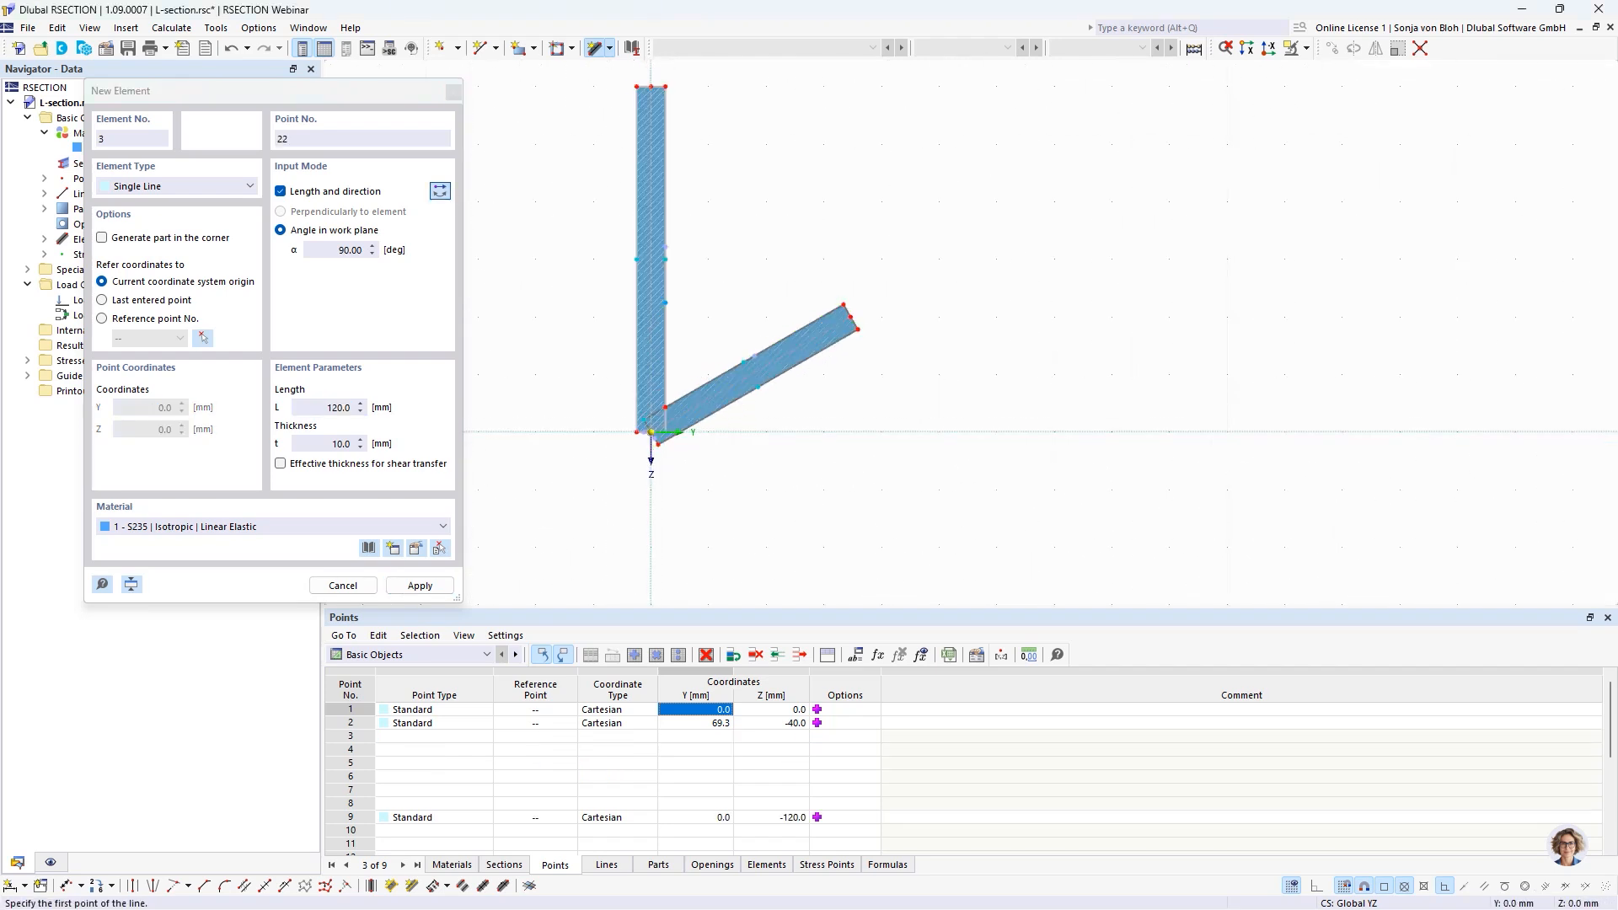
{"action": "key", "text": "Escape"}
{"action": "scroll", "coordinate": [596, 462], "scroll_direction": "down", "scroll_amount": 4}
{"action": "middle_click_drag", "start_coordinate": [503, 448], "coordinate": [586, 436]}
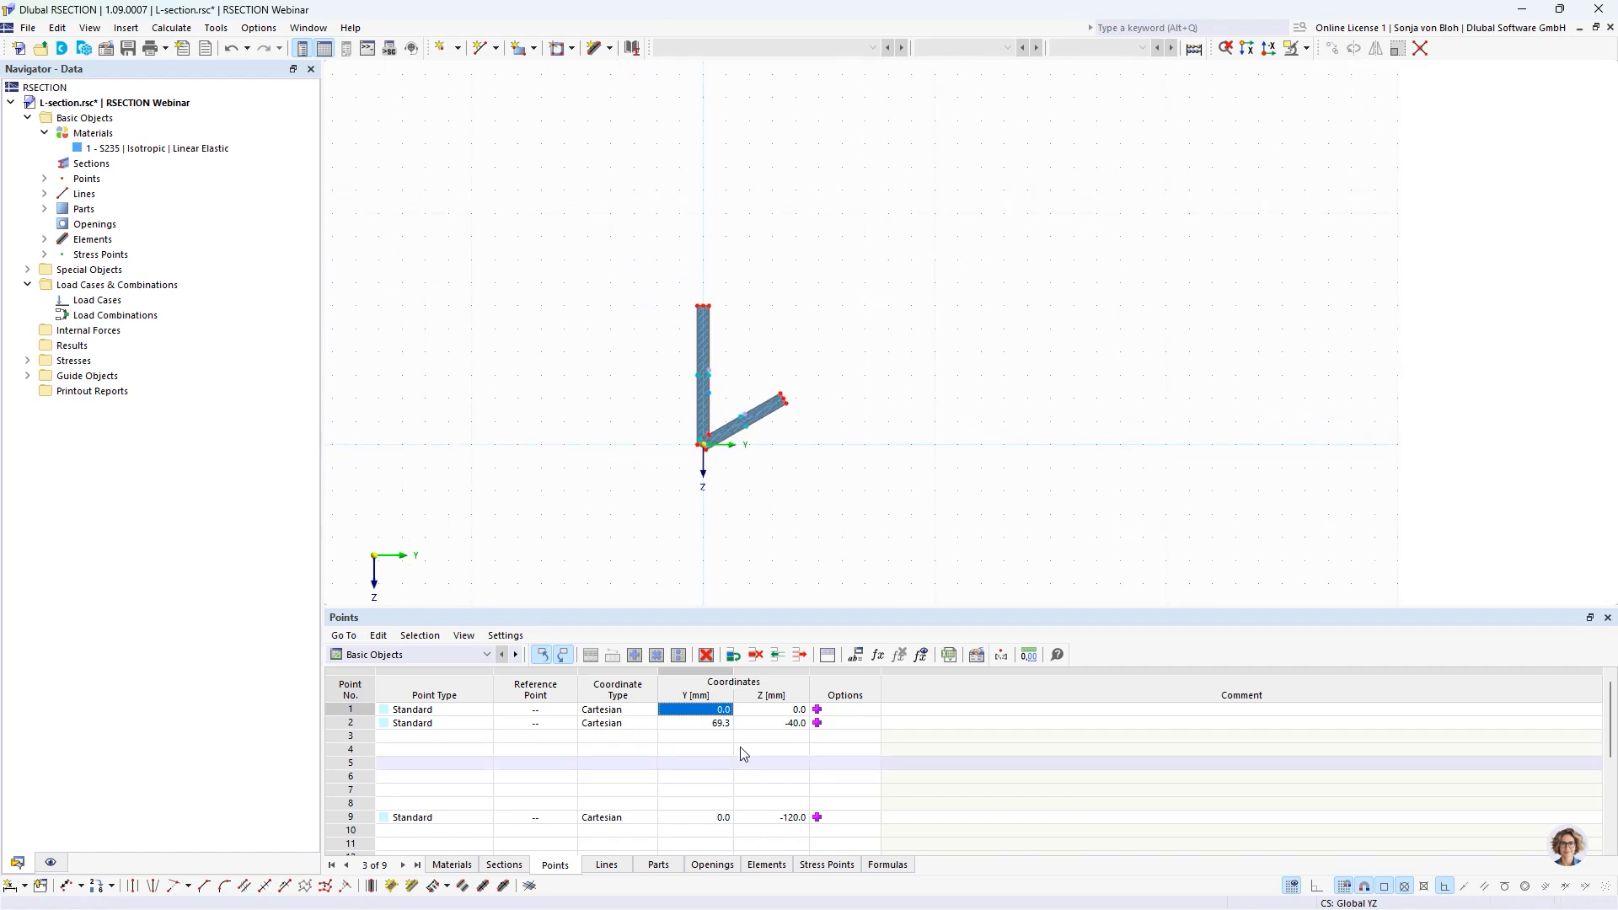
Step: Renumber all objects of both elements automatically in positive Y and then positive Z direction, with first number 1 and increment 1
{"action": "left_click", "coordinate": [709, 750]}
{"action": "left_click", "coordinate": [693, 806]}
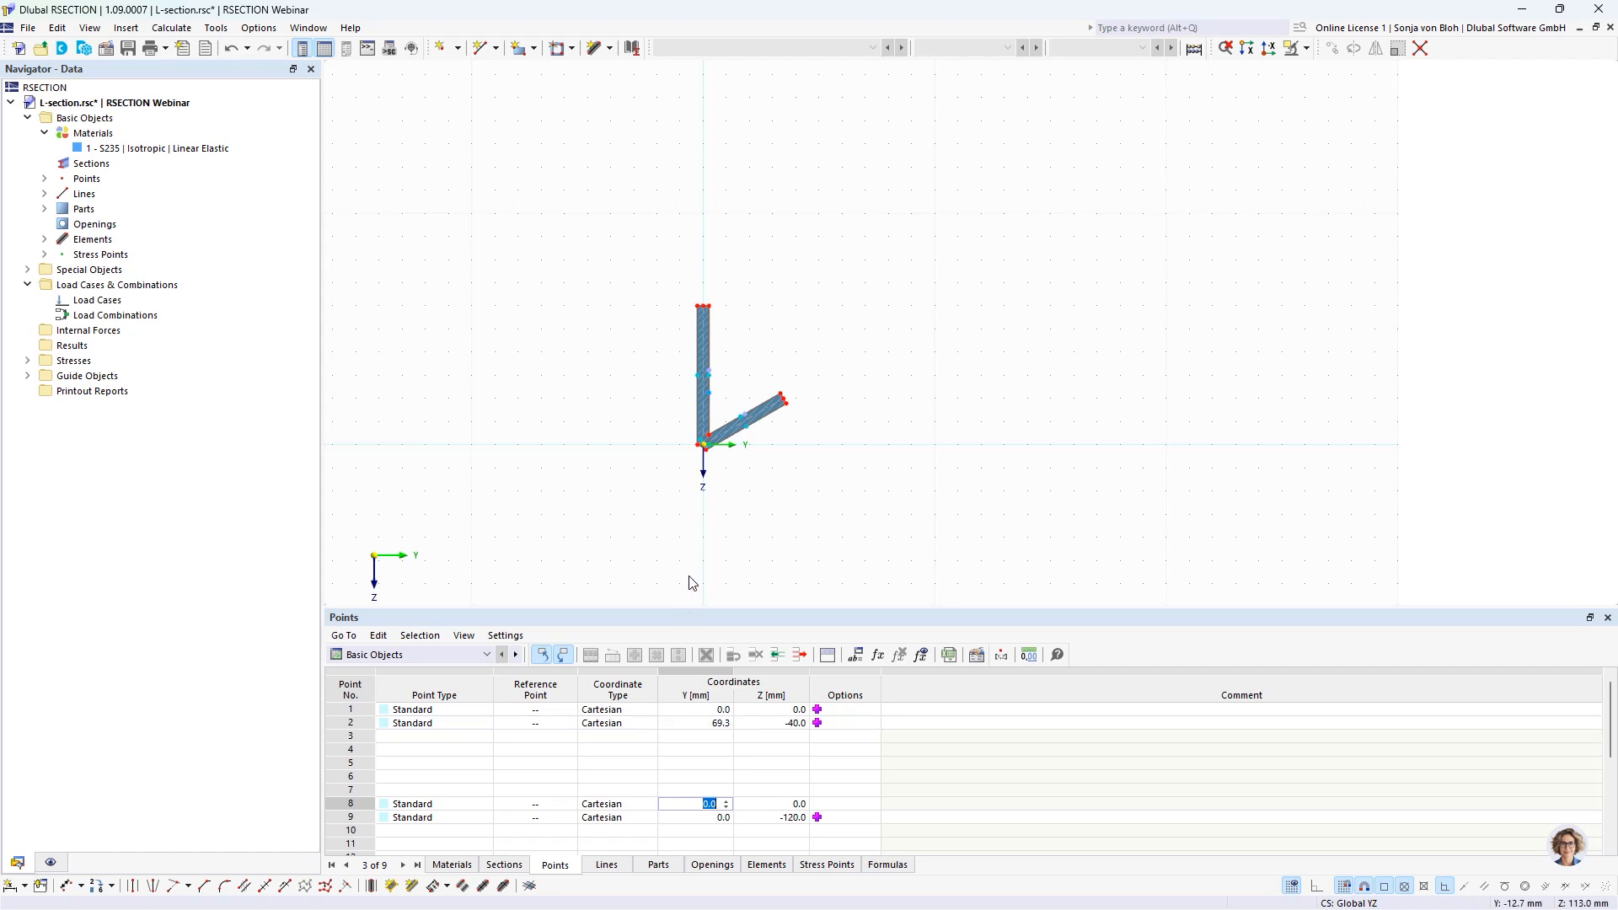
{"action": "left_click_drag", "start_coordinate": [647, 246], "coordinate": [875, 543]}
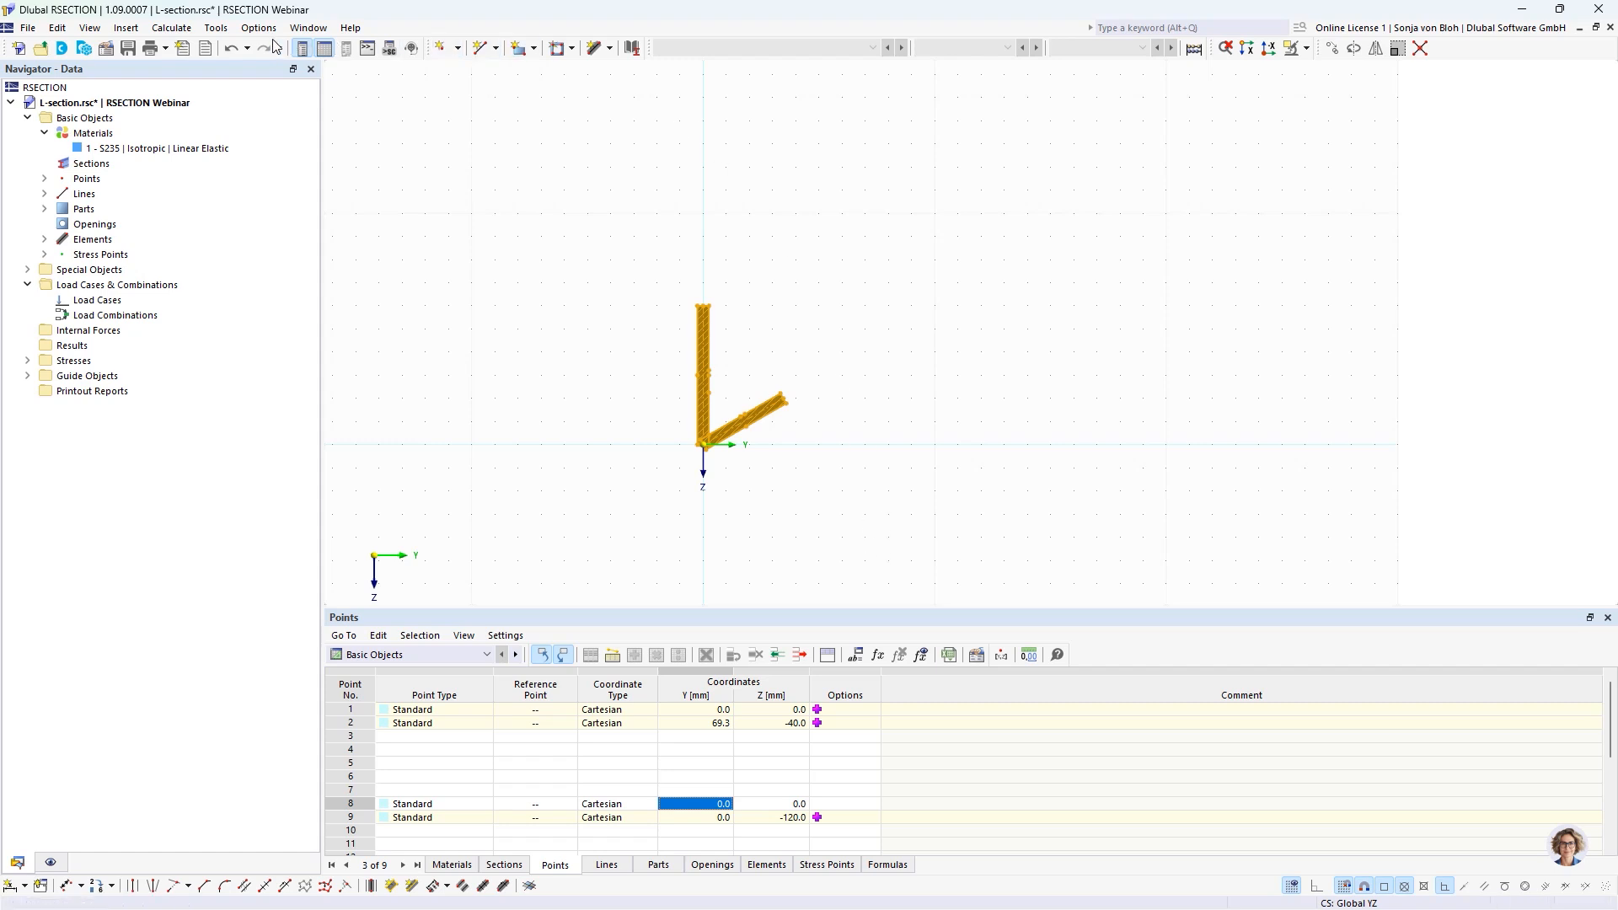
{"action": "left_click", "coordinate": [216, 28]}
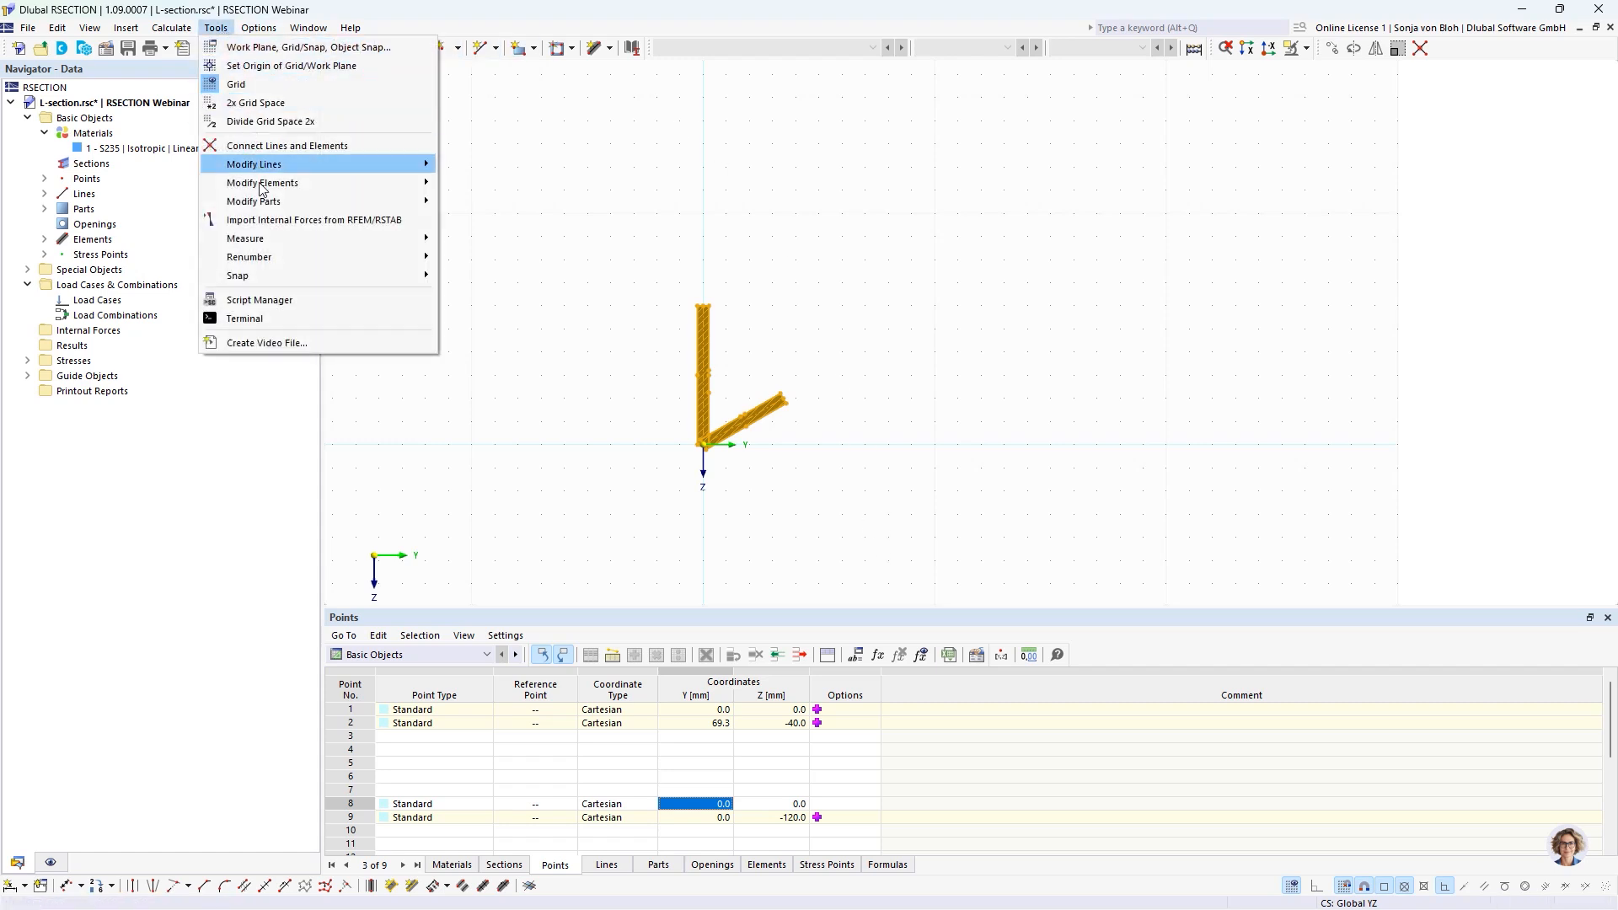
{"action": "mouse_move", "coordinate": [286, 260]}
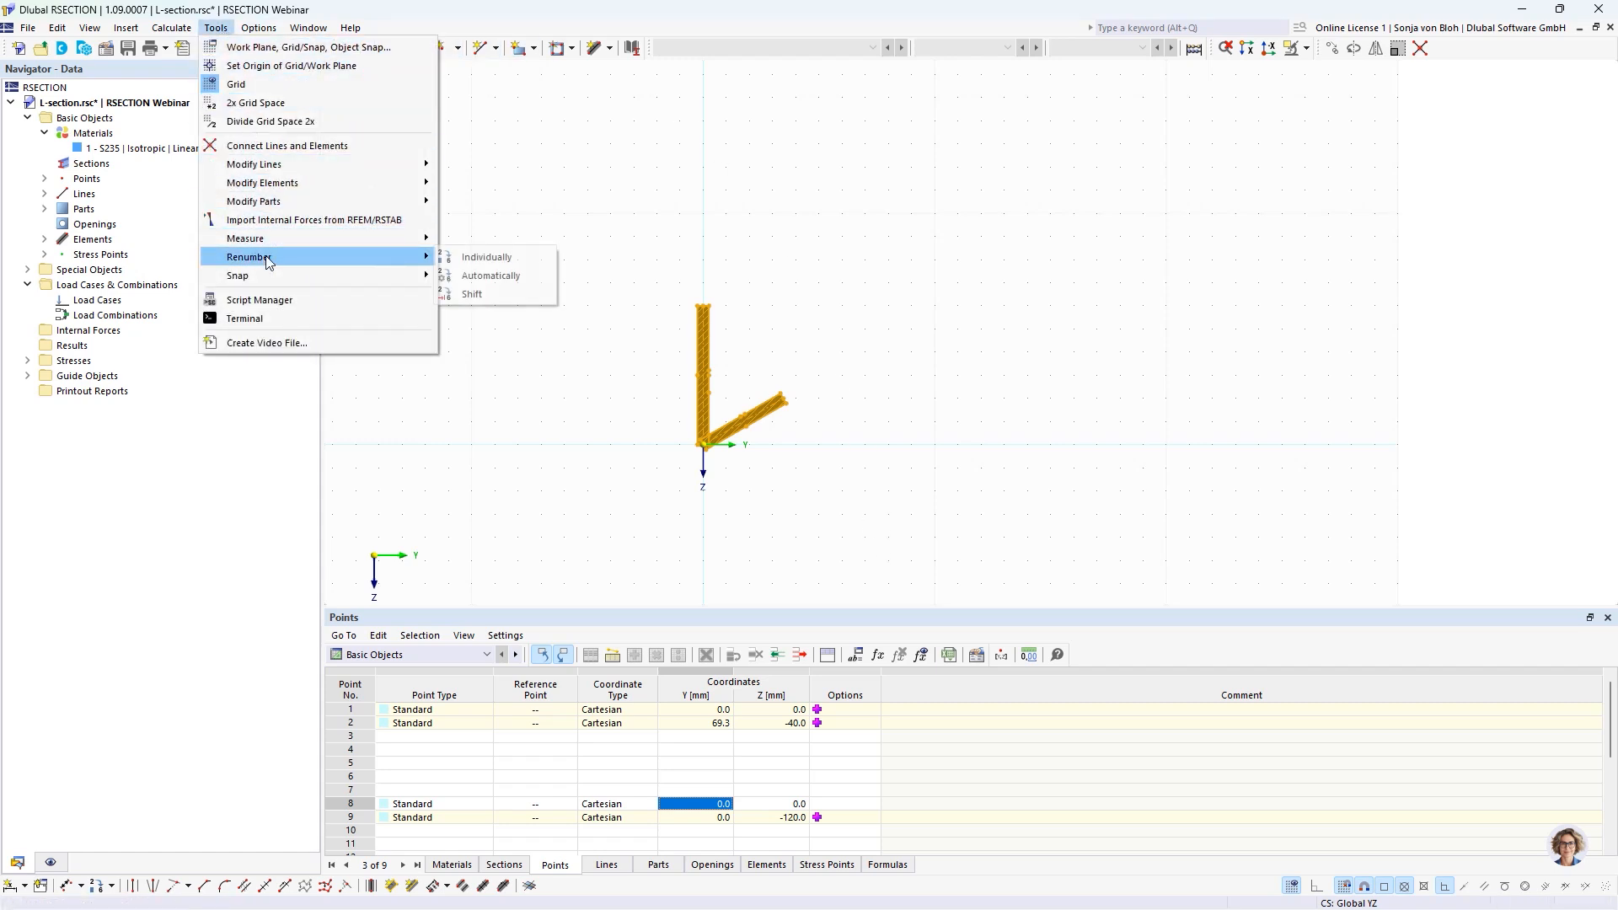
{"action": "left_click", "coordinate": [475, 275]}
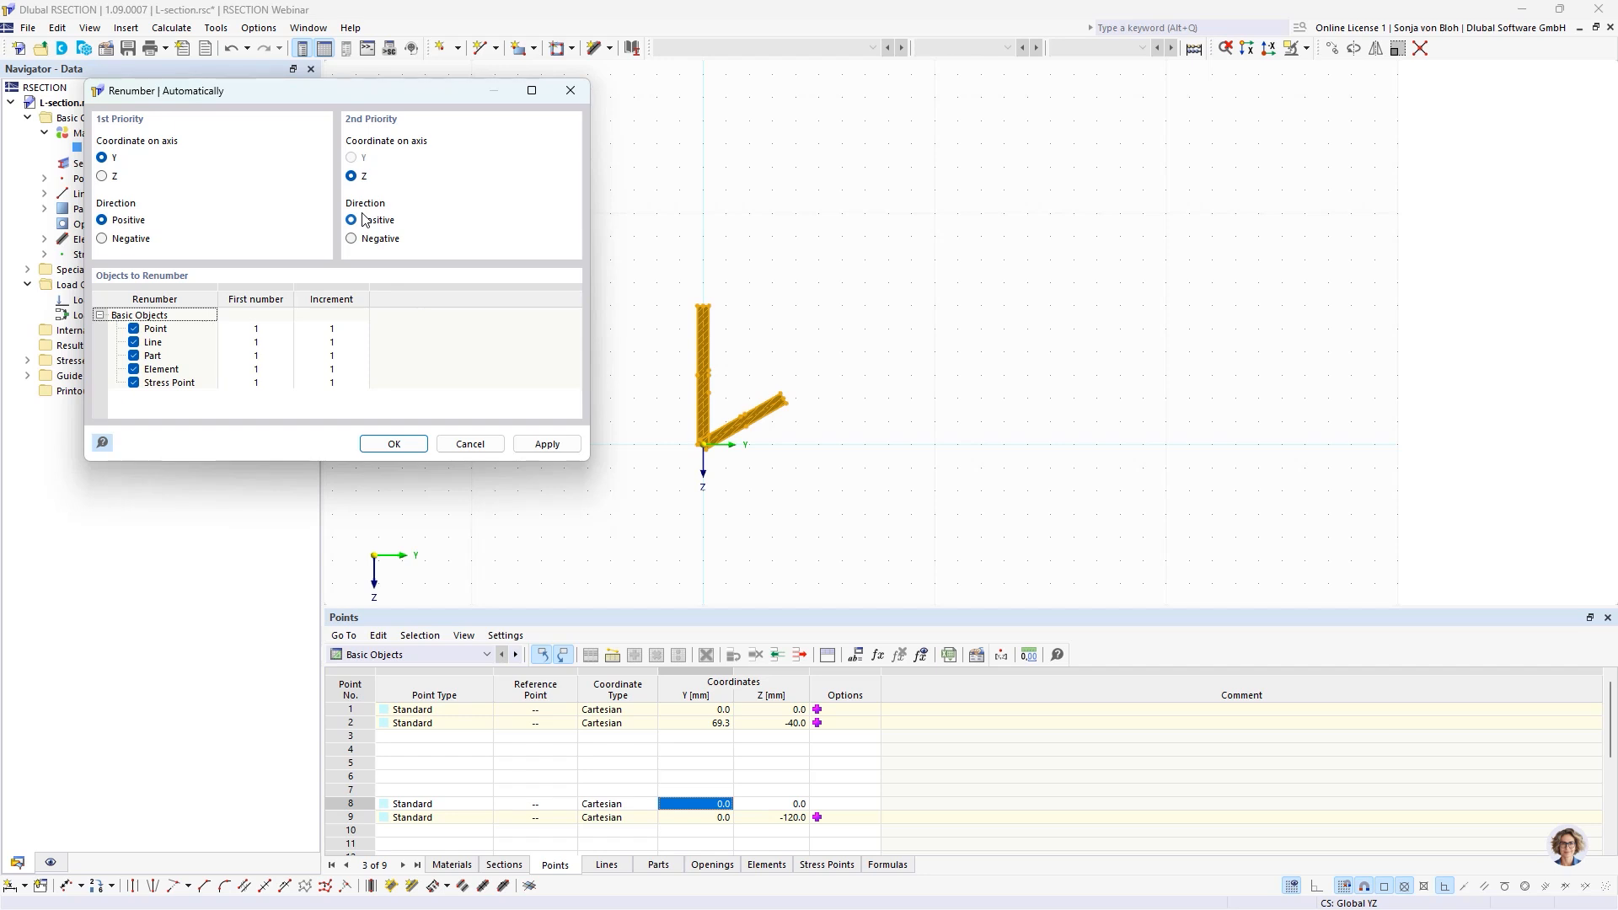
{"action": "left_click", "coordinate": [258, 331]}
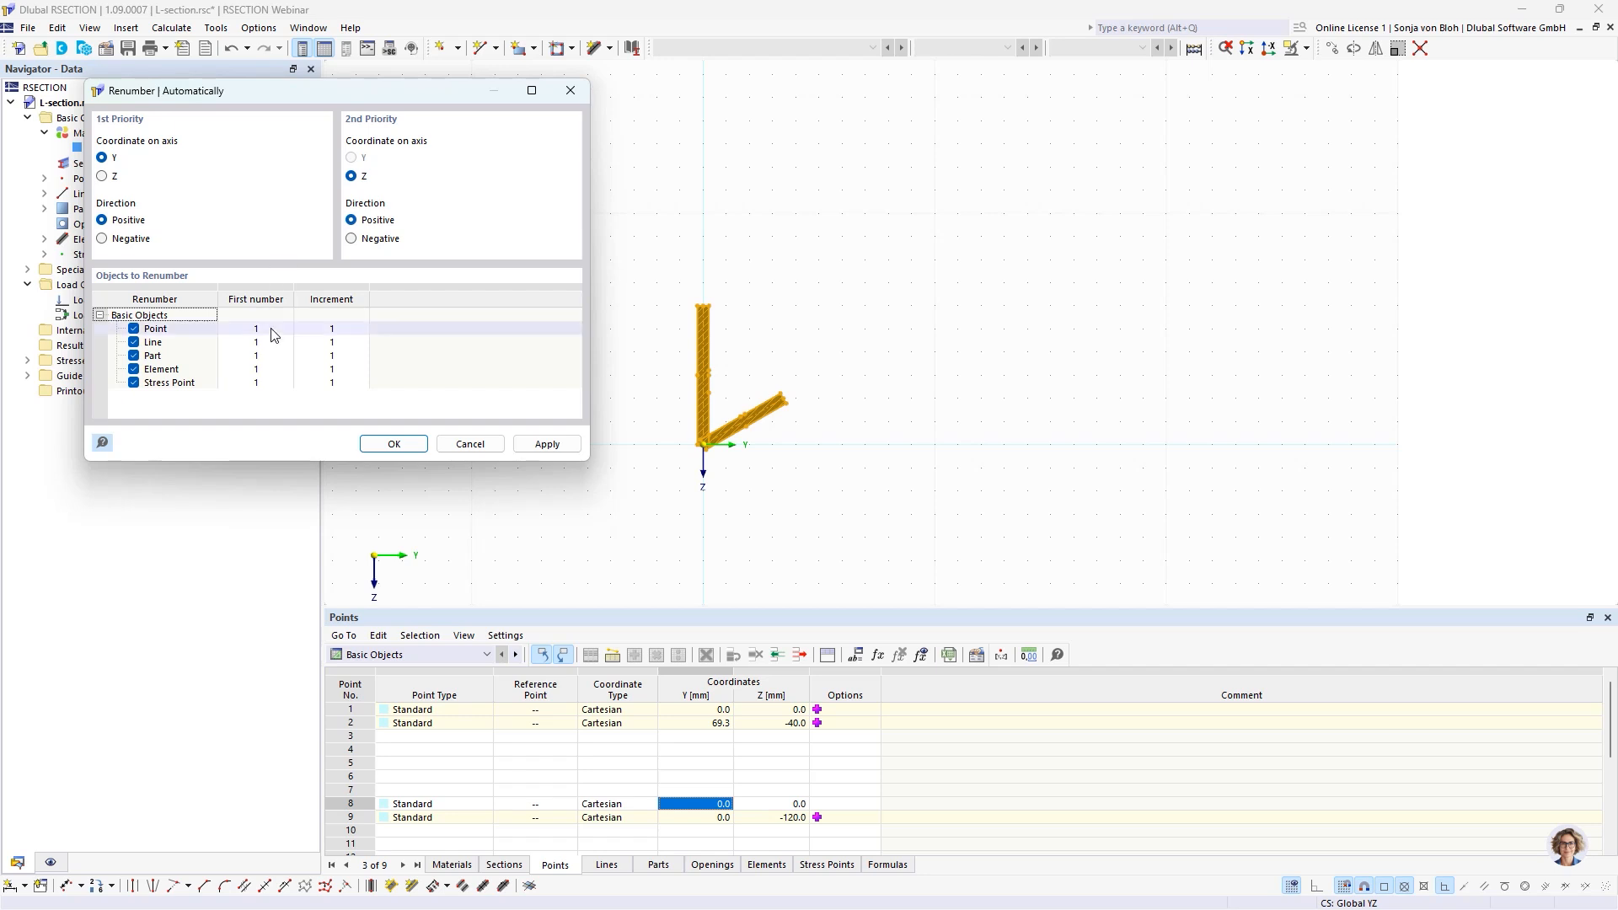
{"action": "left_click", "coordinate": [348, 334]}
{"action": "left_click", "coordinate": [349, 334]}
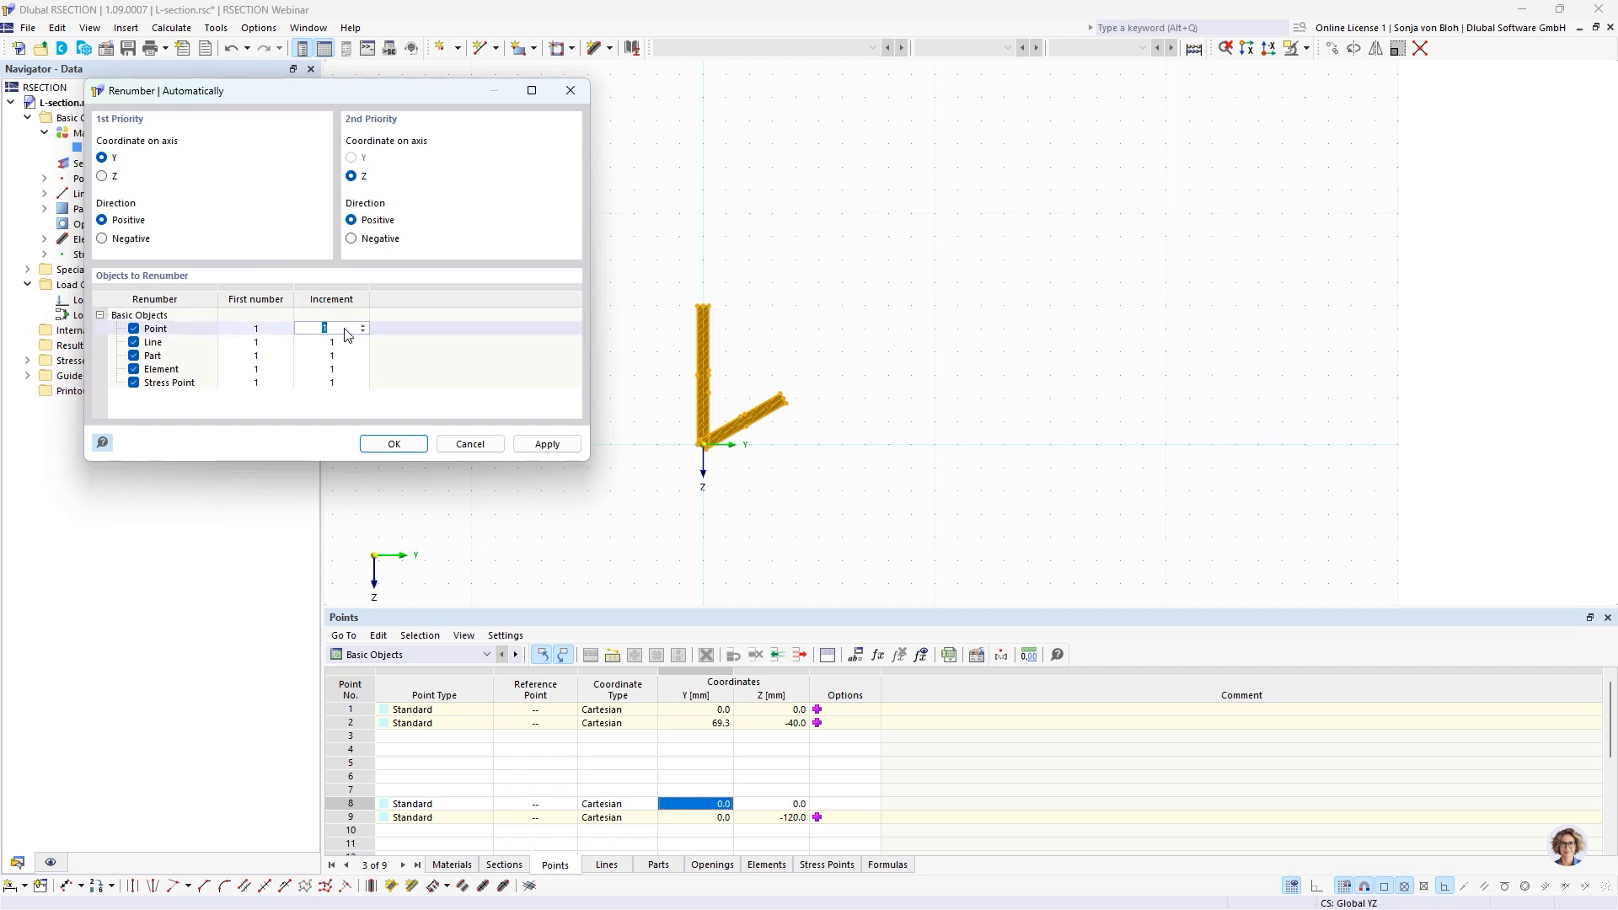
{"action": "left_click", "coordinate": [394, 443]}
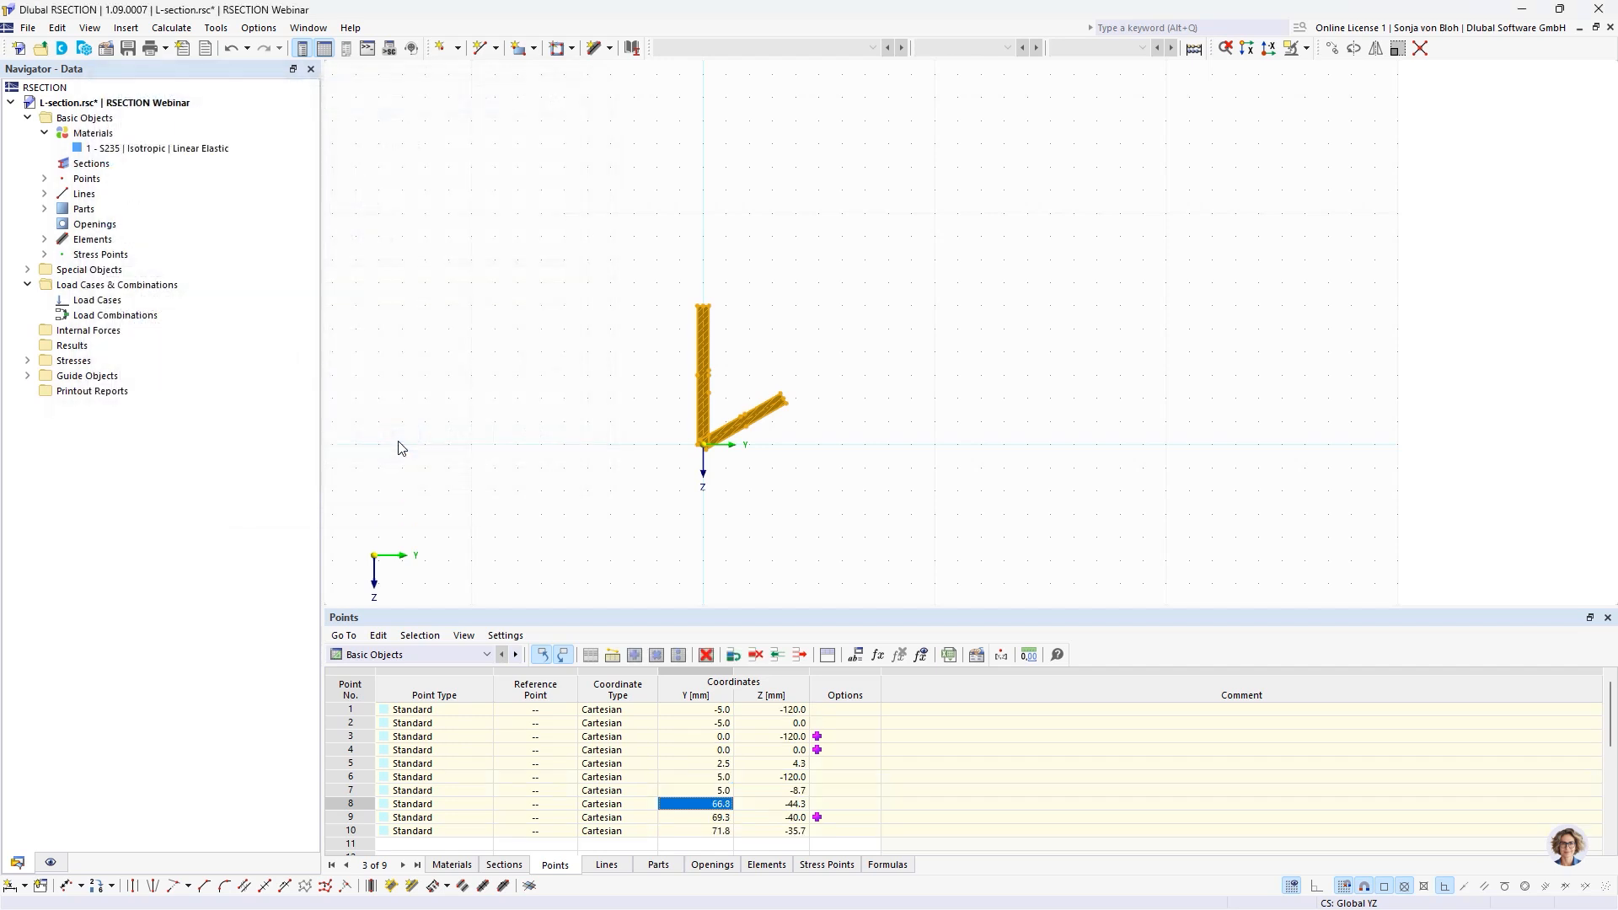
{"action": "scroll", "coordinate": [611, 420], "scroll_direction": "up", "scroll_amount": 3}
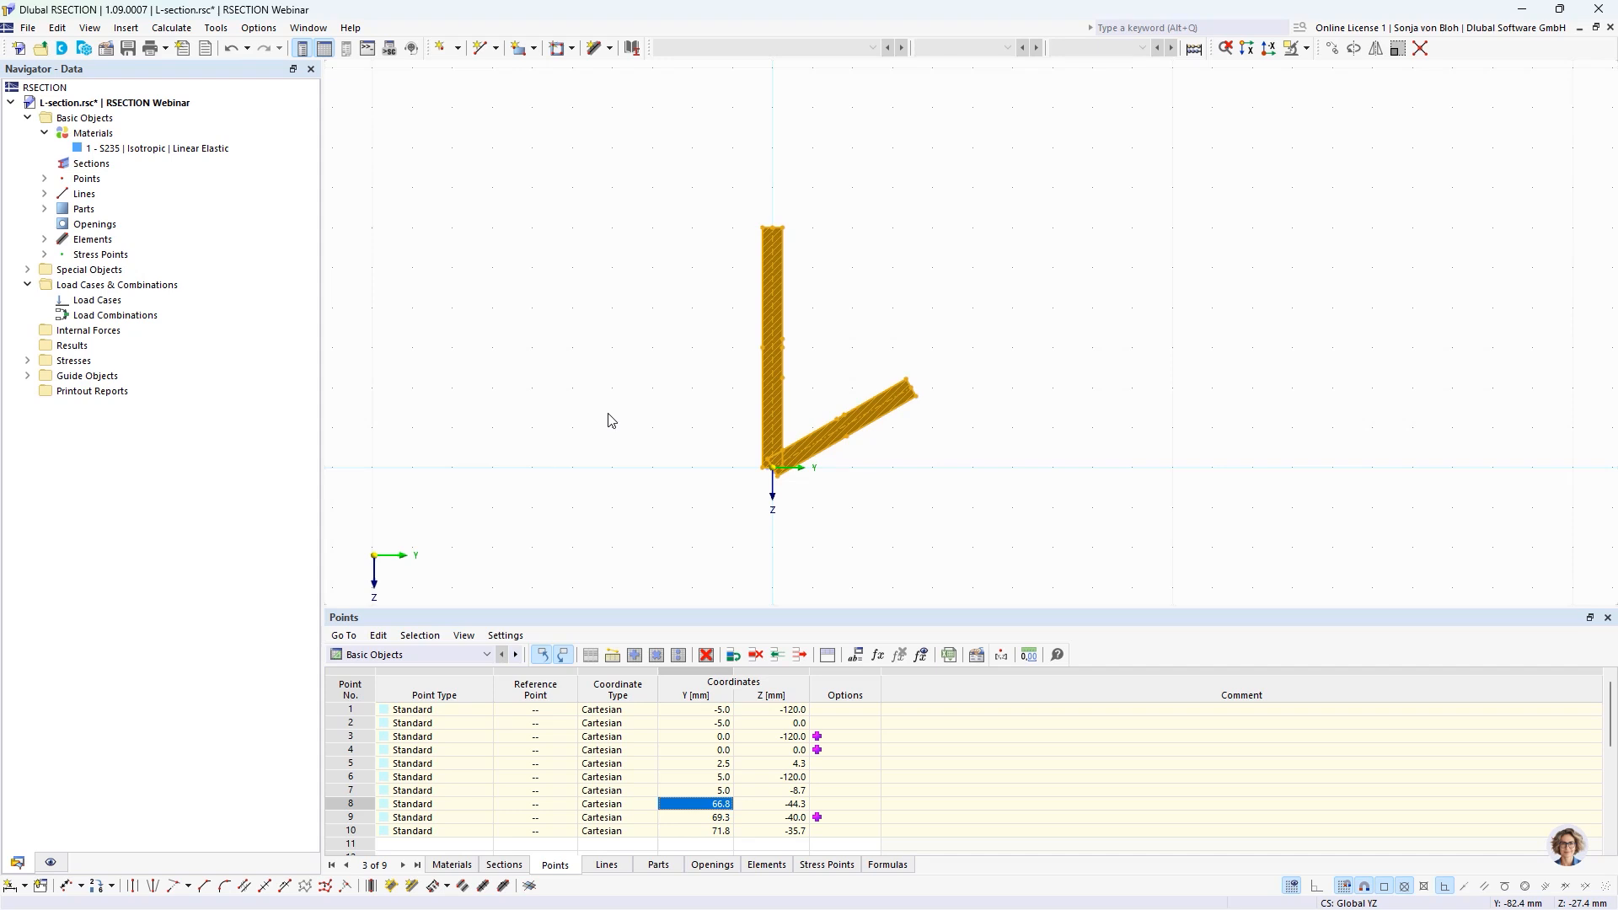
{"action": "left_click", "coordinate": [613, 416]}
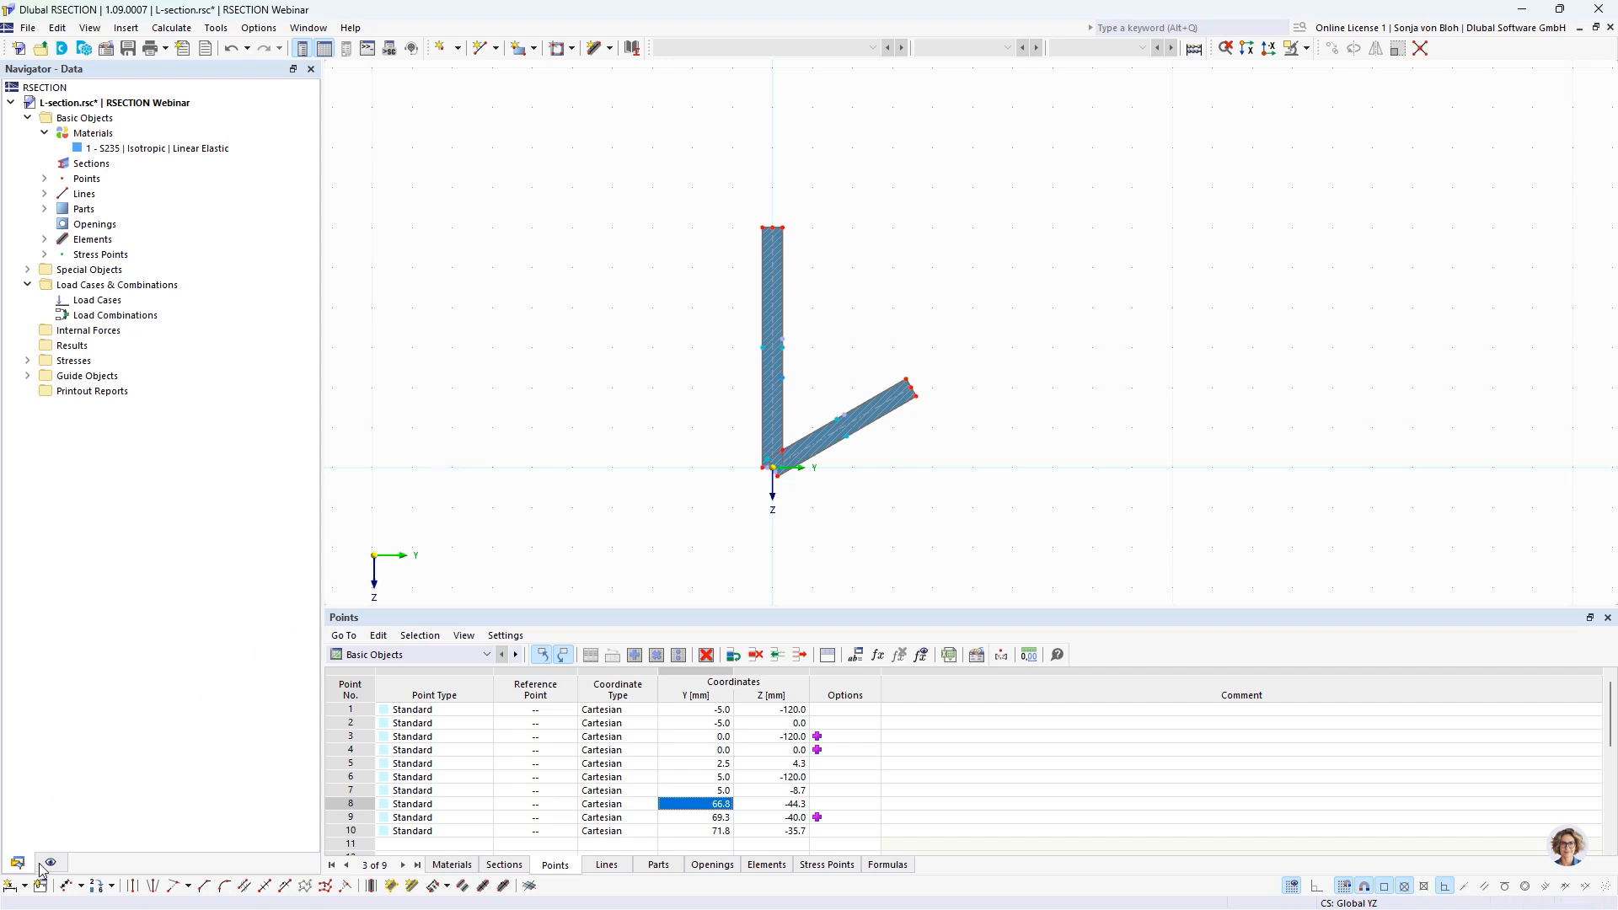
Step: Dimension the vertical element's length with a linear dimension using symbol h, offset about 32 mm outside the section
{"action": "left_click", "coordinate": [26, 887]}
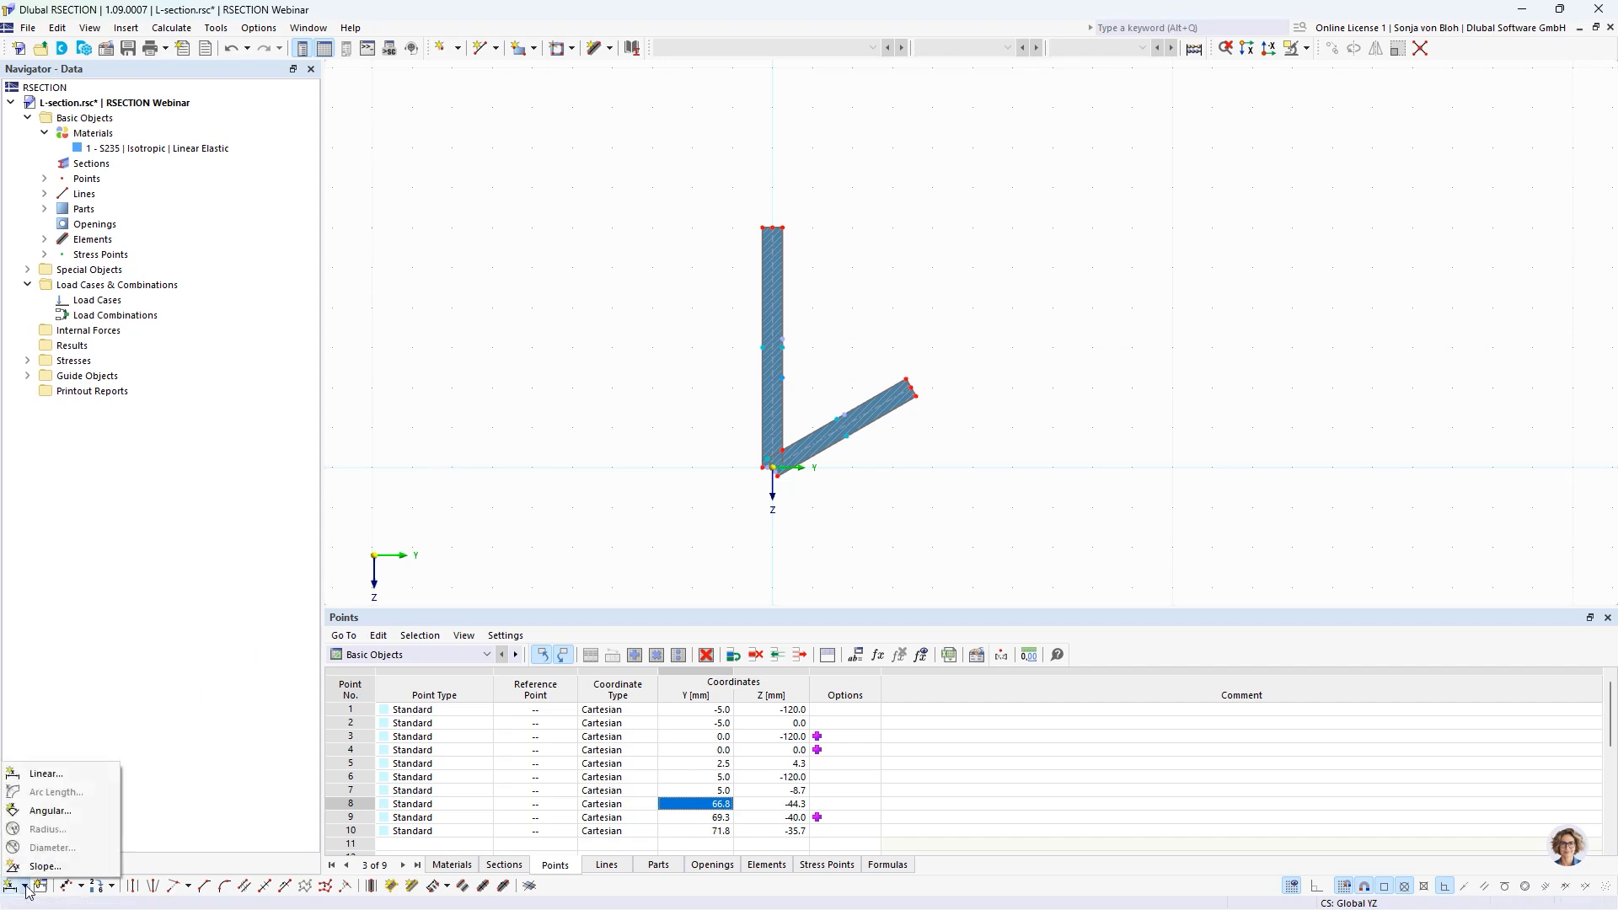
{"action": "left_click", "coordinate": [46, 774]}
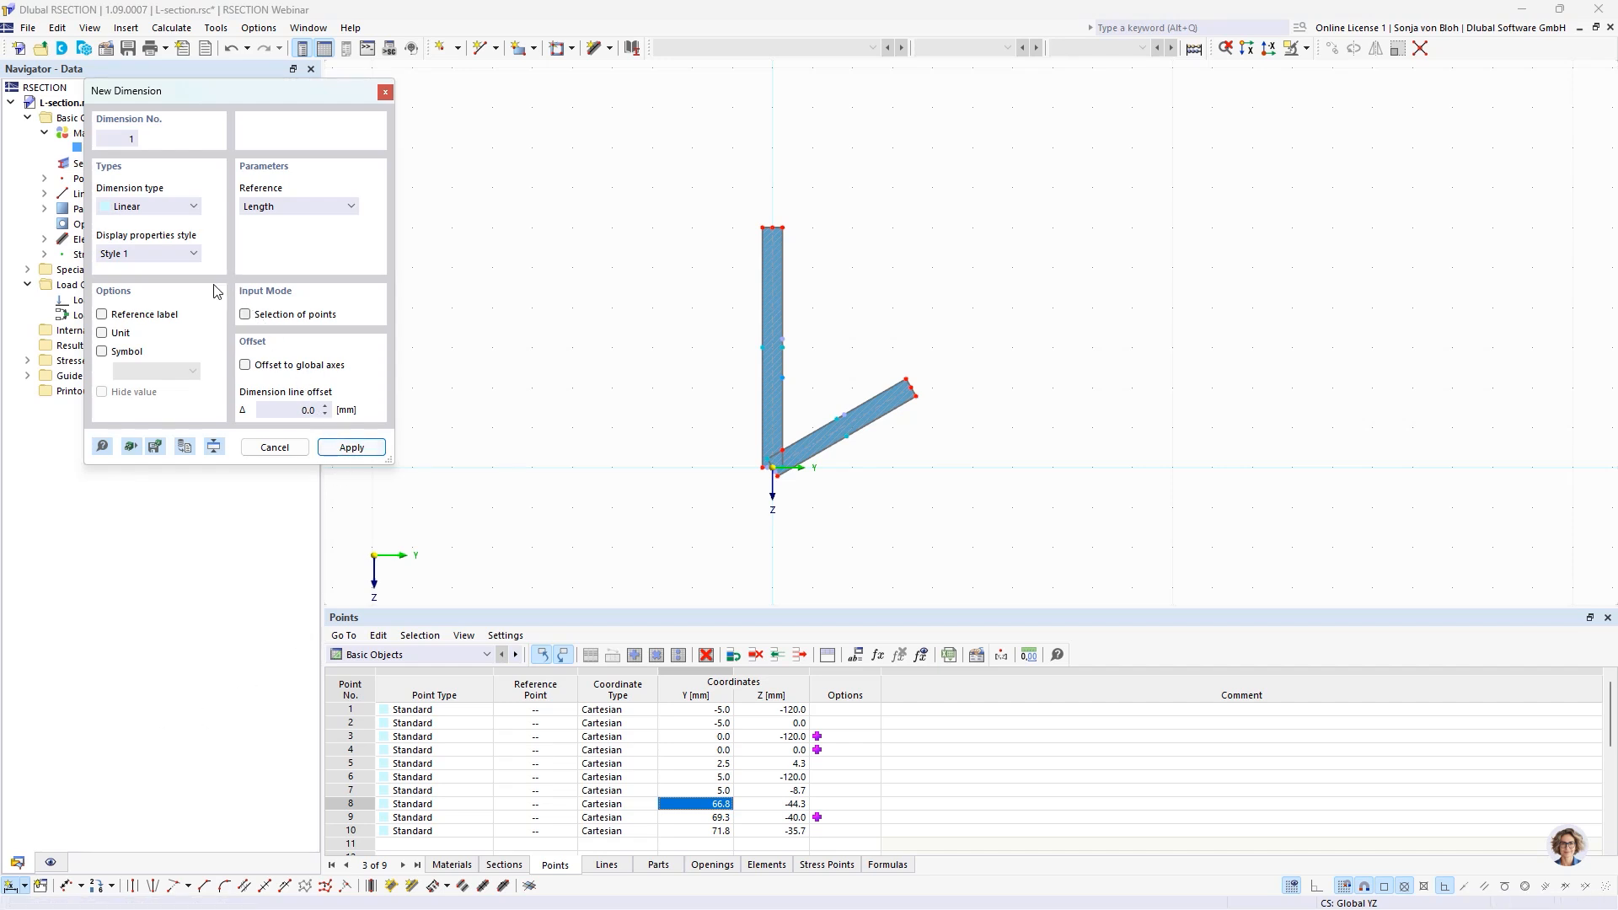
{"action": "left_click", "coordinate": [102, 351]}
{"action": "type", "text": "h"}
{"action": "scroll", "coordinate": [766, 455], "scroll_direction": "up", "scroll_amount": 6}
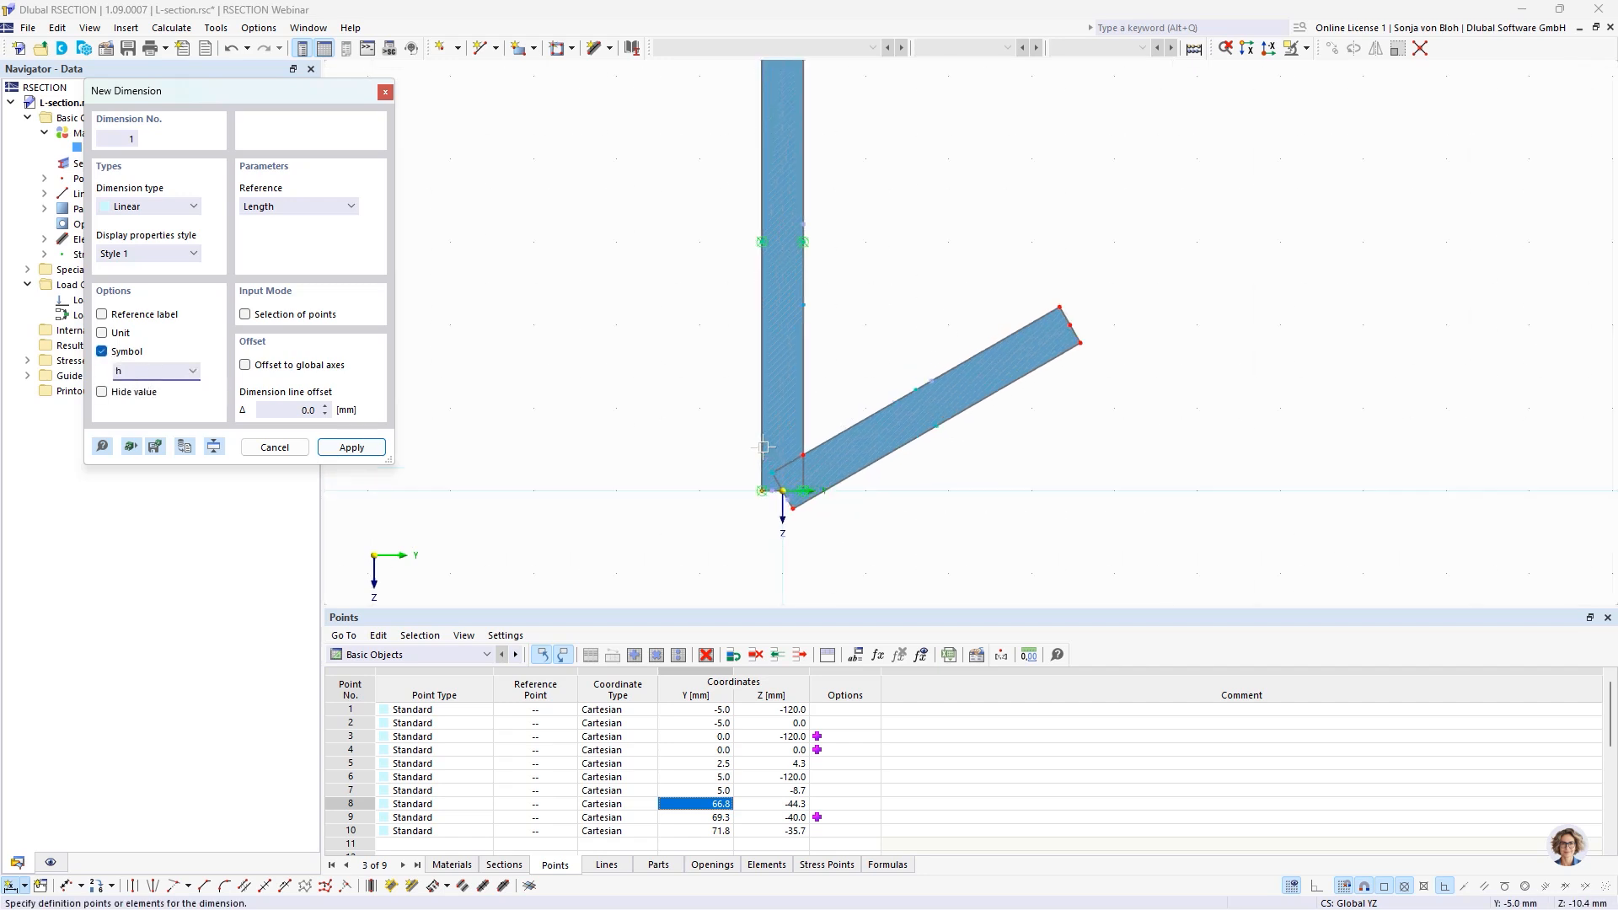
{"action": "scroll", "coordinate": [776, 501], "scroll_direction": "down", "scroll_amount": 5}
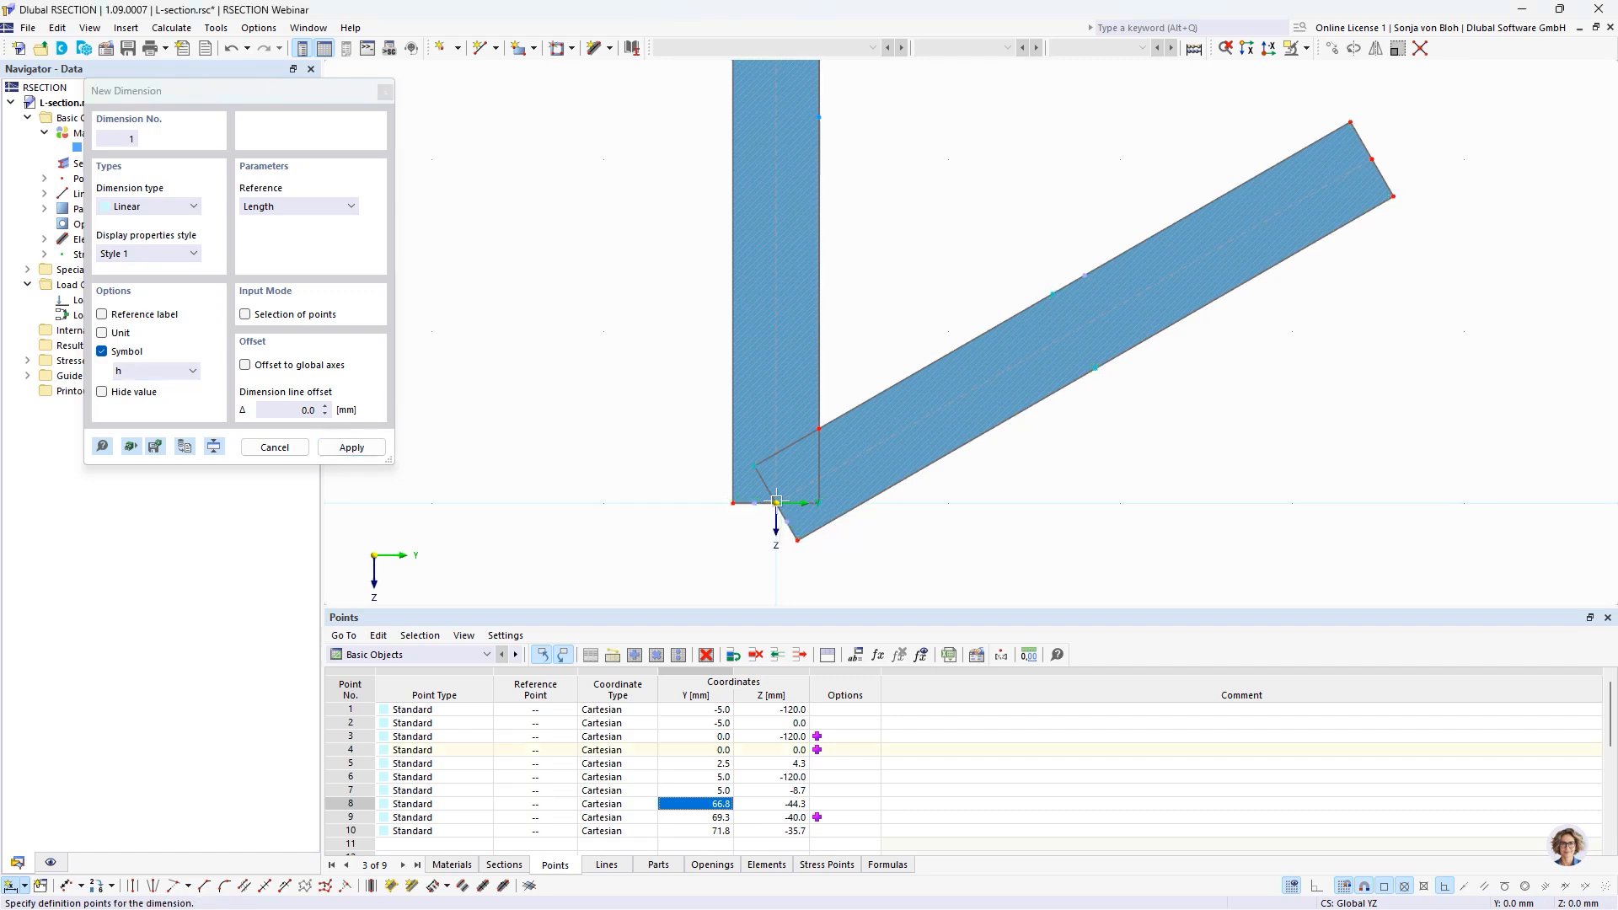
{"action": "scroll", "coordinate": [800, 171], "scroll_direction": "up", "scroll_amount": 3}
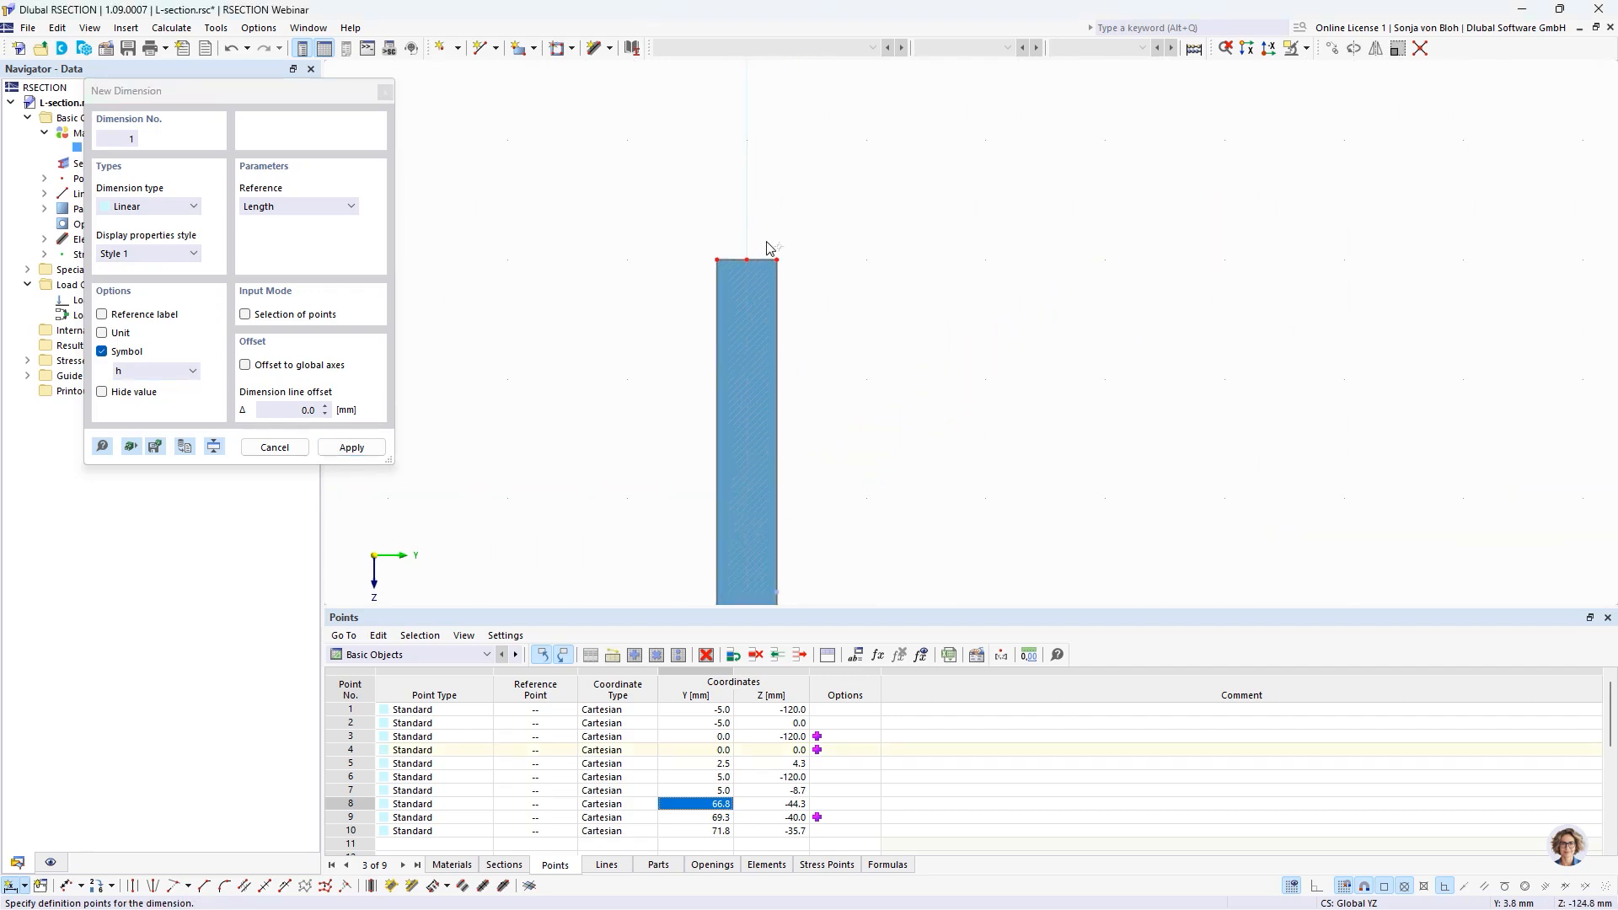
{"action": "left_click", "coordinate": [730, 267]}
{"action": "scroll", "coordinate": [730, 266], "scroll_direction": "down", "scroll_amount": 3}
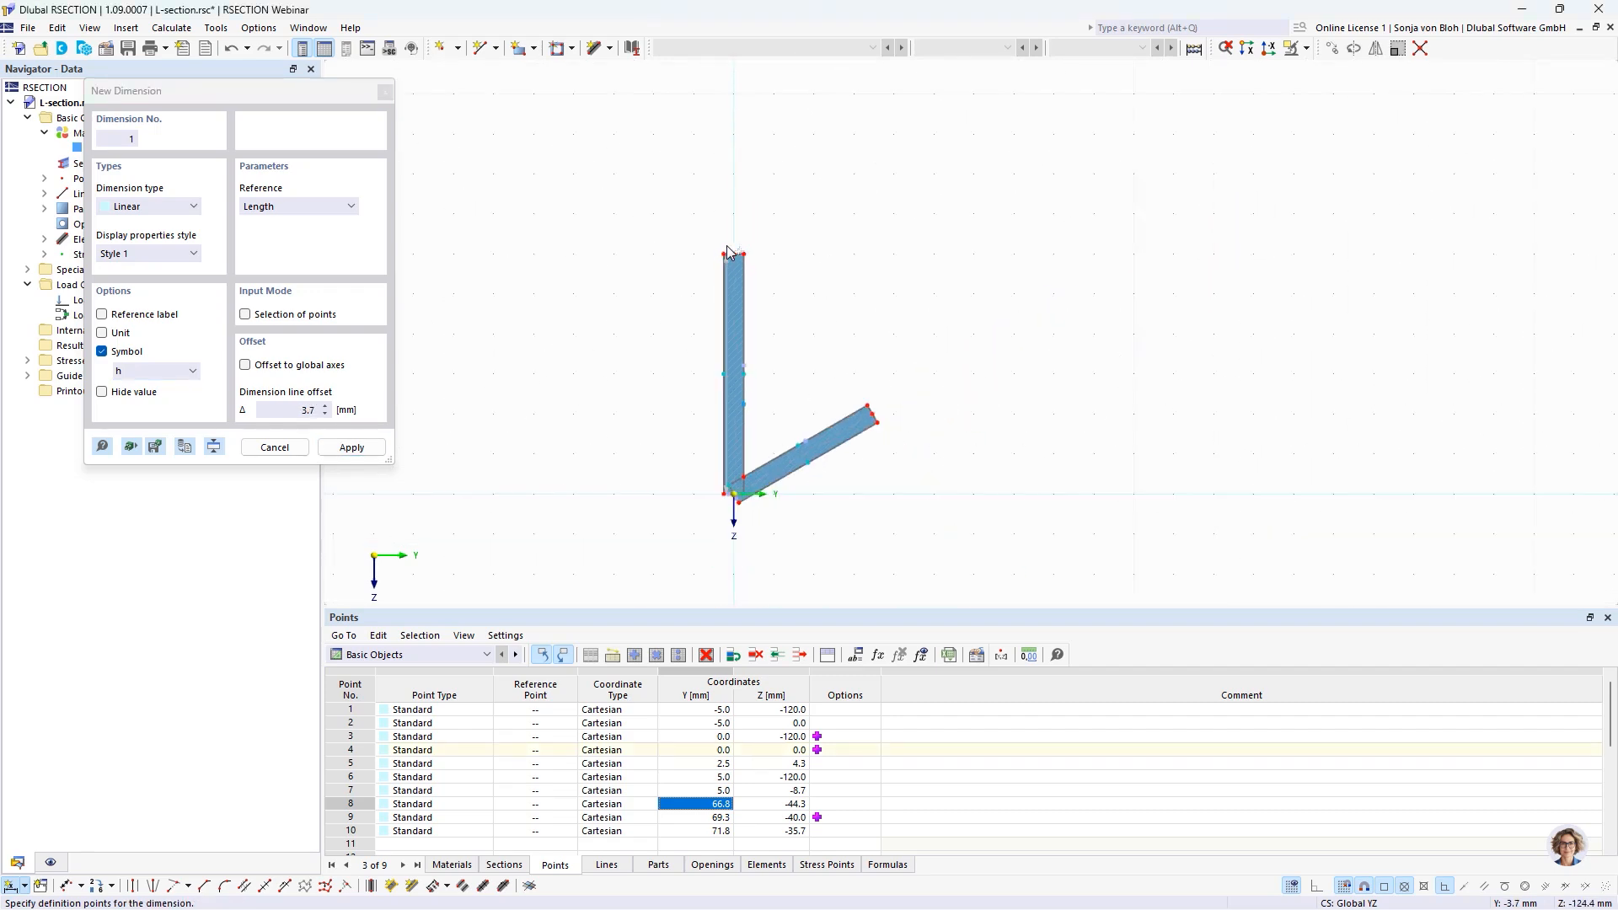
{"action": "left_click", "coordinate": [672, 294]}
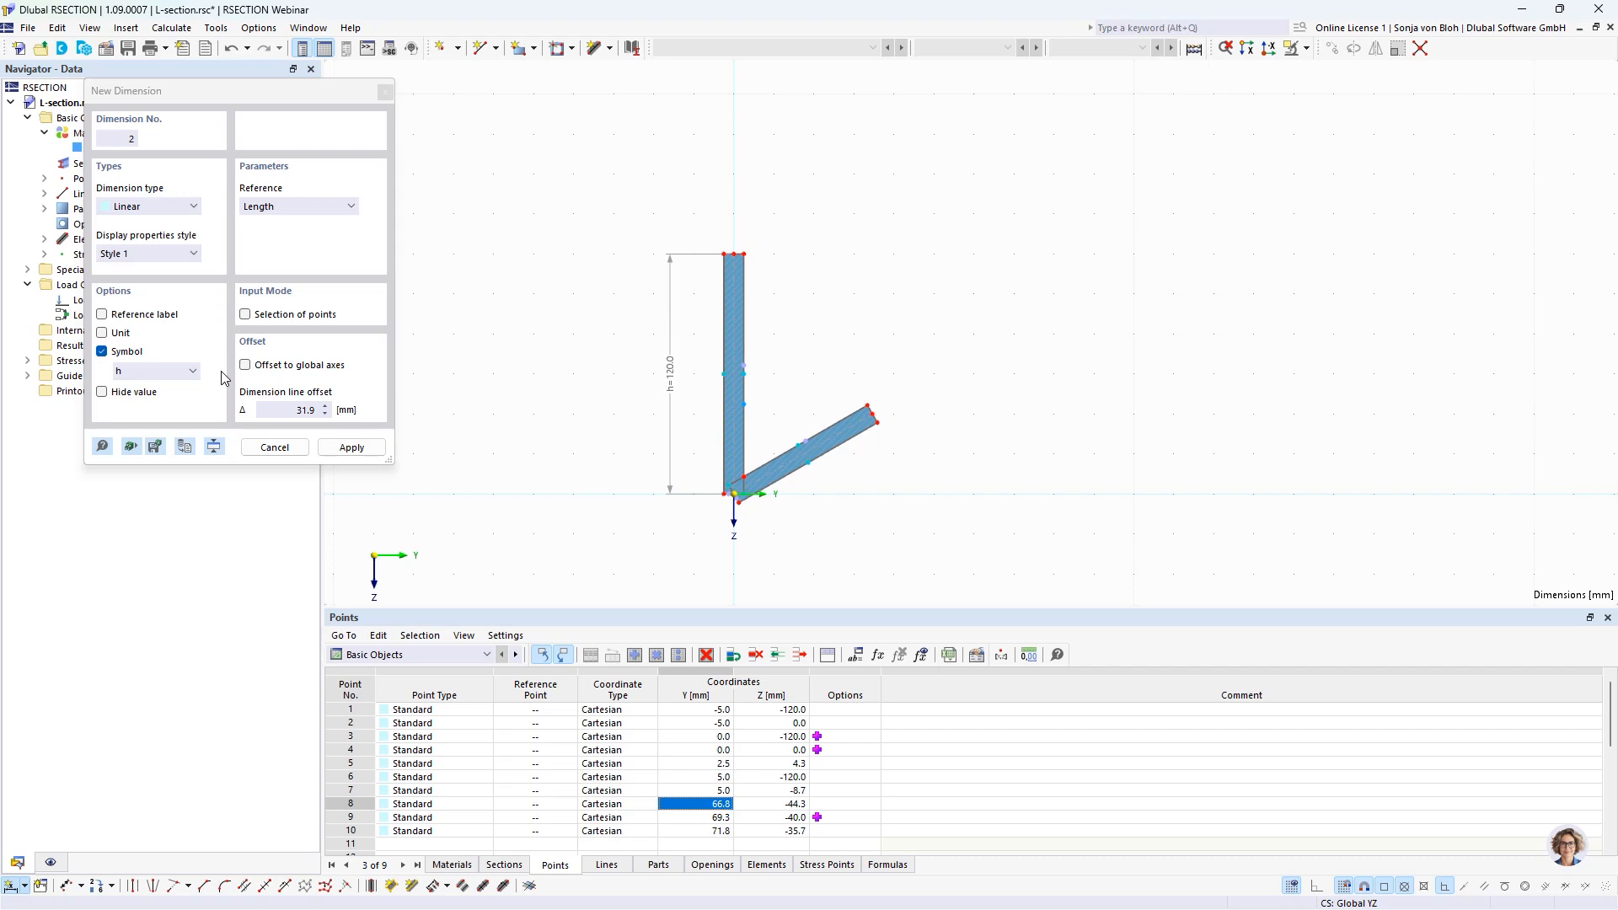
Step: Dimension the inclined element's length along its centreline with symbol b, placing the dimension line below it at an offset of about -22.8 mm
{"action": "left_click", "coordinate": [161, 371]}
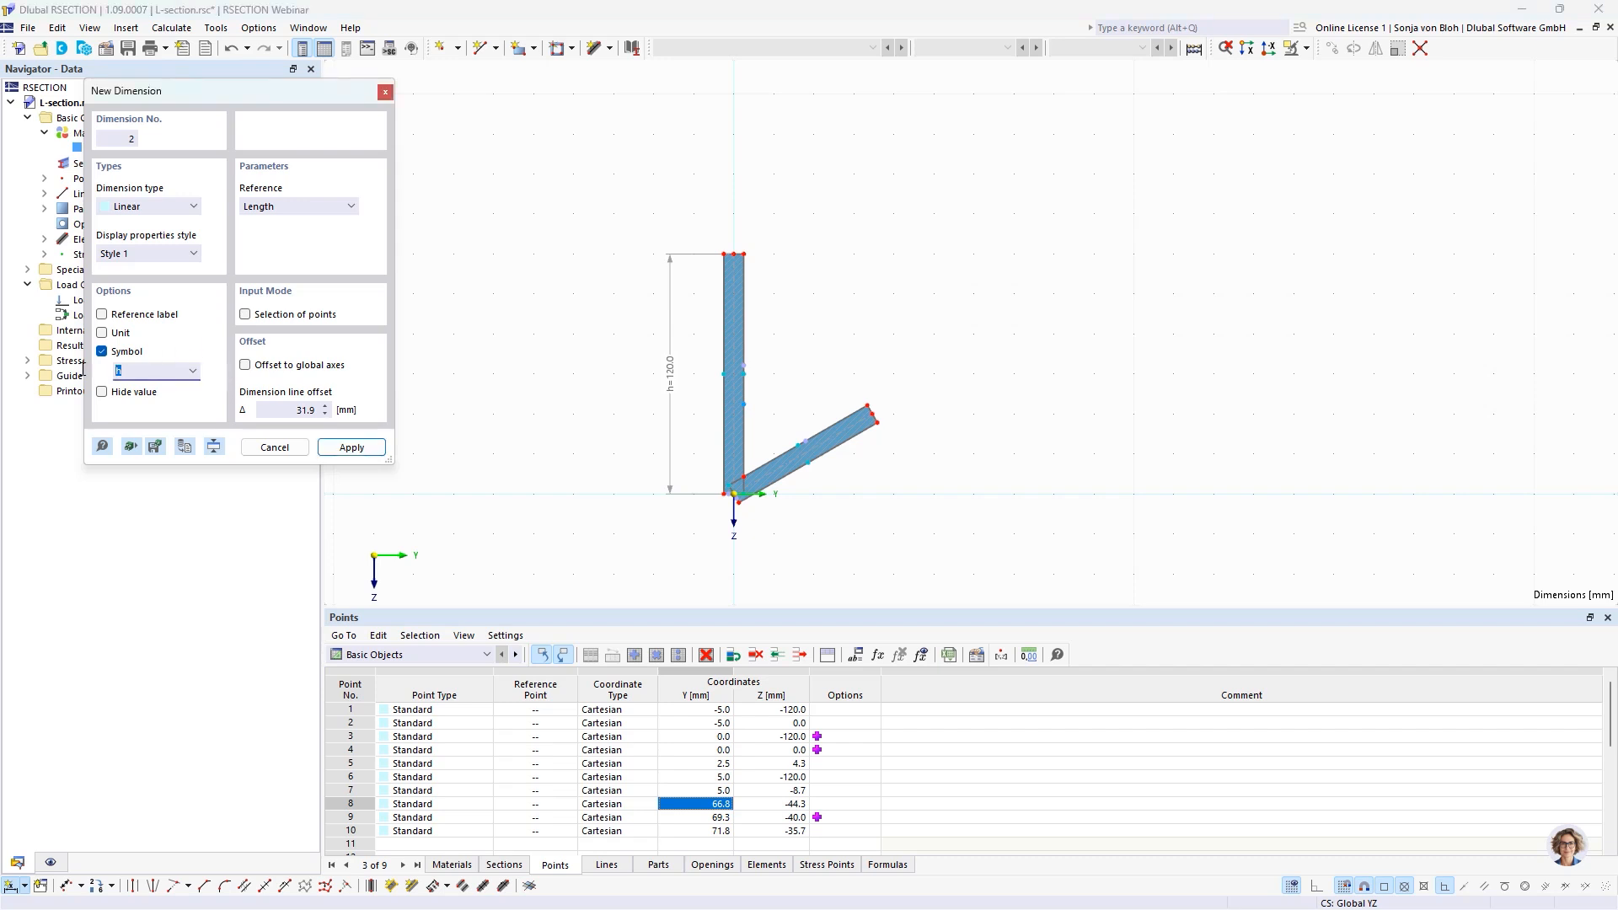
{"action": "type", "text": "b"}
{"action": "scroll", "coordinate": [756, 499], "scroll_direction": "up", "scroll_amount": 3}
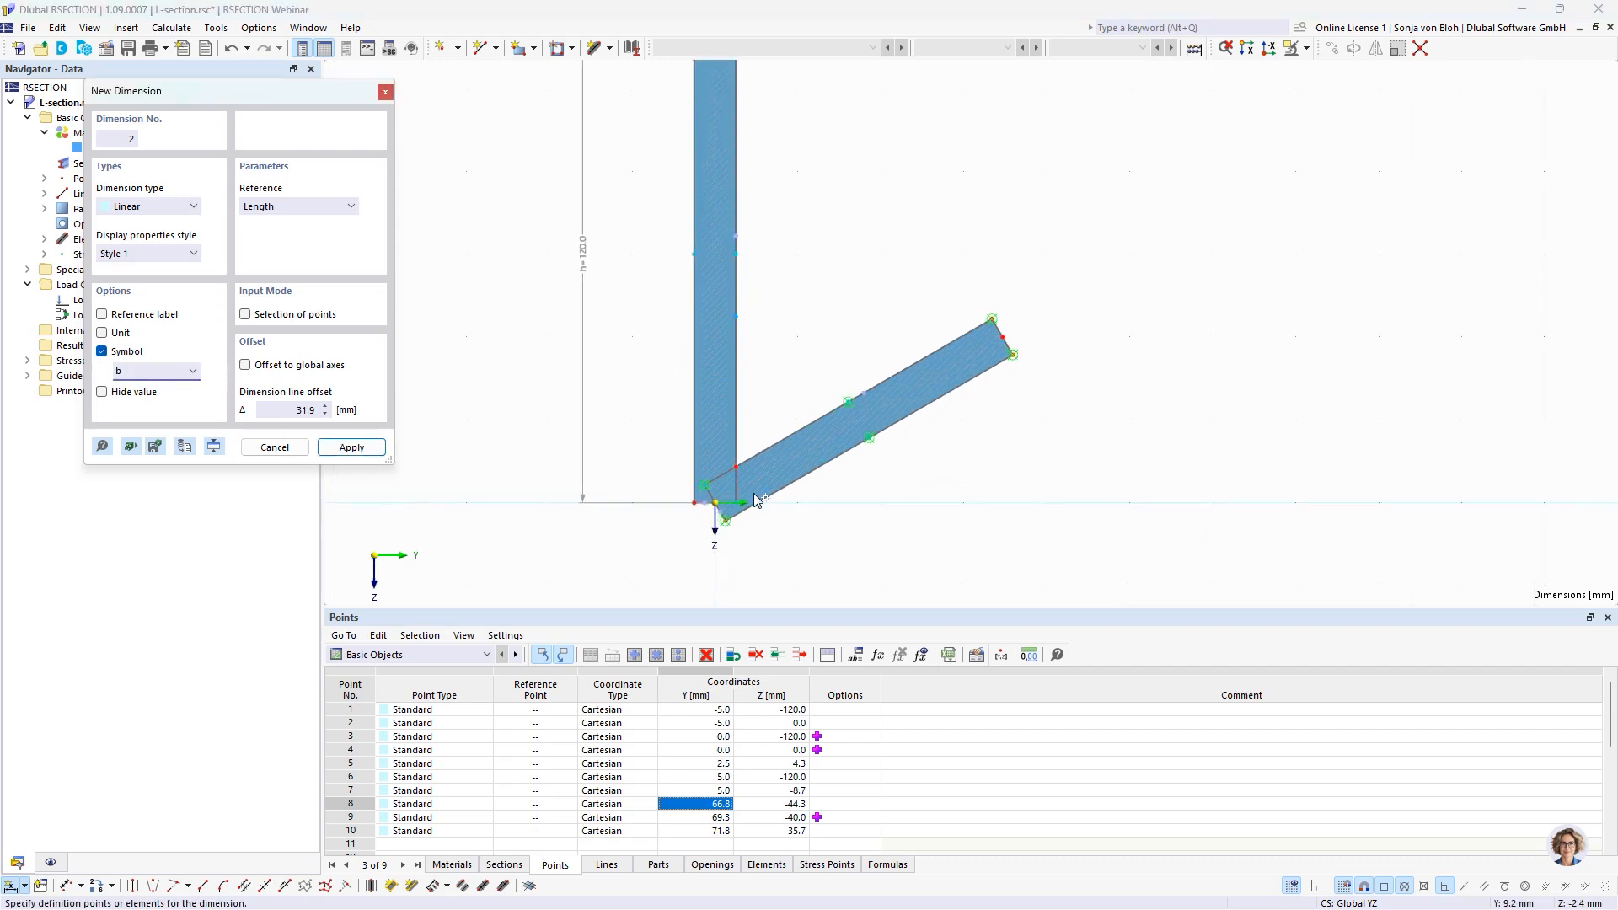
{"action": "scroll", "coordinate": [756, 499], "scroll_direction": "up", "scroll_amount": 2}
{"action": "left_click", "coordinate": [687, 510]}
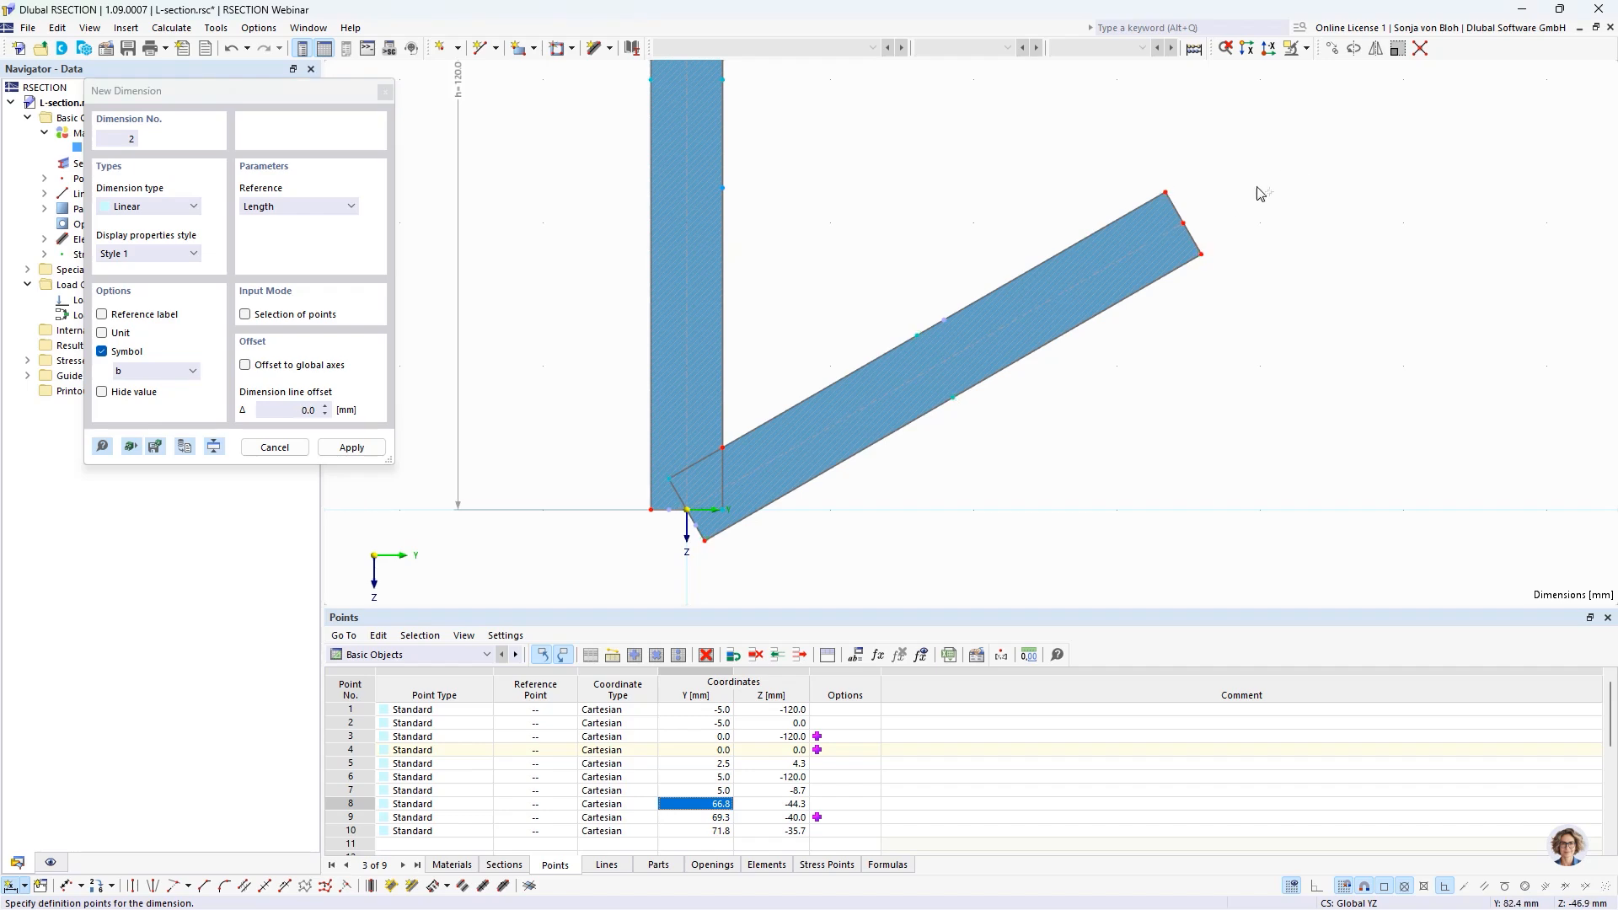
{"action": "left_click", "coordinate": [1183, 224]}
{"action": "scroll", "coordinate": [1057, 377], "scroll_direction": "down", "scroll_amount": 3}
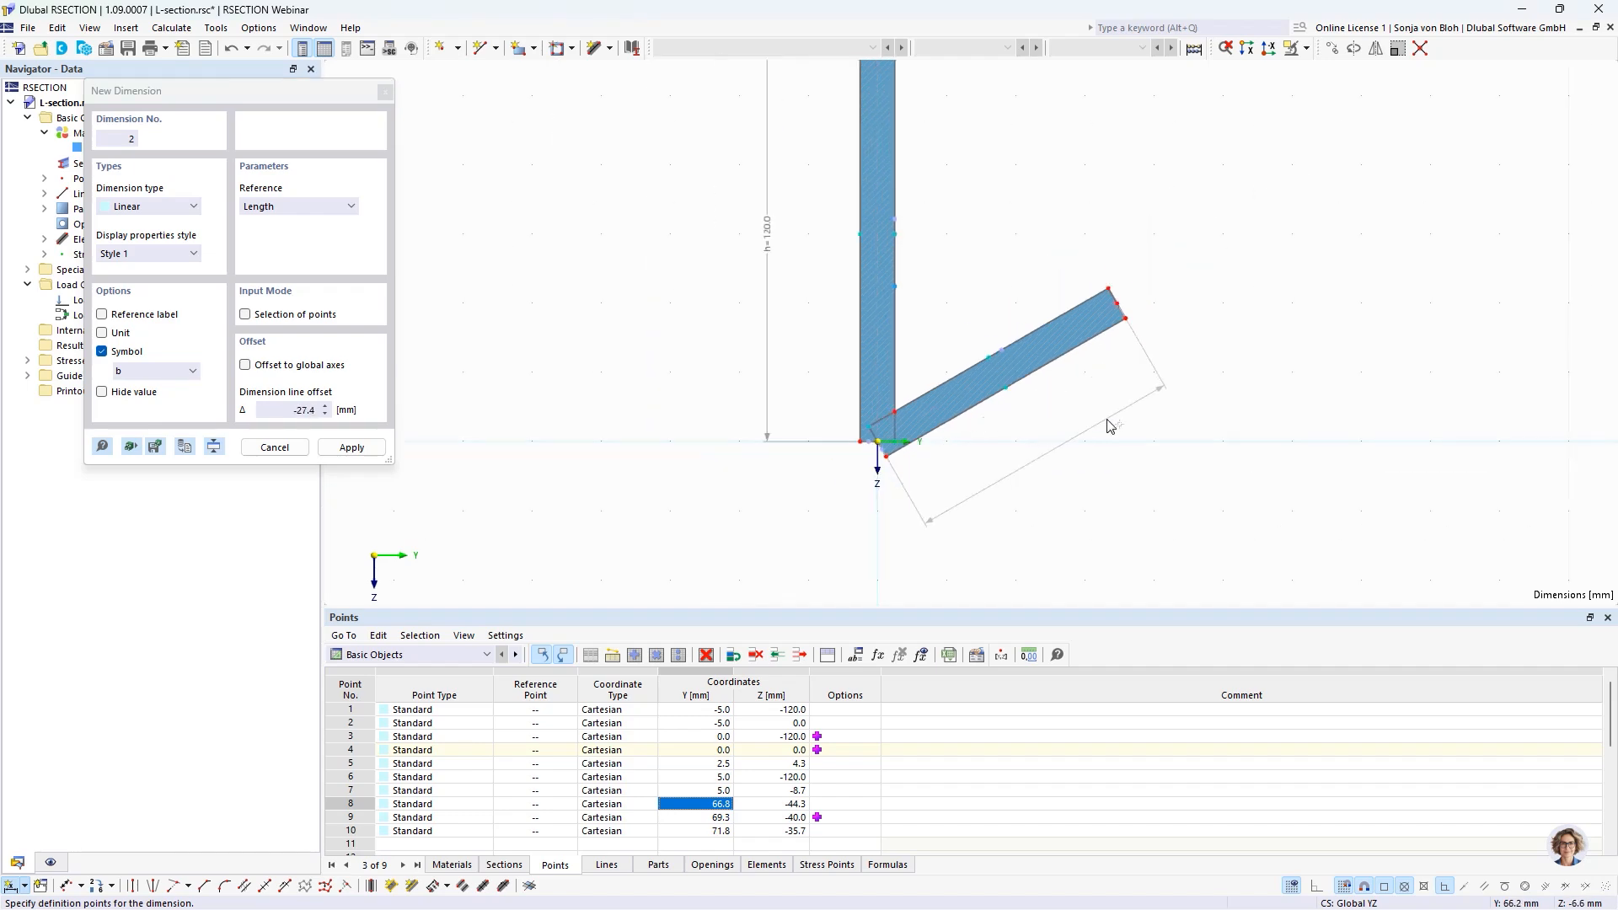
{"action": "left_click", "coordinate": [1101, 426]}
Step: Dimension the vertical element's thickness at its upper end with a linear dimension using symbol t, offset about 10.3 mm above the edge
{"action": "scroll", "coordinate": [1099, 426], "scroll_direction": "down", "scroll_amount": 3}
{"action": "middle_click_drag", "start_coordinate": [1005, 268], "coordinate": [854, 332]}
{"action": "scroll", "coordinate": [845, 235], "scroll_direction": "up", "scroll_amount": 3}
{"action": "left_click", "coordinate": [95, 367]}
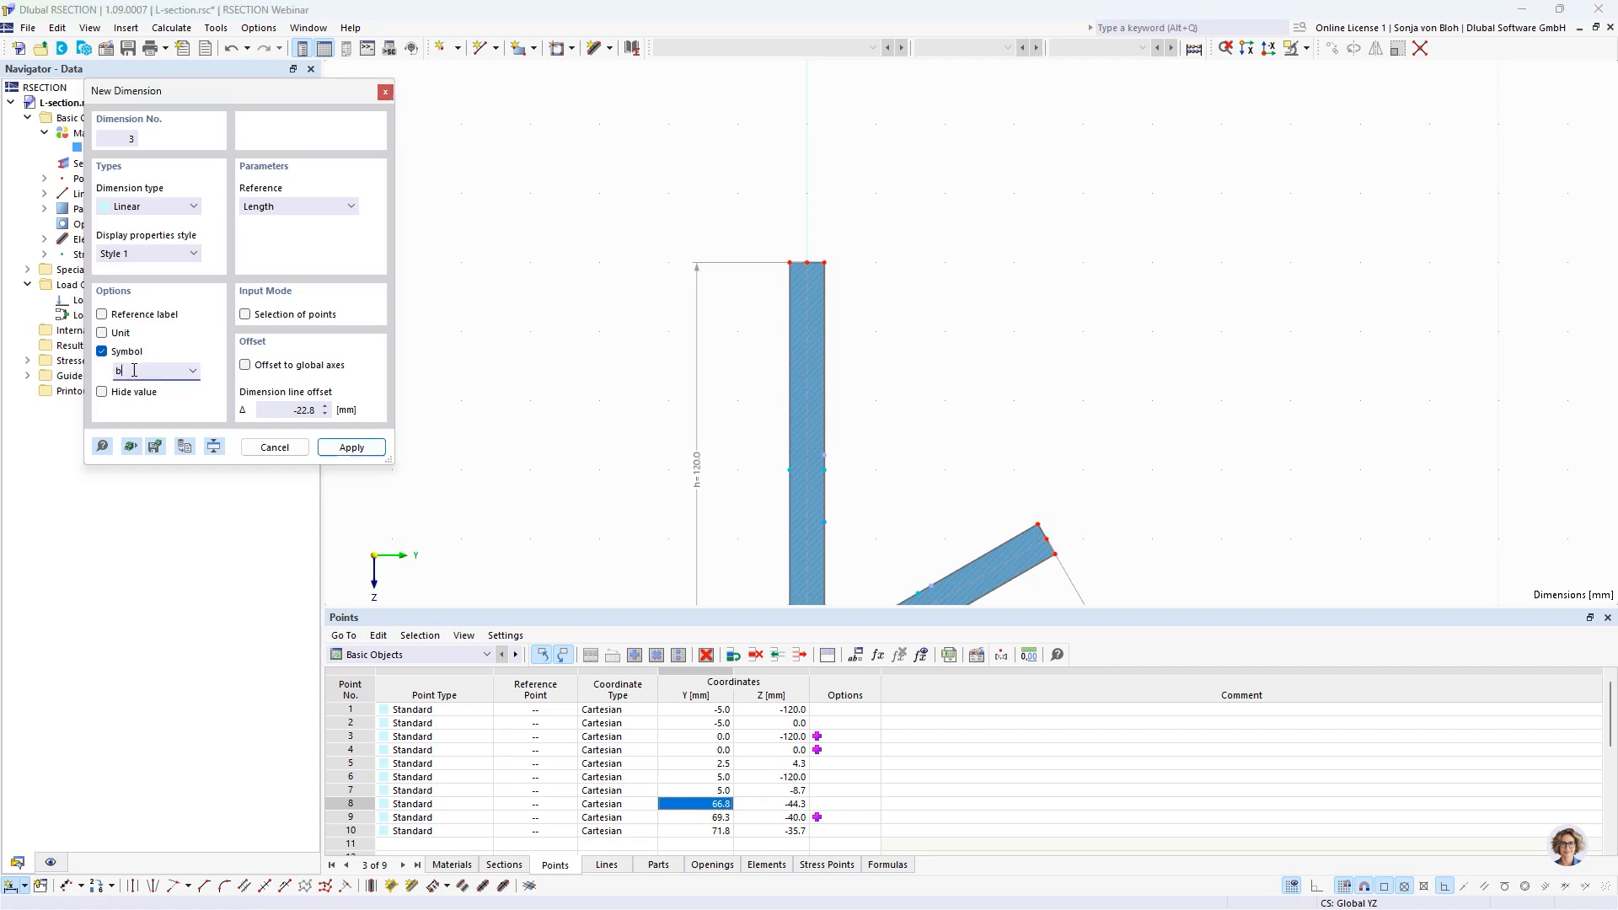
{"action": "type", "text": "t"}
{"action": "scroll", "coordinate": [931, 252], "scroll_direction": "up", "scroll_amount": 2}
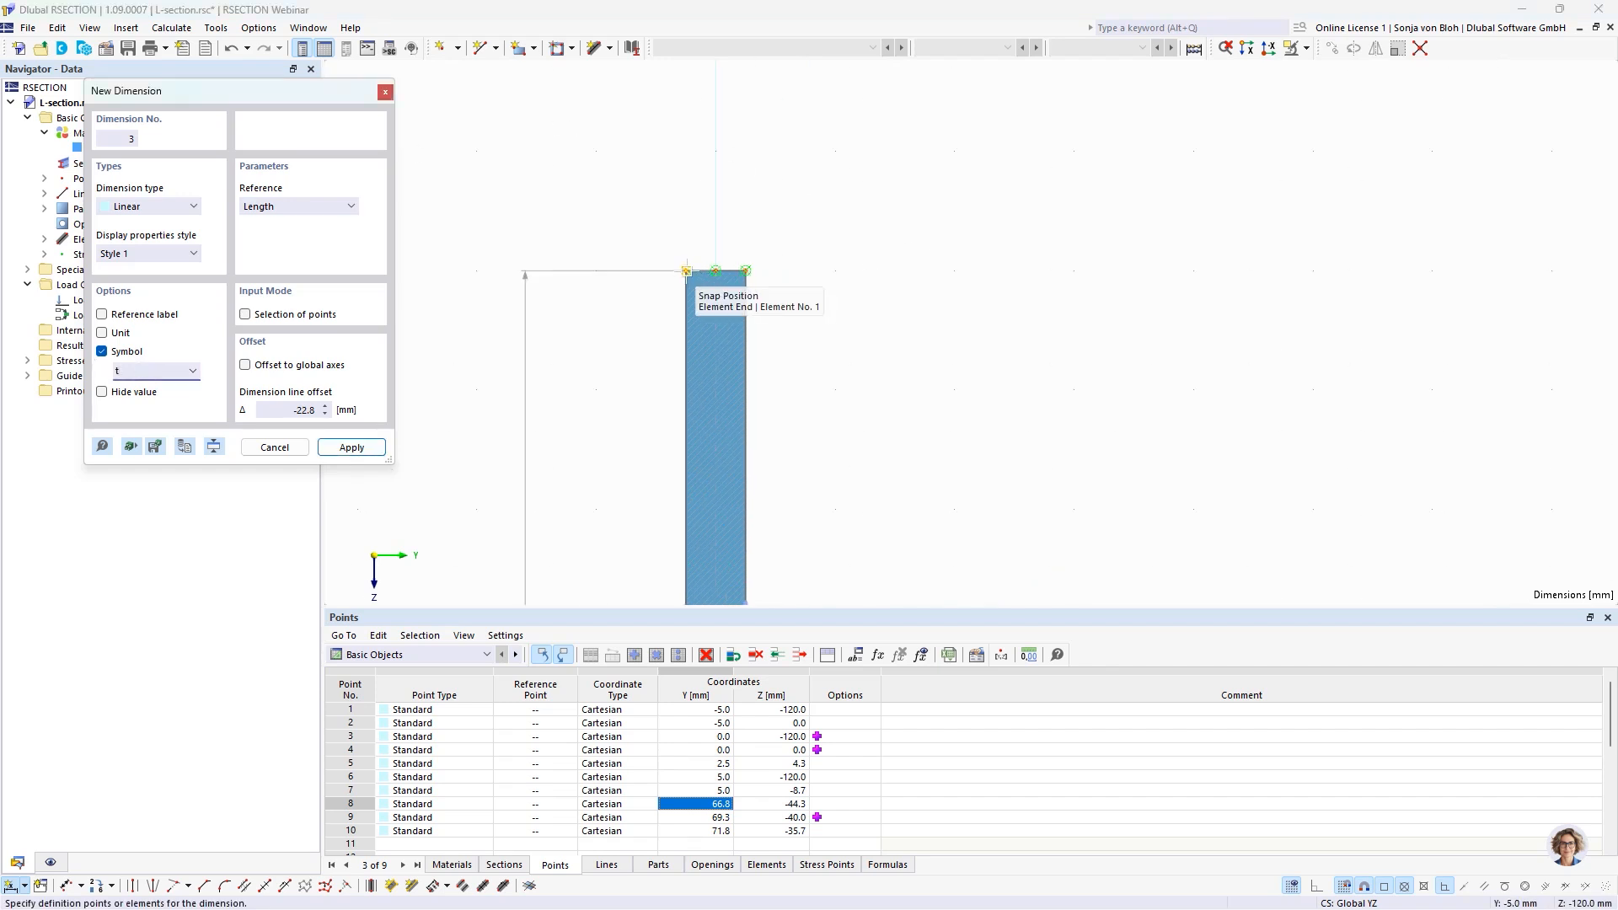
{"action": "left_click", "coordinate": [741, 275]}
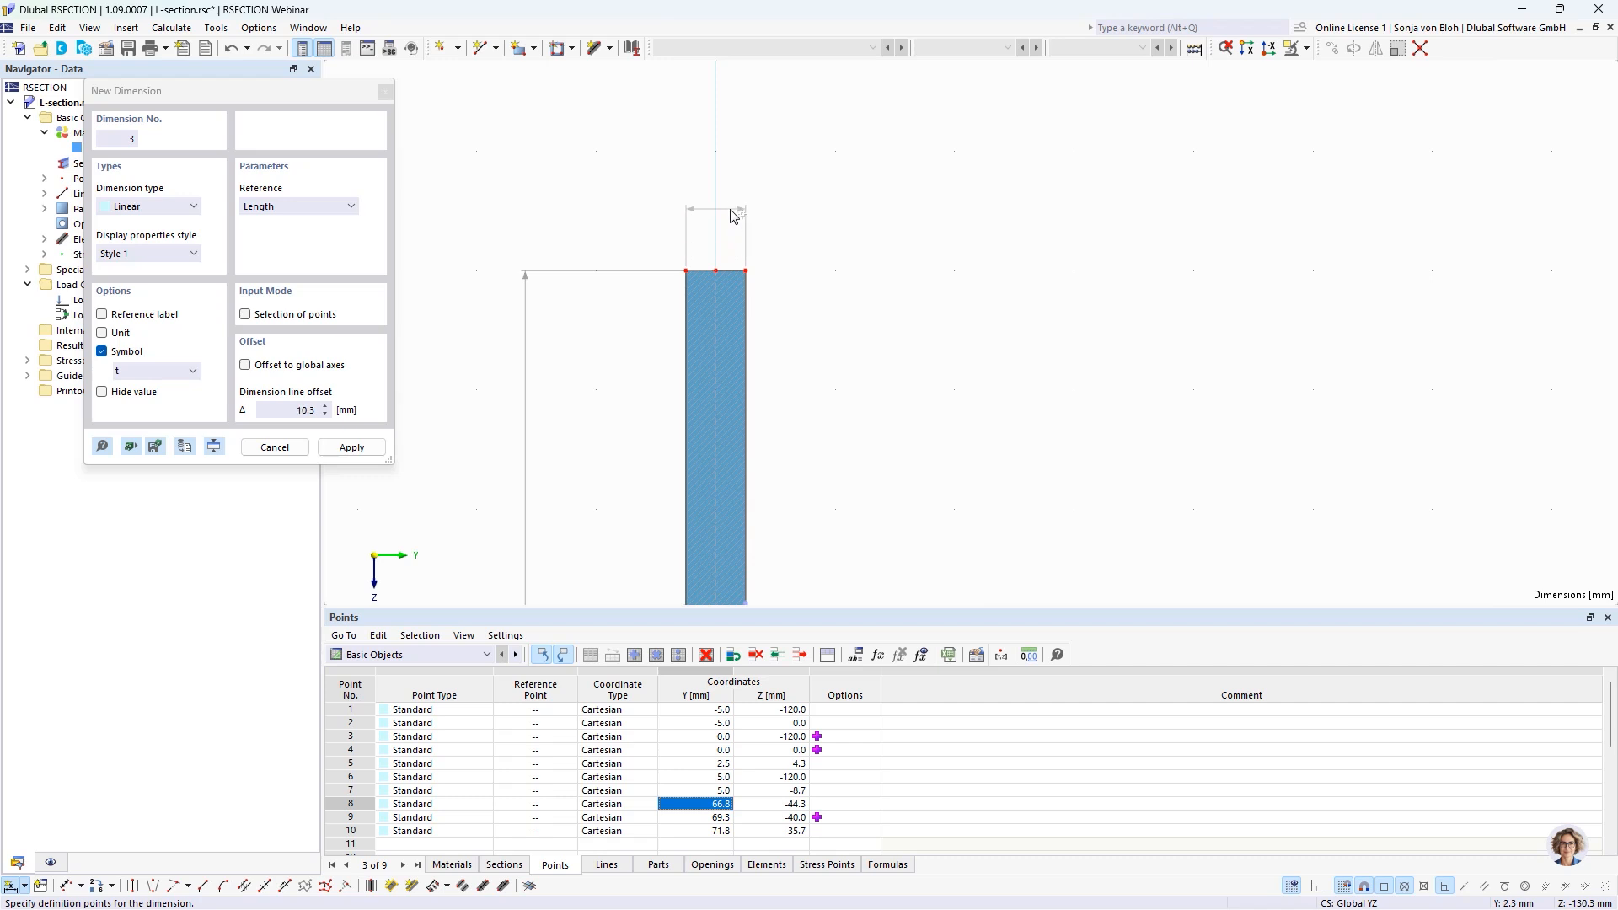
{"action": "left_click", "coordinate": [735, 211]}
{"action": "key", "text": "Escape"}
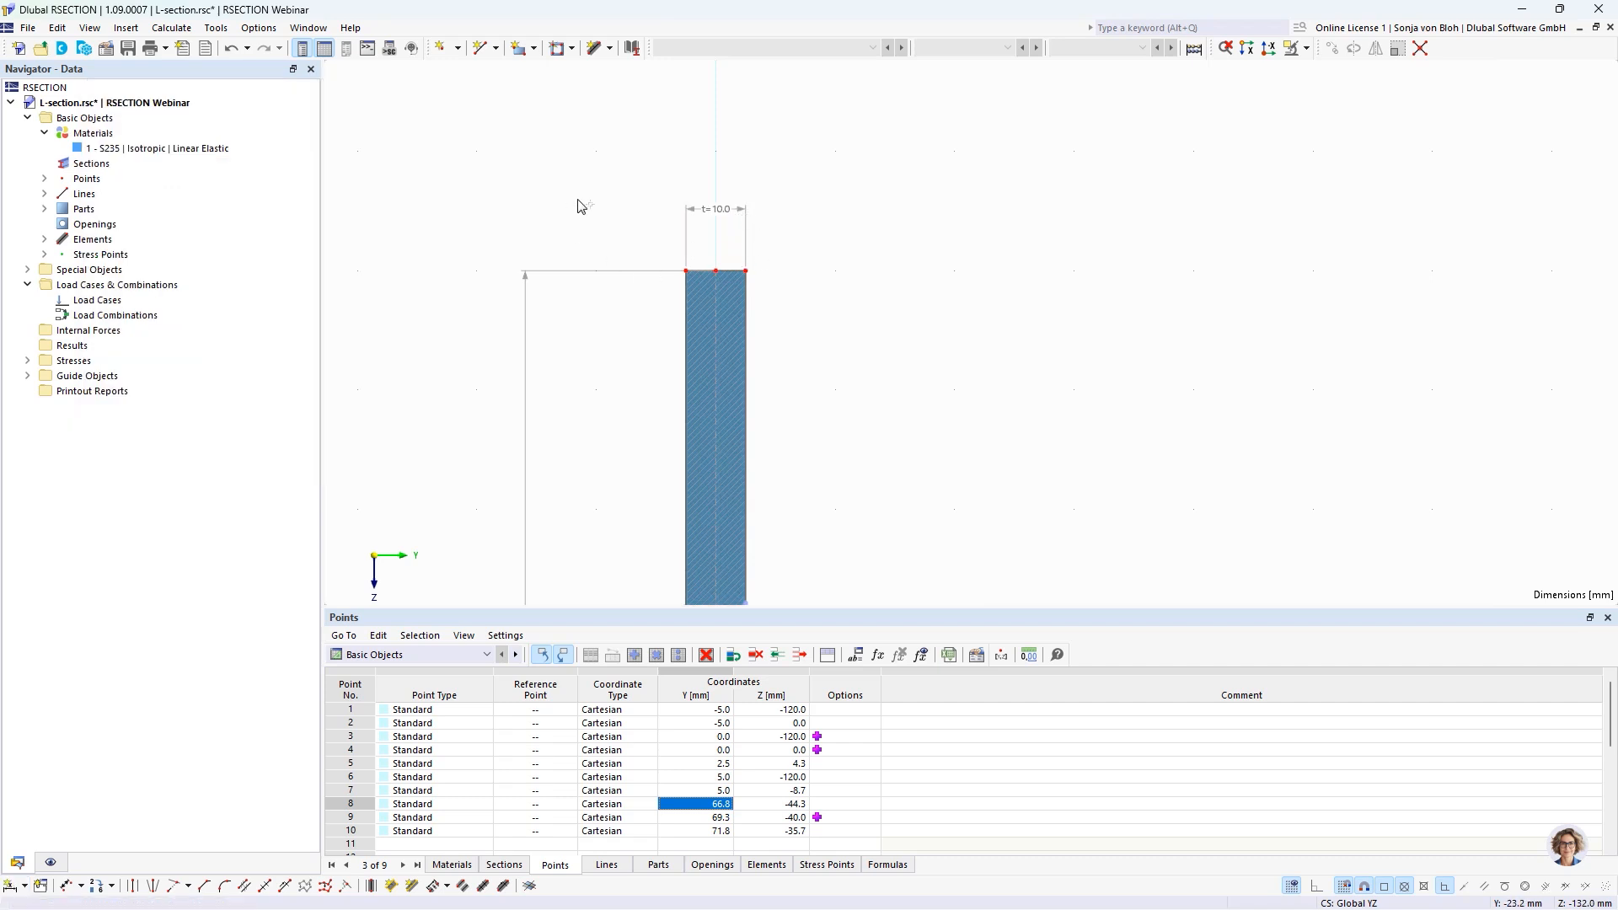
Step: Add an angular dimension with symbol &alpha; between the inner edges of the vertical and inclined elements, offset about 30 mm
{"action": "scroll", "coordinate": [560, 188], "scroll_direction": "down", "scroll_amount": 3}
{"action": "middle_click_drag", "start_coordinate": [519, 360], "coordinate": [538, 317]}
{"action": "scroll", "coordinate": [550, 337], "scroll_direction": "up", "scroll_amount": 1}
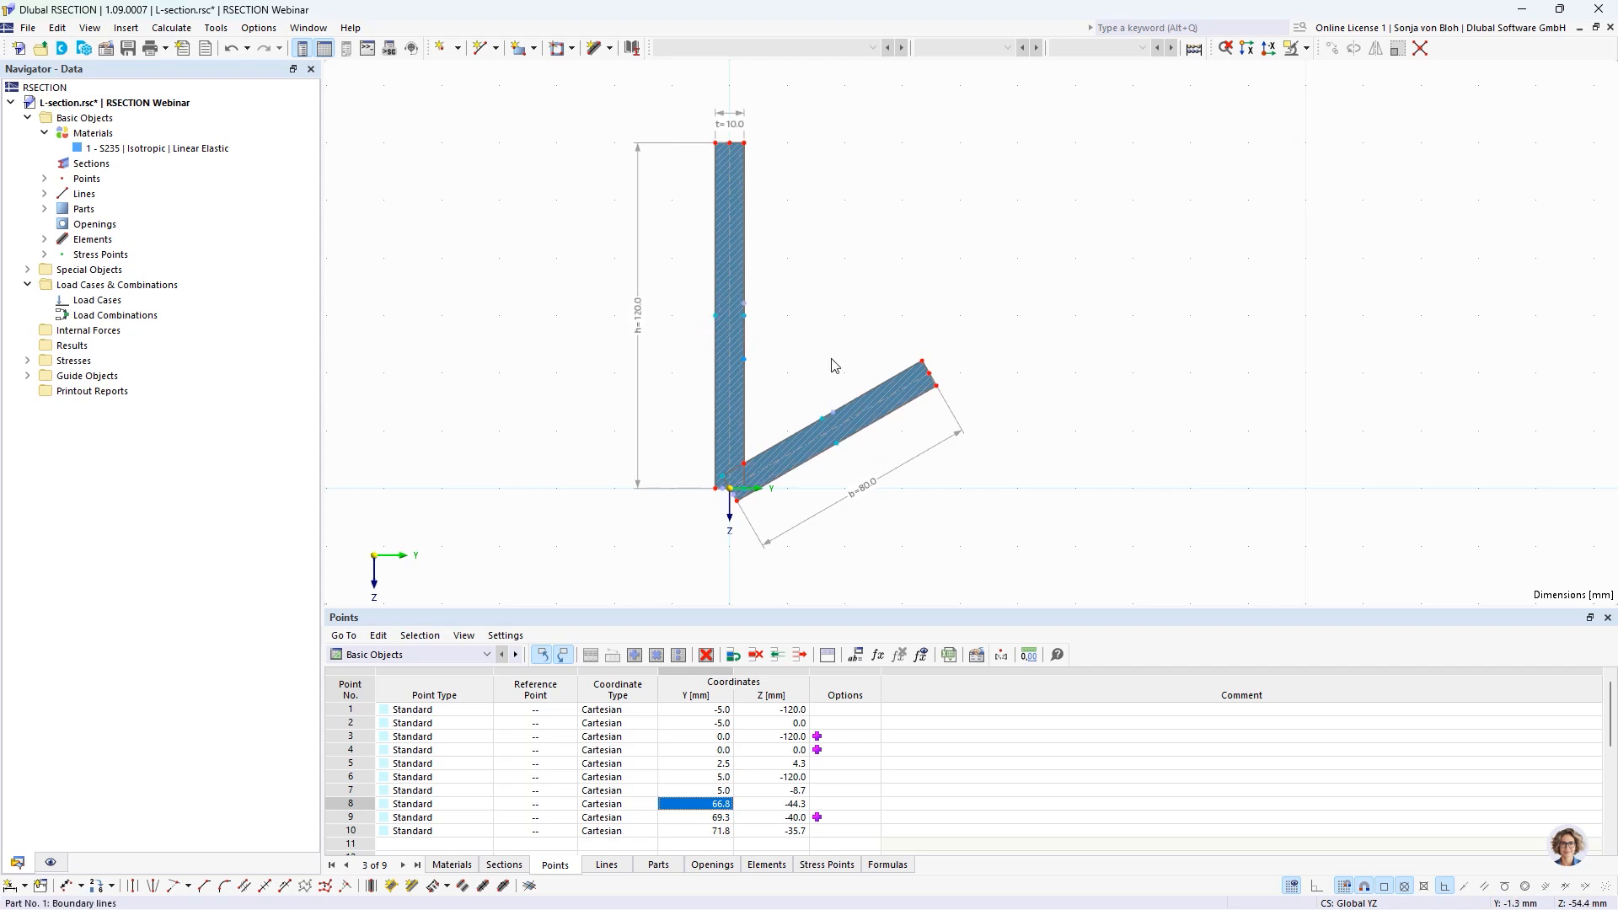
{"action": "left_click", "coordinate": [25, 886]}
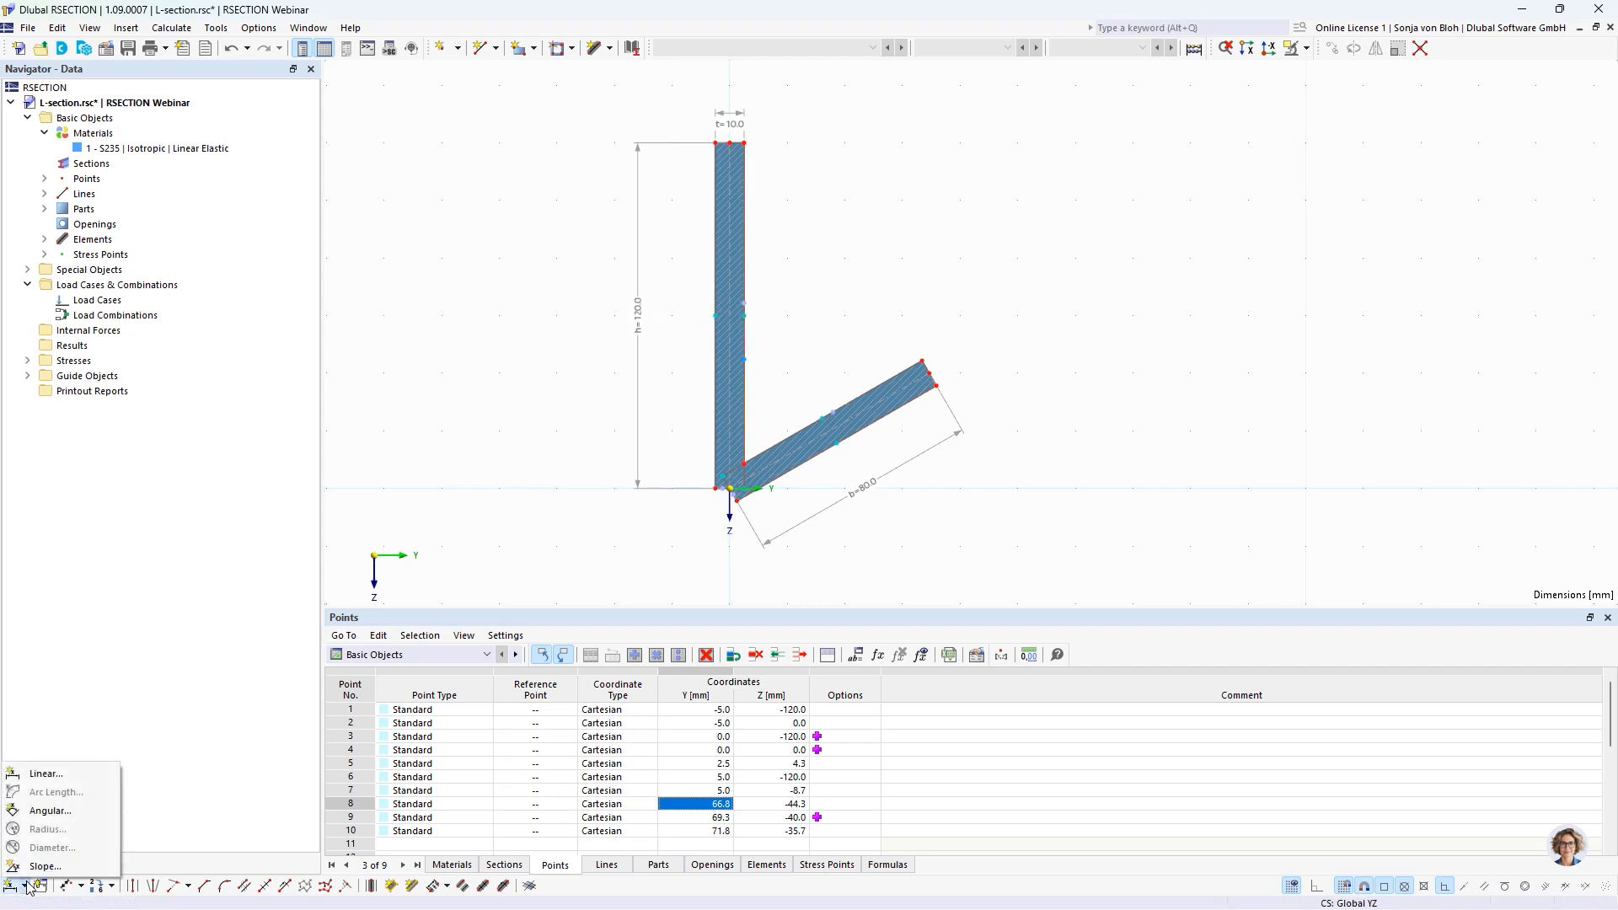
{"action": "left_click", "coordinate": [62, 814]}
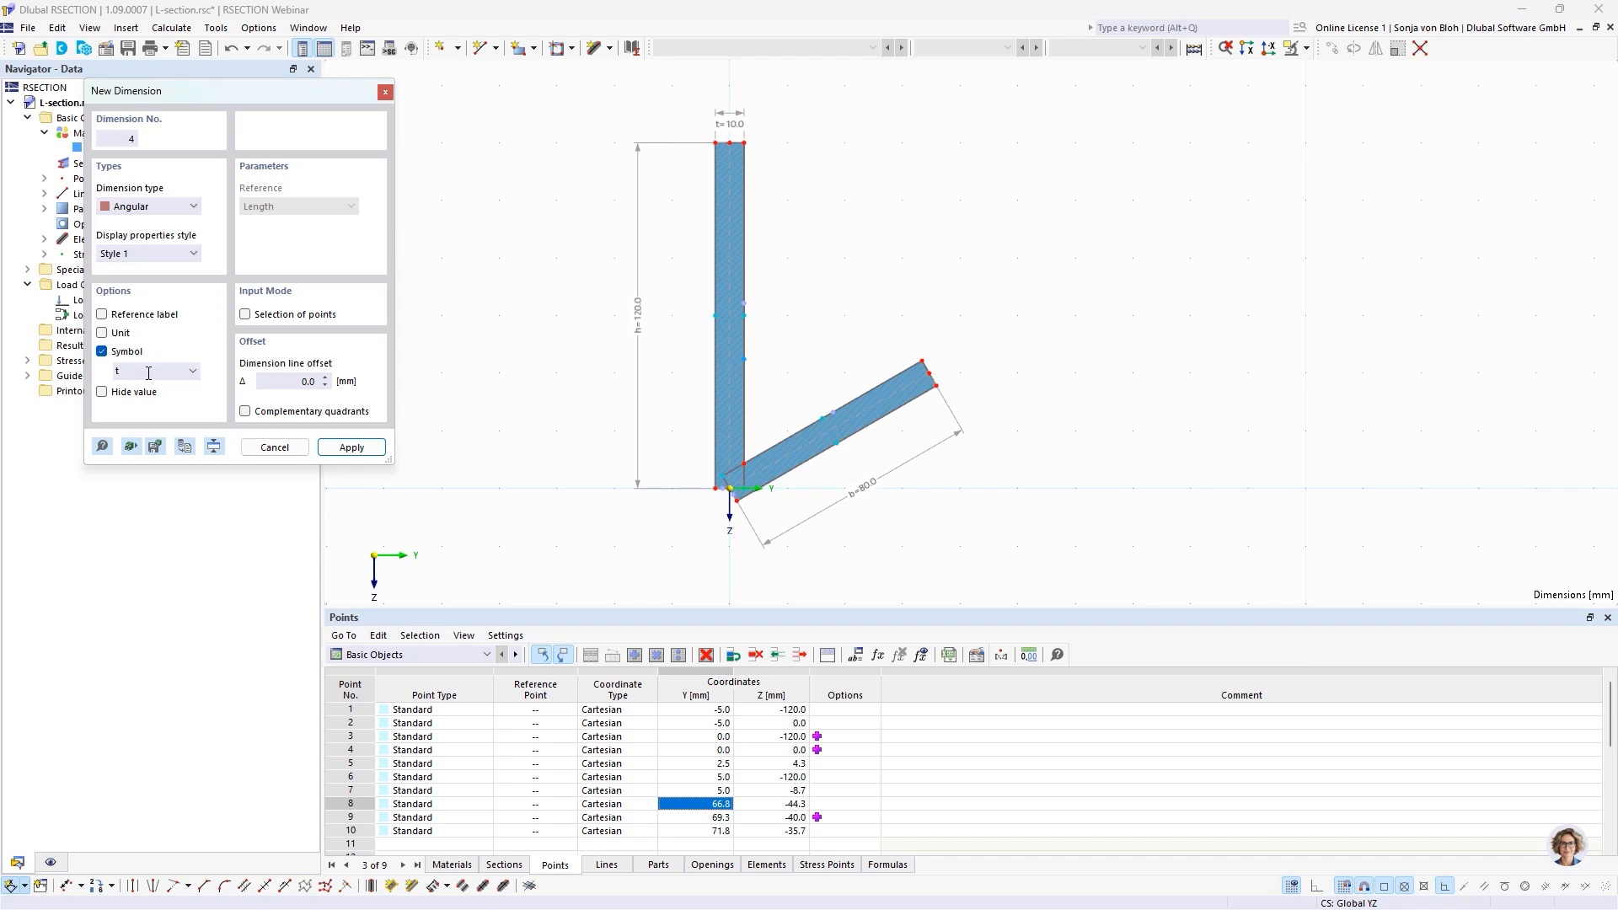
{"action": "left_click_drag", "start_coordinate": [149, 373], "coordinate": [84, 371]}
{"action": "type", "text": "&alpha;"}
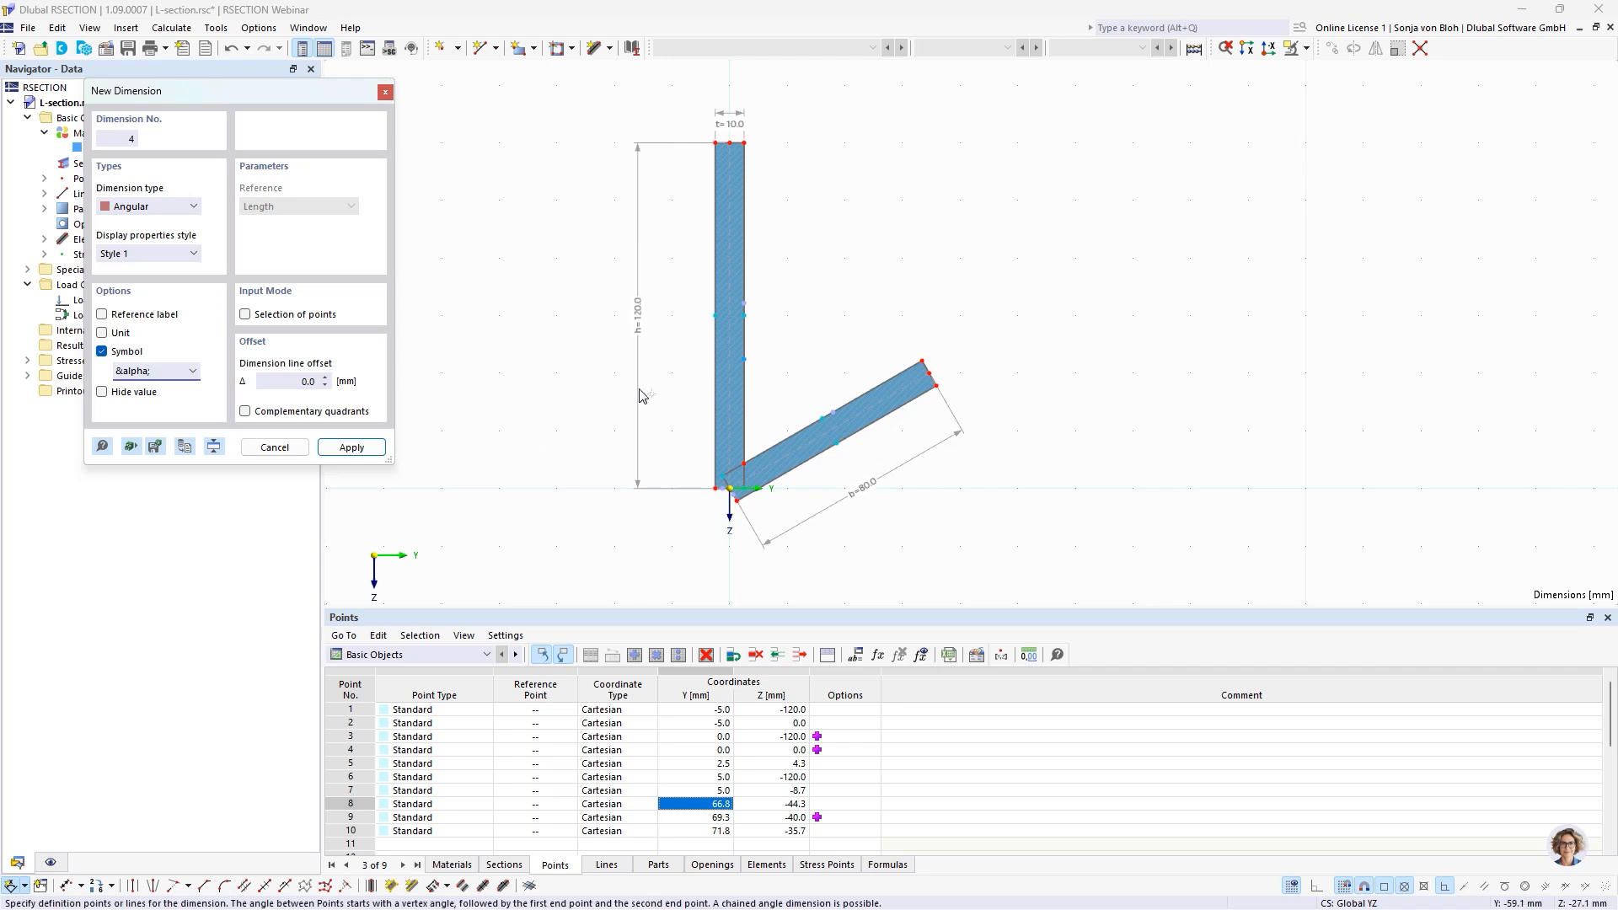
{"action": "left_click", "coordinate": [742, 407]}
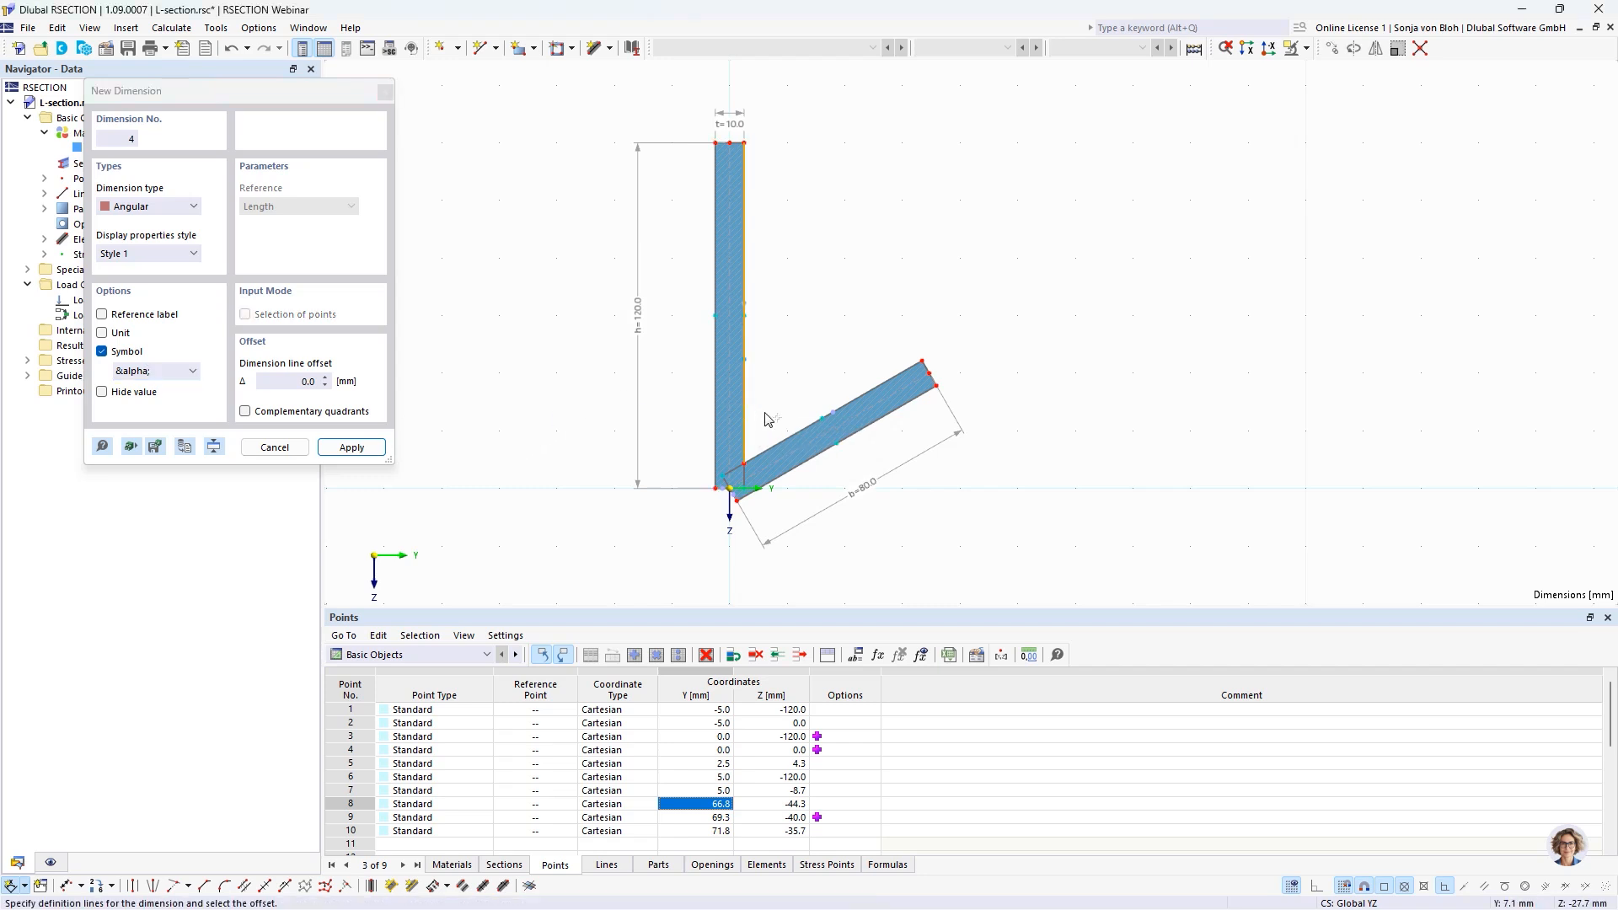
{"action": "left_click", "coordinate": [790, 436]}
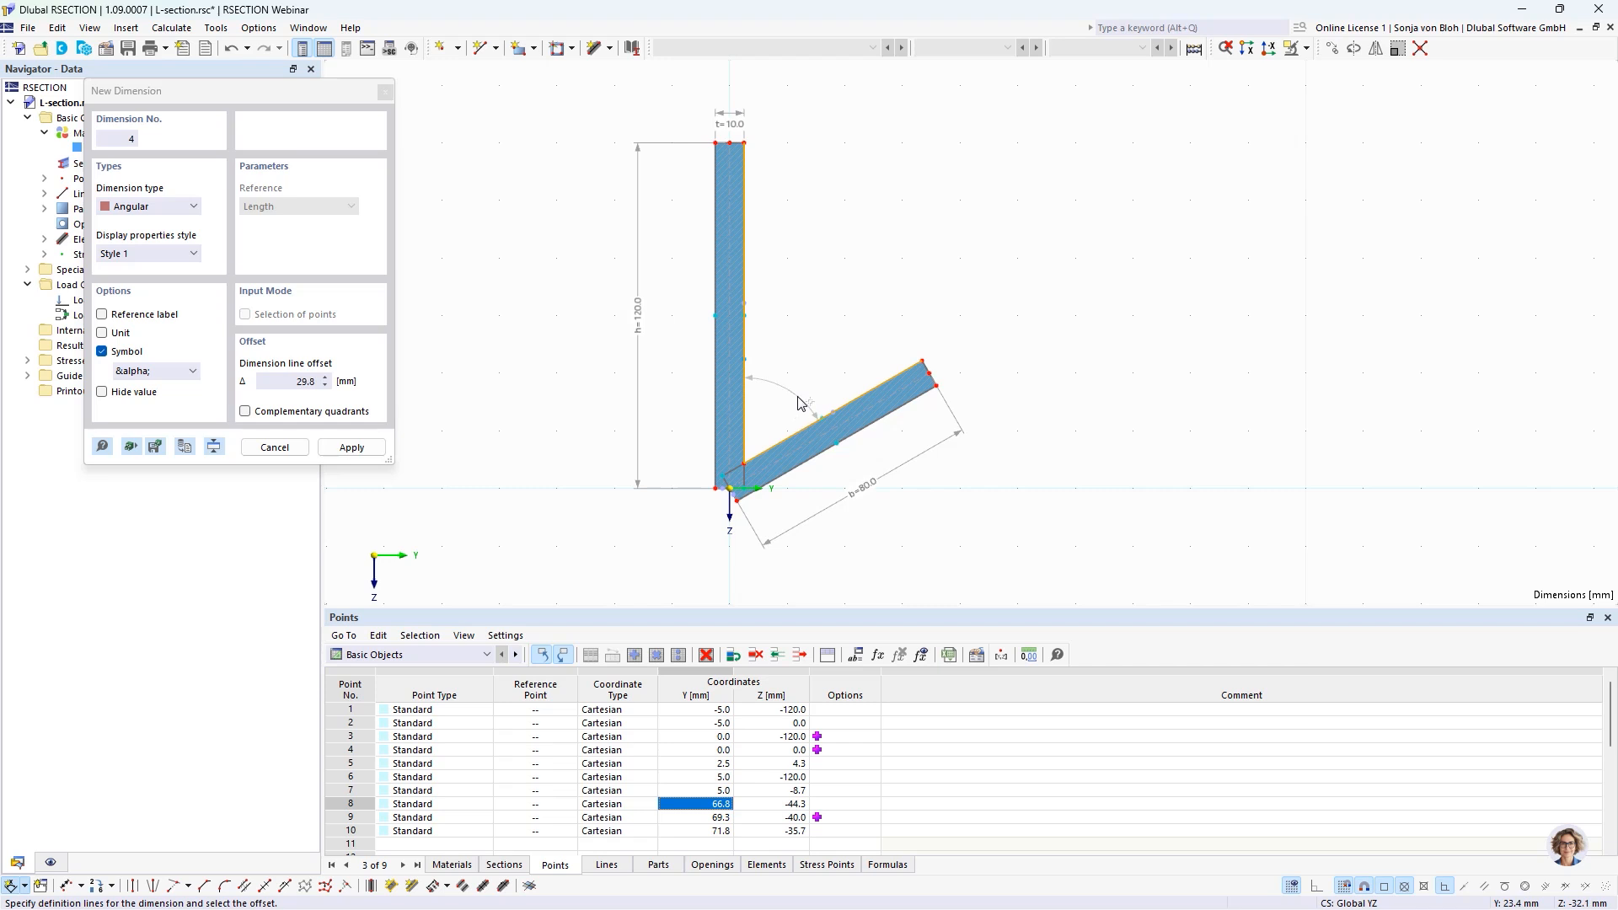
{"action": "left_click", "coordinate": [809, 396]}
{"action": "key", "text": "Escape"}
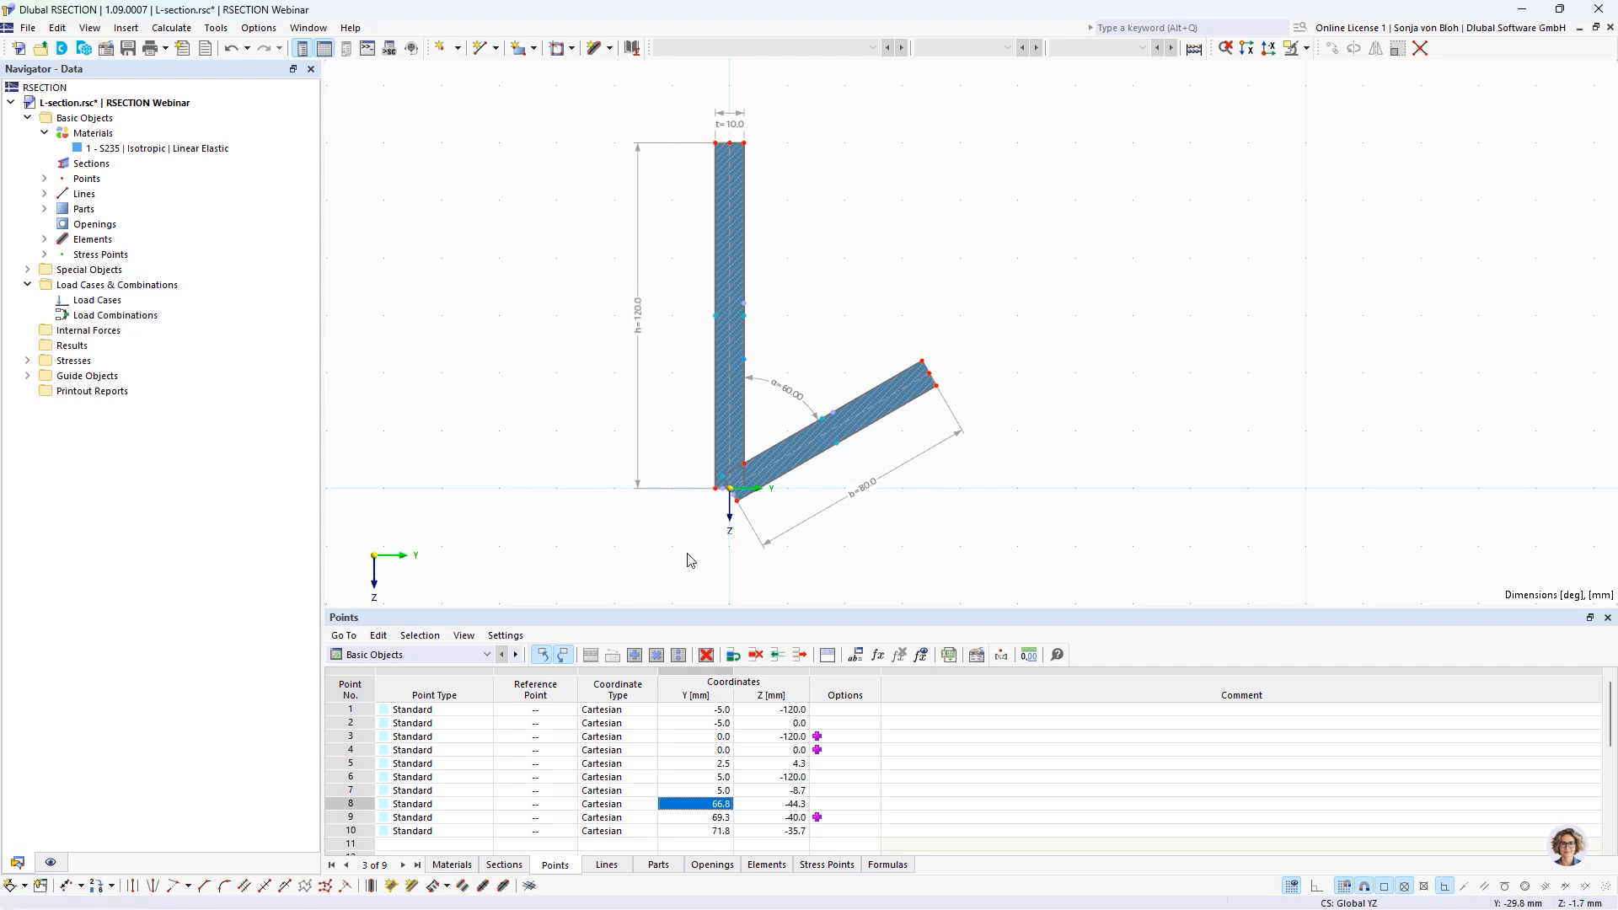
Step: Open the global parameters for editing and start a first parameter with the Model unit group Lengths
{"action": "left_click", "coordinate": [856, 656]}
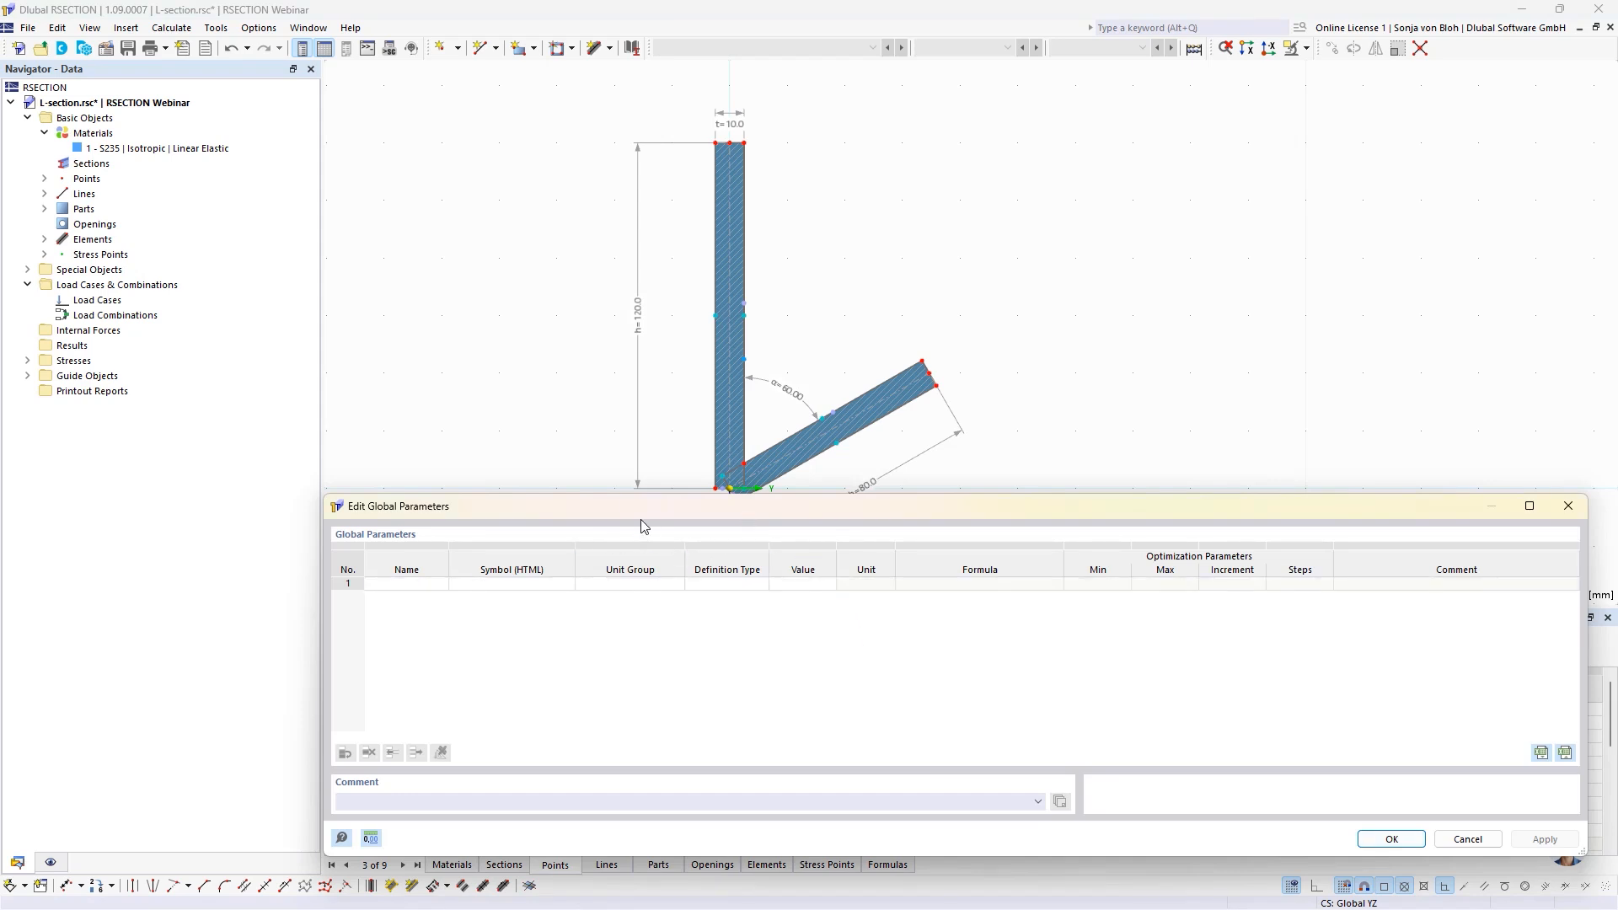
{"action": "left_click_drag", "start_coordinate": [641, 505], "coordinate": [569, 376]}
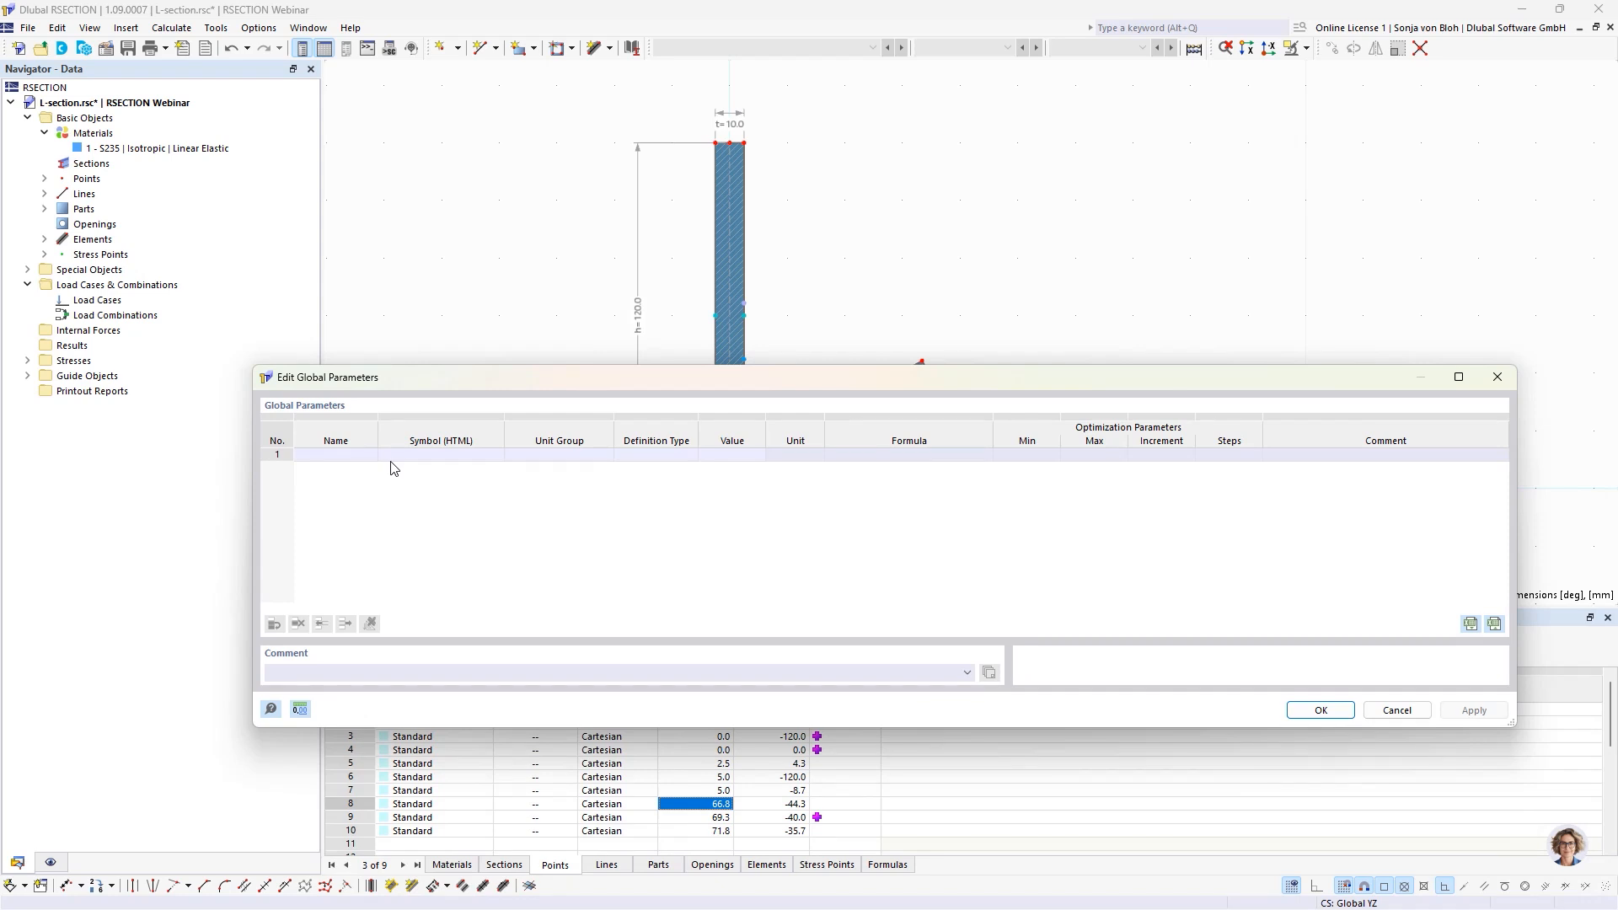
{"action": "left_click", "coordinate": [333, 455]}
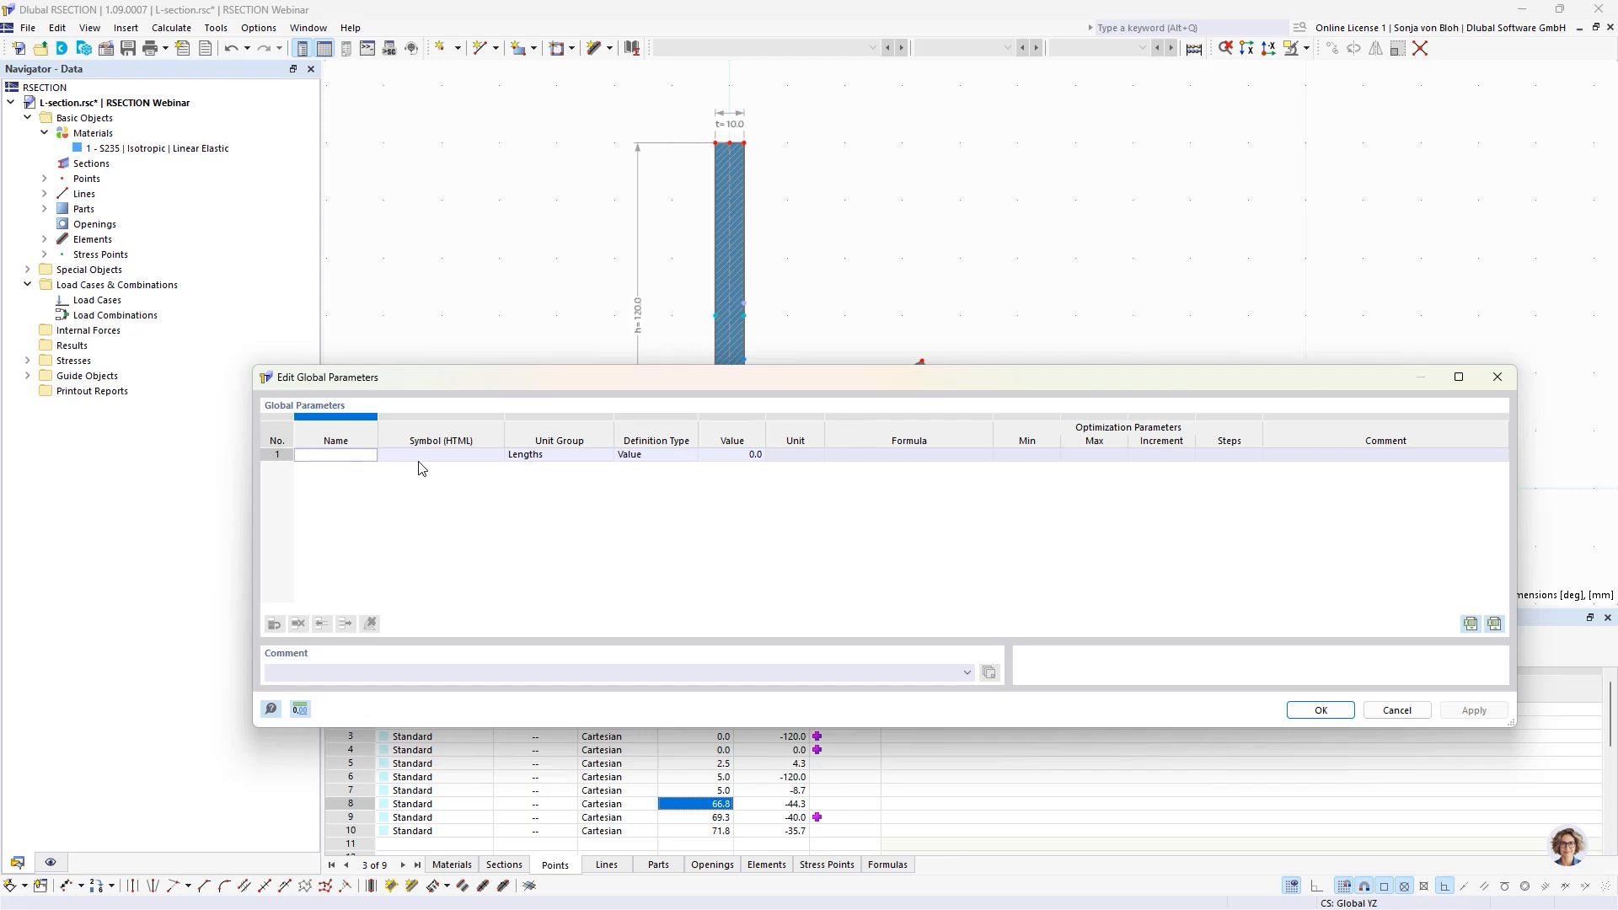
{"action": "left_click", "coordinate": [526, 455]}
{"action": "left_click", "coordinate": [606, 456]}
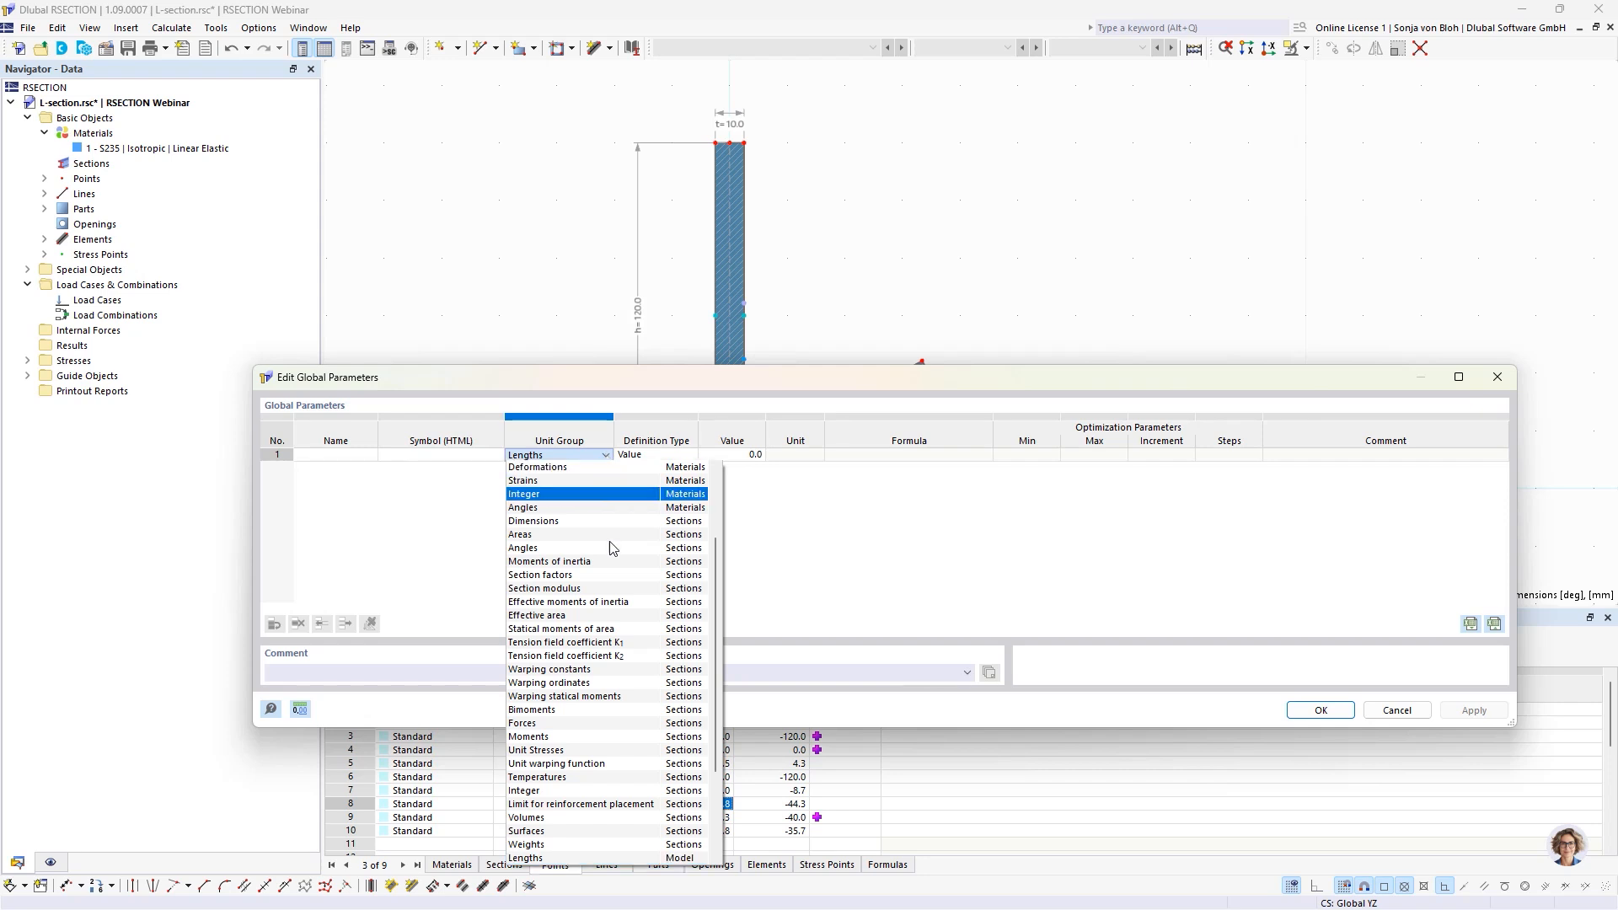
{"action": "scroll", "coordinate": [565, 801], "scroll_direction": "down", "scroll_amount": 1}
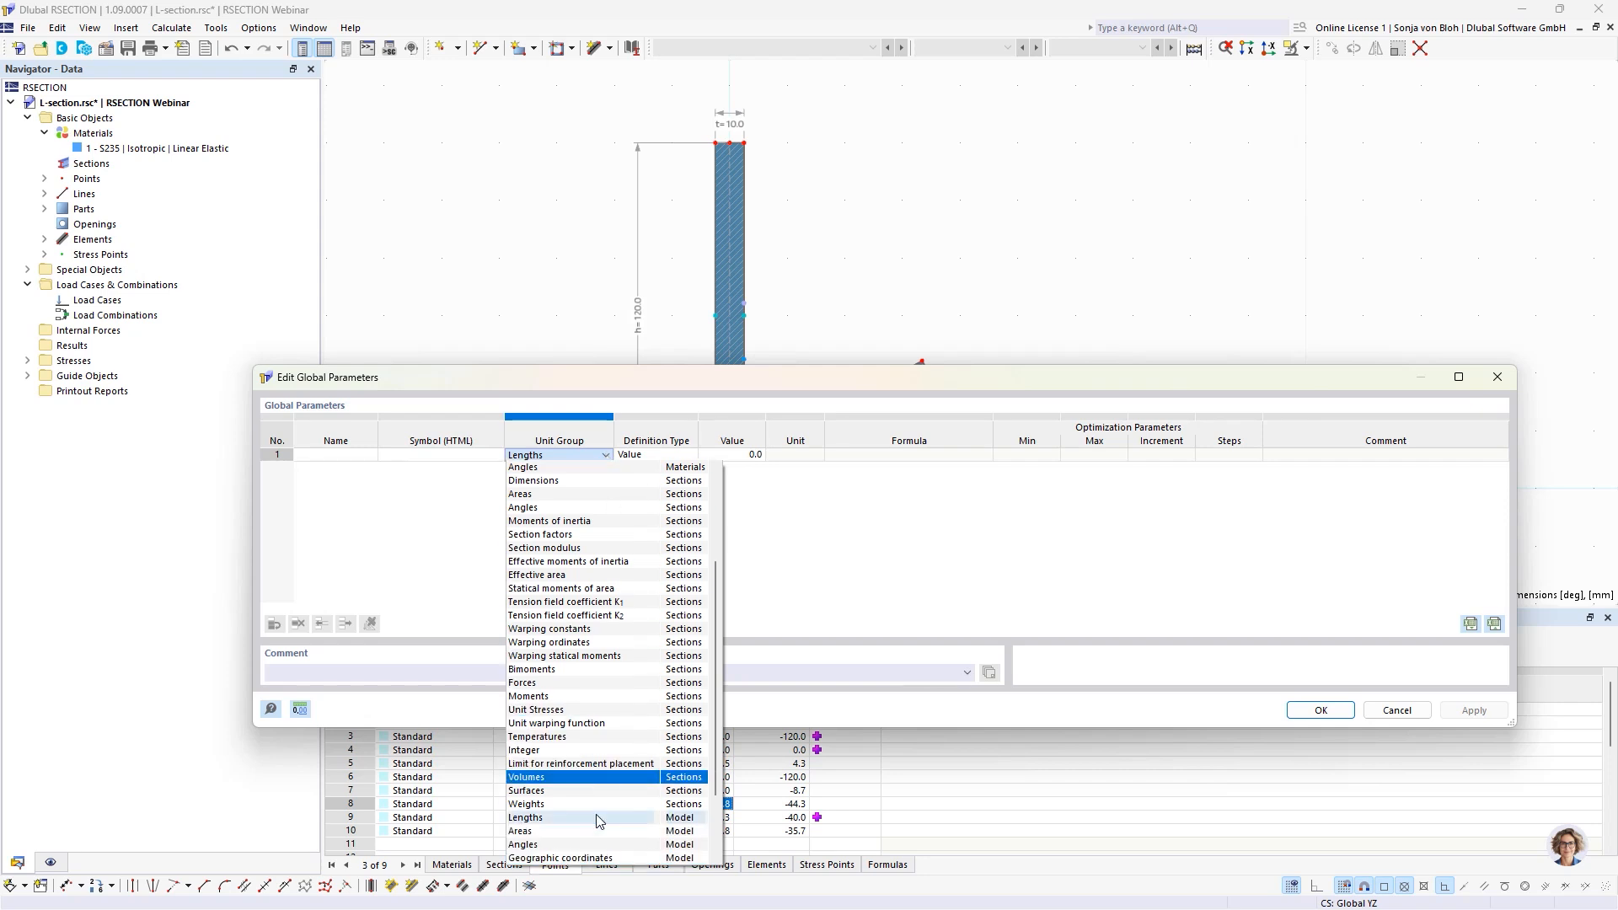
{"action": "left_click", "coordinate": [550, 817]}
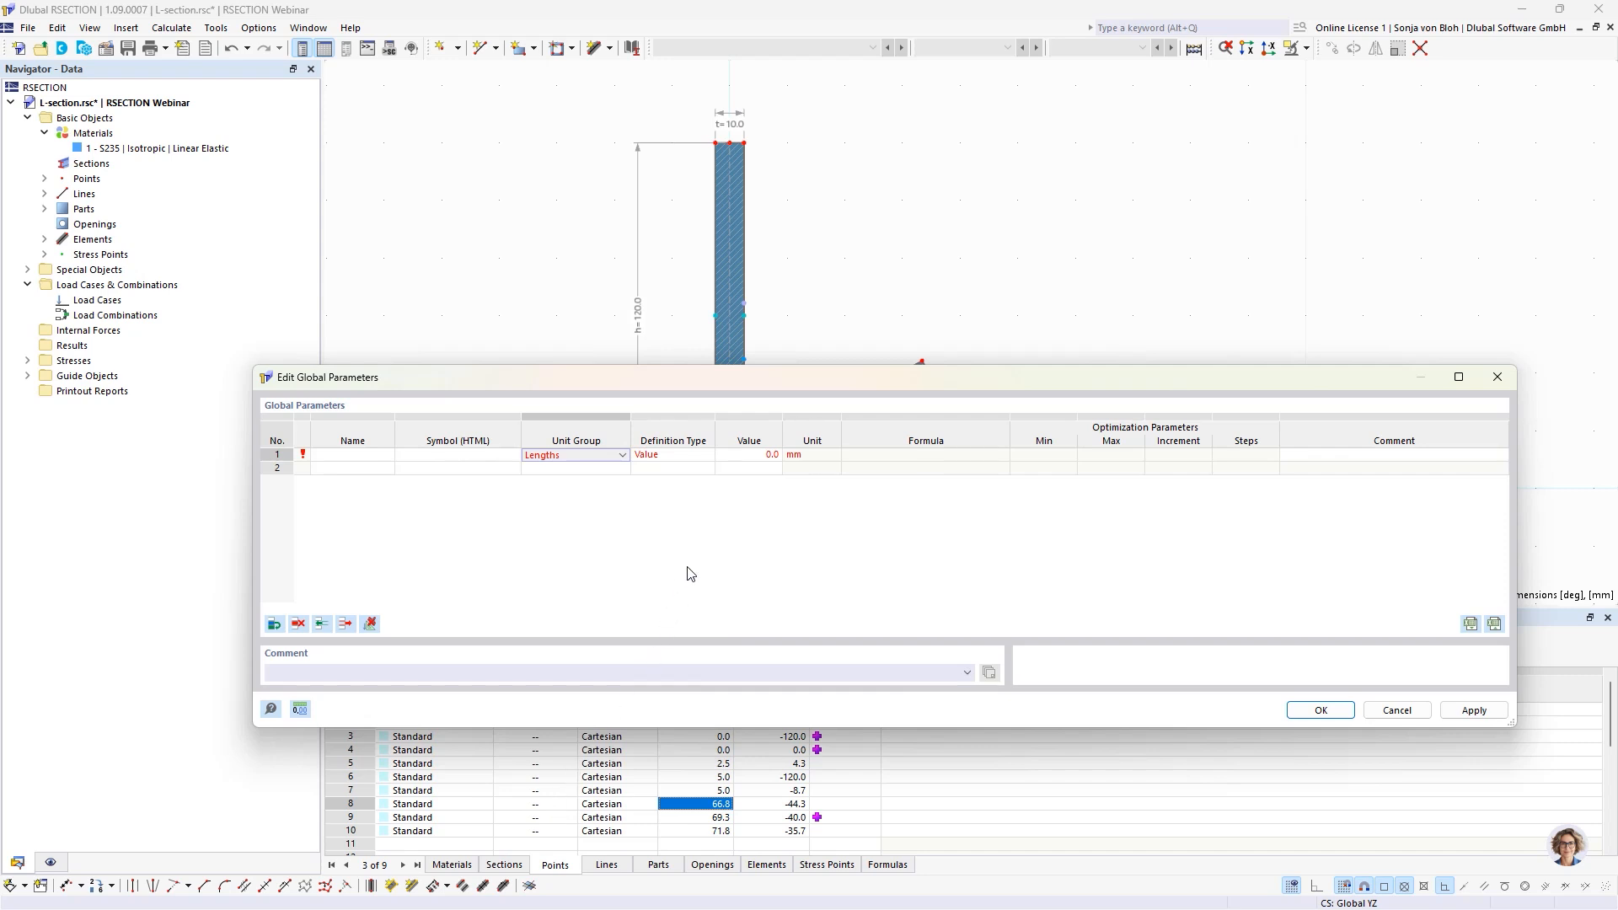
Step: Try the definition types Value and Formula for the first global parameter
{"action": "left_click", "coordinate": [709, 445]}
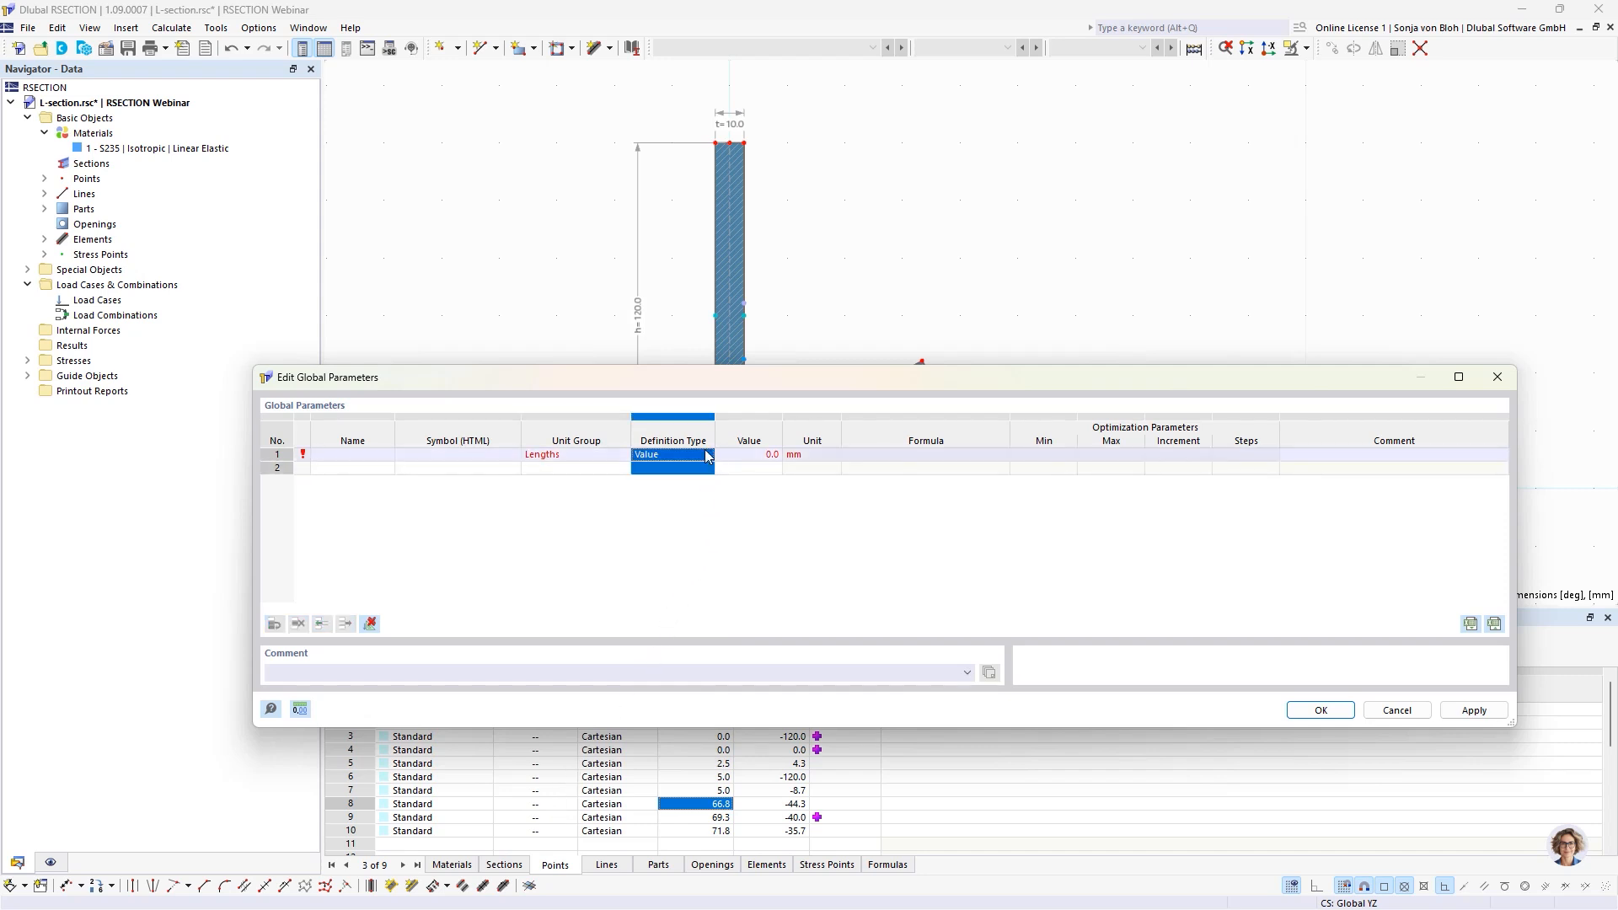
{"action": "left_click", "coordinate": [712, 458]}
{"action": "left_click", "coordinate": [709, 457]}
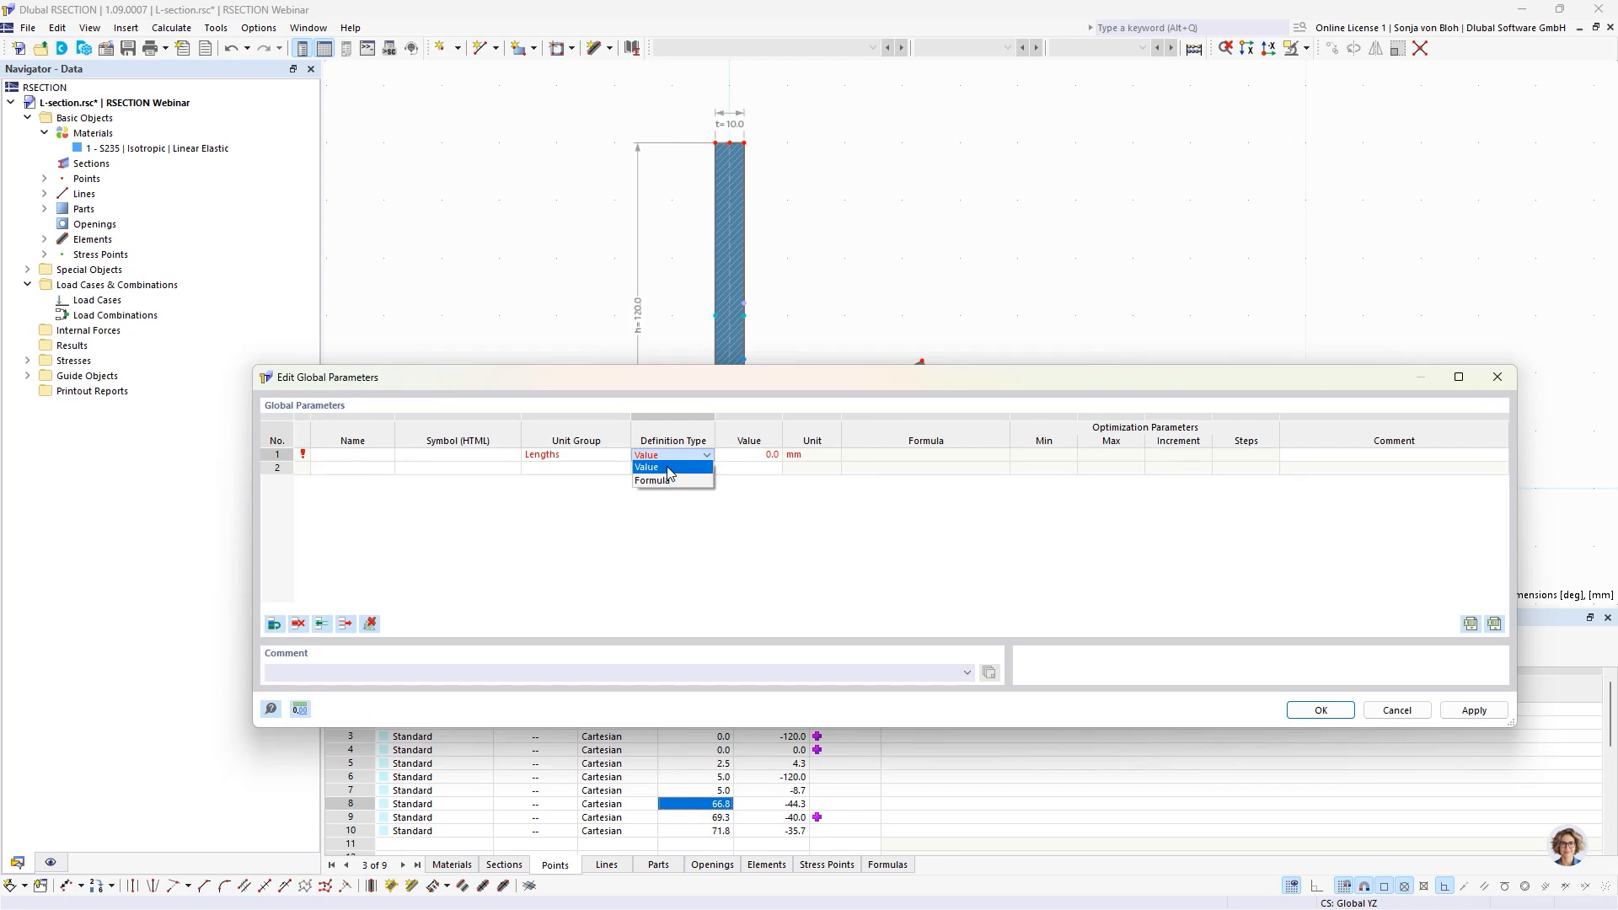
{"action": "left_click", "coordinate": [670, 468]}
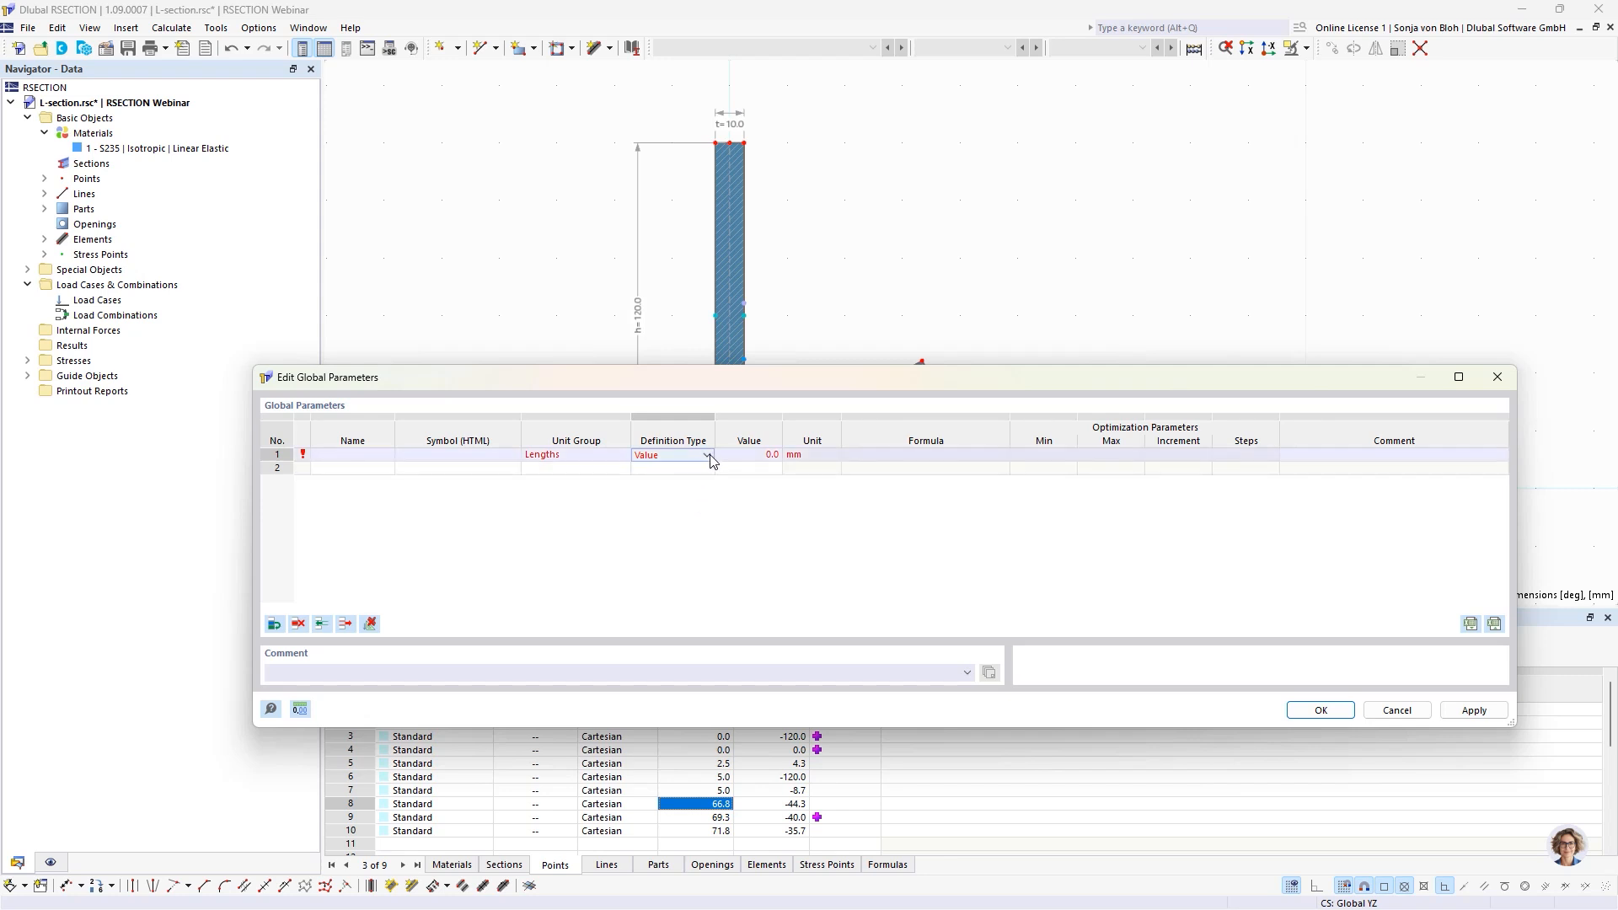
{"action": "left_click", "coordinate": [708, 456]}
{"action": "left_click", "coordinate": [696, 471]}
{"action": "left_click", "coordinate": [761, 456]}
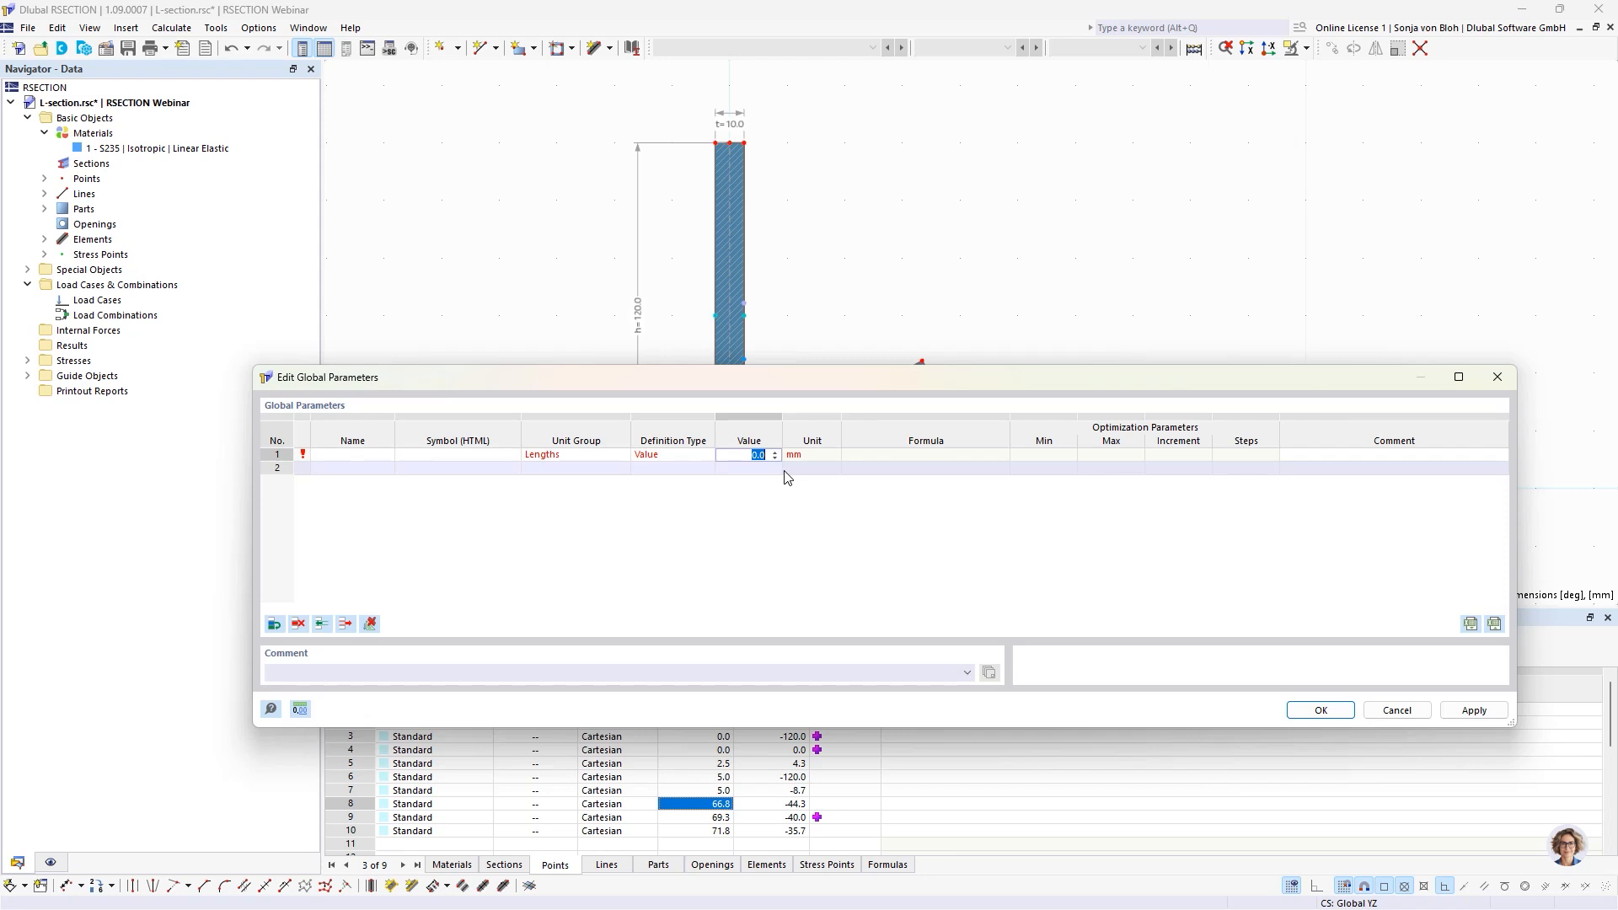
{"action": "left_click", "coordinate": [686, 458]}
{"action": "left_click", "coordinate": [708, 456]}
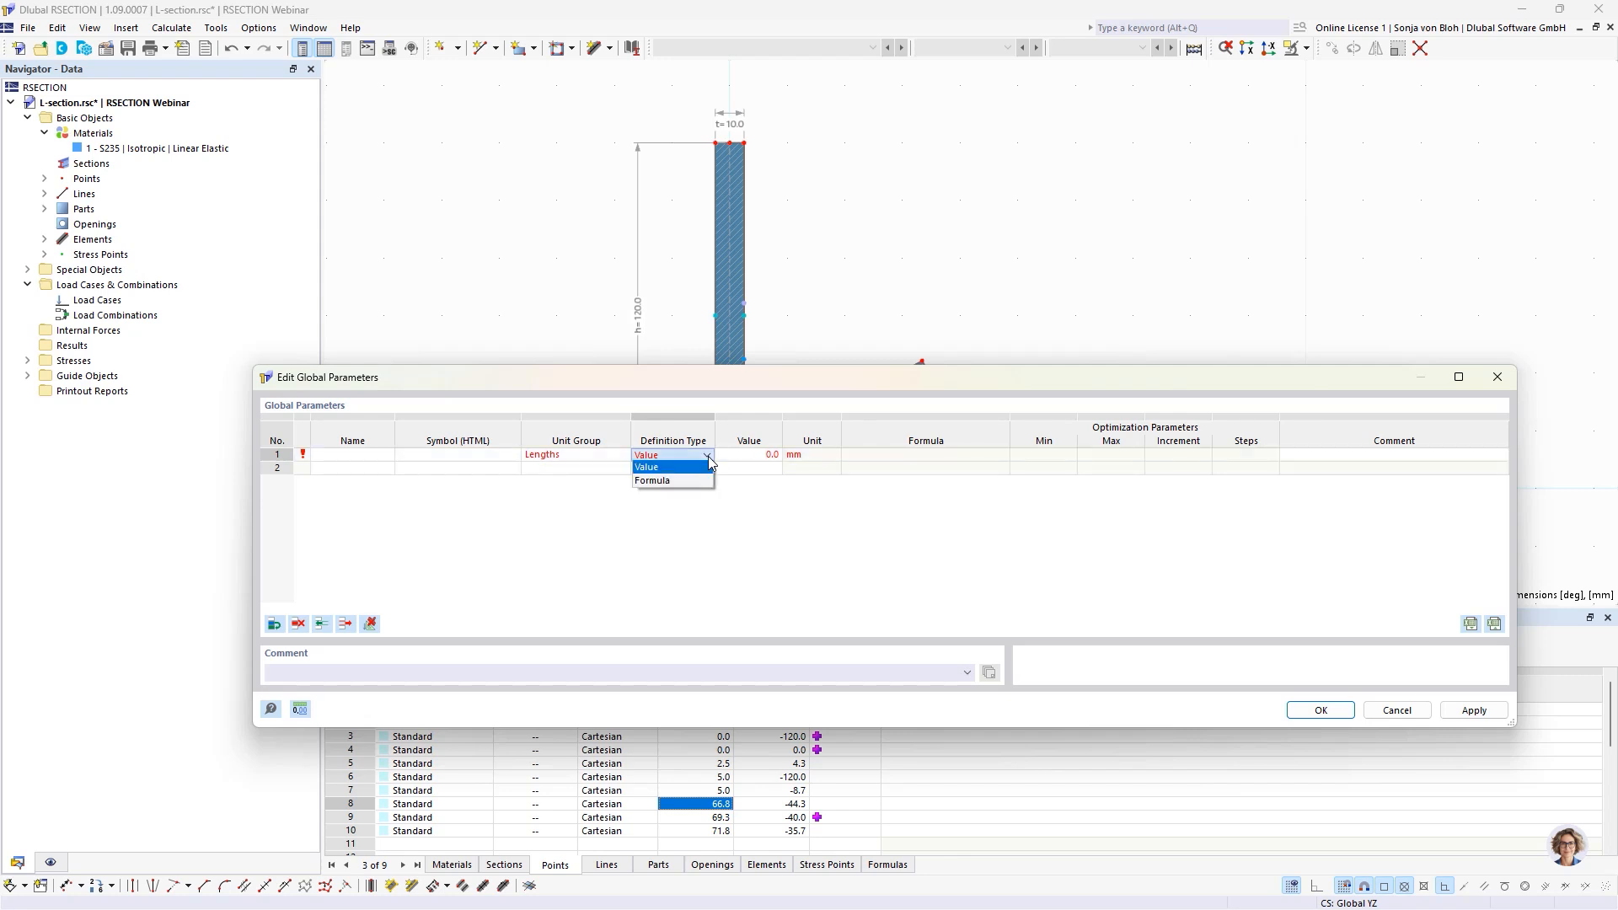
{"action": "left_click", "coordinate": [668, 482]}
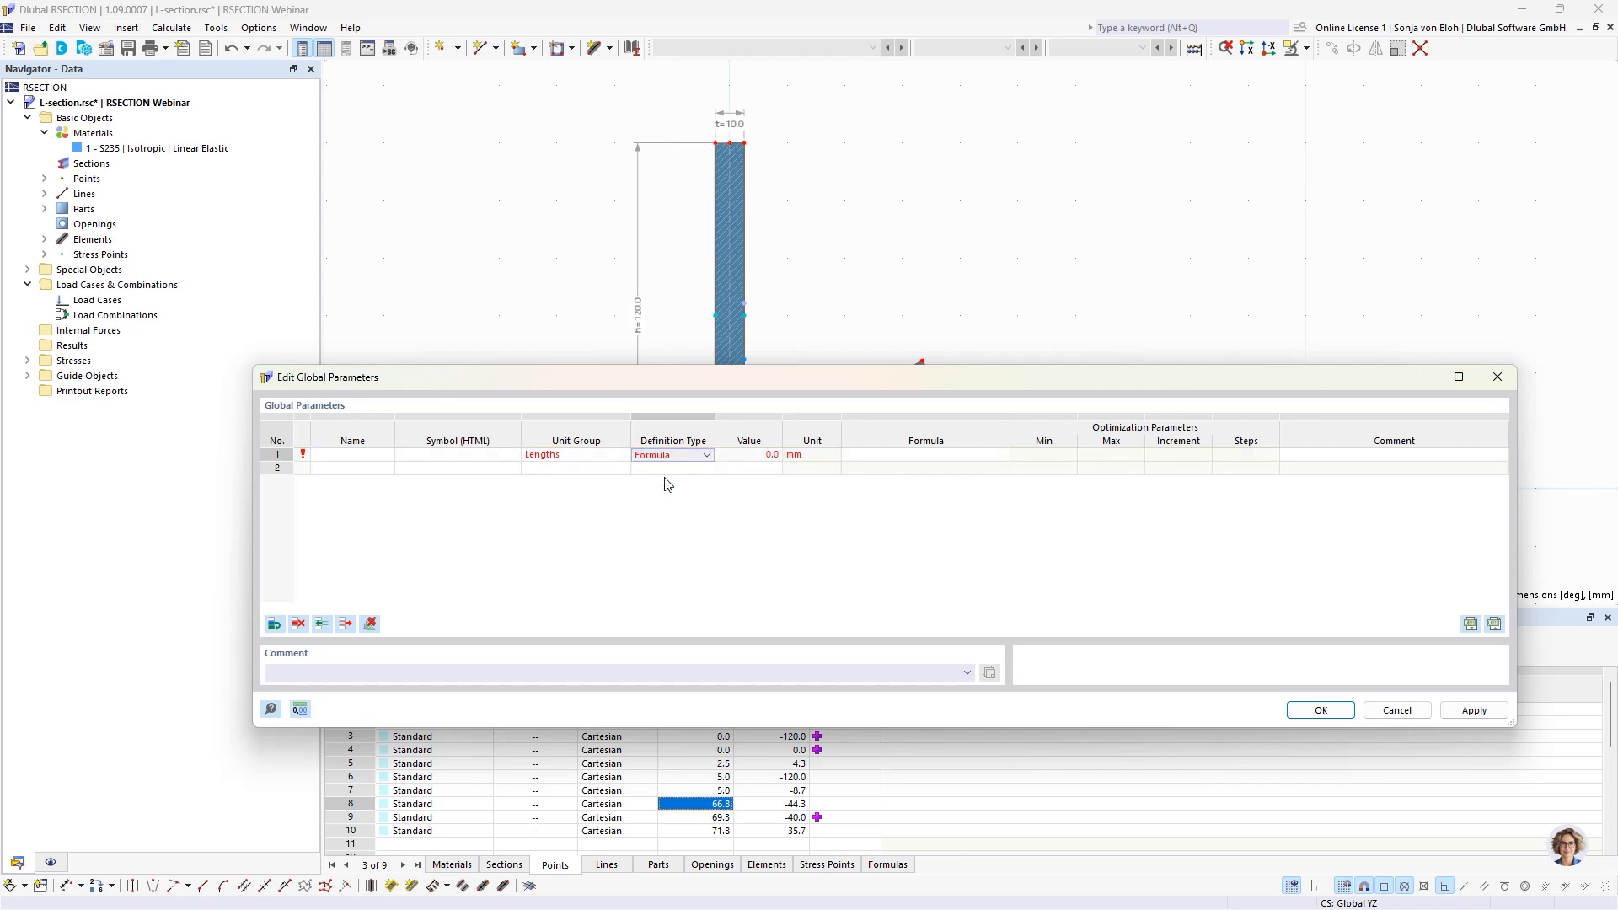
{"action": "left_click", "coordinate": [900, 456]}
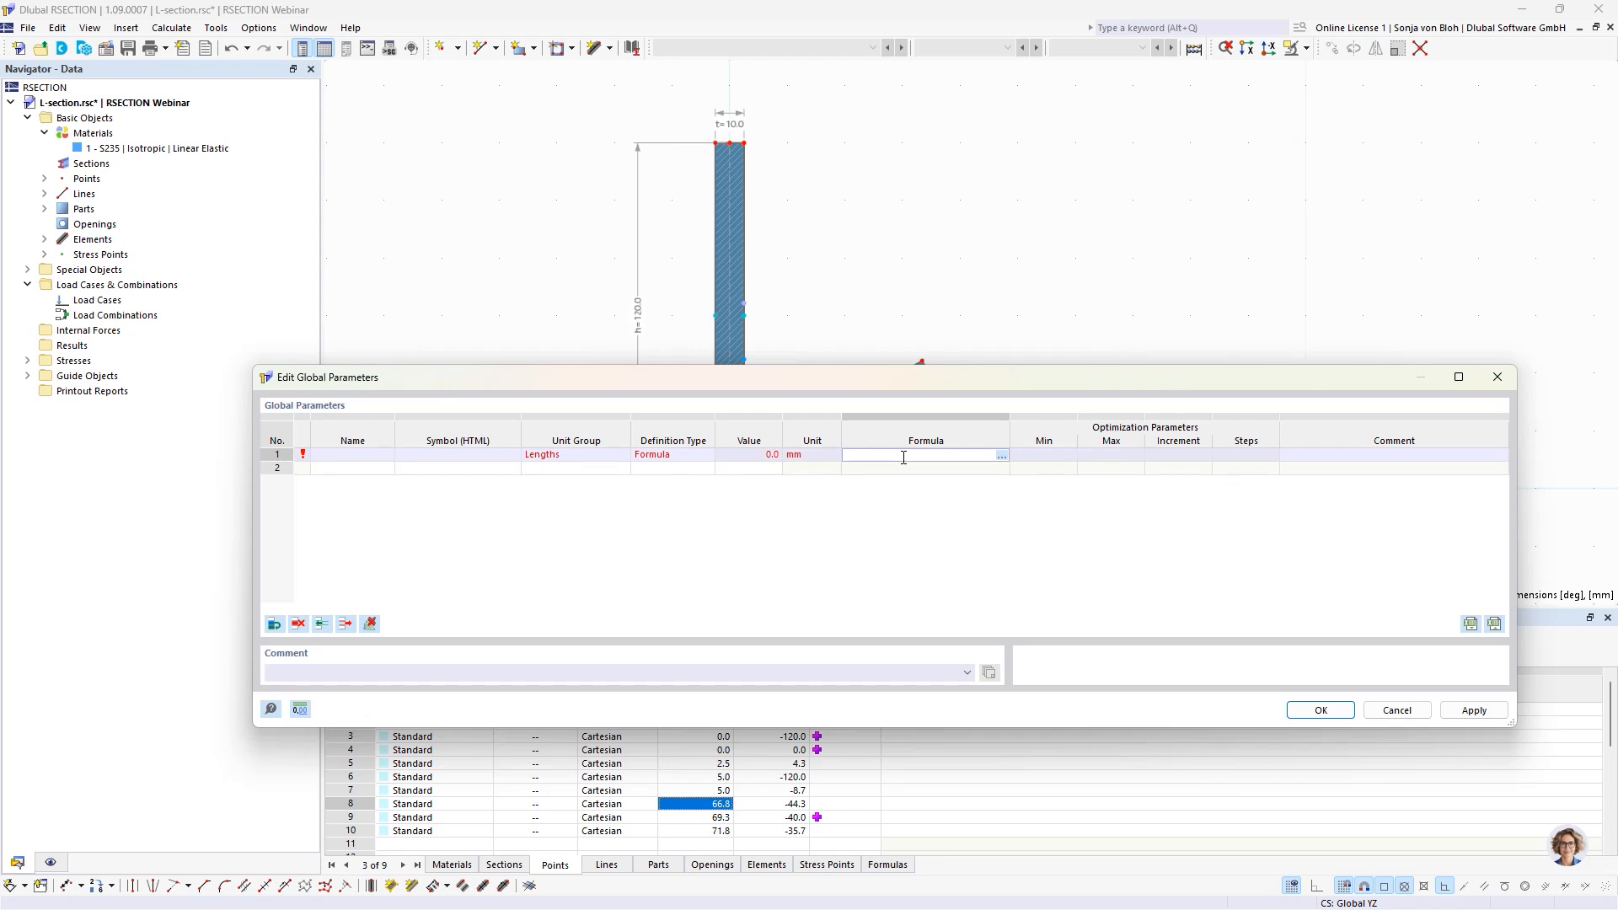
{"action": "left_click", "coordinate": [761, 456]}
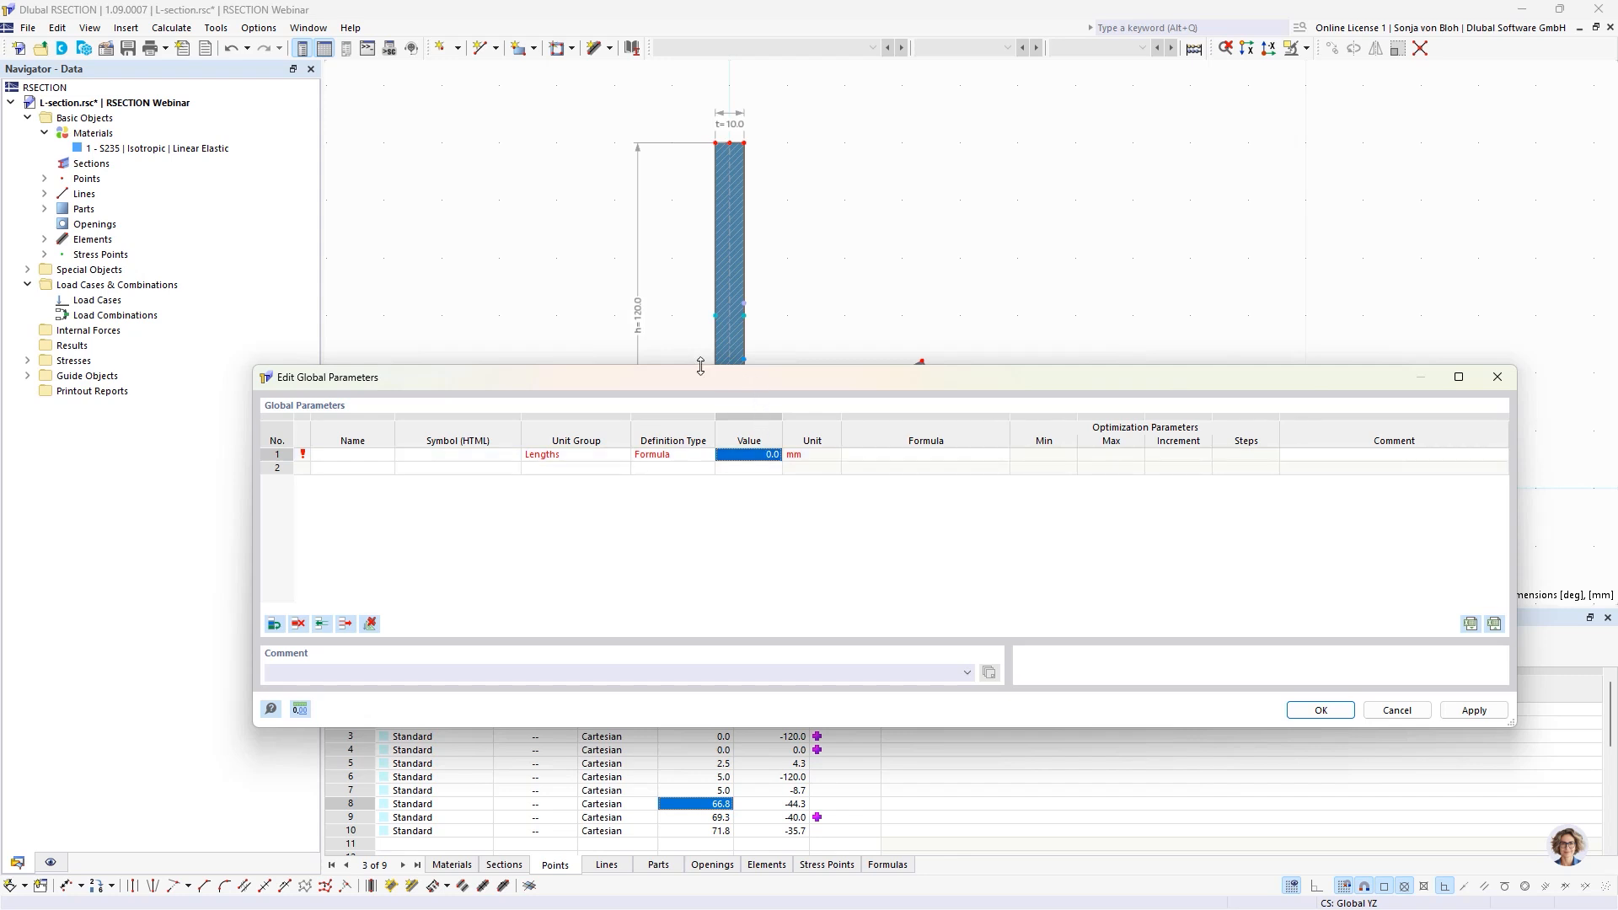
Step: Name the first global parameter h, set its definition type to Value and enter 120 mm
{"action": "left_click_drag", "start_coordinate": [361, 466], "coordinate": [352, 455]}
{"action": "double_click", "coordinate": [350, 456]}
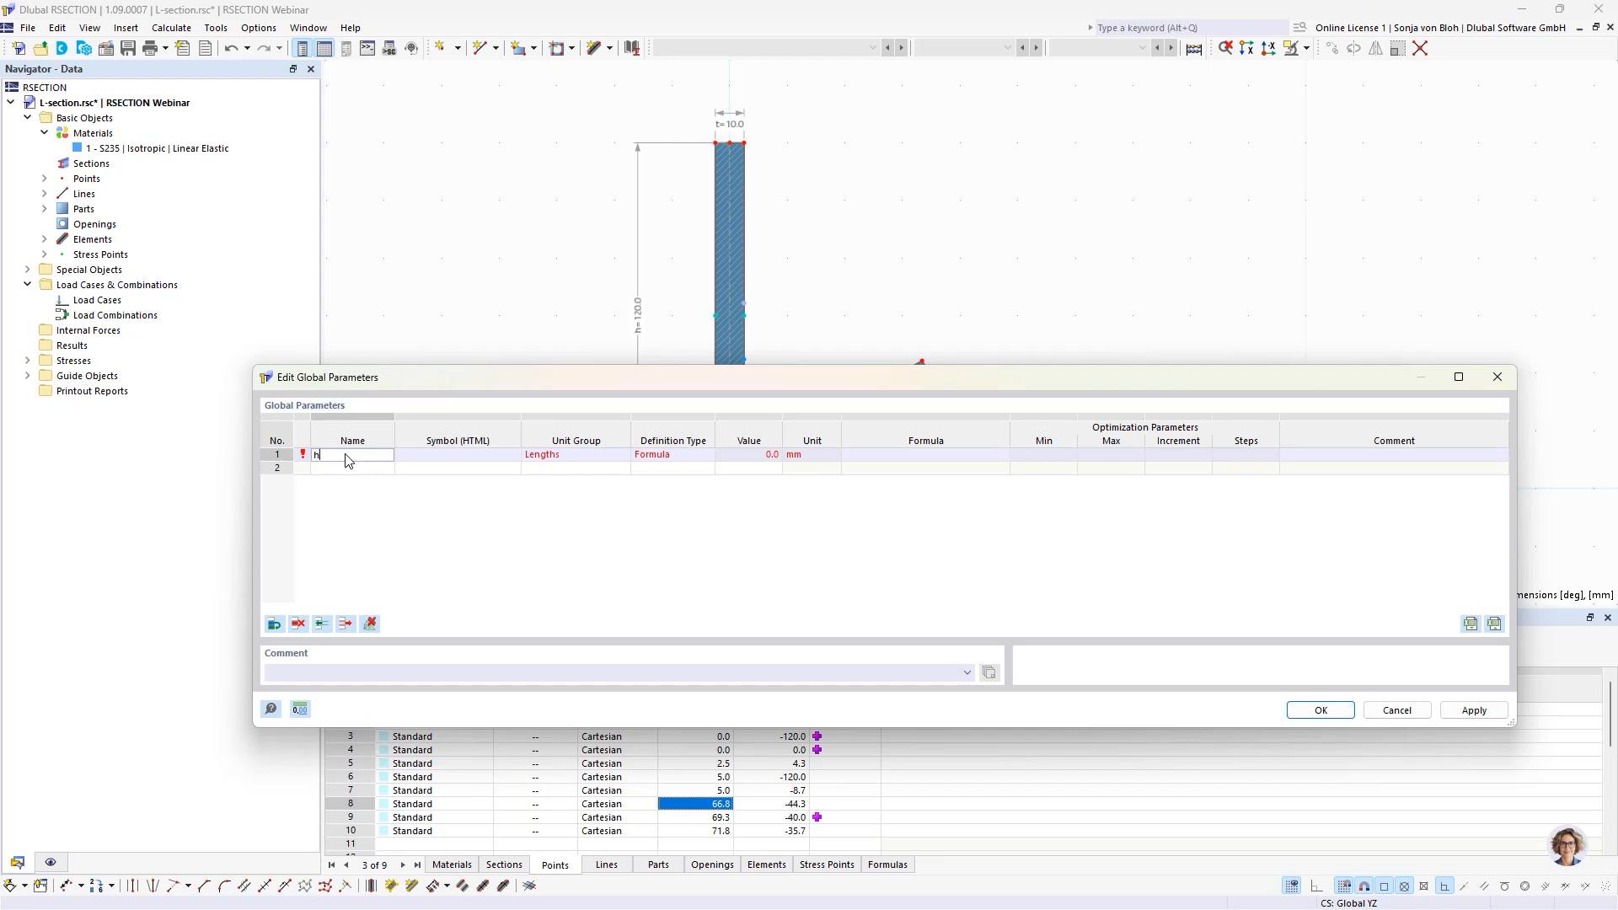
{"action": "type", "text": "h"}
{"action": "left_click", "coordinate": [590, 455]}
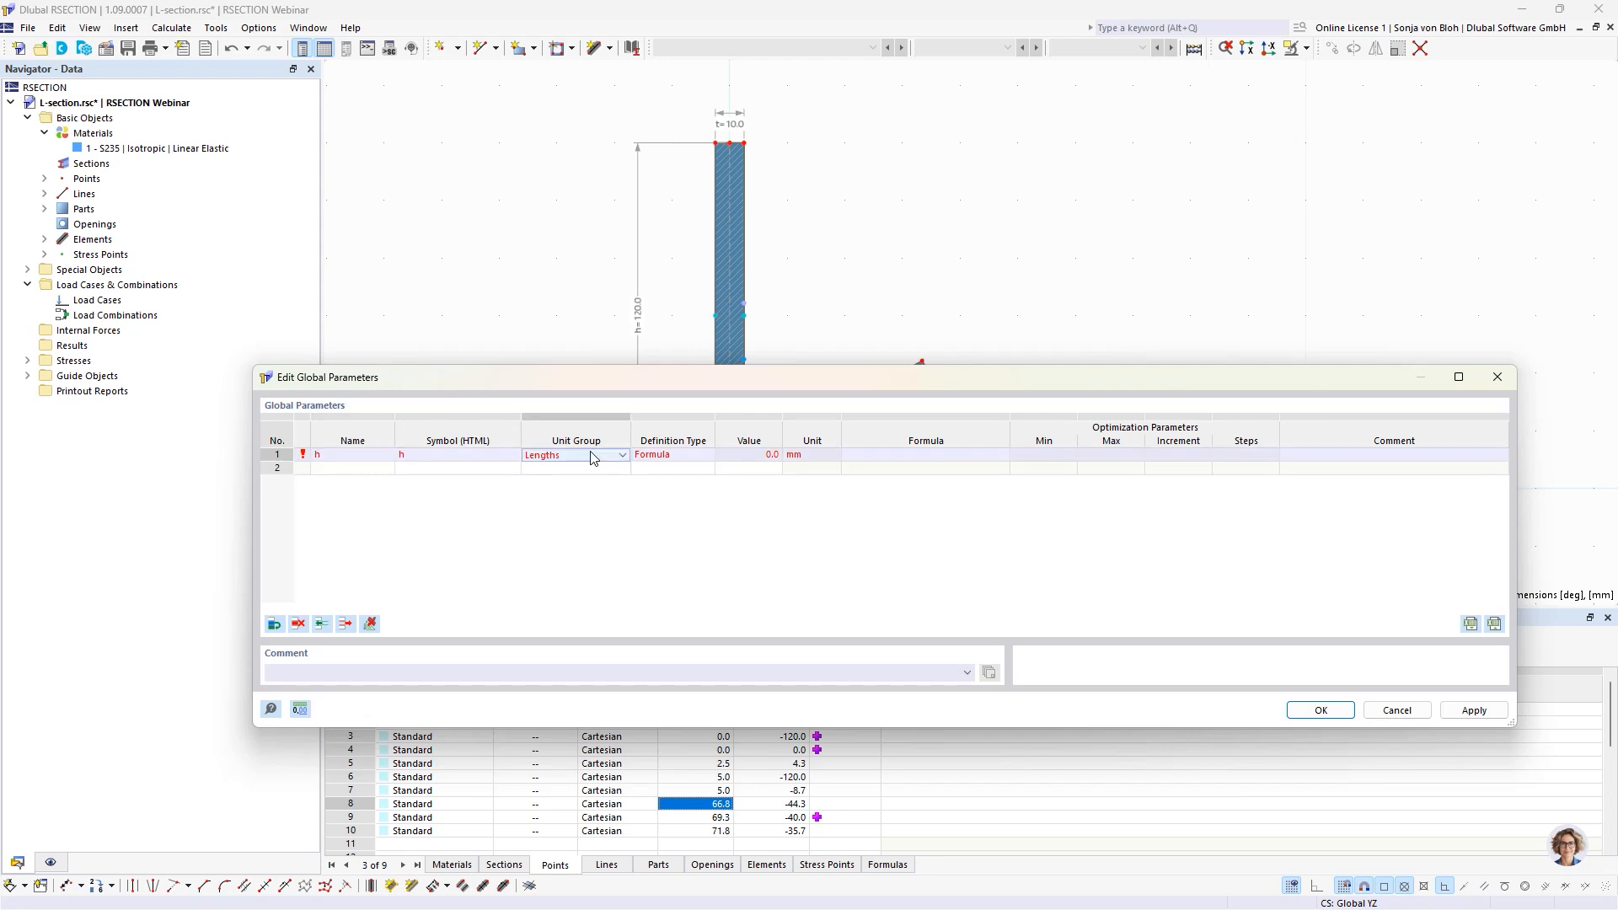
{"action": "left_click", "coordinate": [675, 455]}
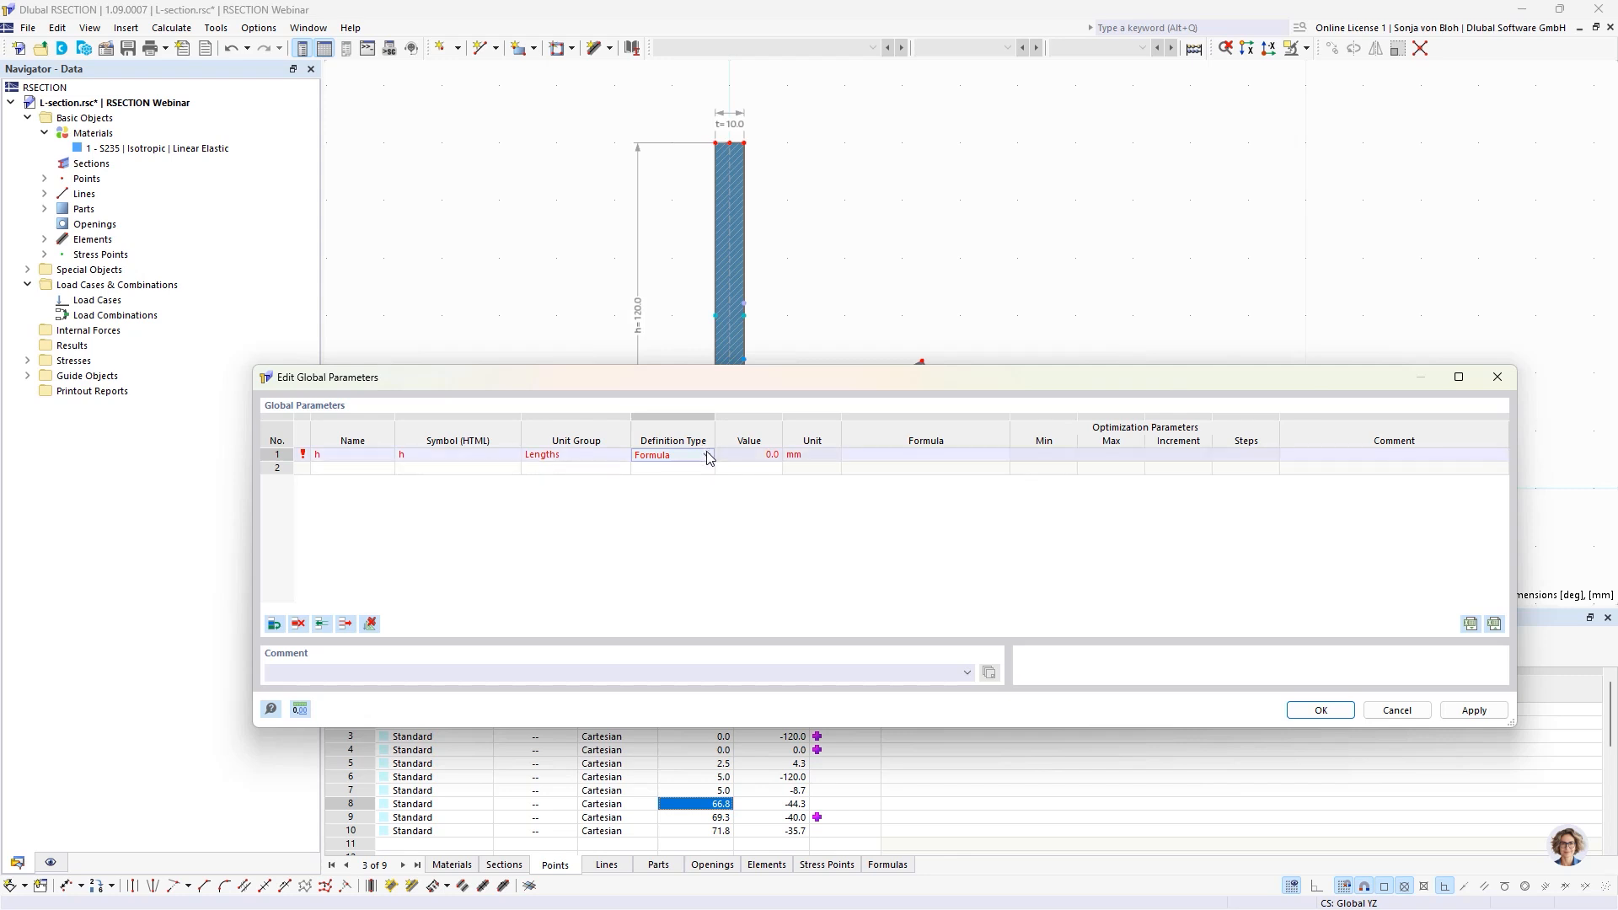
{"action": "left_click", "coordinate": [708, 455]}
{"action": "left_click", "coordinate": [679, 467]}
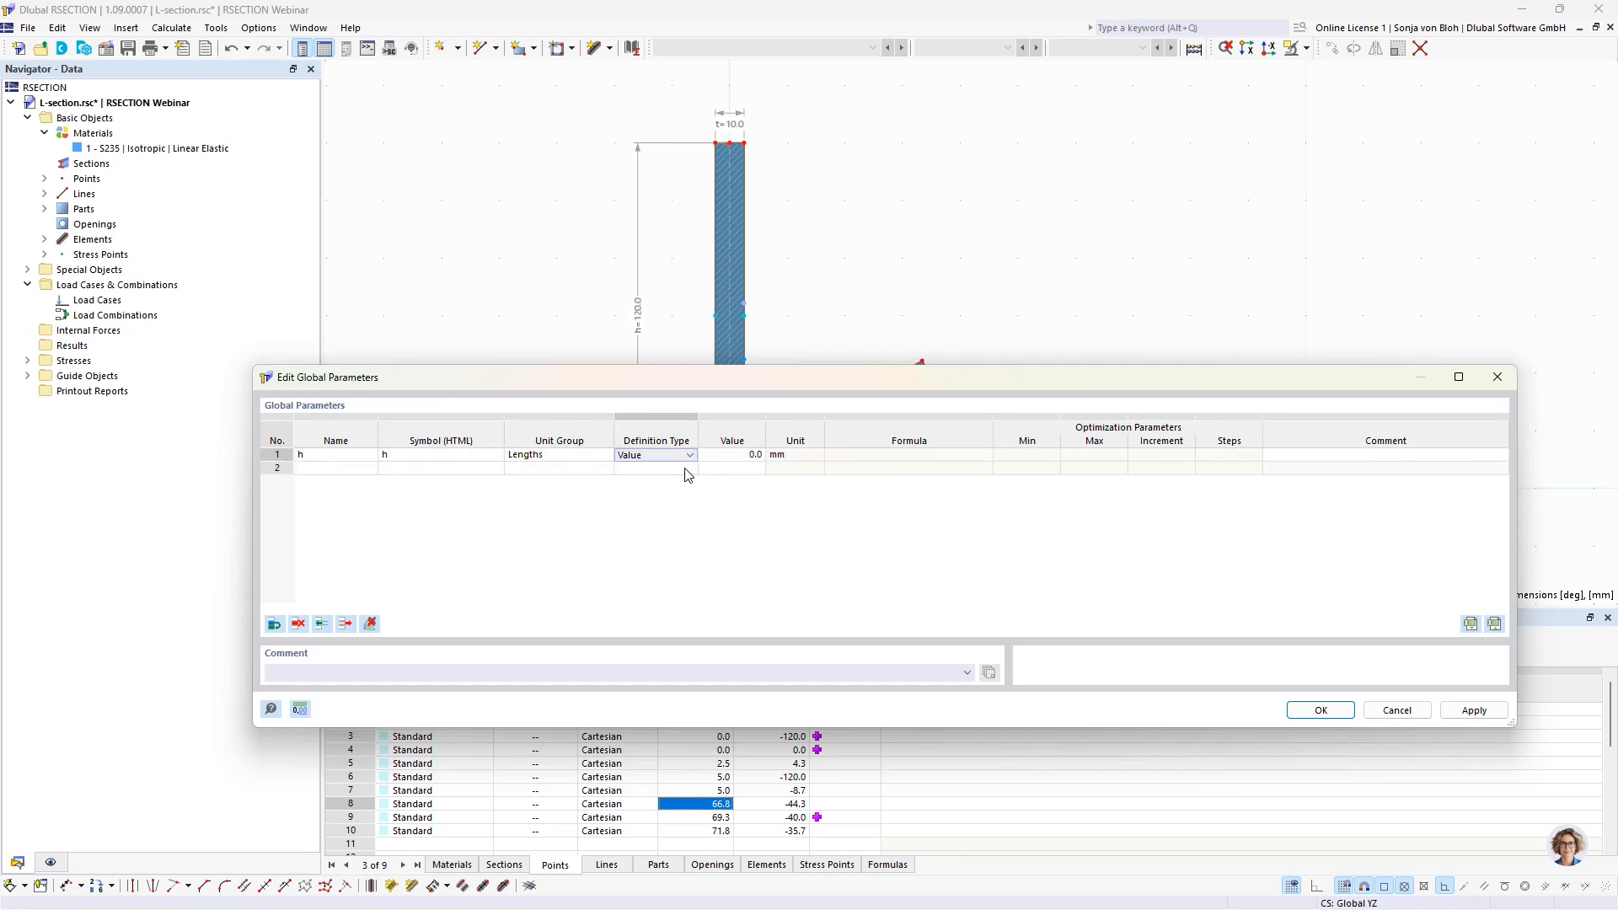
{"action": "left_click", "coordinate": [728, 455]}
{"action": "type", "text": "120"}
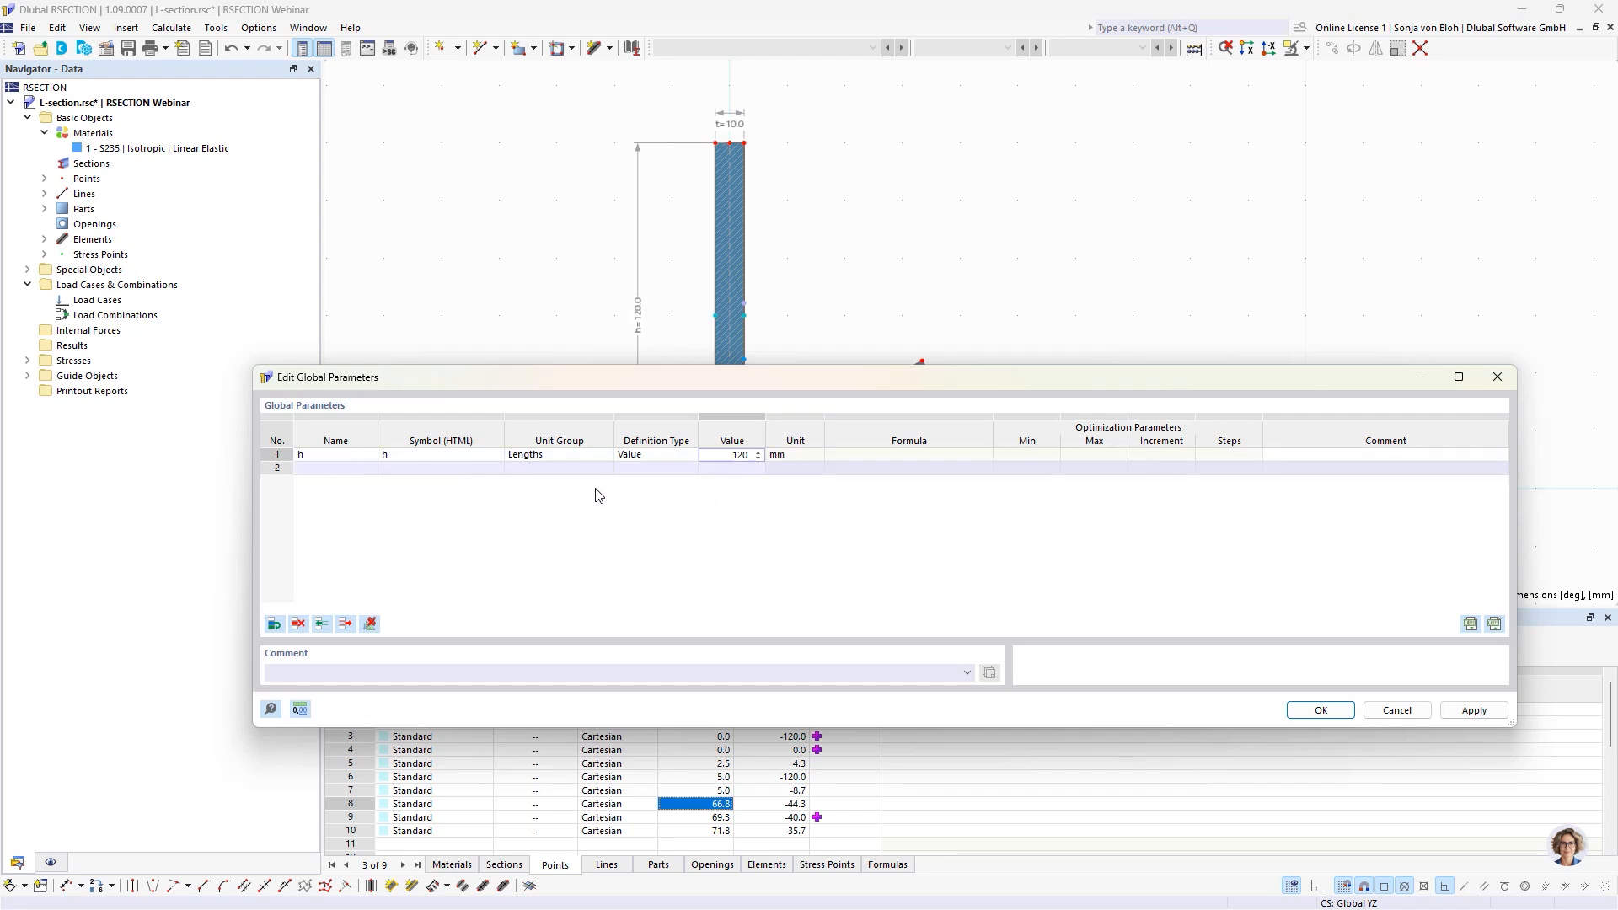
Step: Add a second global parameter b in the Lengths unit group with a value of 80 mm
{"action": "left_click", "coordinate": [328, 468]}
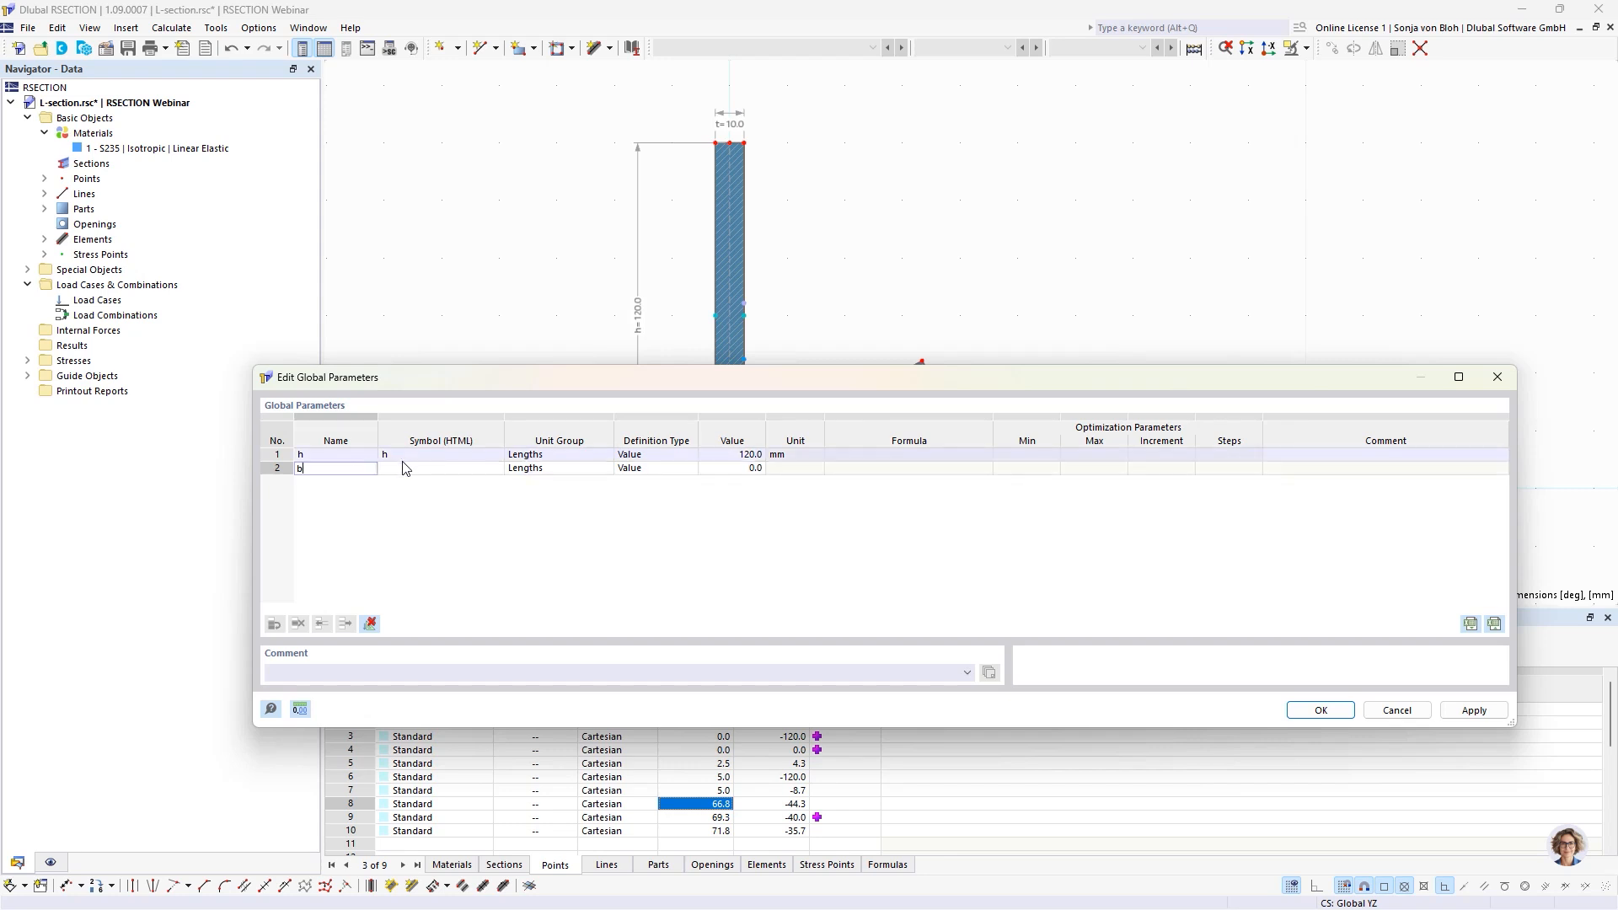
{"action": "key", "text": "Return"}
{"action": "left_click", "coordinate": [548, 471]}
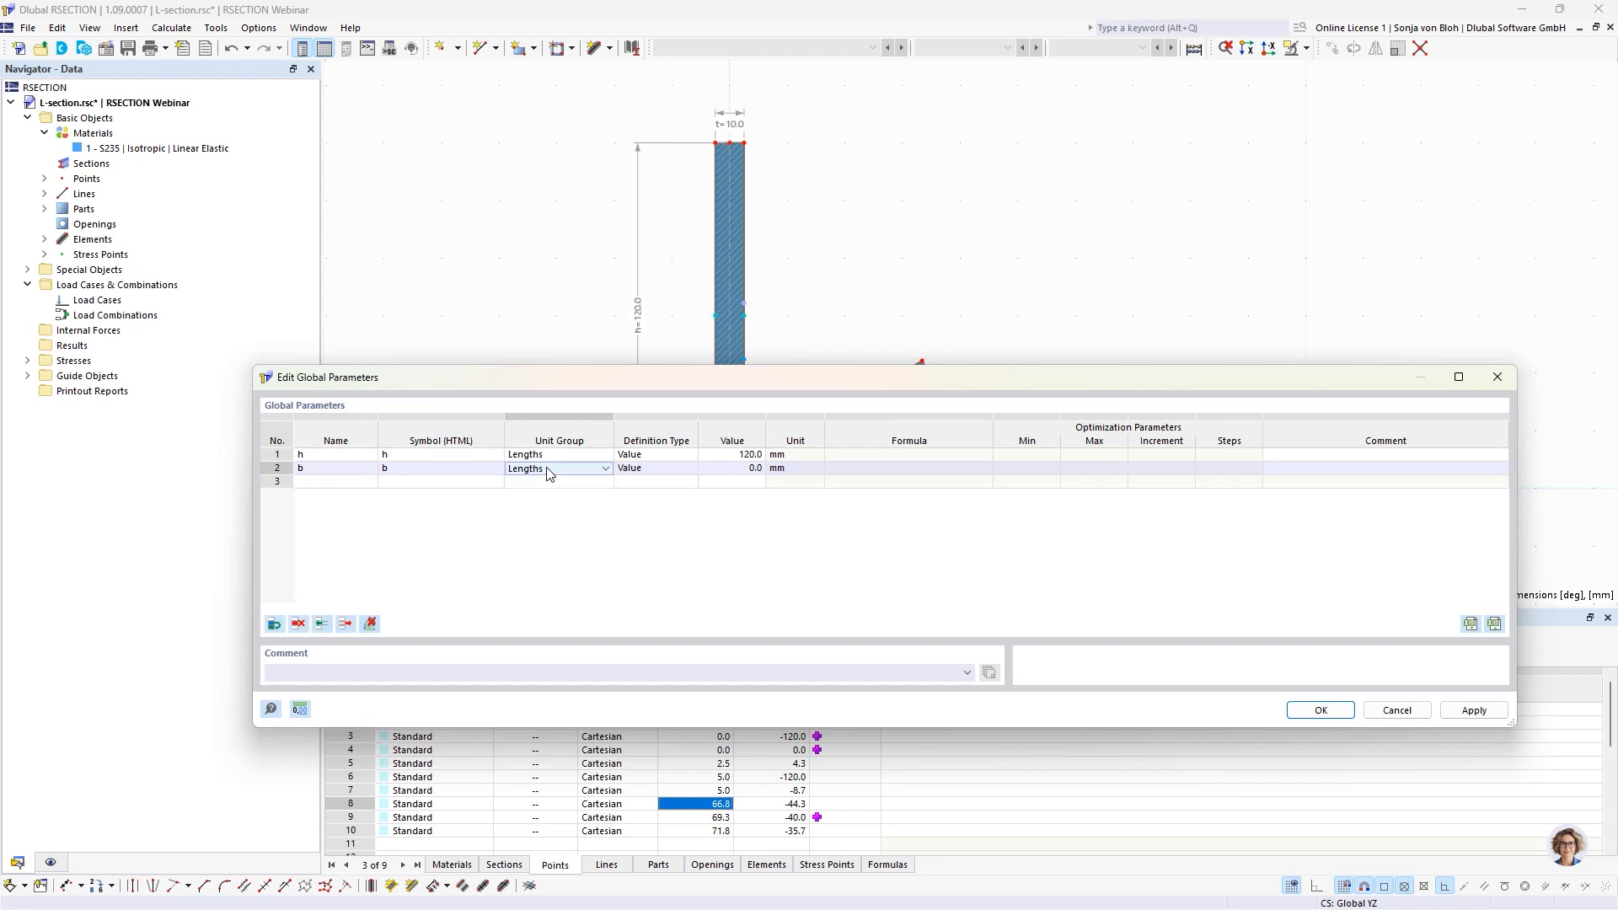
{"action": "left_click", "coordinate": [666, 470]}
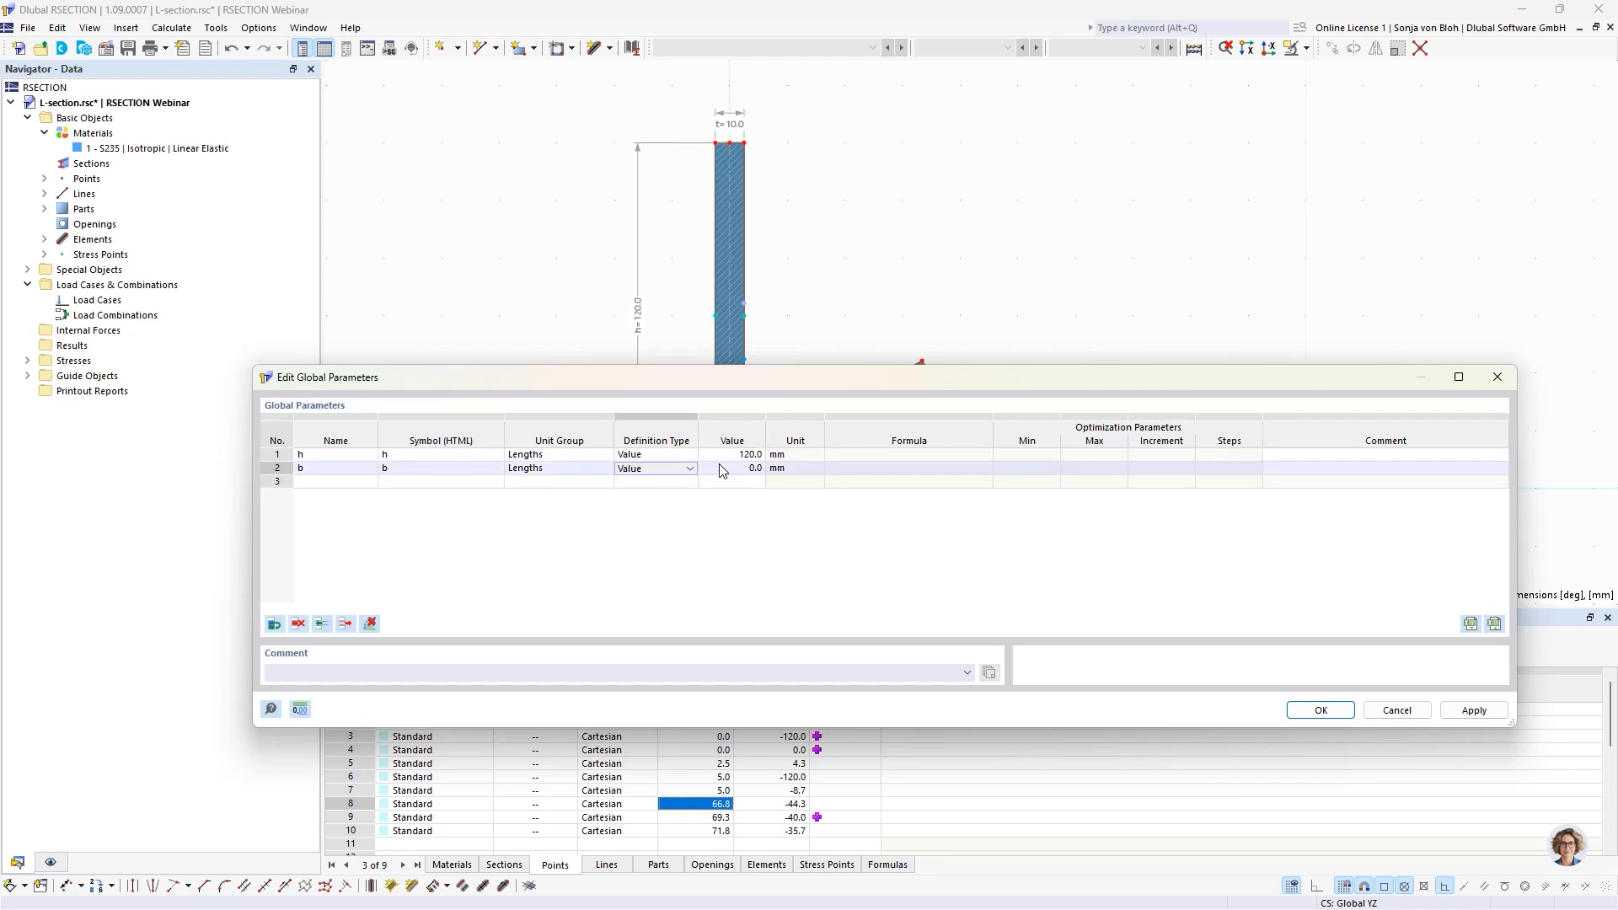
{"action": "key", "text": "Tab"}
{"action": "type", "text": "8"}
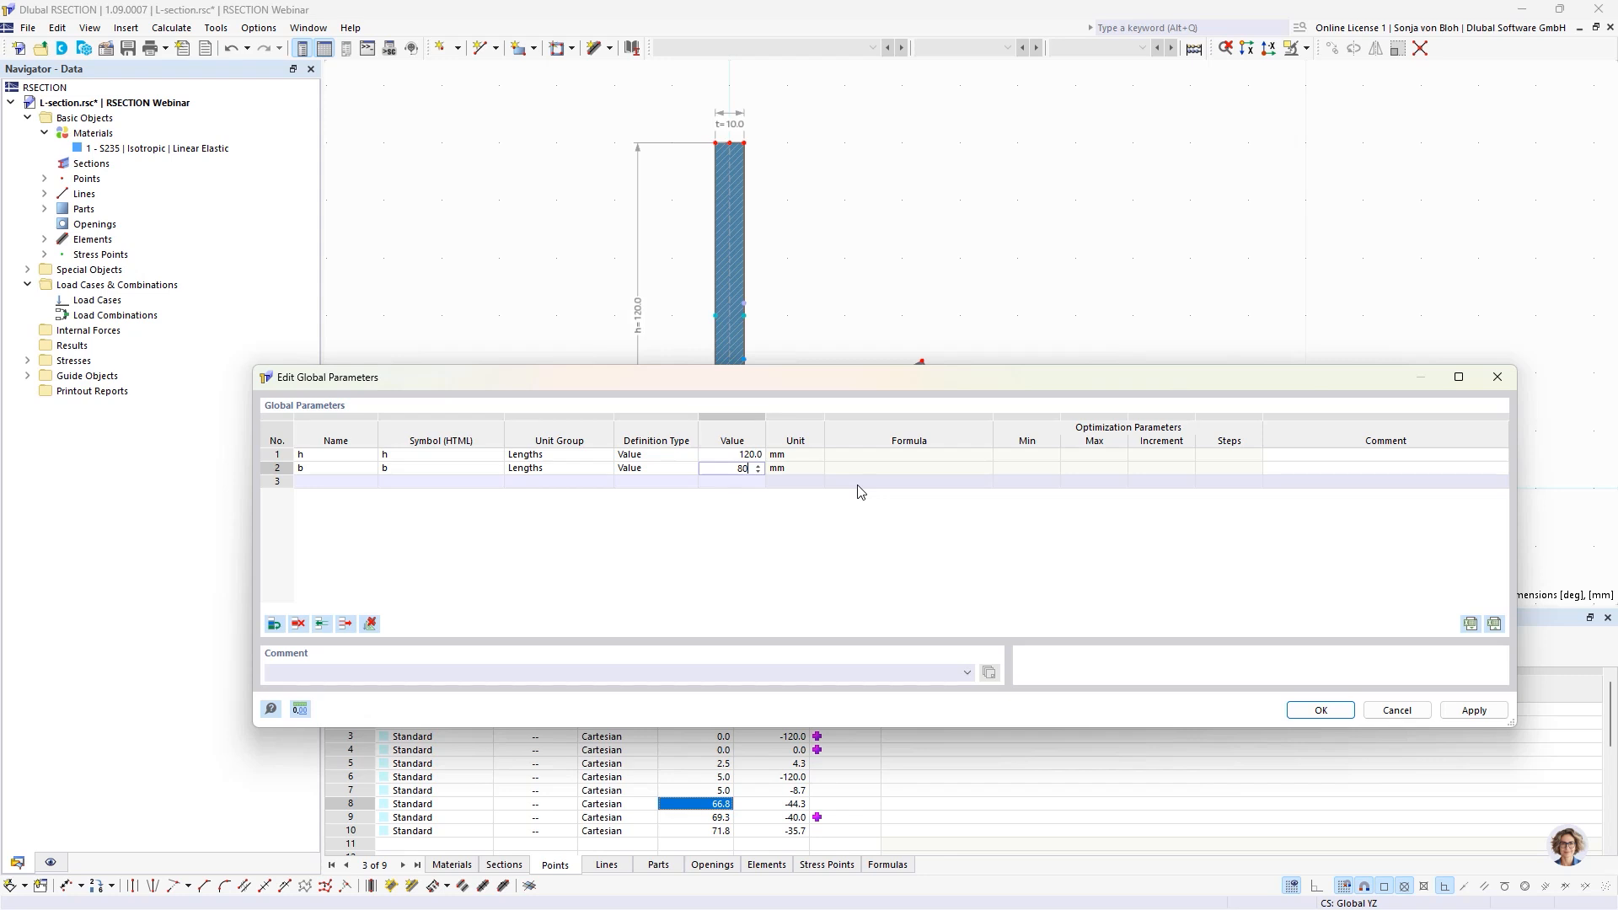
Step: Add a third global parameter t in the Lengths unit group with definition type Value and a value of 10 mm
{"action": "left_click", "coordinate": [318, 482]}
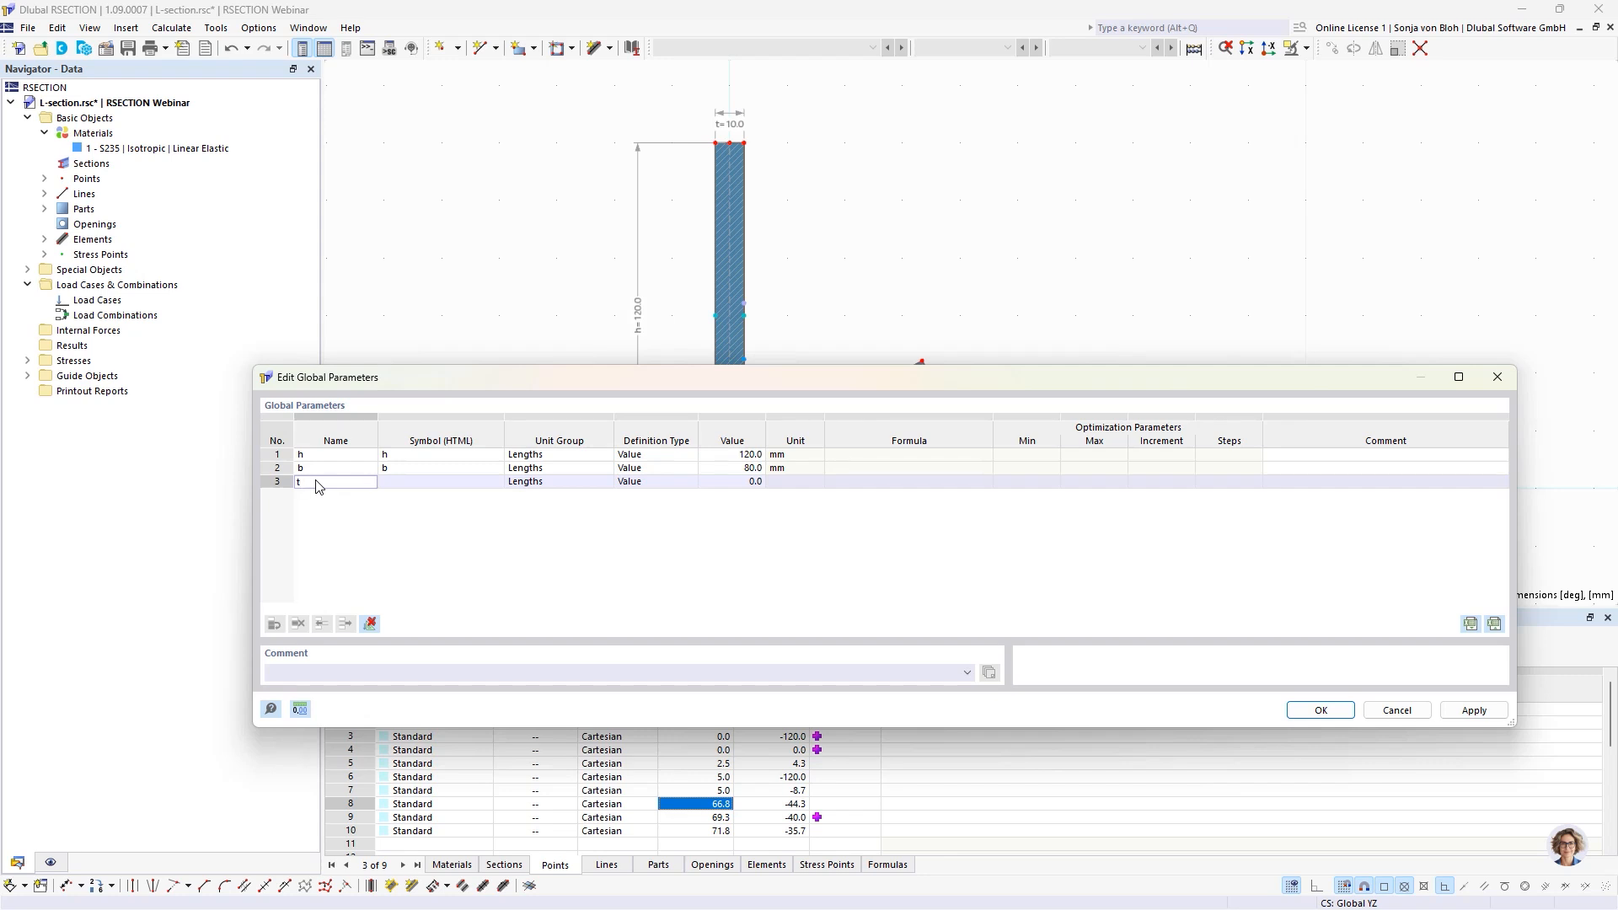
{"action": "left_click", "coordinate": [552, 482]}
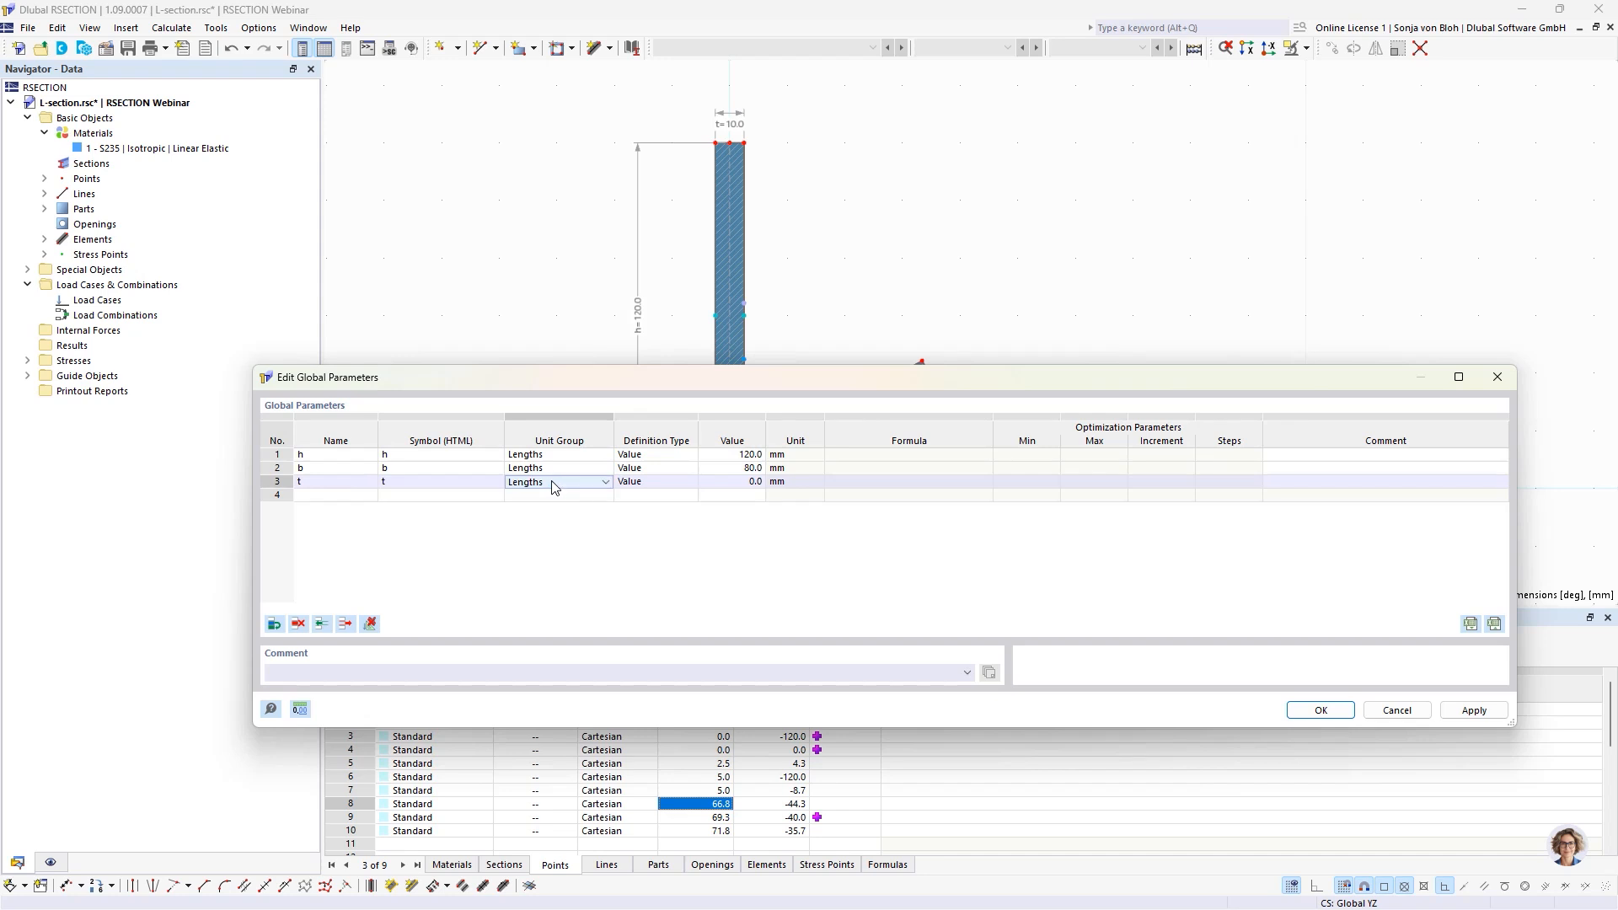
{"action": "left_click", "coordinate": [666, 483]}
{"action": "left_click", "coordinate": [733, 486]}
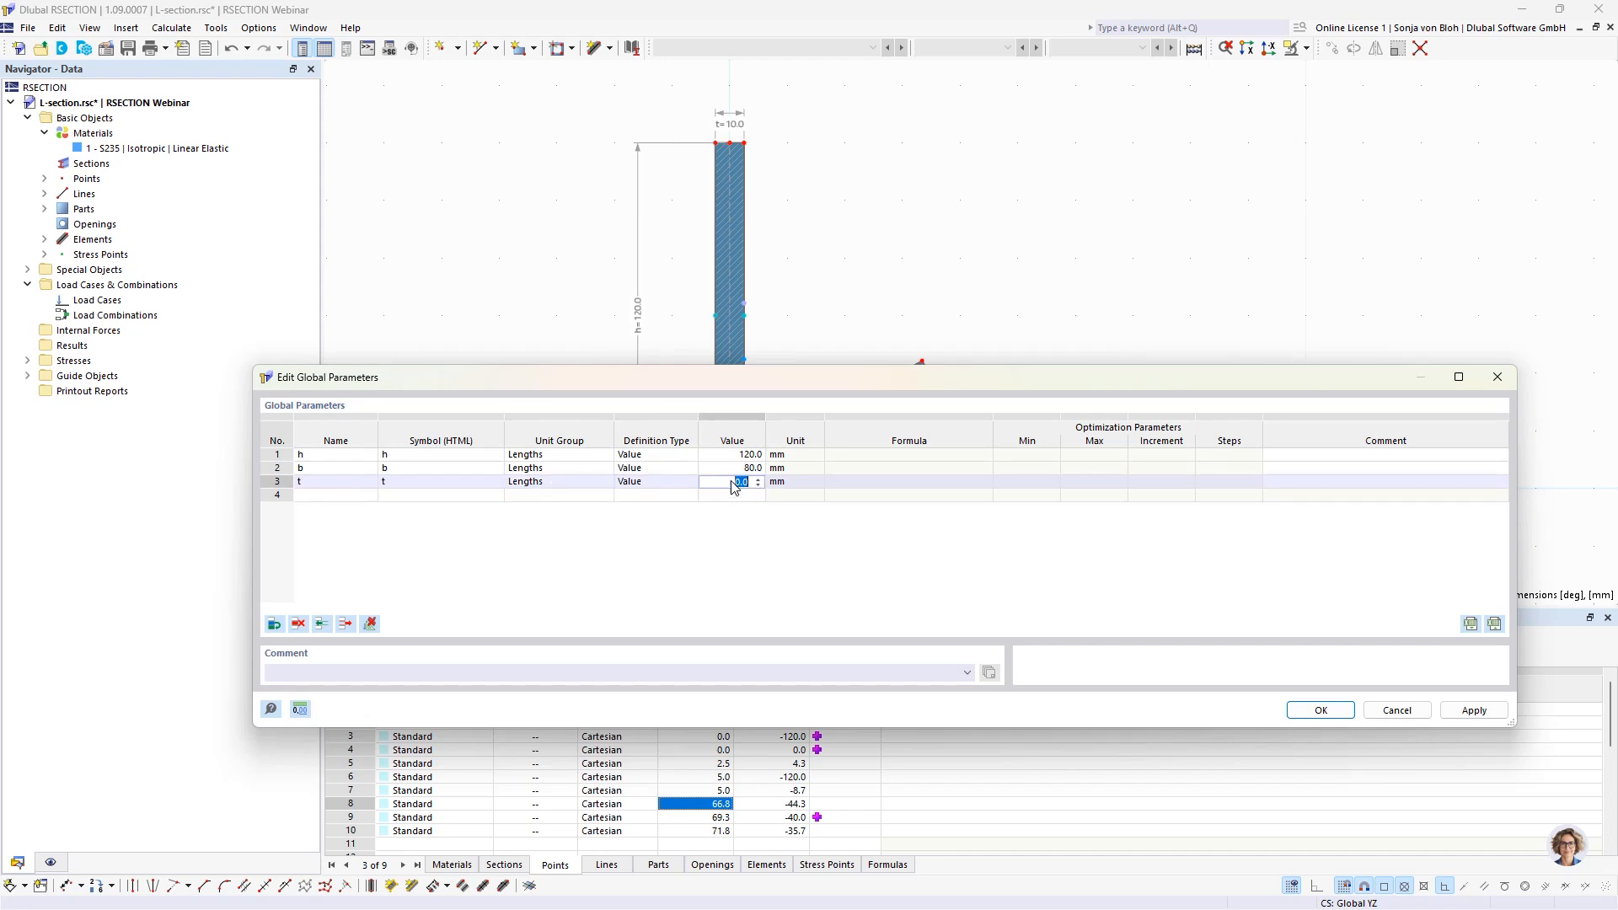
{"action": "type", "text": "10"}
Step: Add a fourth global parameter named alpha and enter &alpha; as its HTML symbol
{"action": "left_click", "coordinate": [337, 496]}
{"action": "left_click", "coordinate": [330, 496]}
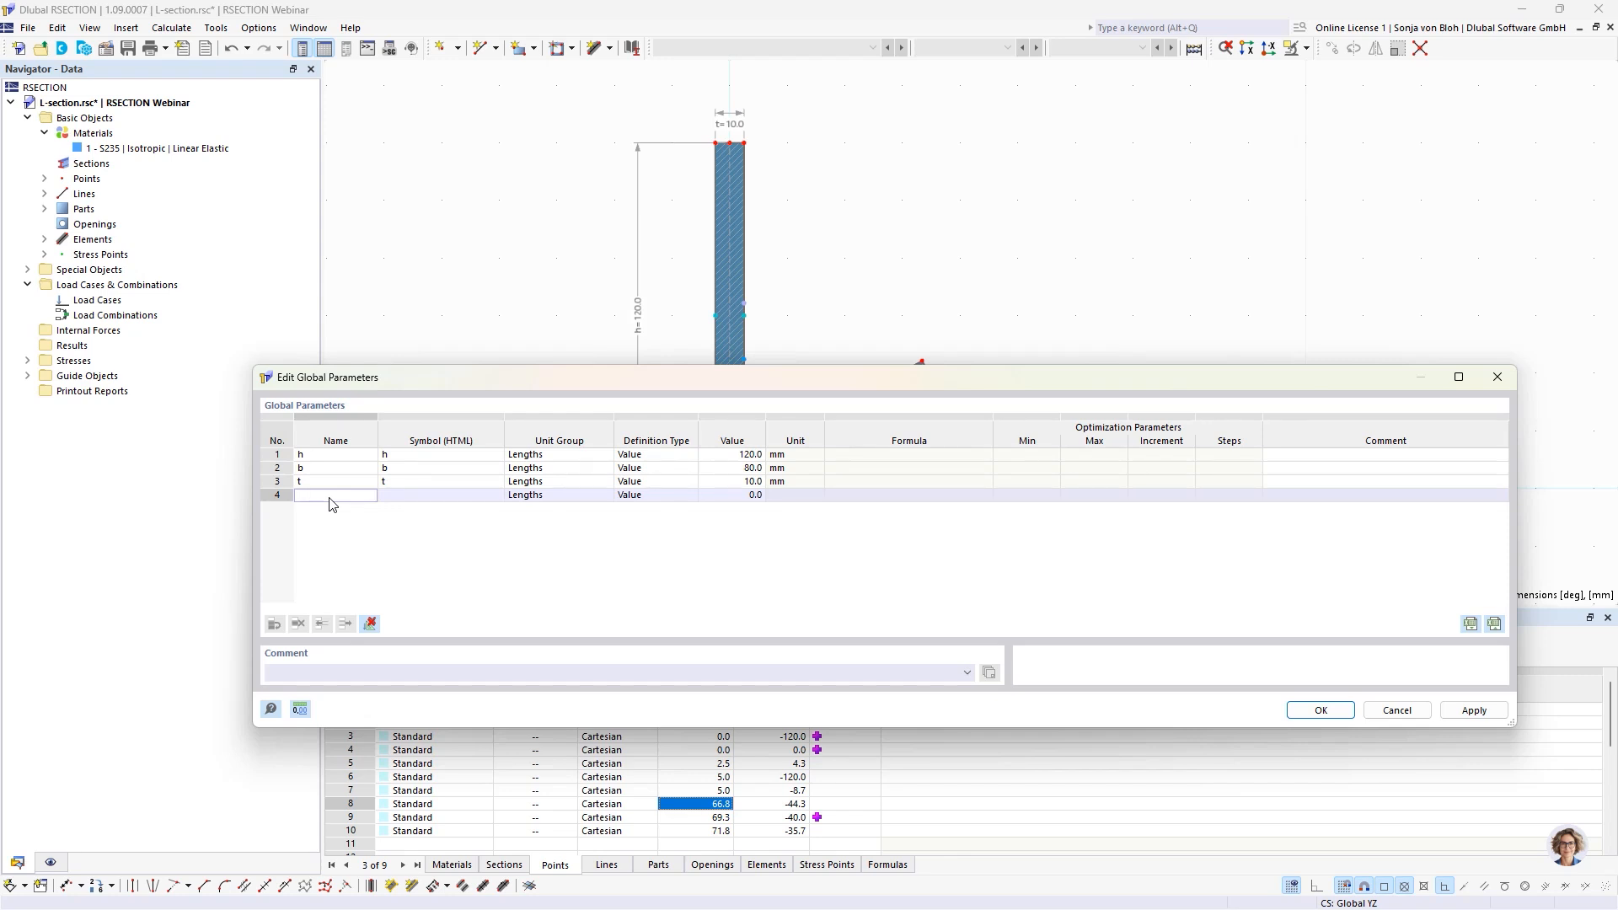
{"action": "type", "text": "alpha"}
{"action": "left_click", "coordinate": [428, 497]}
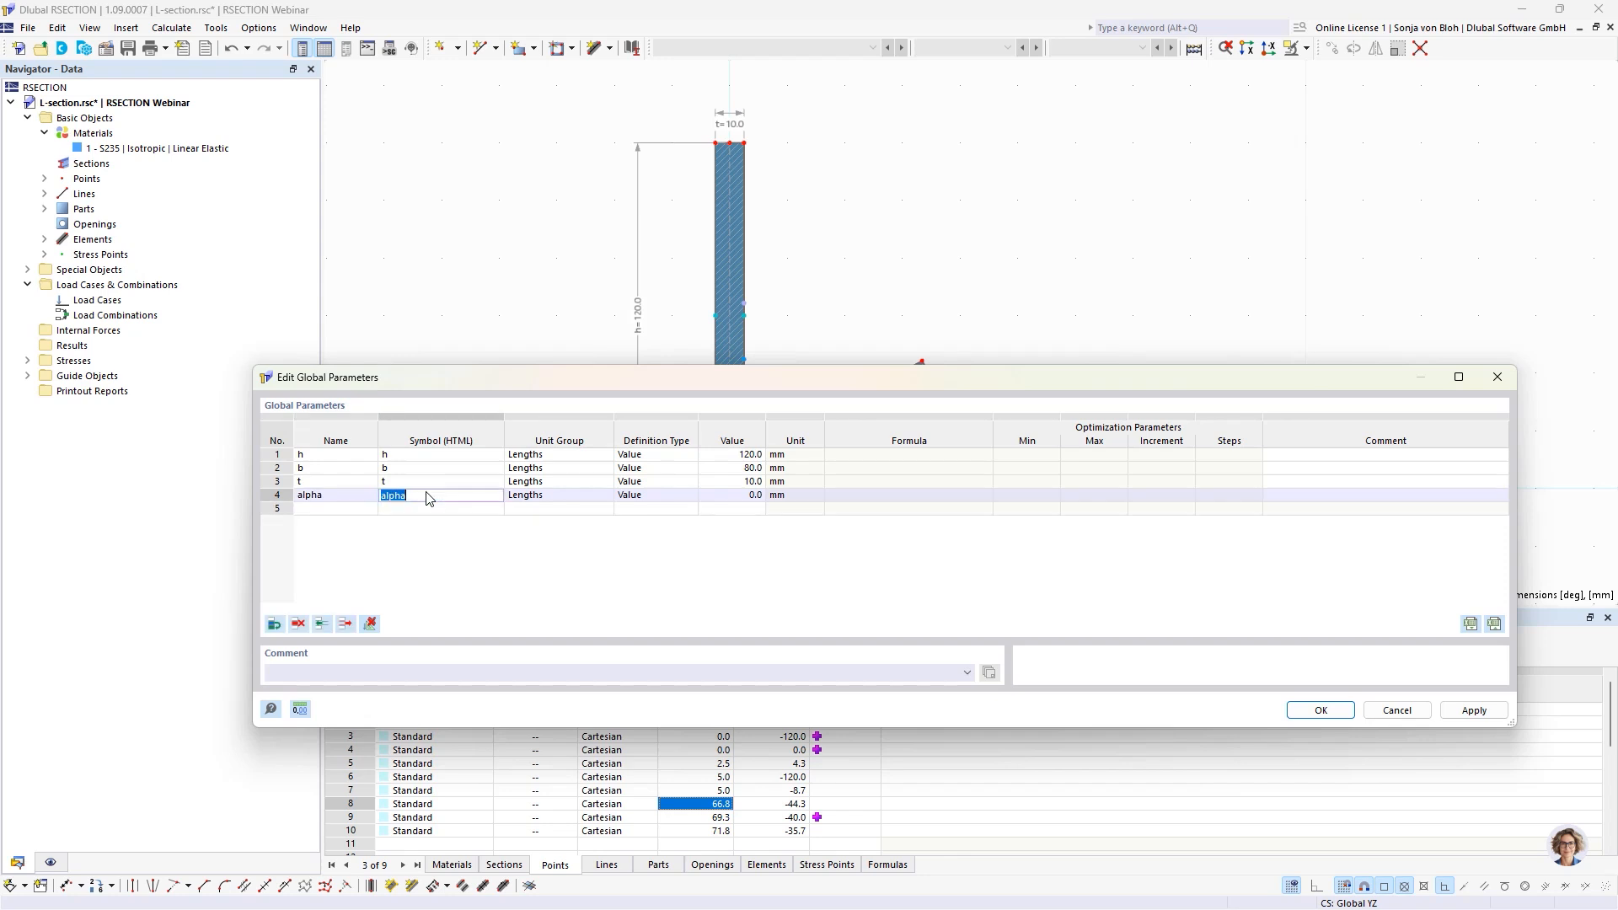
{"action": "type", "text": "&alpha;"}
Step: Assign alpha the Model unit group Angles, set its value to 60 deg and accept the global parameters
{"action": "left_click", "coordinate": [563, 497]}
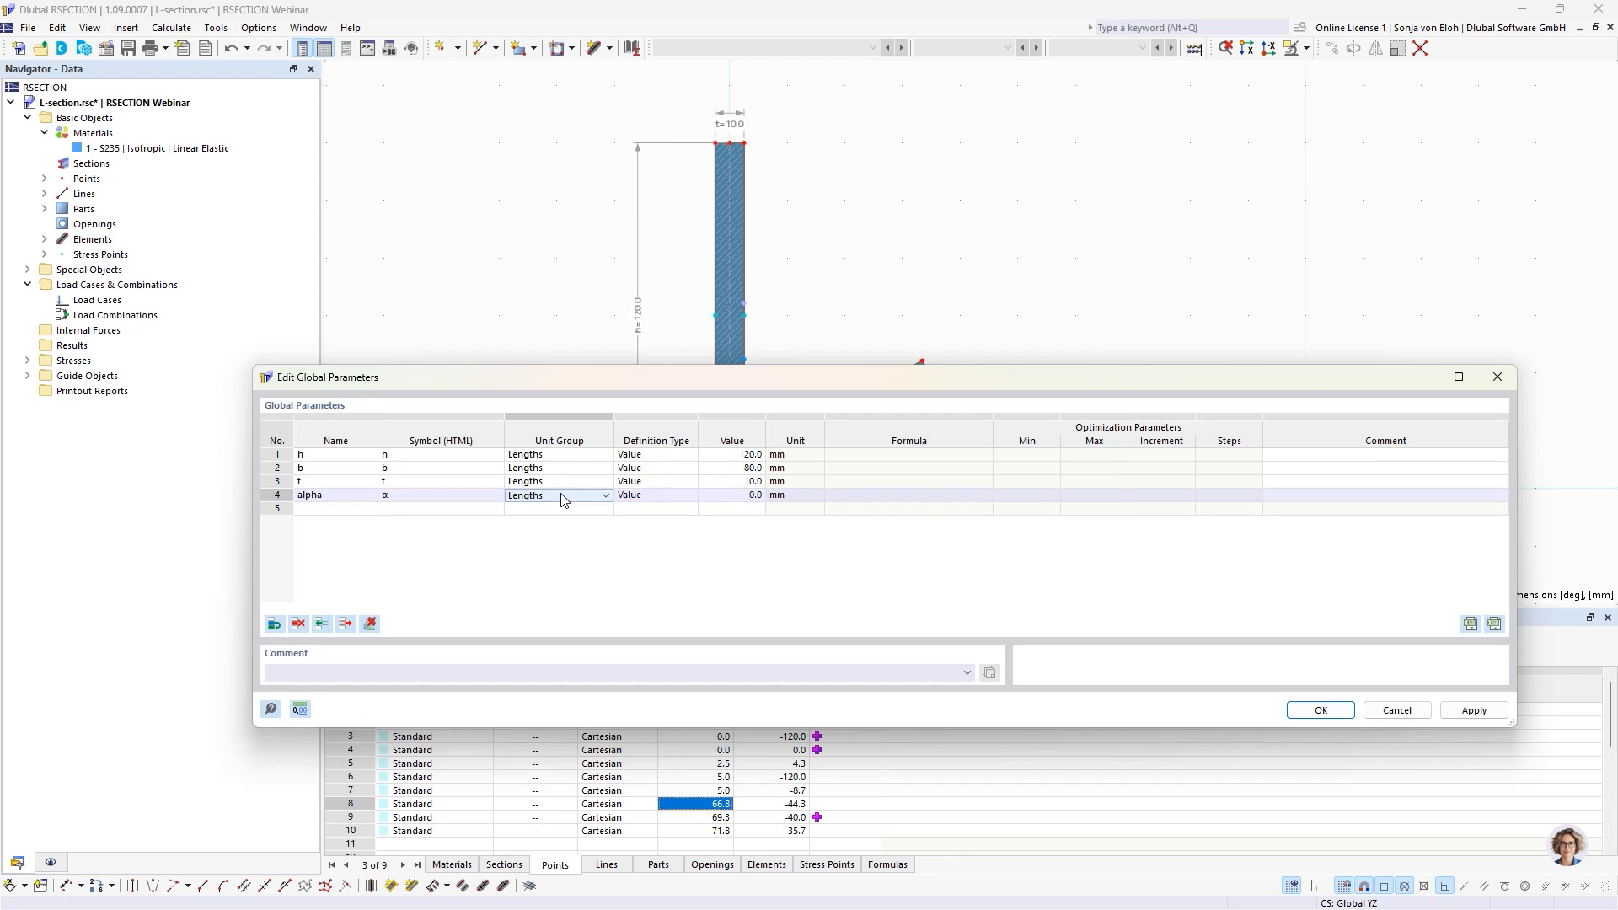
{"action": "left_click", "coordinate": [563, 498]}
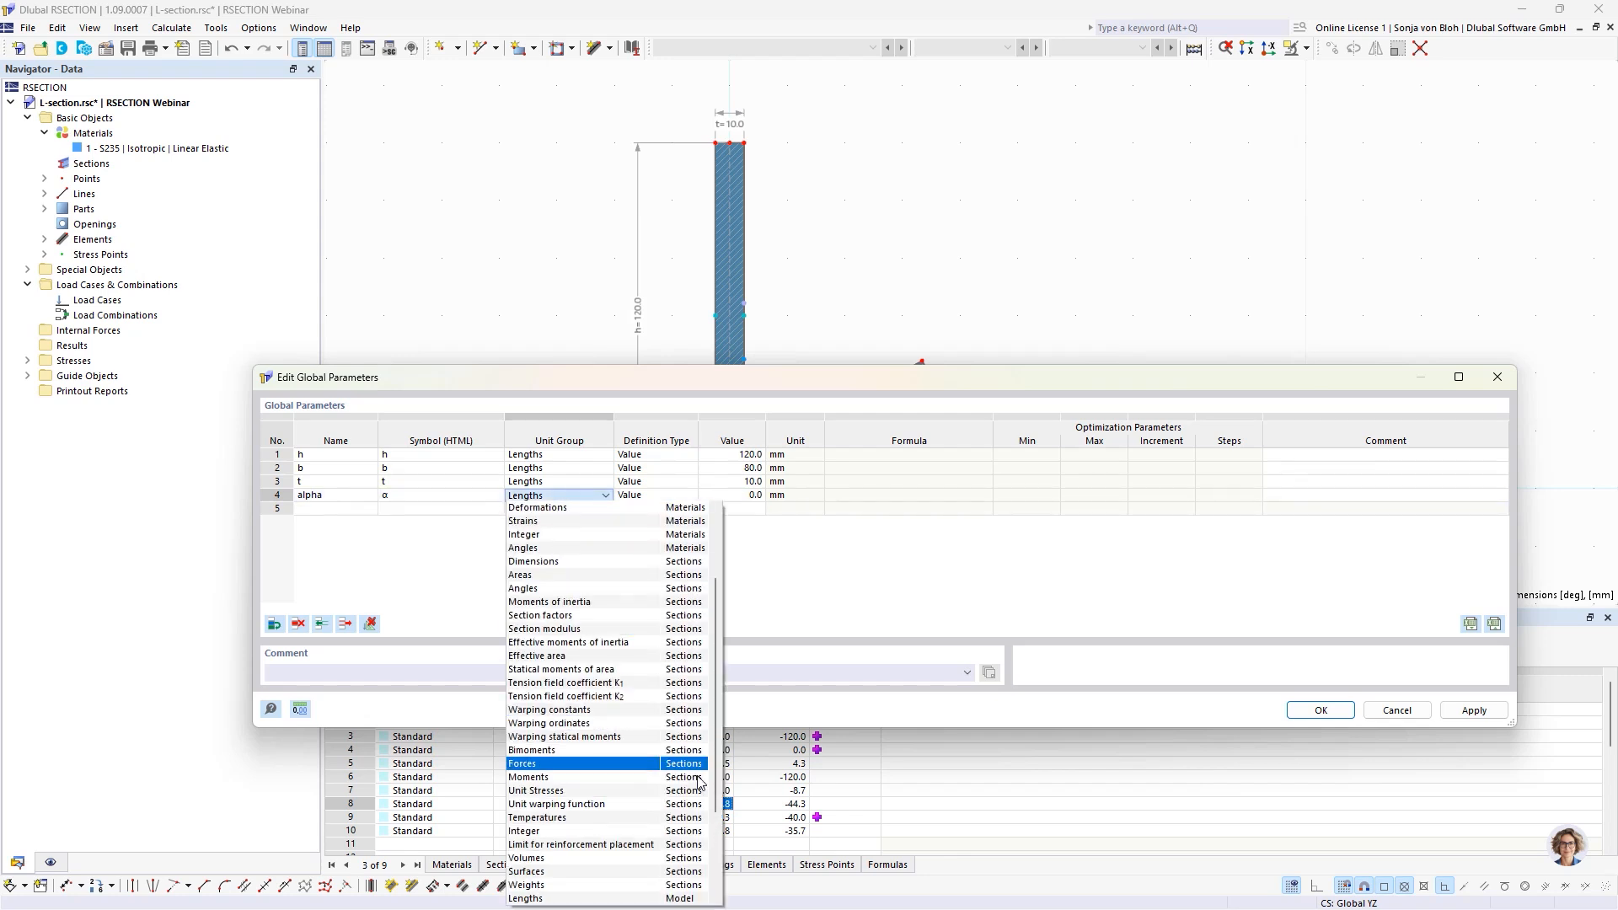
{"action": "left_click_drag", "start_coordinate": [715, 781], "coordinate": [716, 844]}
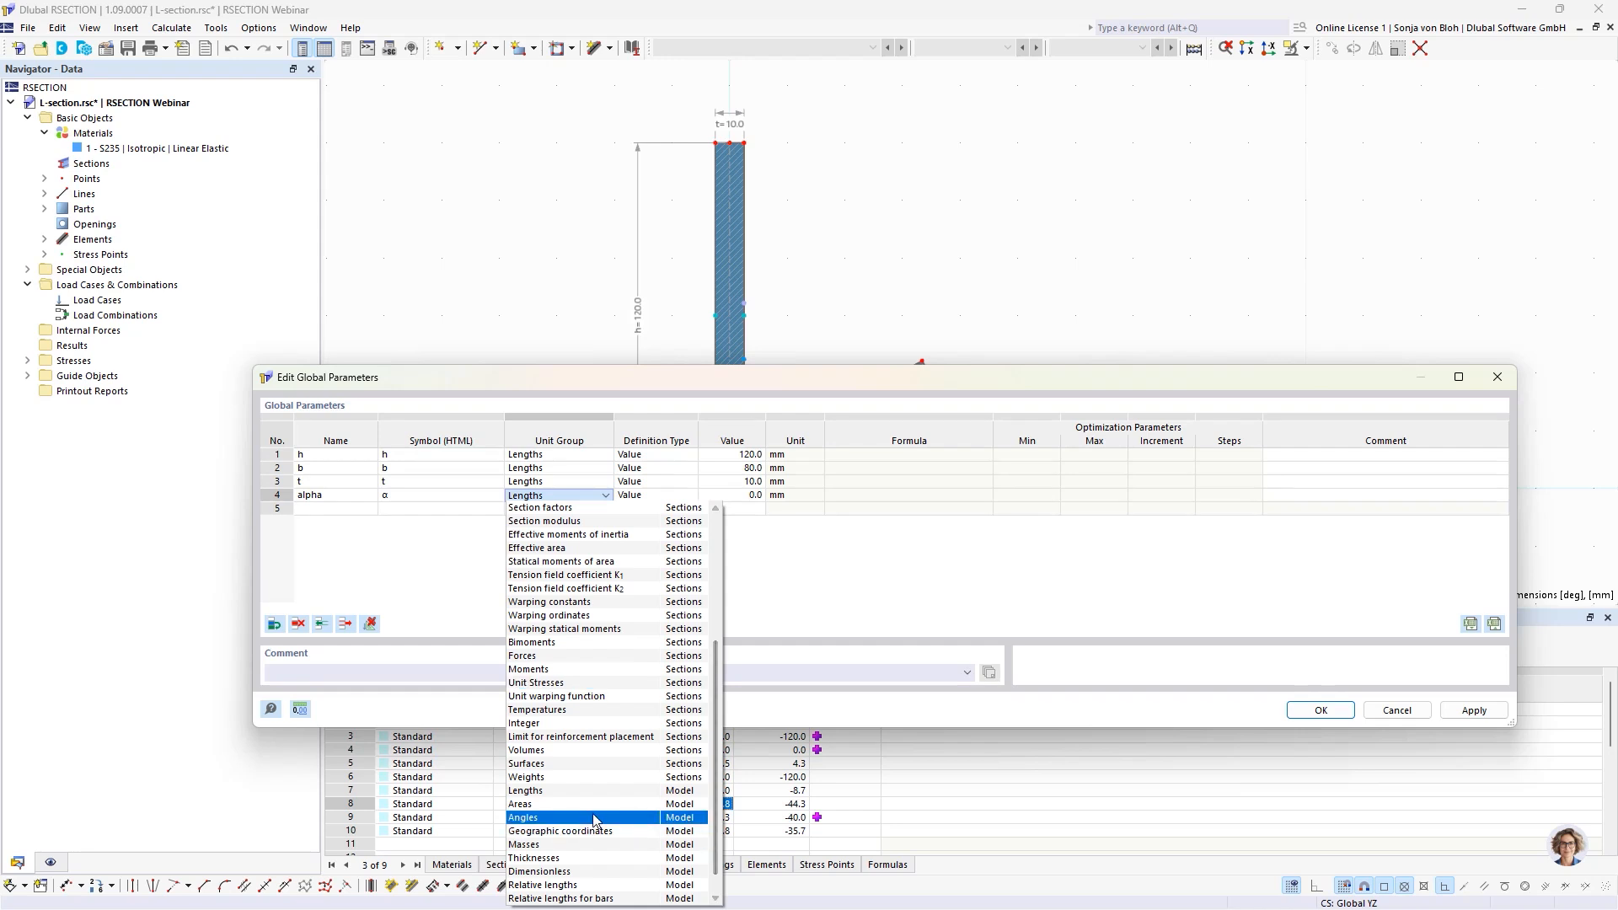
{"action": "left_click", "coordinate": [563, 819]}
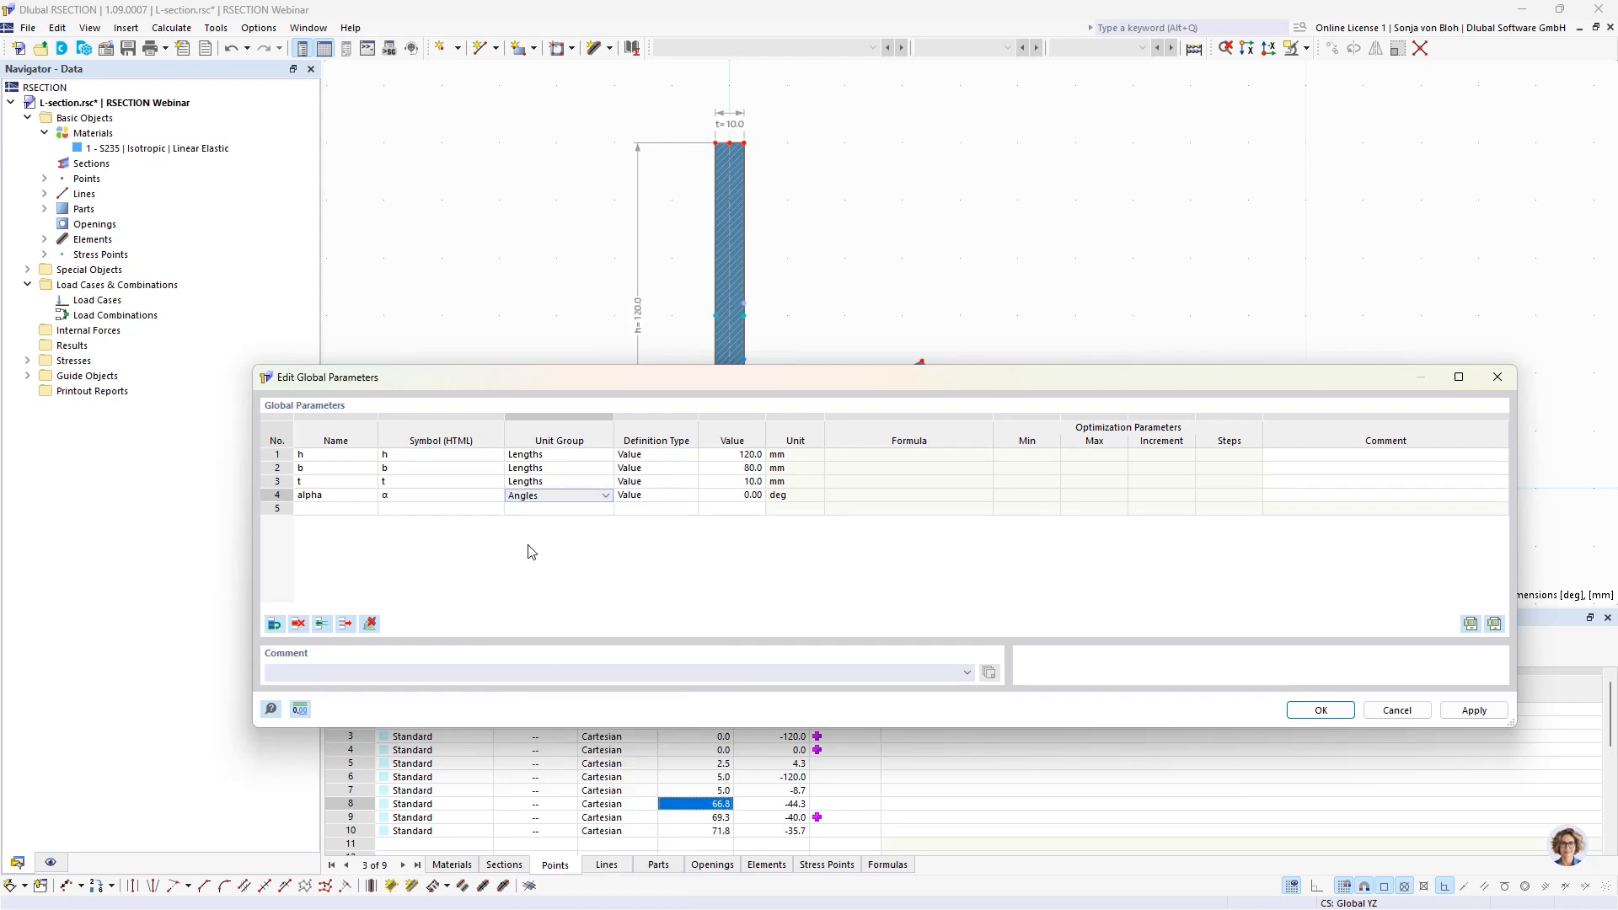
{"action": "left_click", "coordinate": [658, 499]}
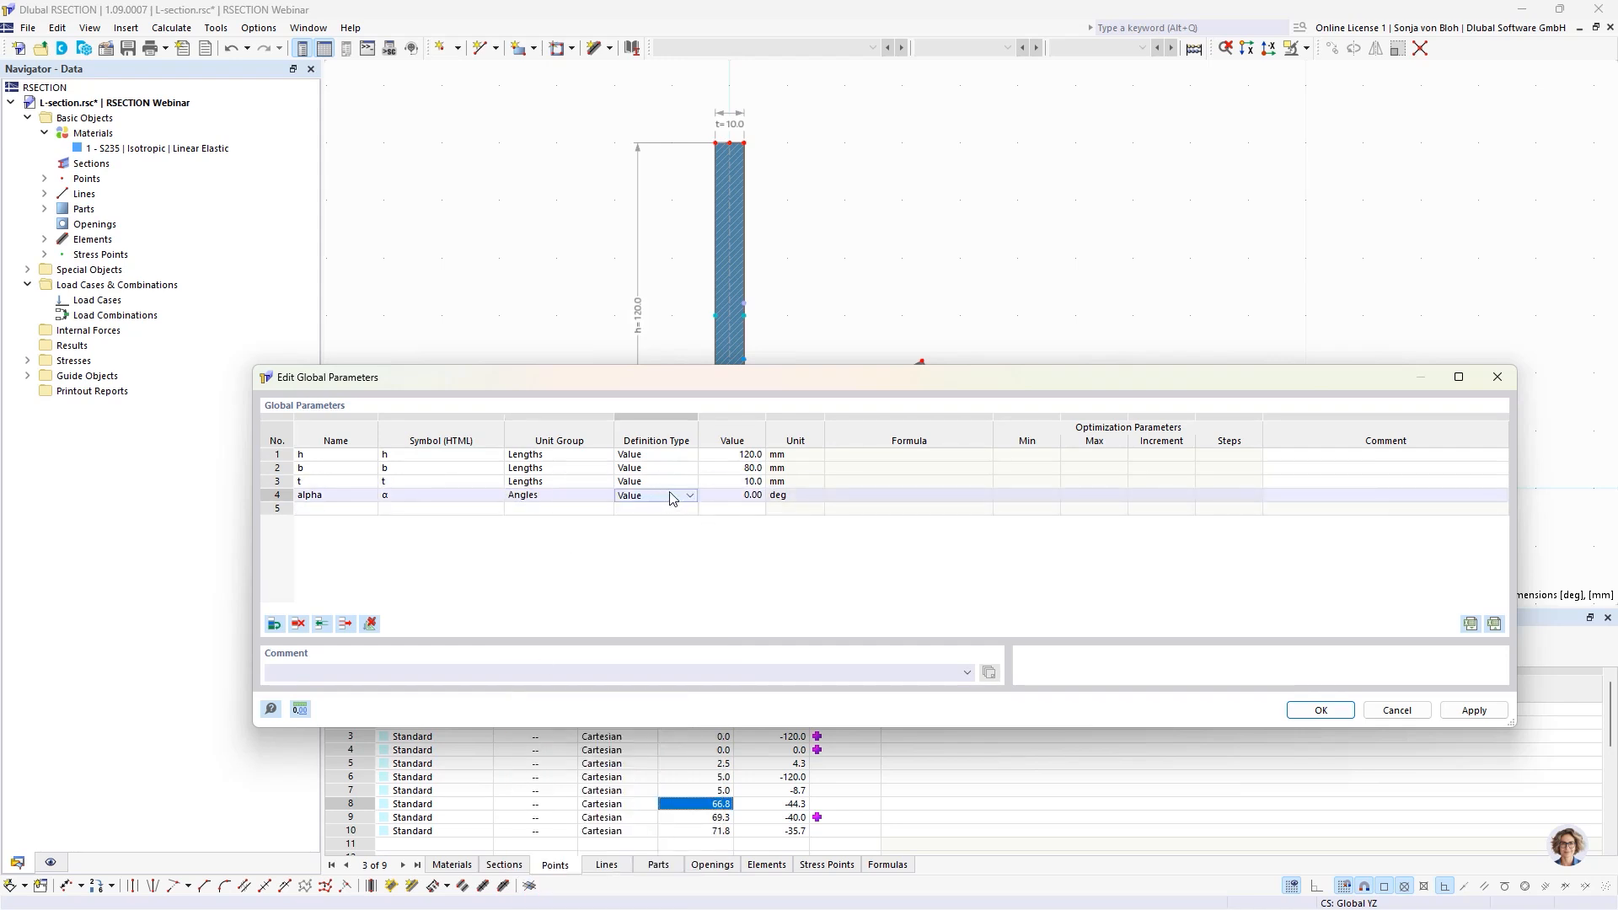
{"action": "left_click", "coordinate": [739, 496]}
{"action": "type", "text": "60"}
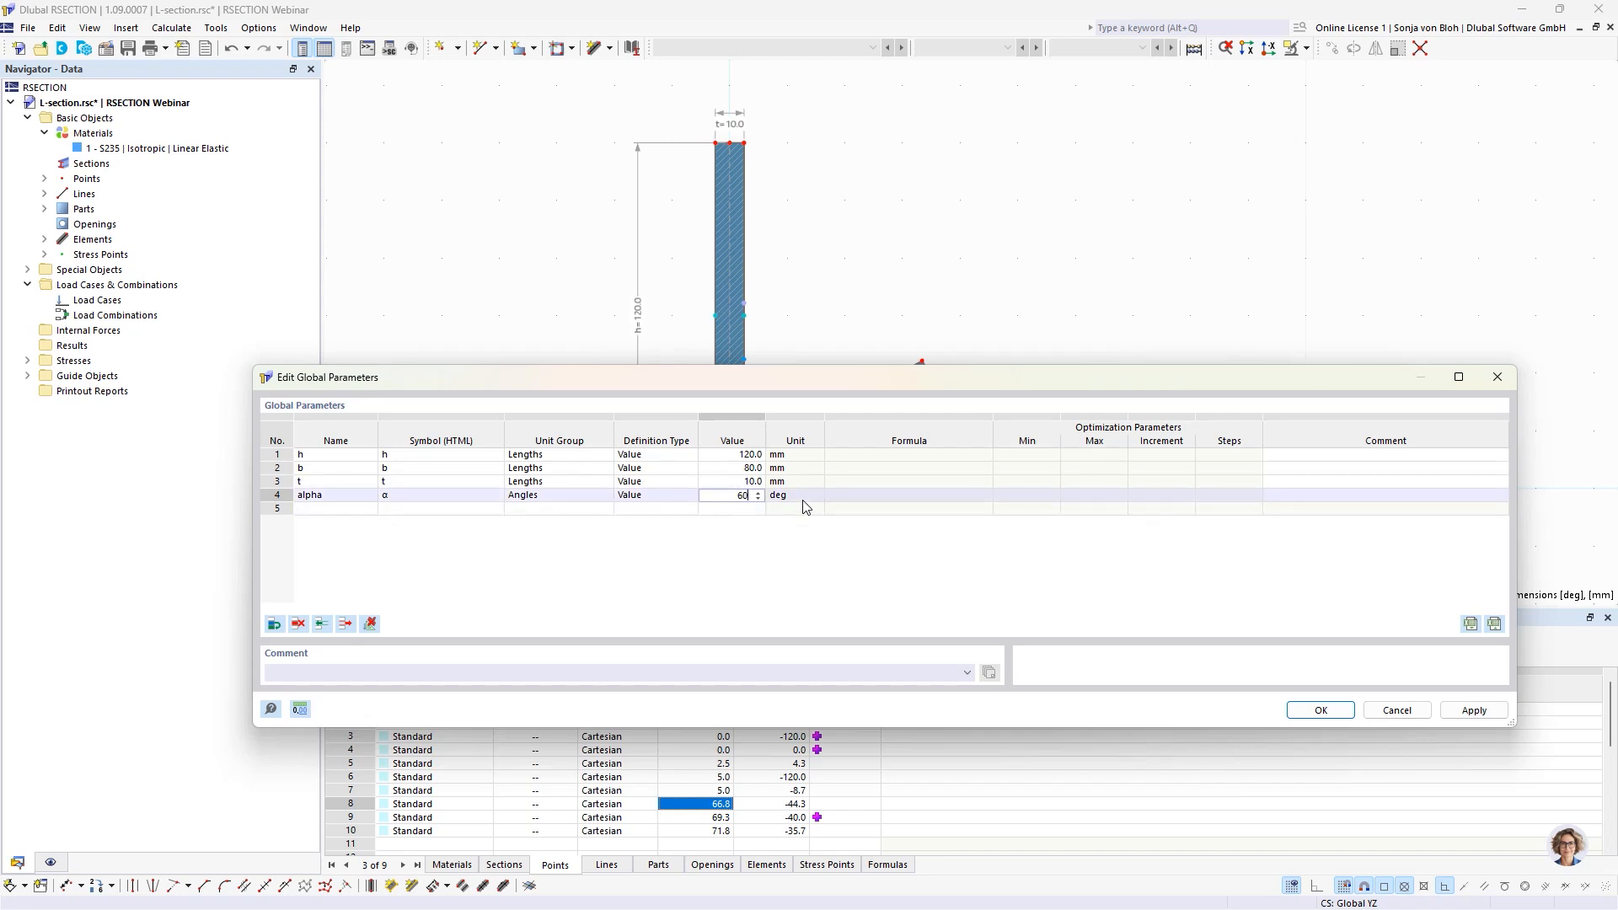
{"action": "left_click", "coordinate": [803, 500]}
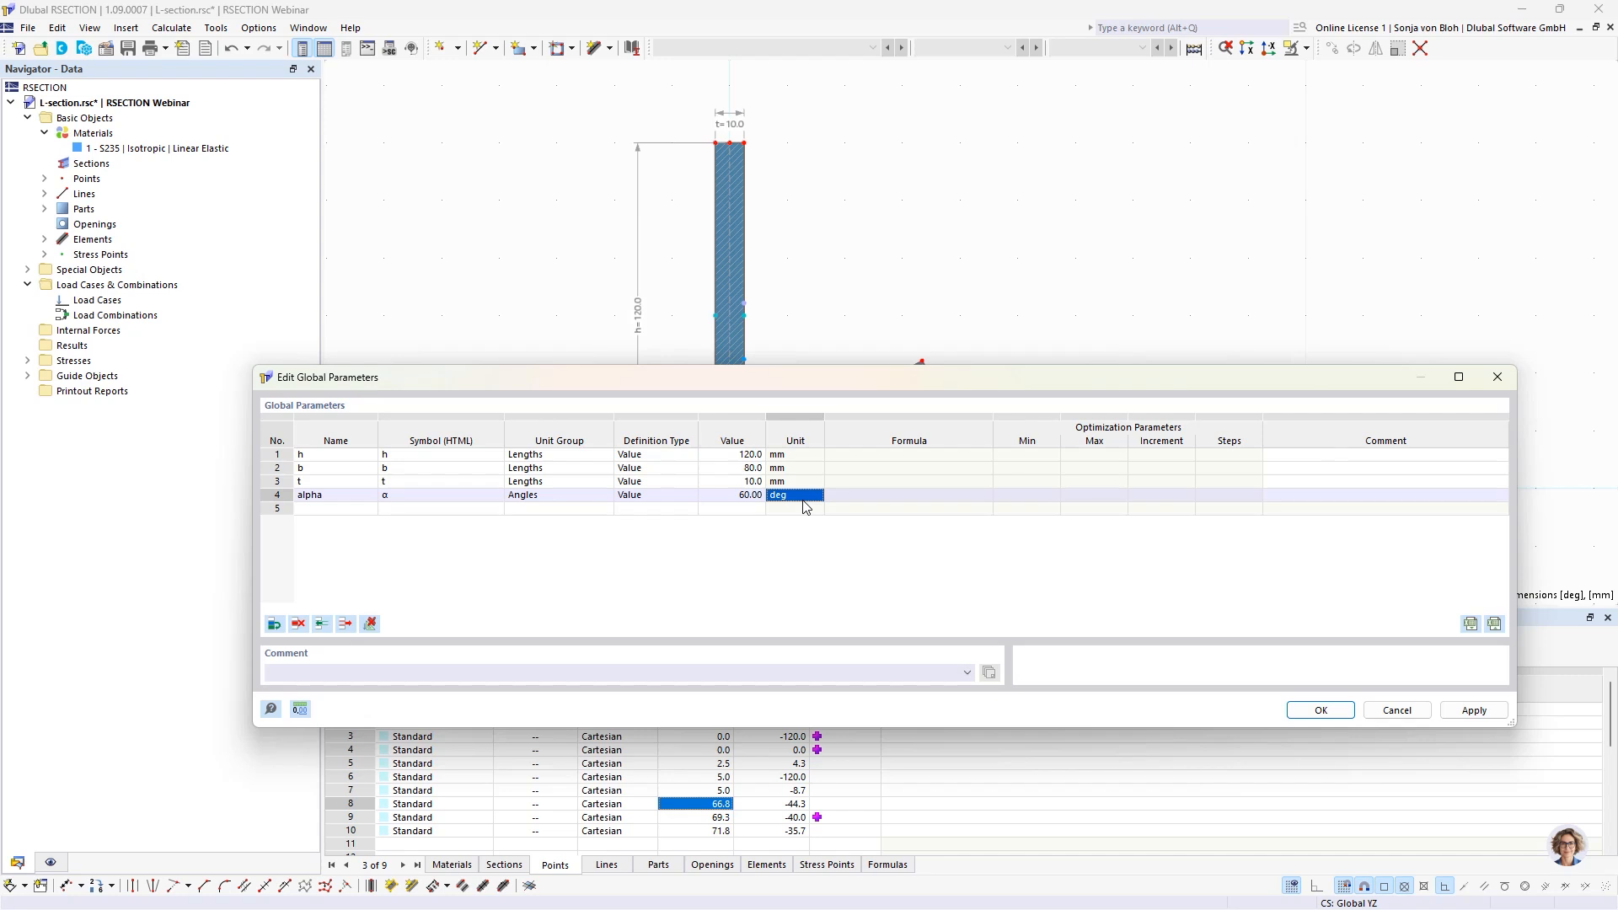
{"action": "left_click", "coordinate": [1308, 713]}
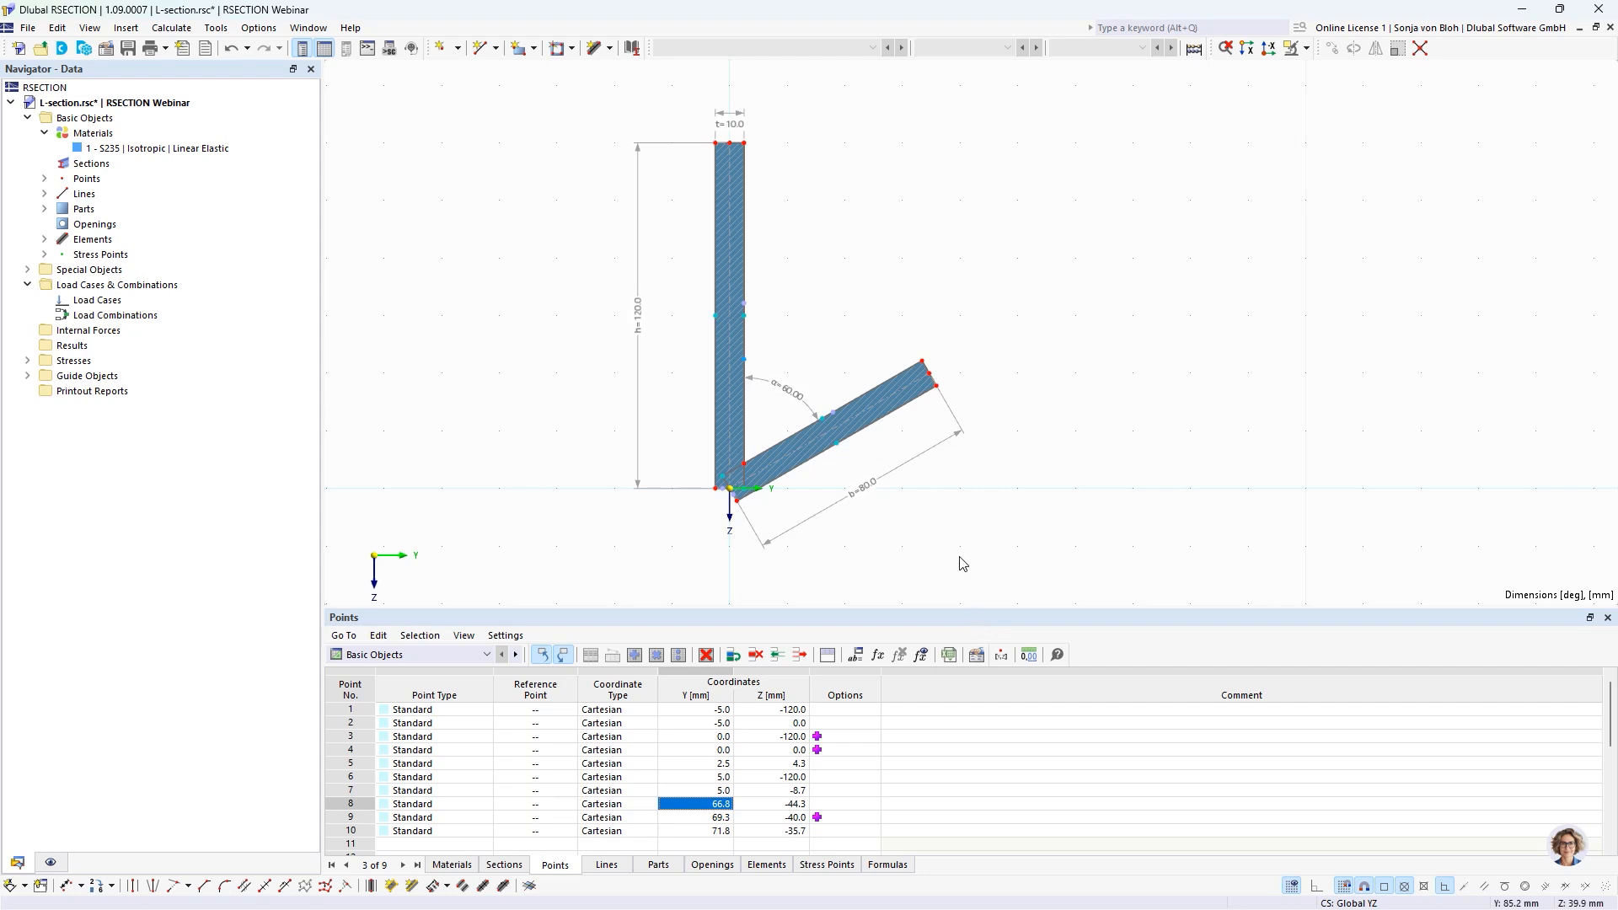
Step: Show the console and read the descriptions of the points properties coordinate_1 and coordinate_2 without inserting either
{"action": "left_click", "coordinate": [90, 29]}
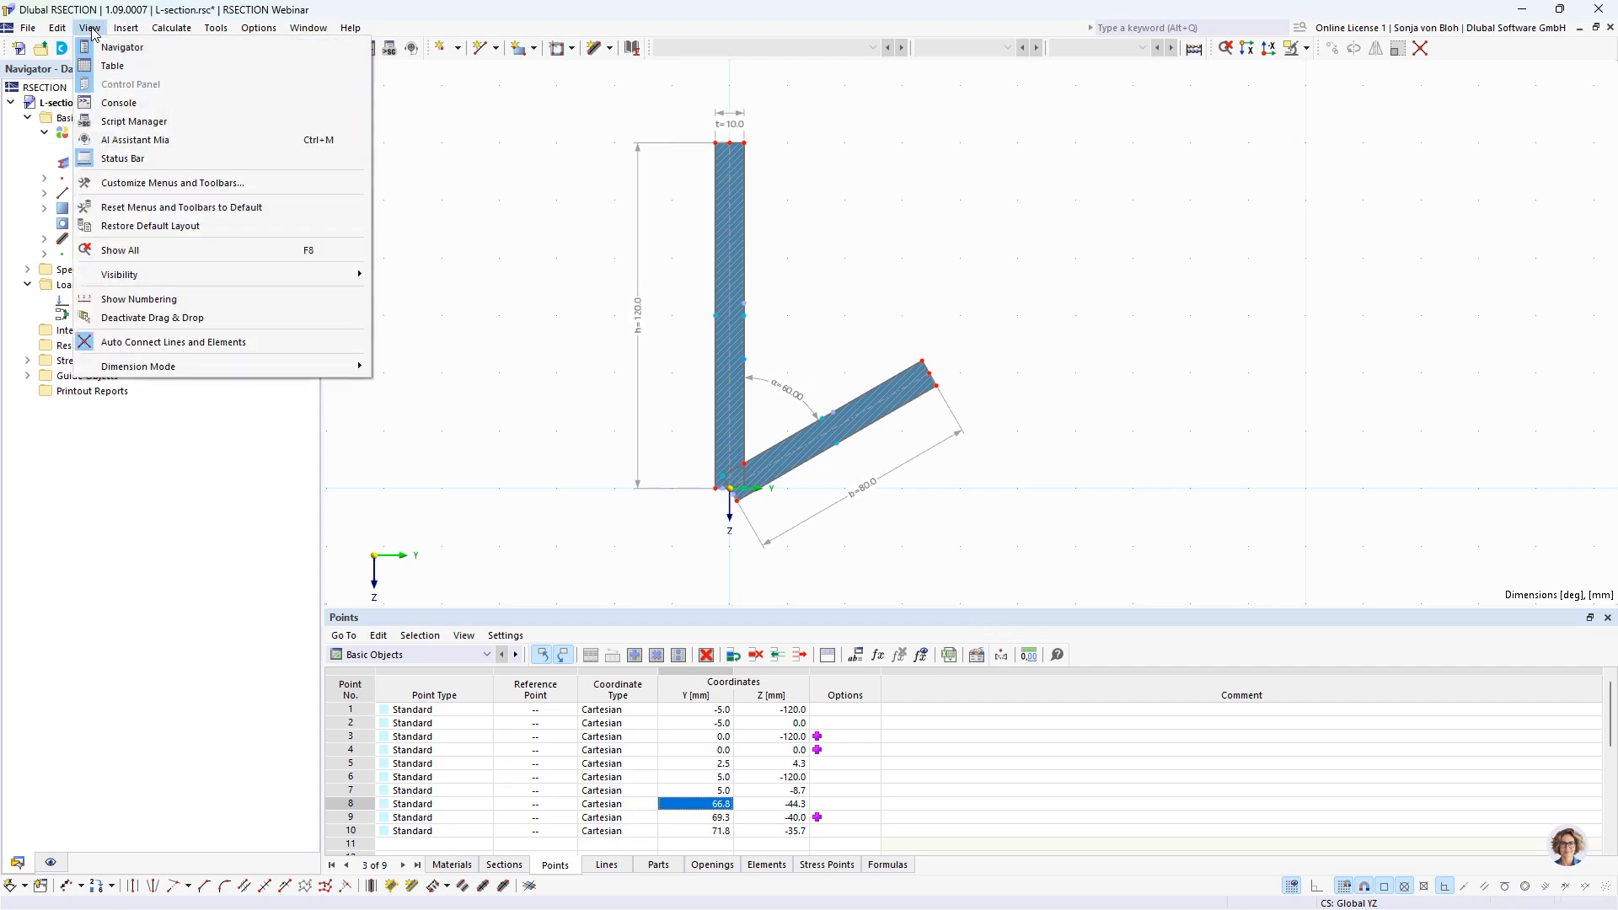
{"action": "left_click", "coordinate": [84, 103]}
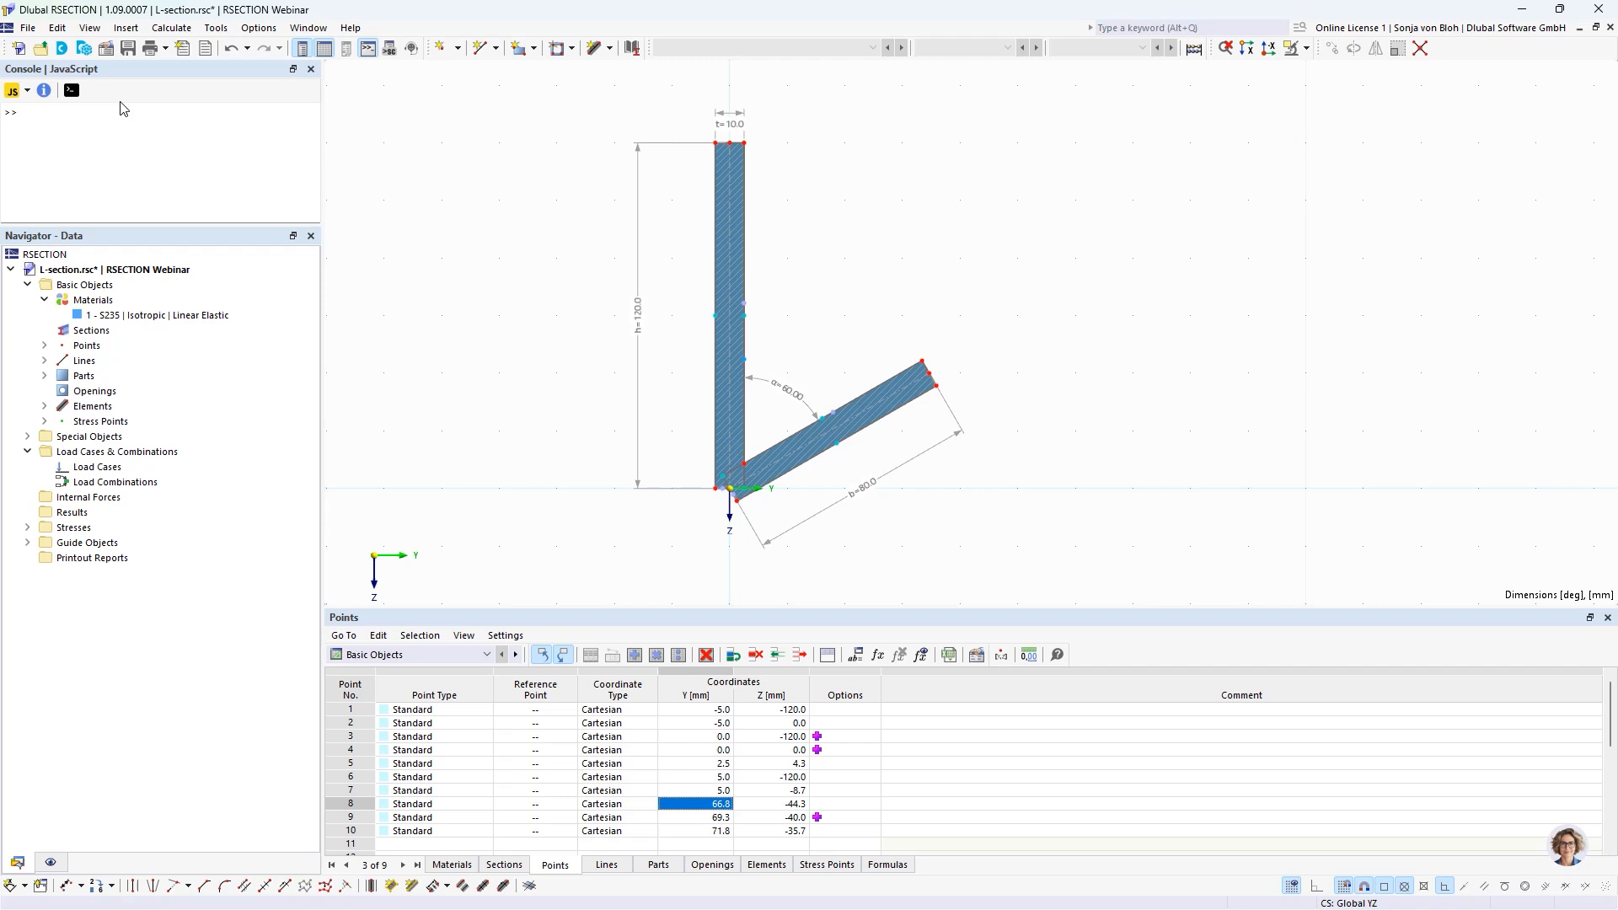
{"action": "left_click", "coordinate": [45, 94]}
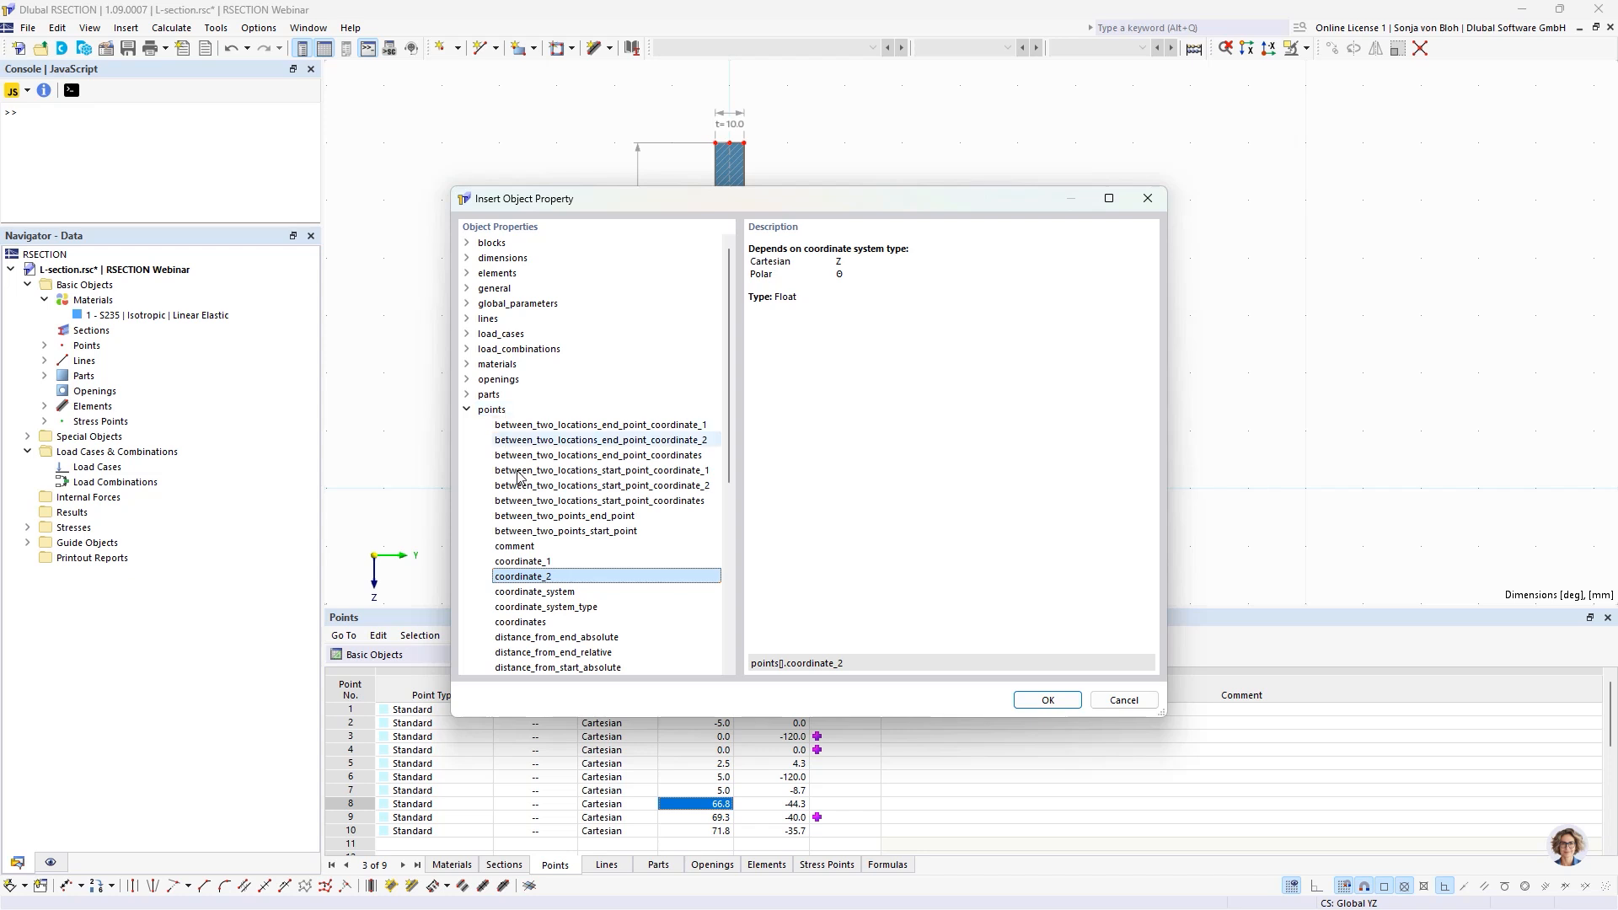
{"action": "left_click", "coordinate": [534, 563]}
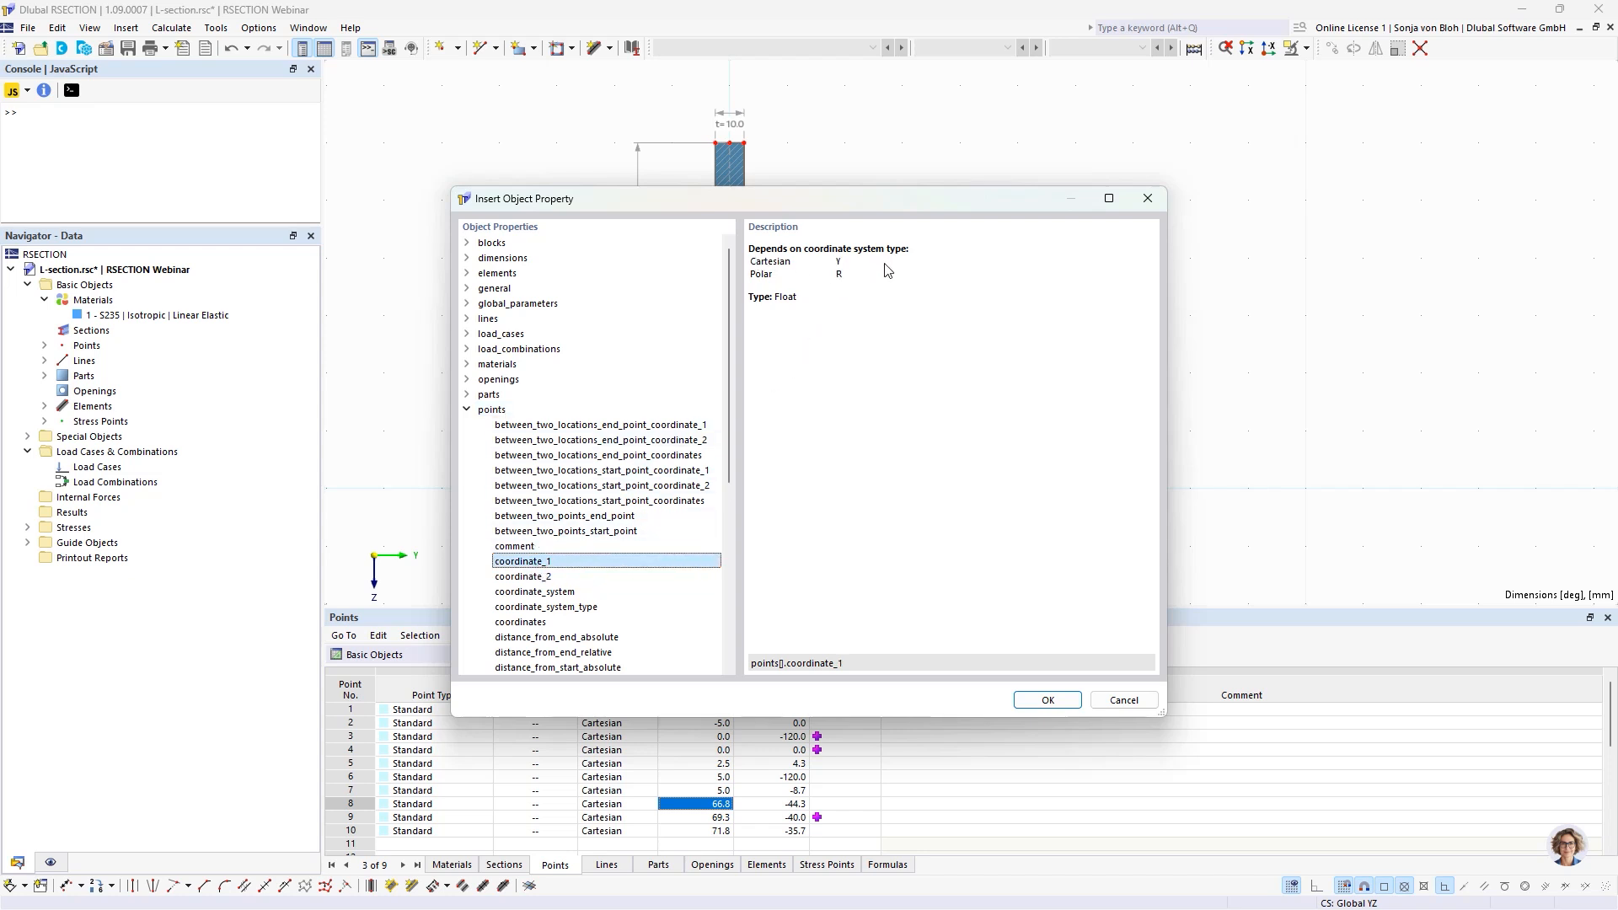
{"action": "left_click", "coordinate": [540, 577]}
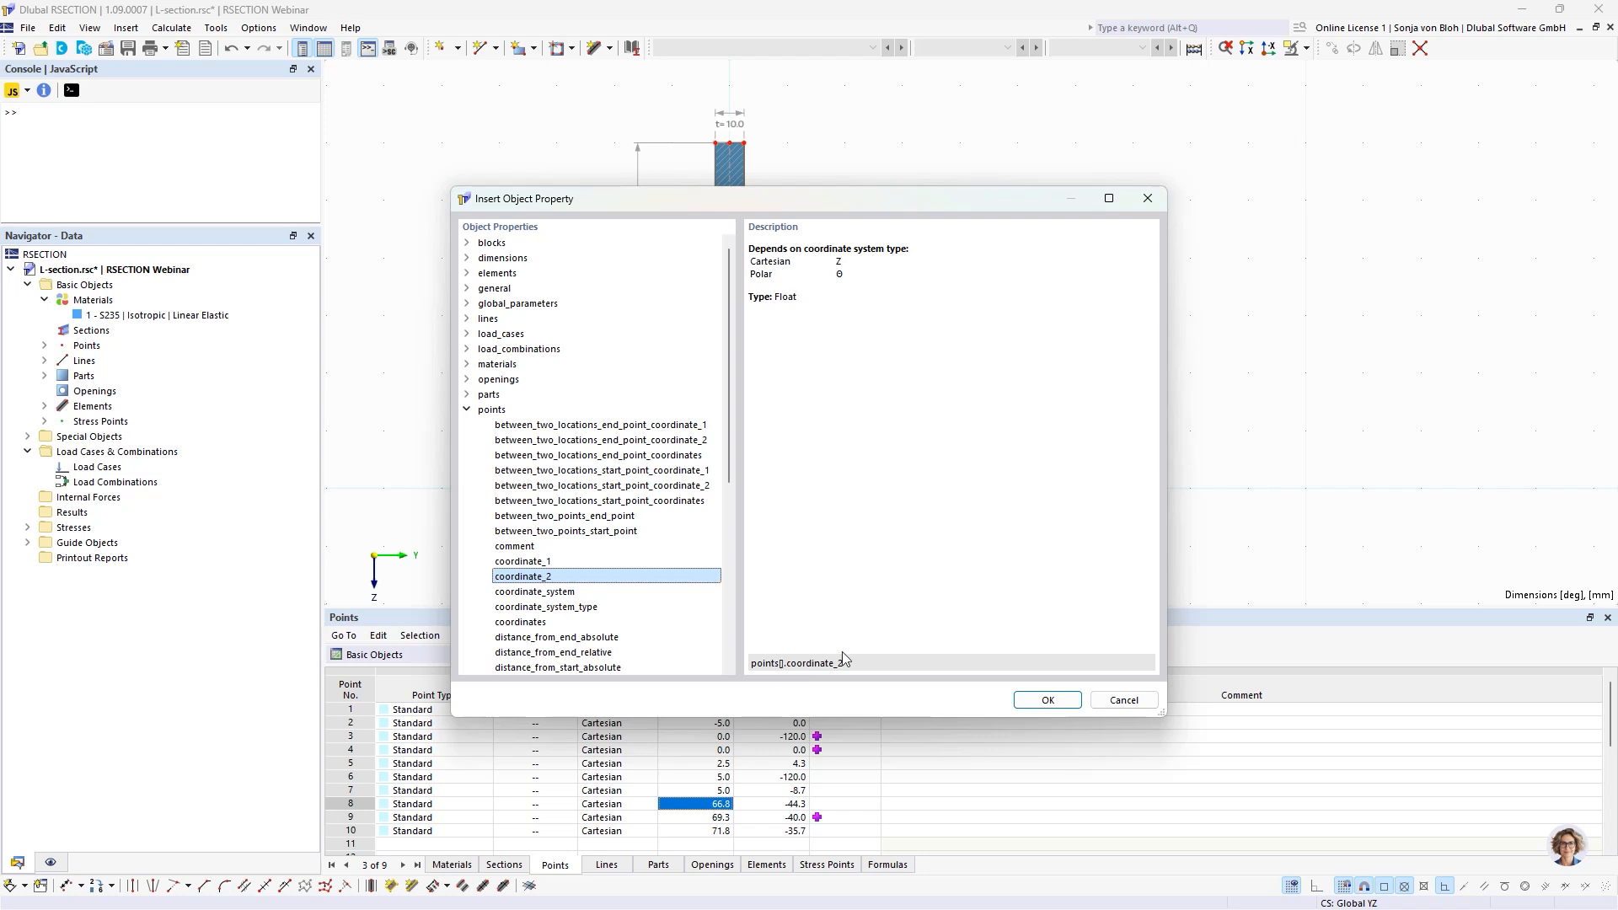
{"action": "left_click", "coordinate": [1110, 701]}
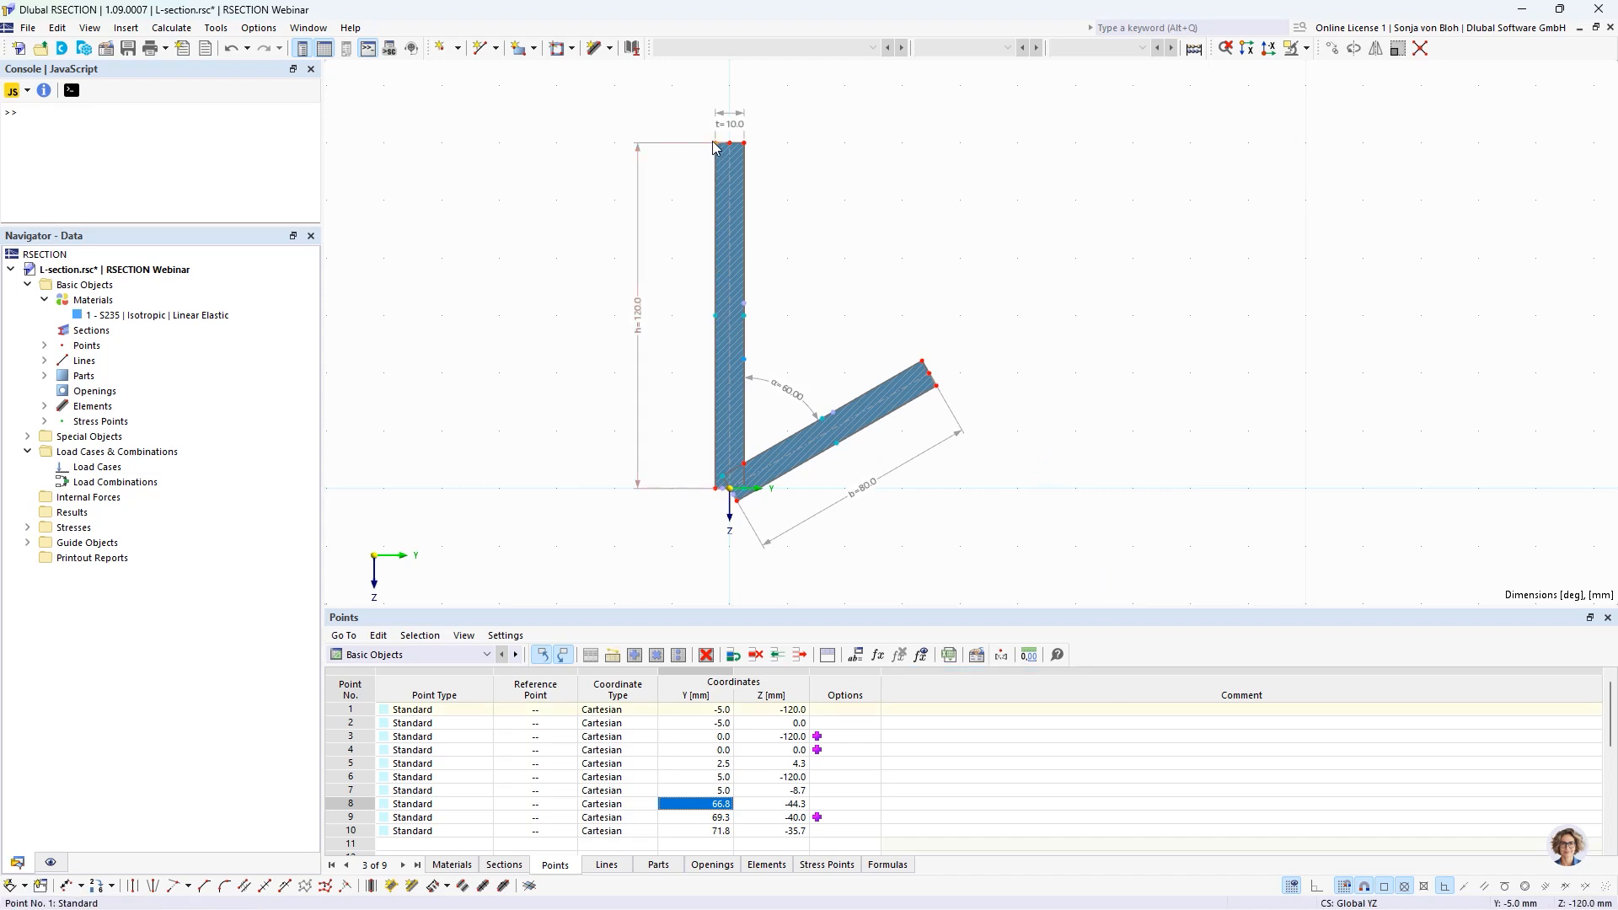
Step: Define the coordinates of point 1 by formulas, with Y as -t/2 and Z as -h
{"action": "mouse_move", "coordinate": [715, 147]}
{"action": "left_click", "coordinate": [693, 716]}
{"action": "left_click", "coordinate": [693, 717]}
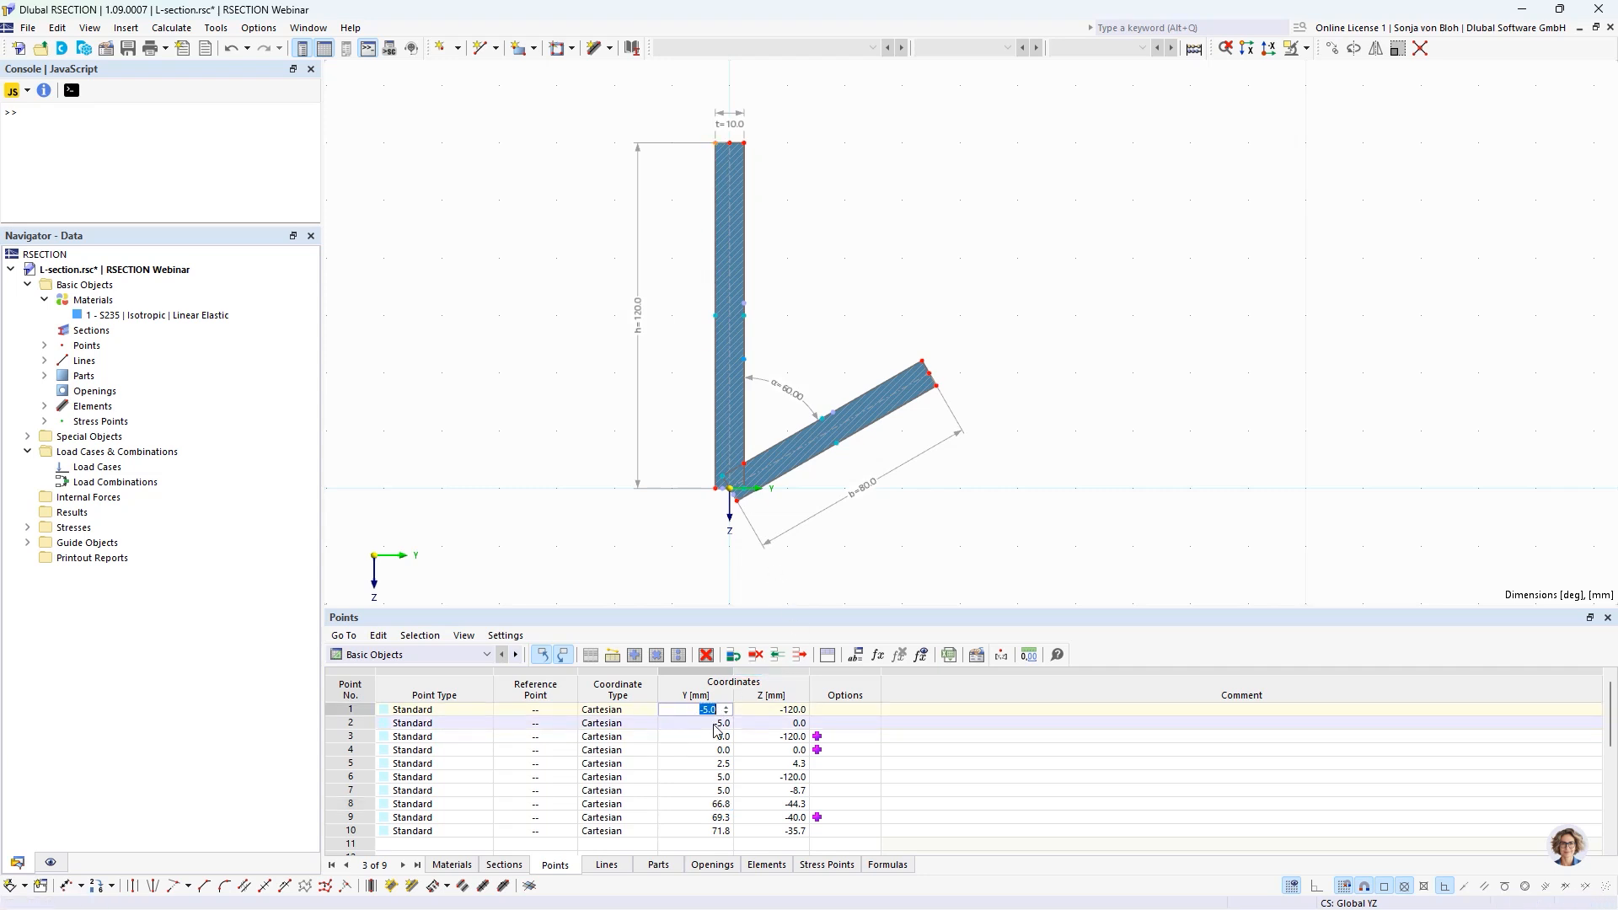
{"action": "type", "text": "=-t/2"}
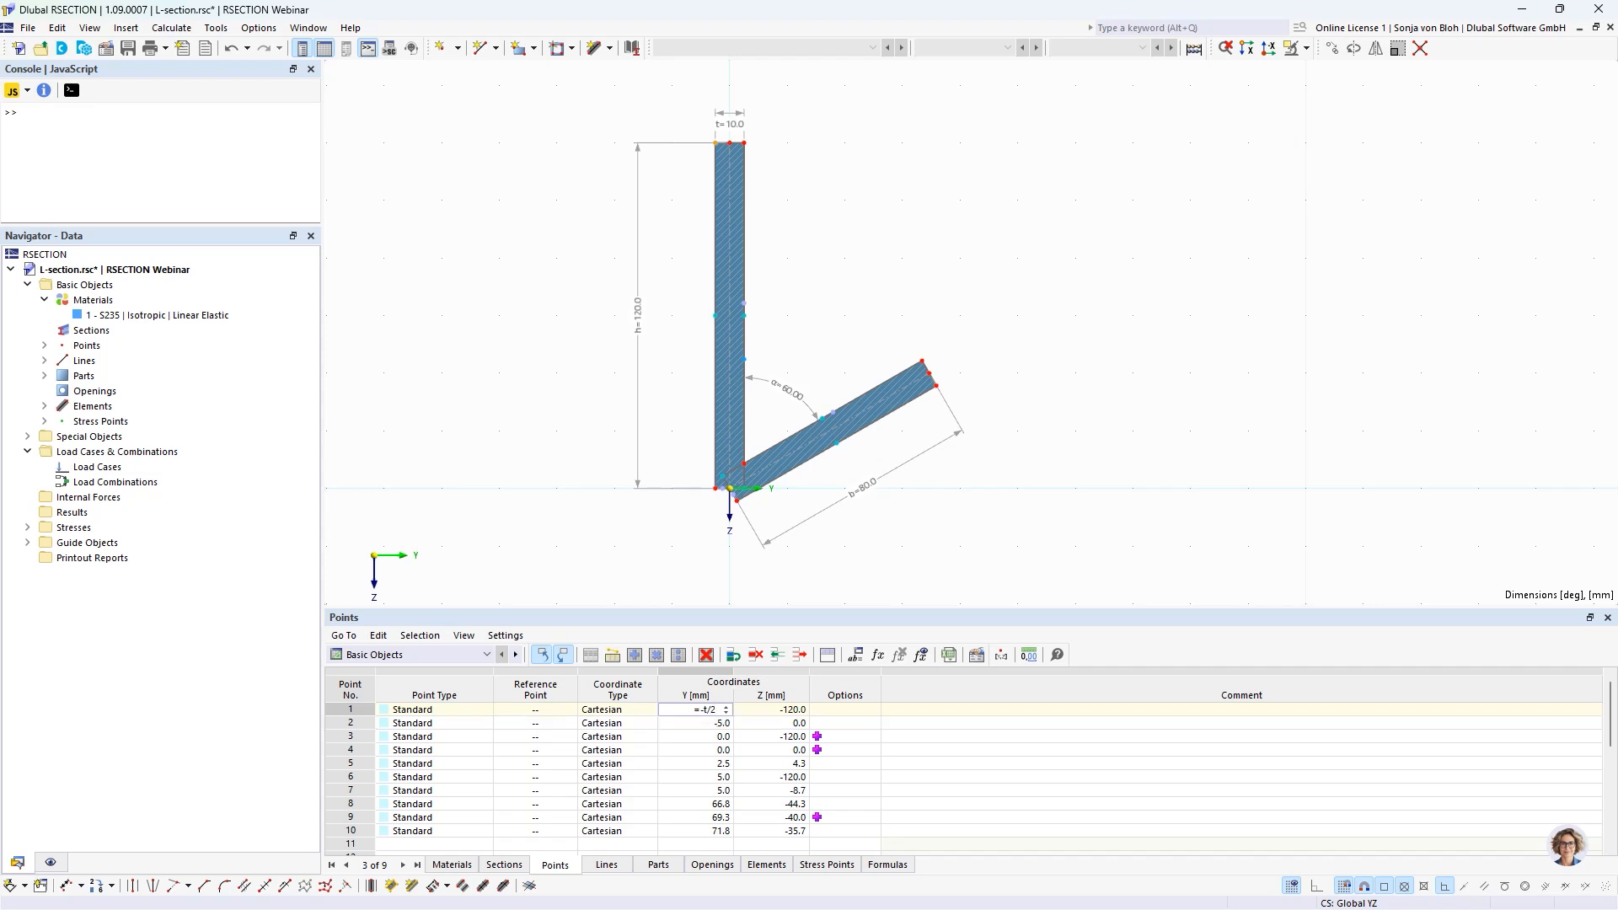
{"action": "left_click", "coordinate": [763, 713]}
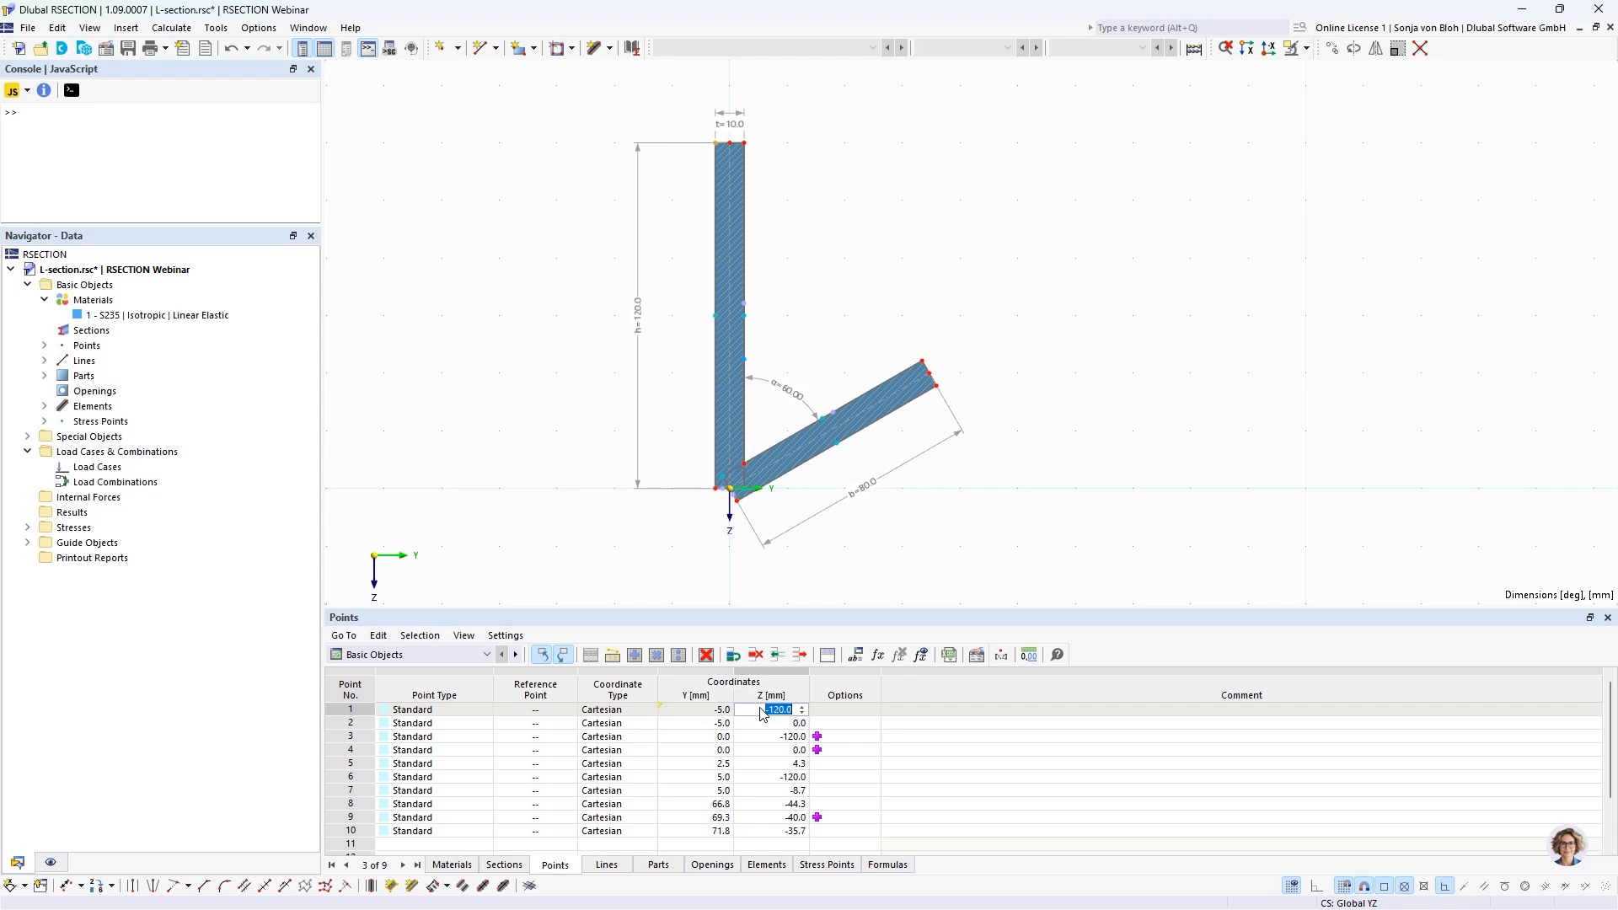
{"action": "left_click", "coordinate": [878, 656]}
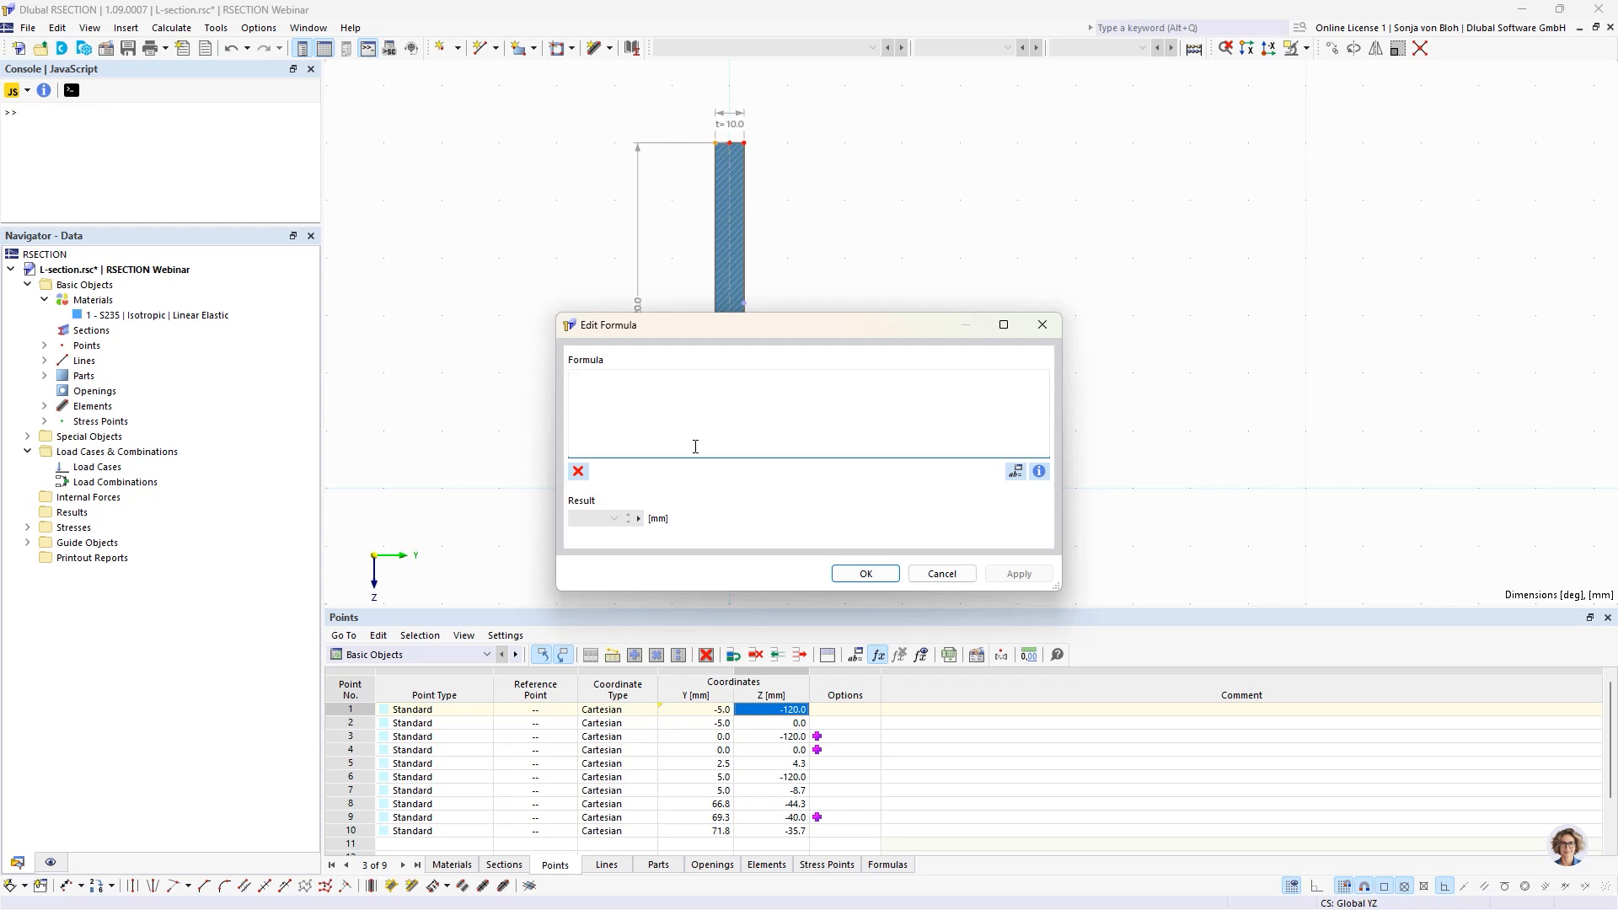
{"action": "type", "text": "-h"}
{"action": "left_click", "coordinate": [867, 575]}
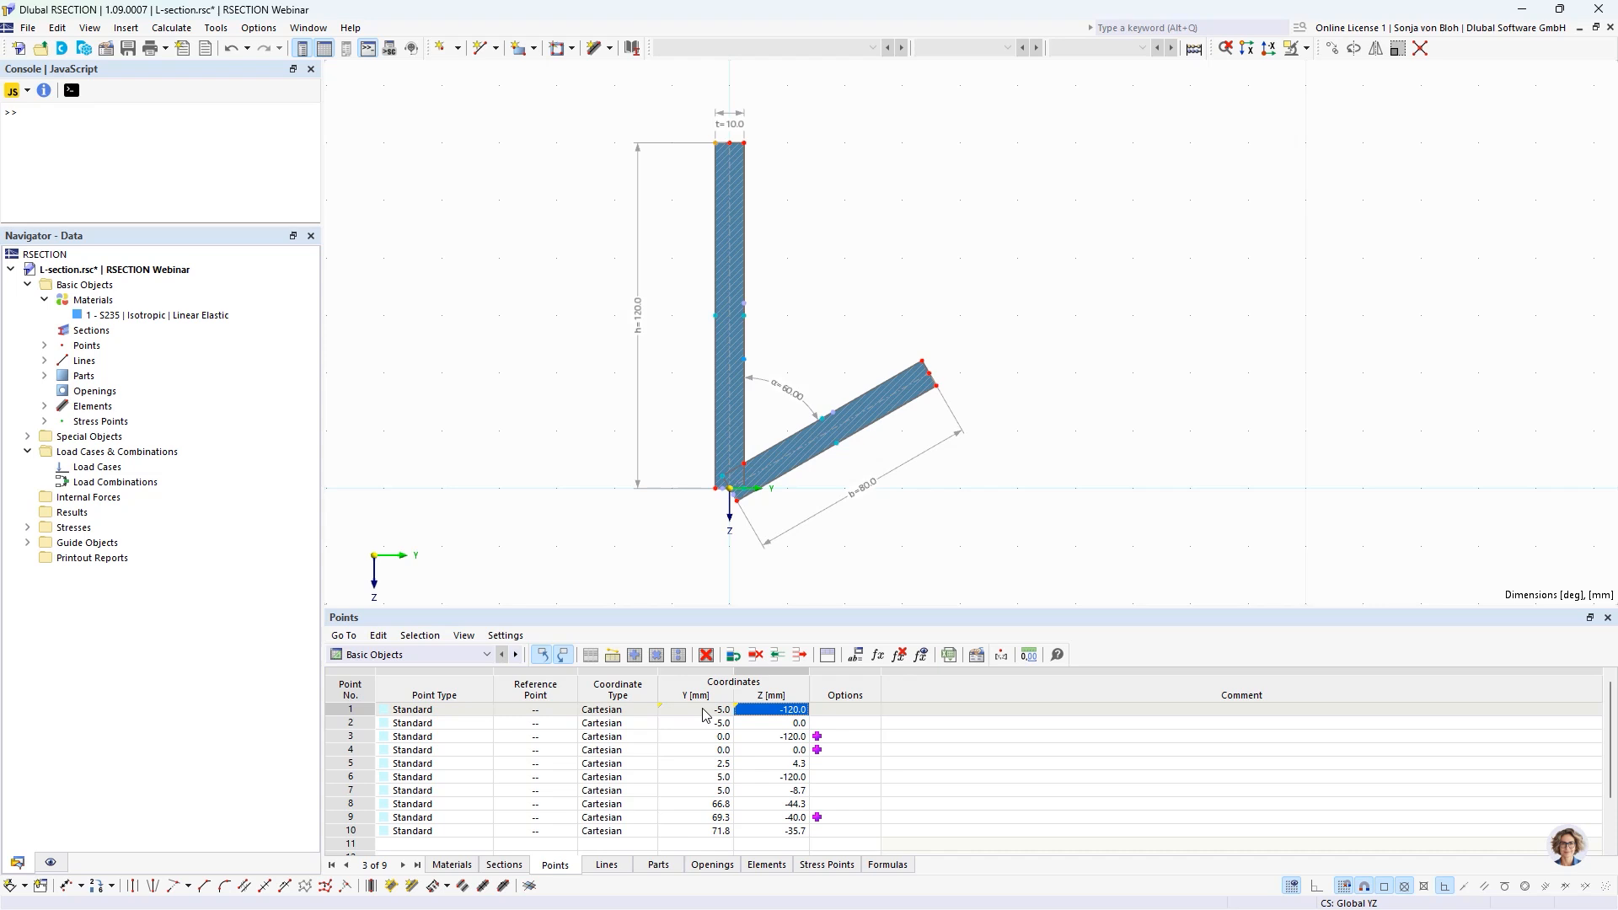
Step: Review point 1's Z formula in the formula editor and briefly display formulas instead of values in the points table
{"action": "mouse_move", "coordinate": [702, 710]}
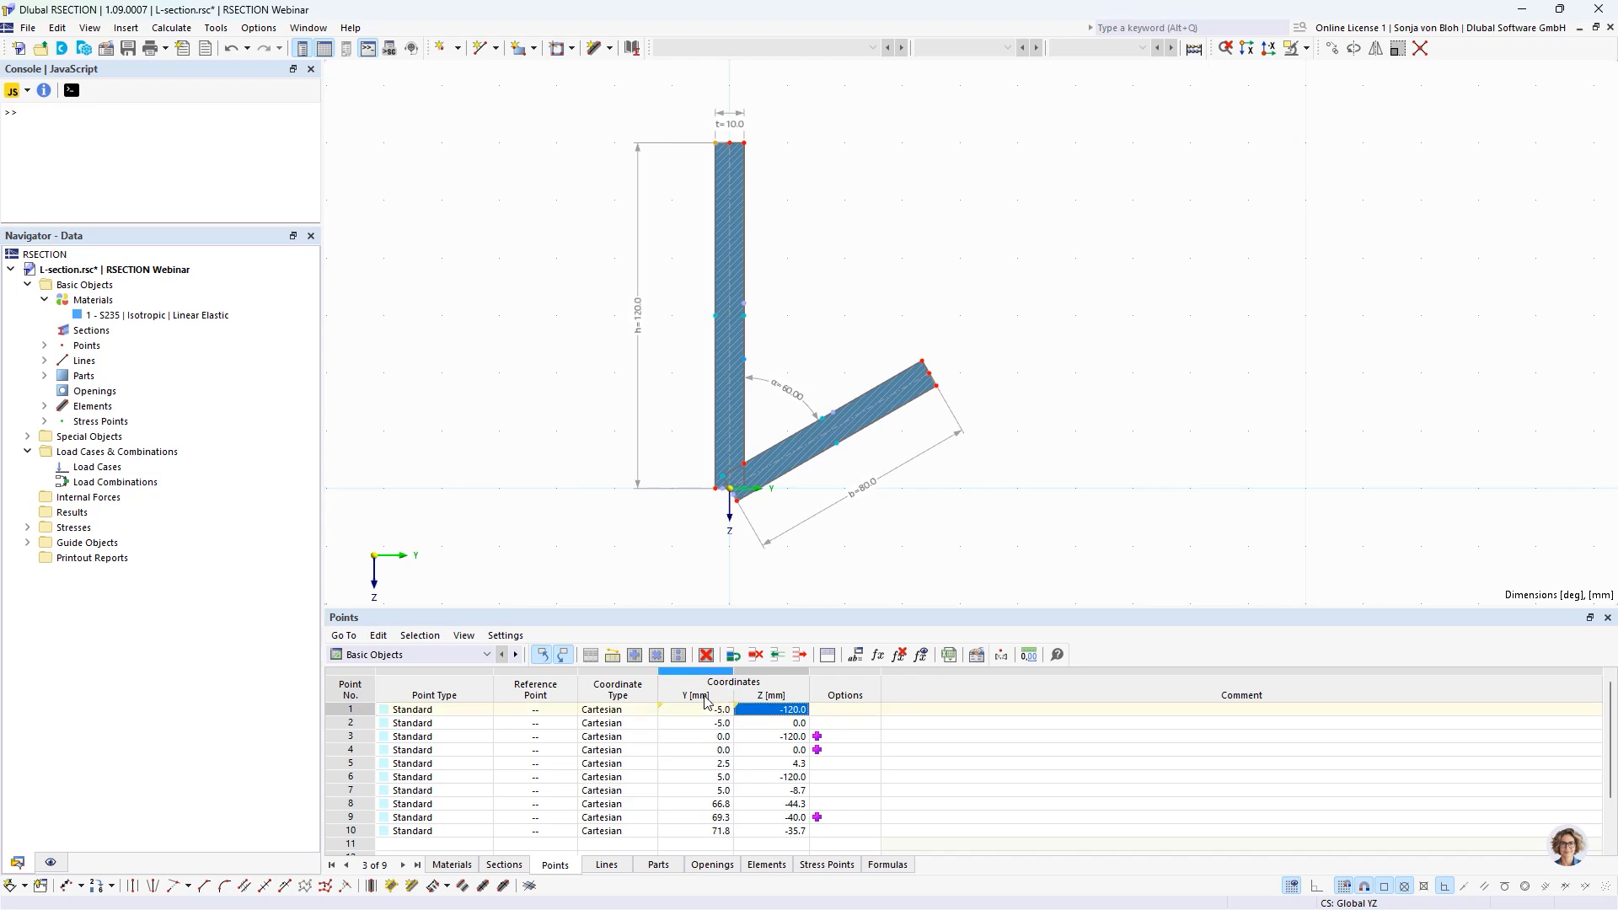
{"action": "left_click", "coordinate": [882, 659]}
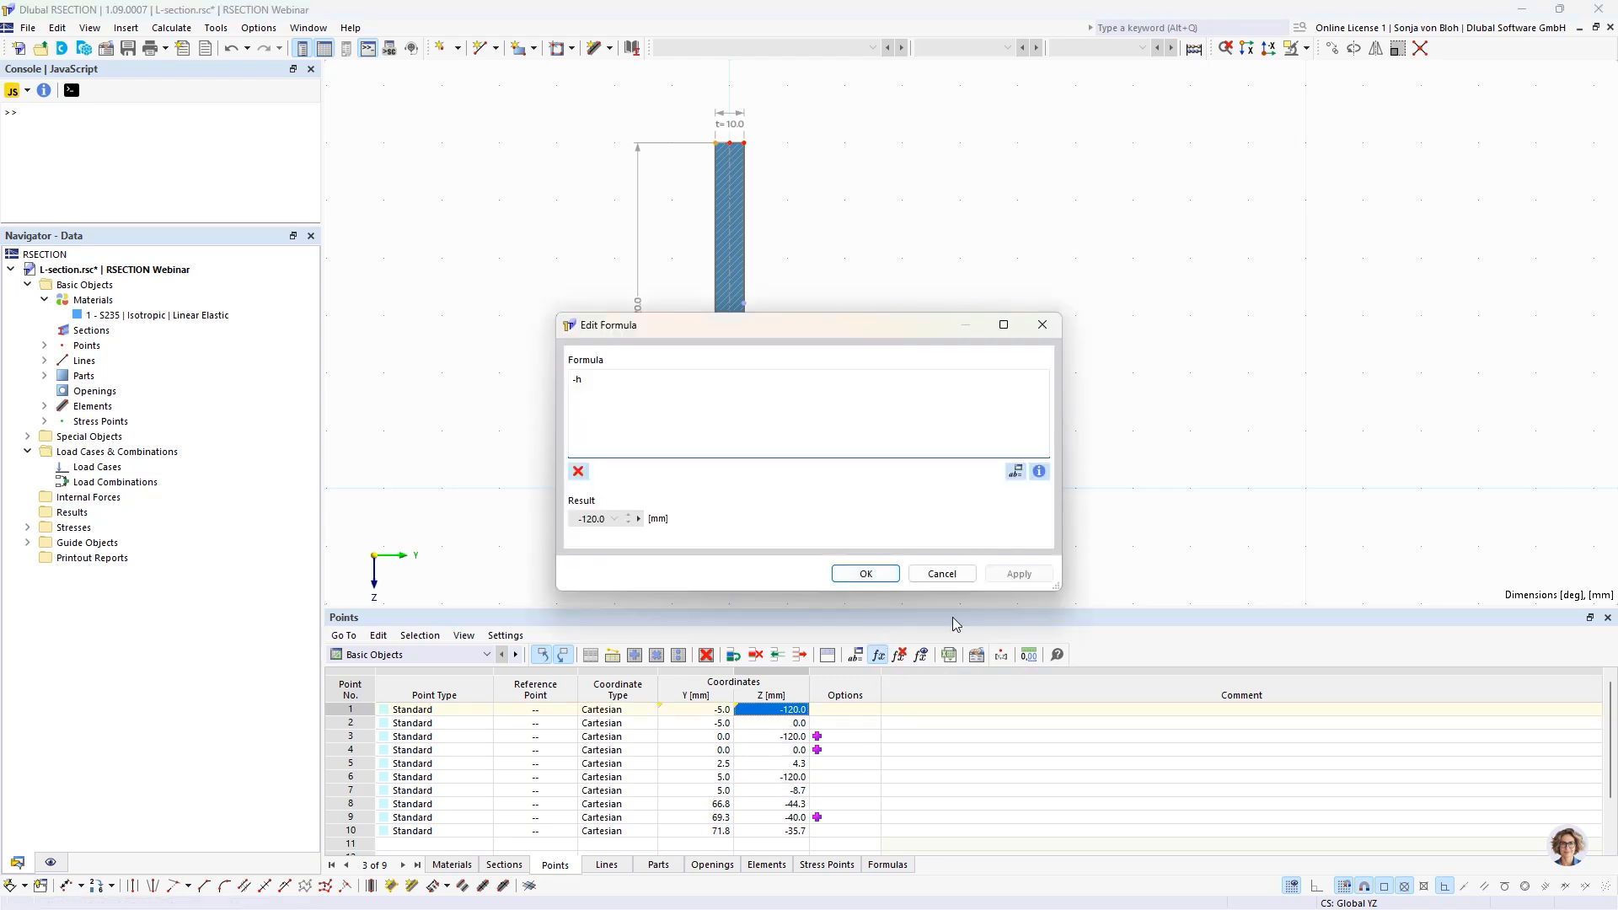
{"action": "left_click", "coordinate": [937, 570]}
{"action": "left_click", "coordinate": [922, 656]}
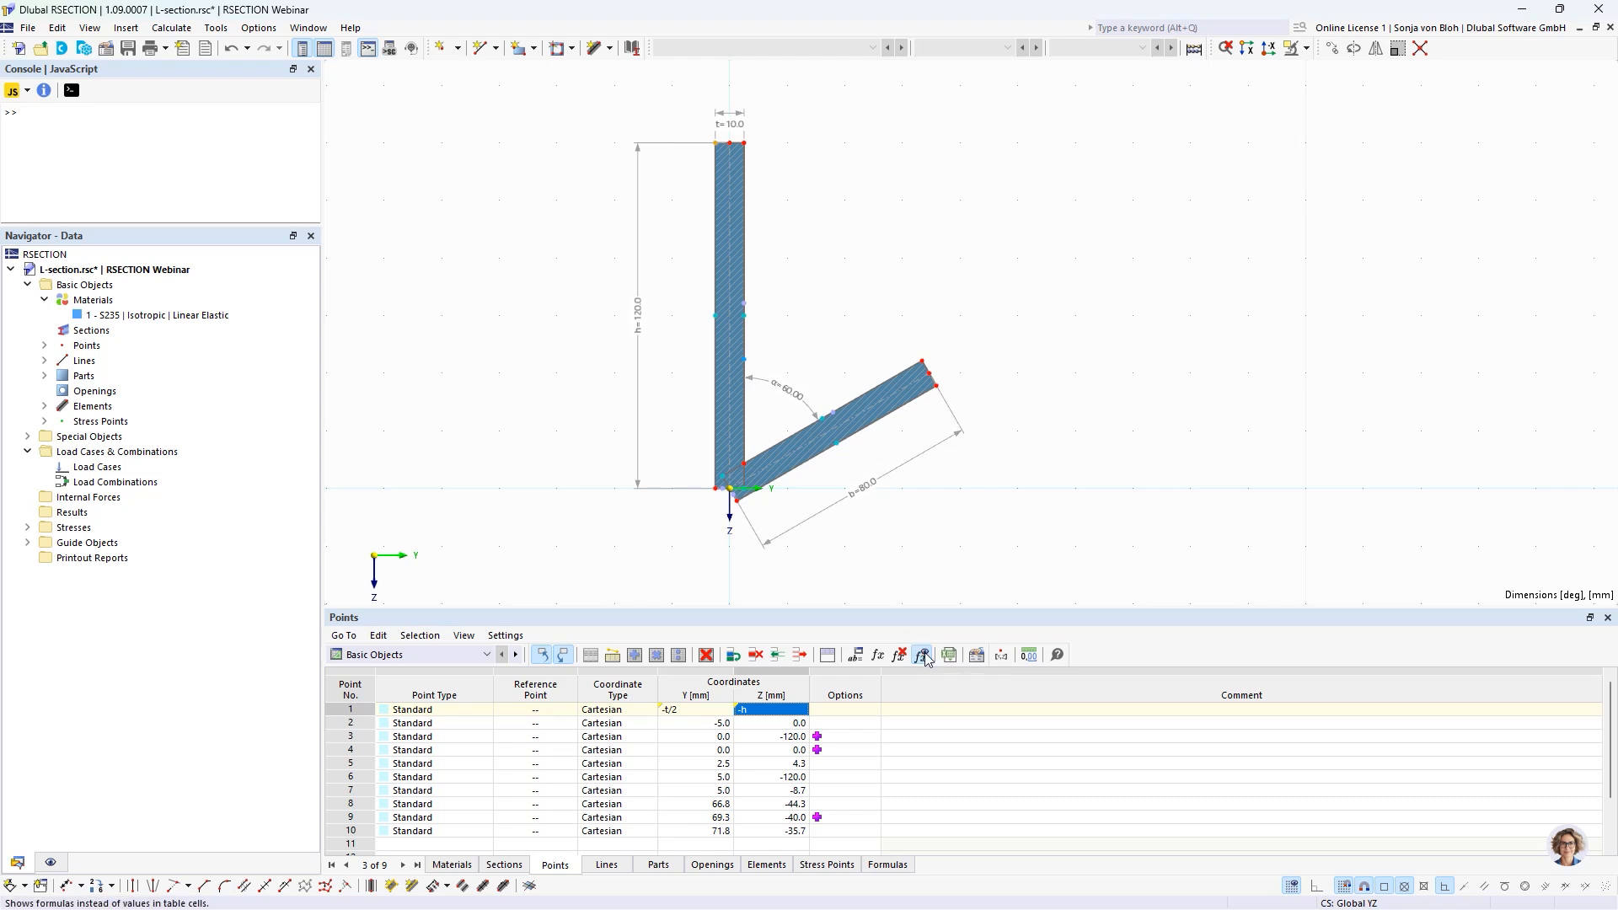
{"action": "left_click", "coordinate": [923, 657]}
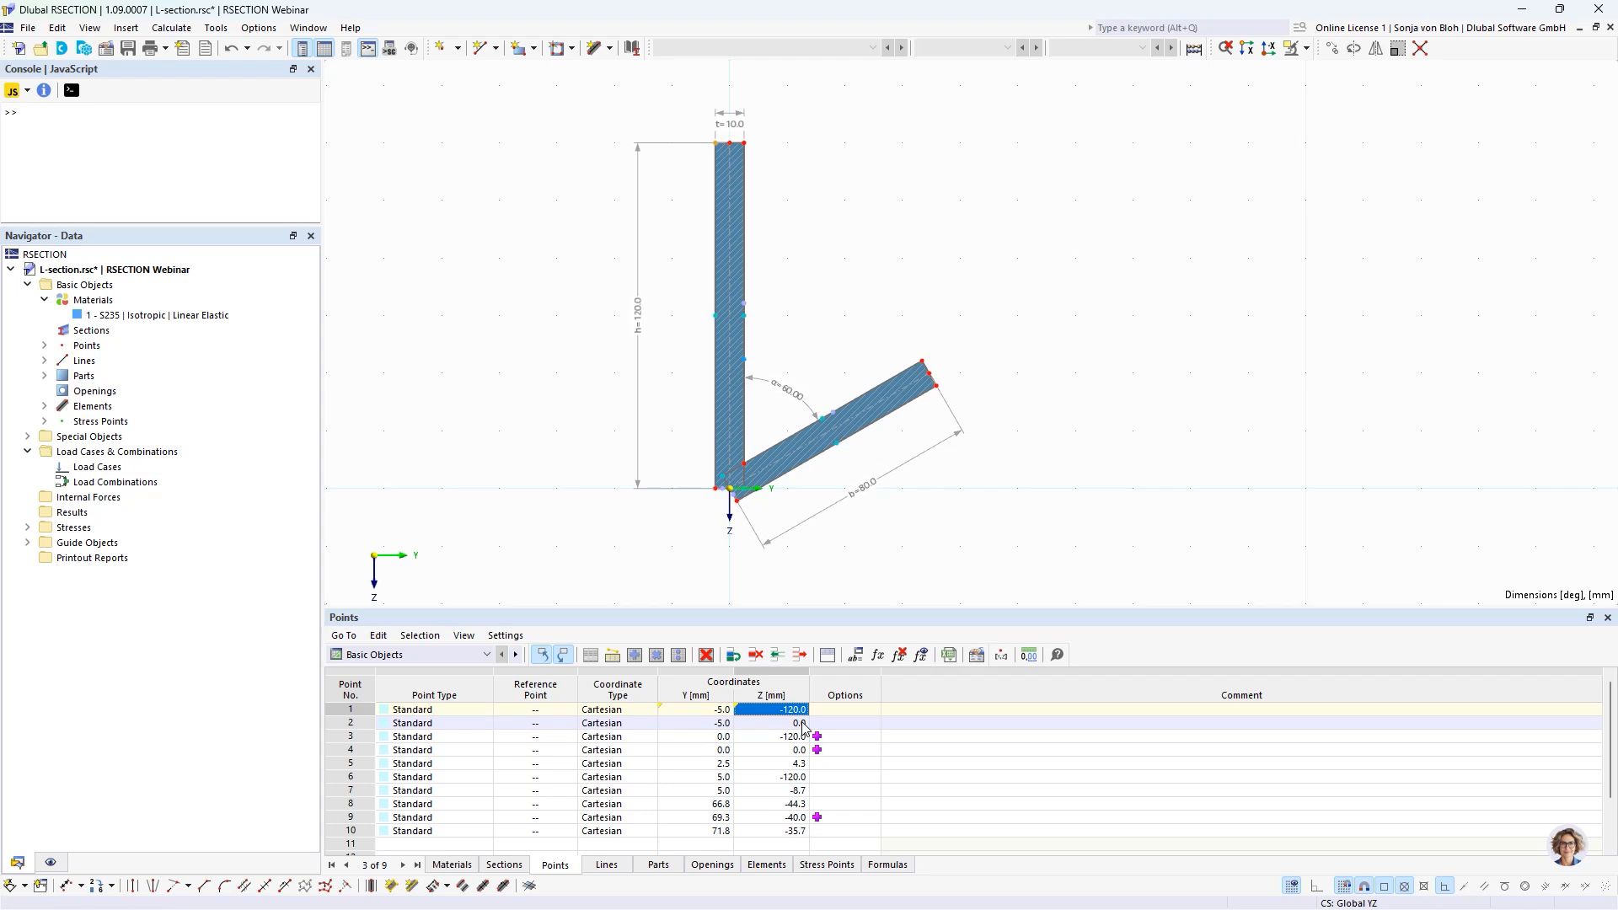
Step: Enter the formula =-t/2 for the Y coordinate of point 2 and =-h for the Z coordinate of point 3
{"action": "left_click", "coordinate": [684, 726]}
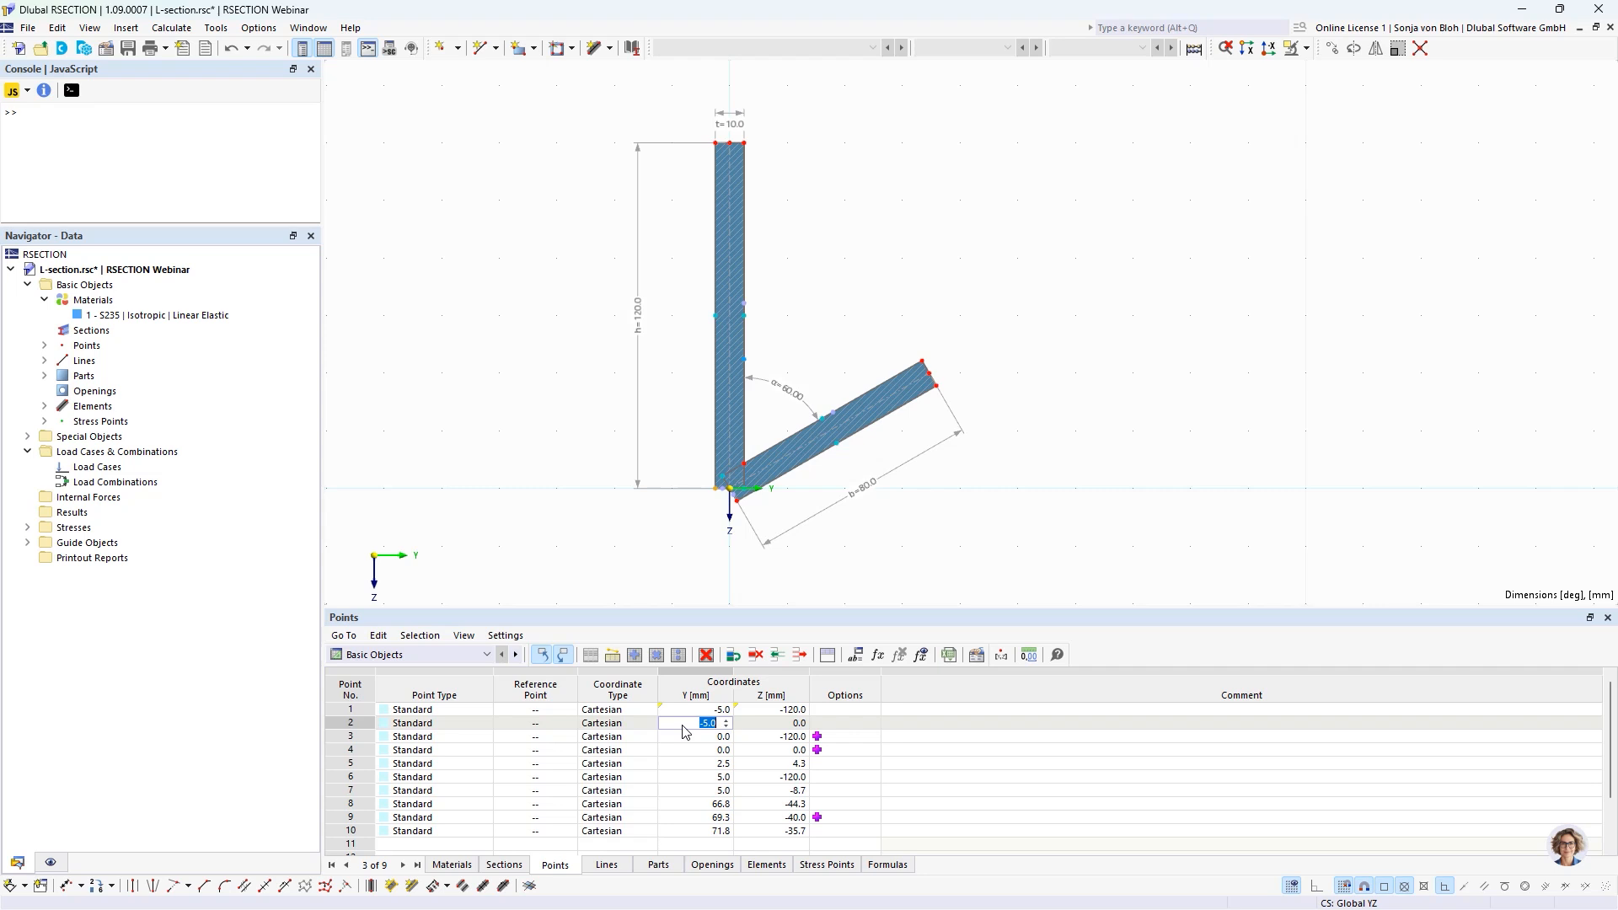
{"action": "type", "text": "="}
{"action": "type", "text": "-t/2"}
{"action": "left_click", "coordinate": [782, 723]}
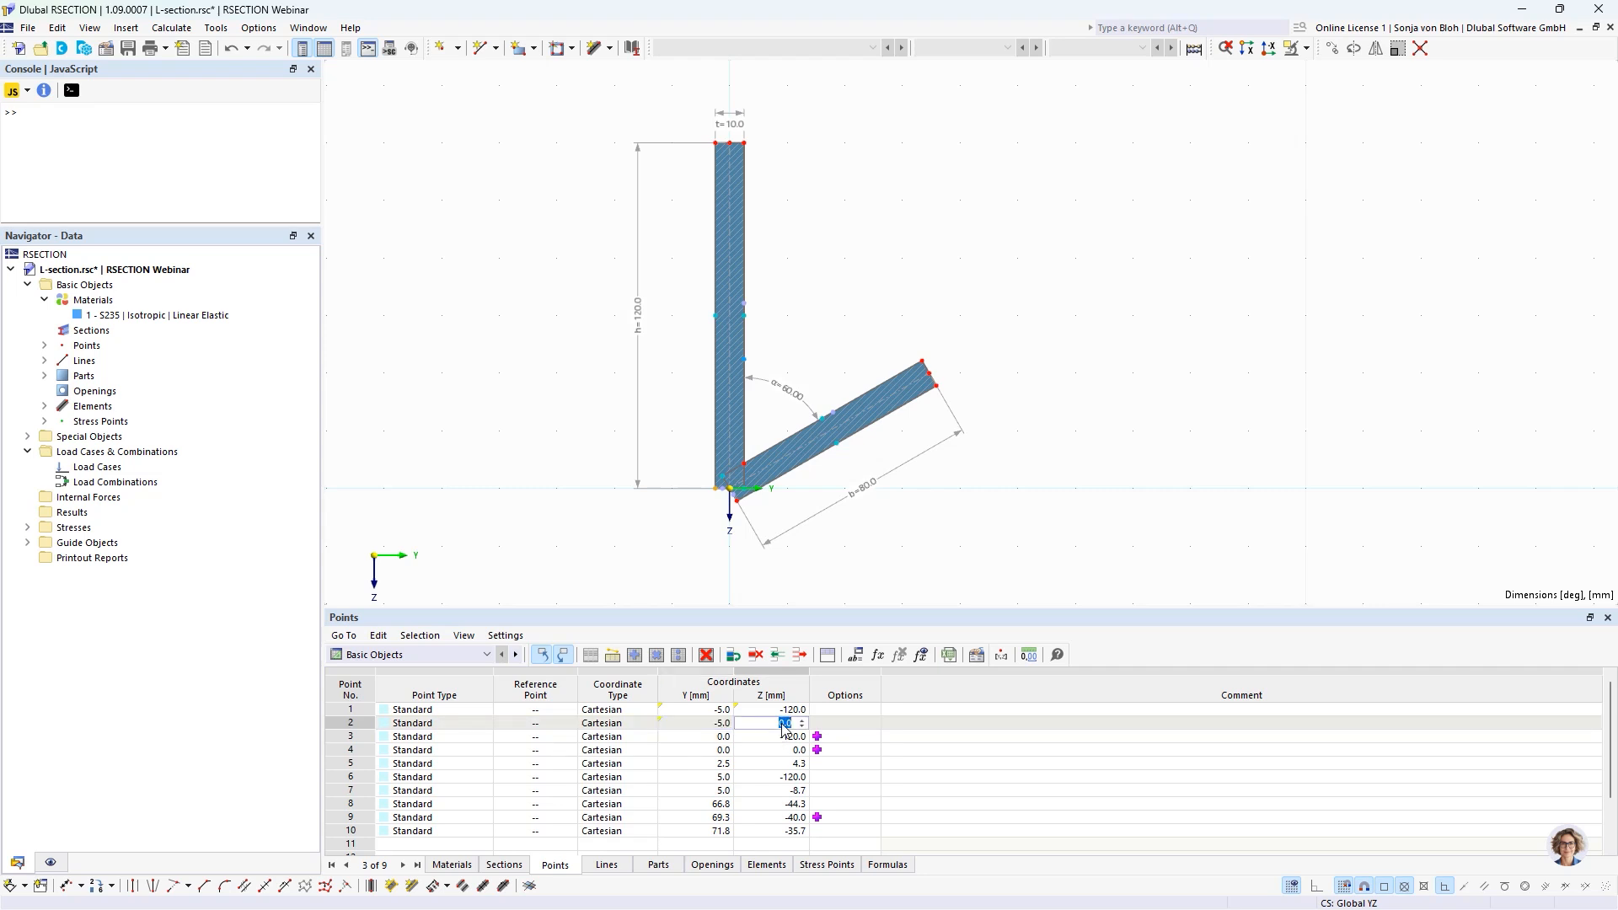
{"action": "left_click", "coordinate": [690, 737]}
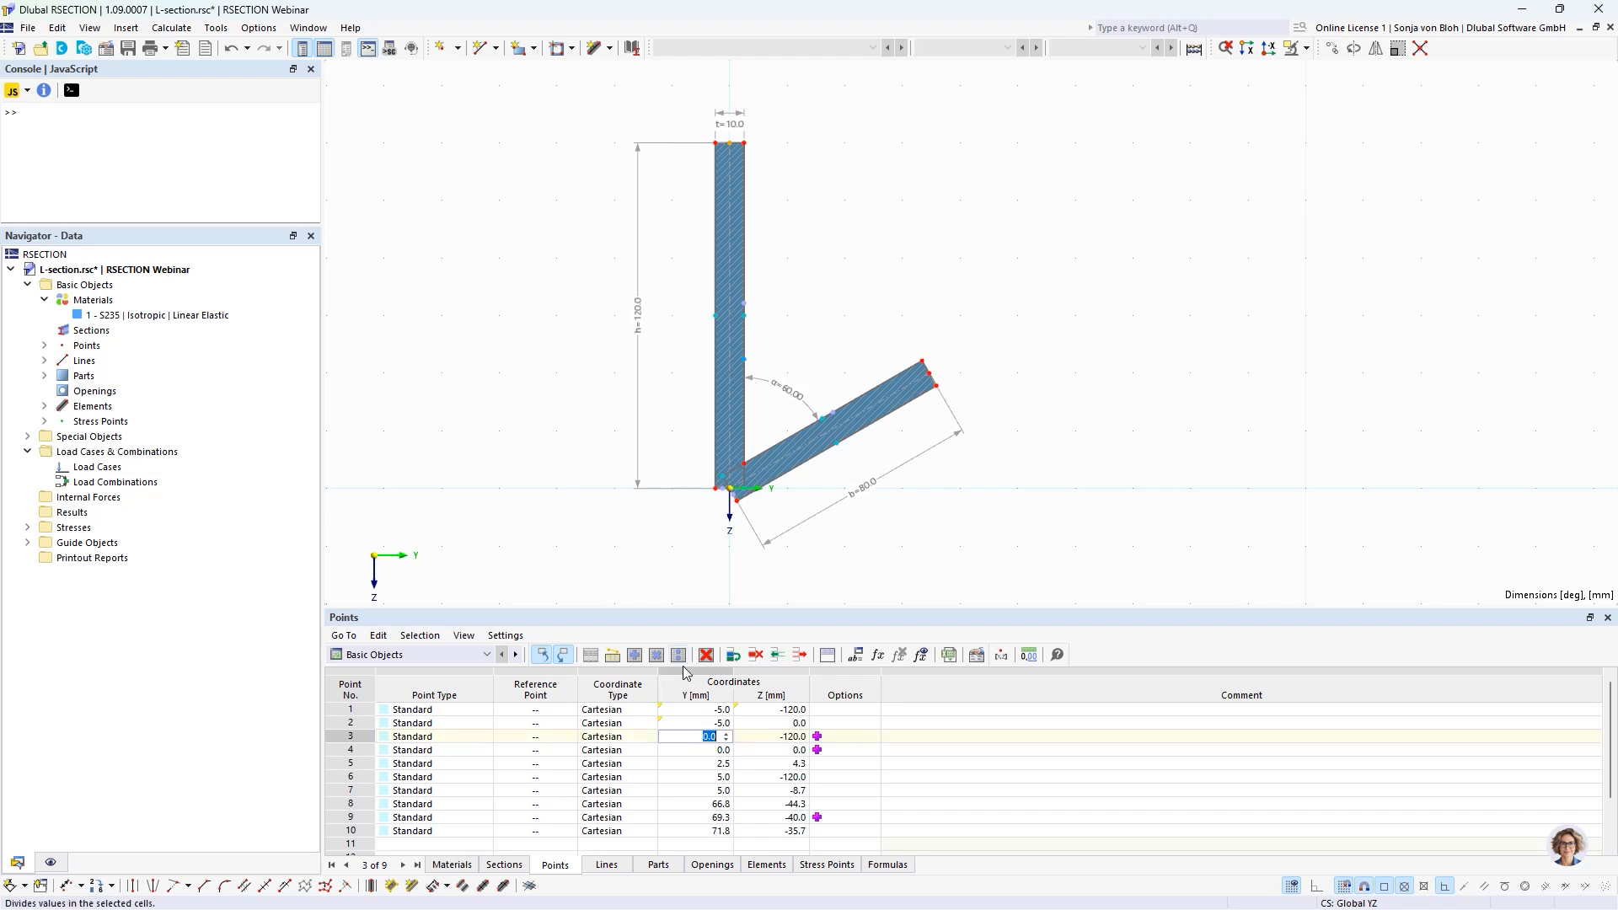
{"action": "left_click", "coordinate": [782, 739]}
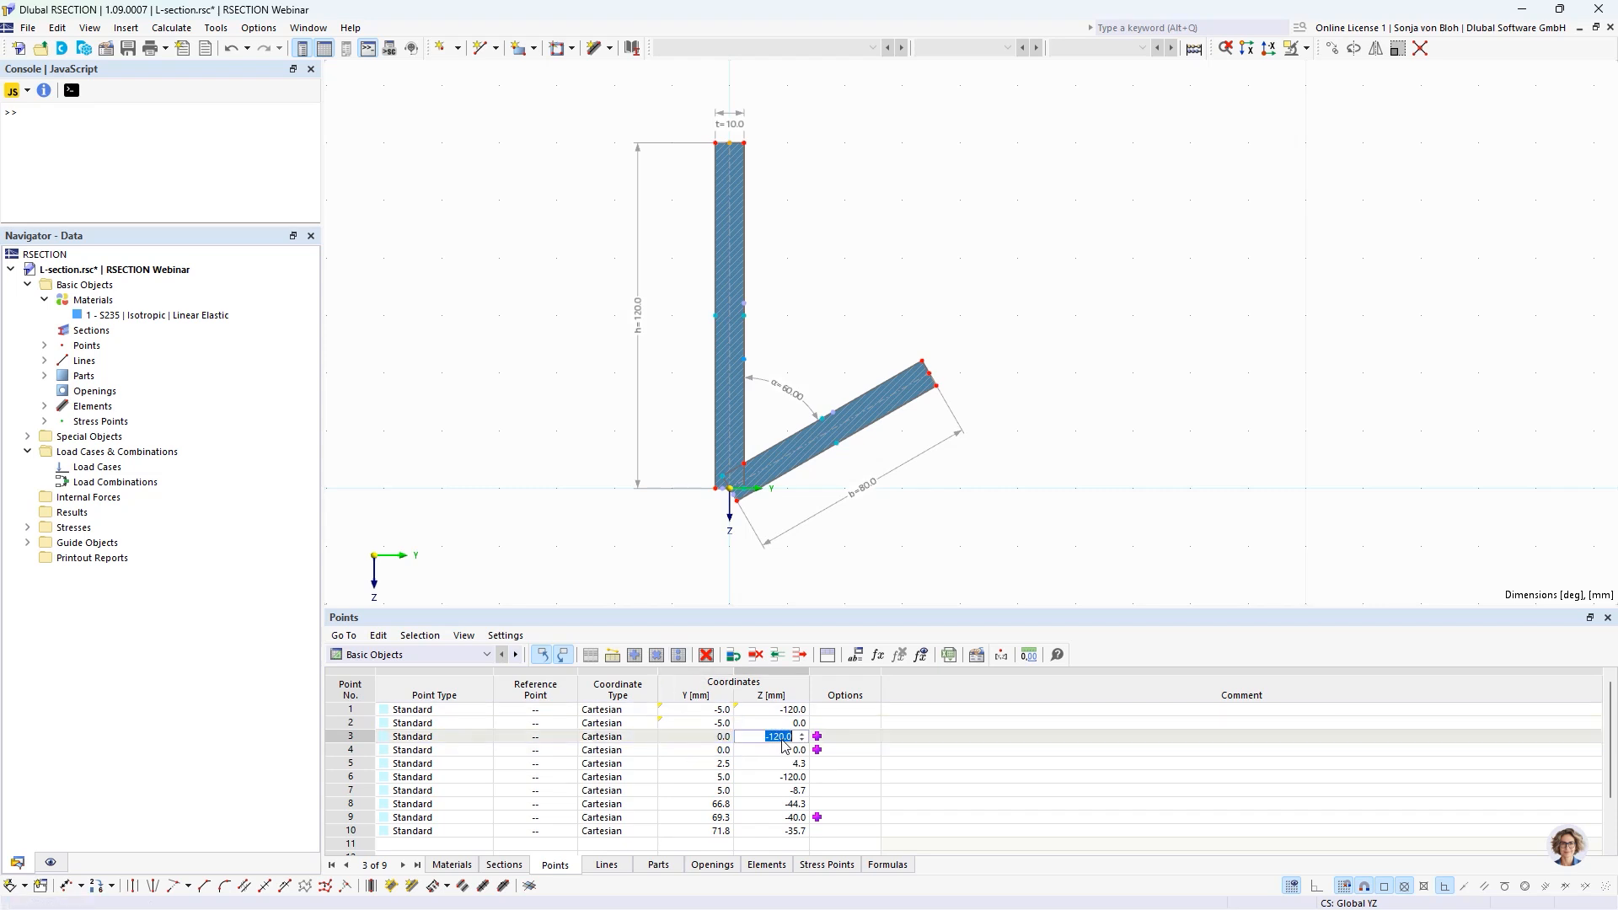
{"action": "type", "text": "=-h"}
Step: Enter the formula t/2*sin(90-alpha) for the Y coordinate of point 5
{"action": "left_click", "coordinate": [690, 750]}
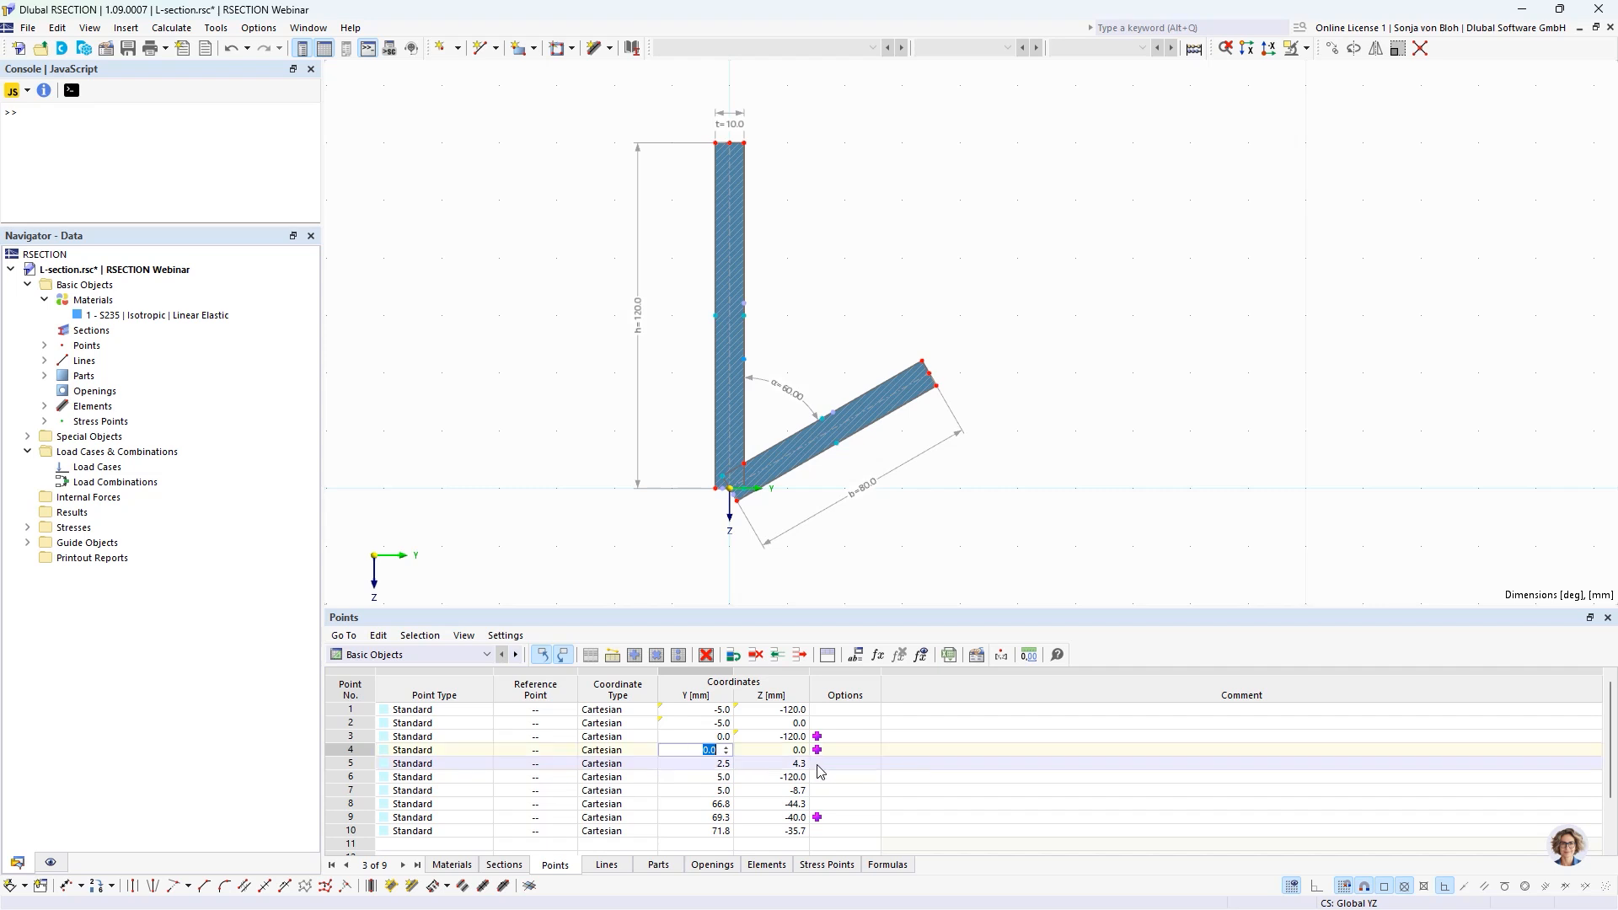
{"action": "left_click", "coordinate": [691, 765]}
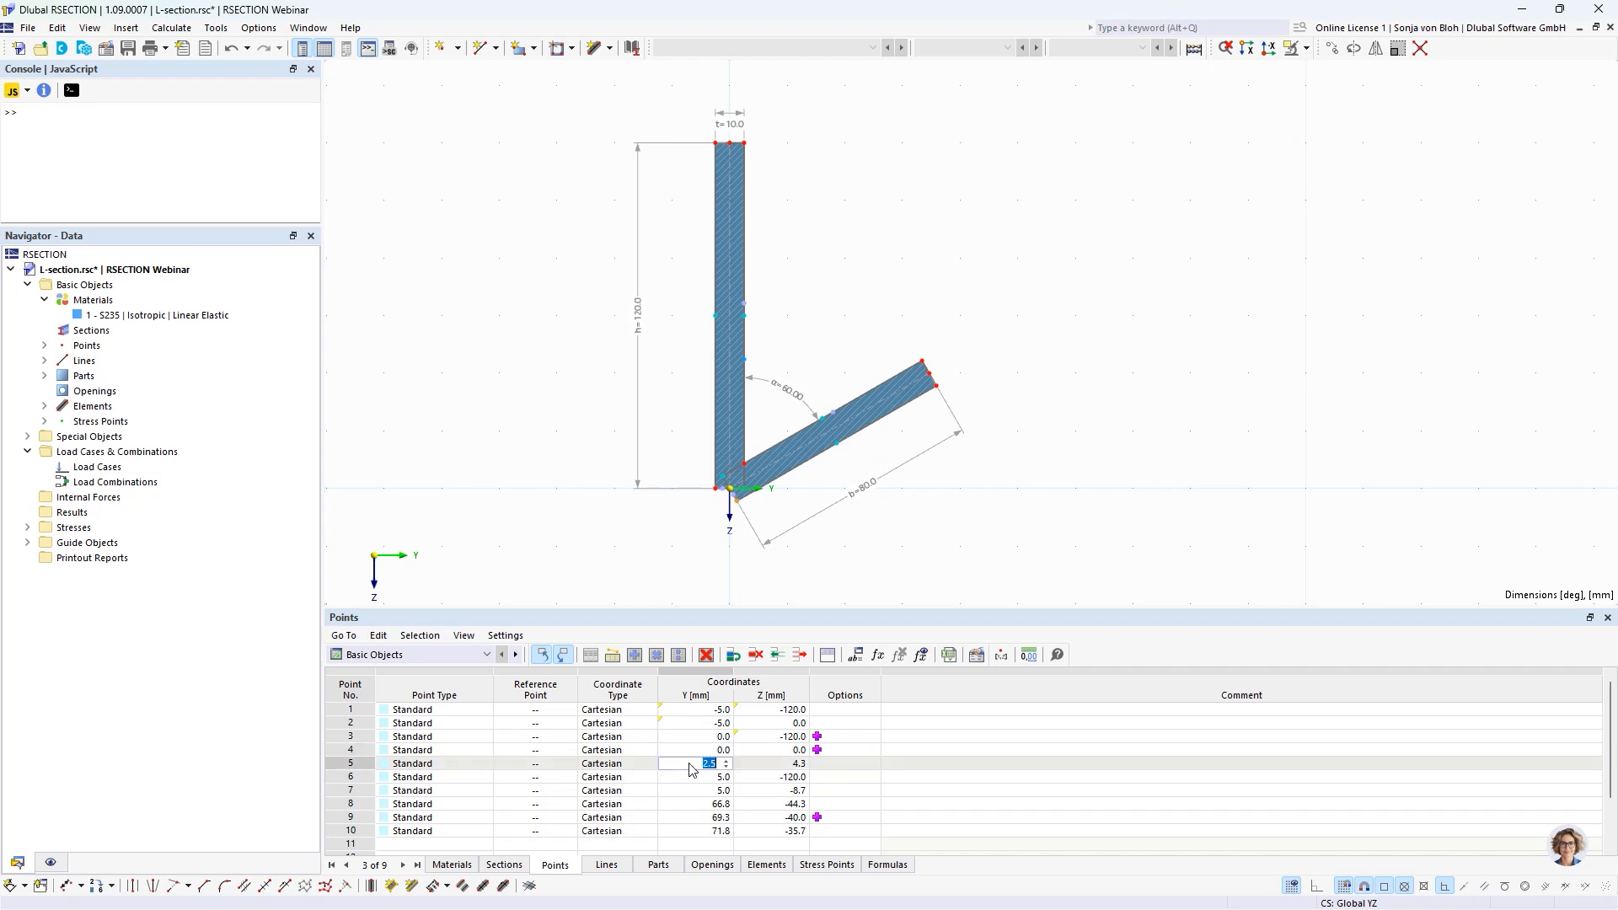
{"action": "left_click", "coordinate": [695, 764]}
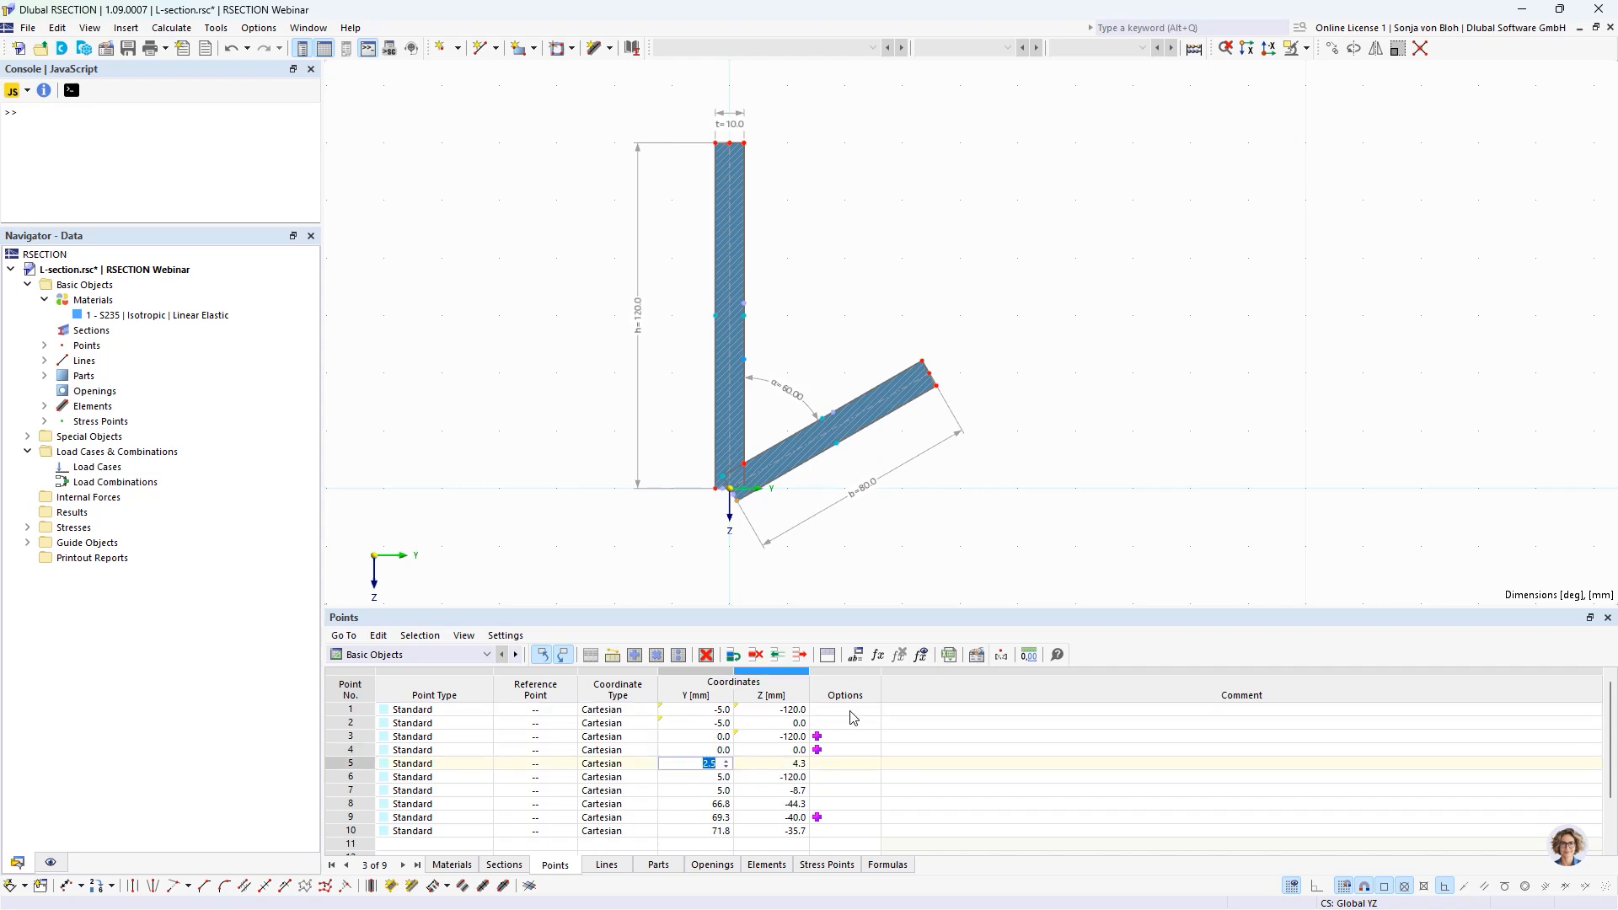
{"action": "left_click", "coordinate": [879, 657]}
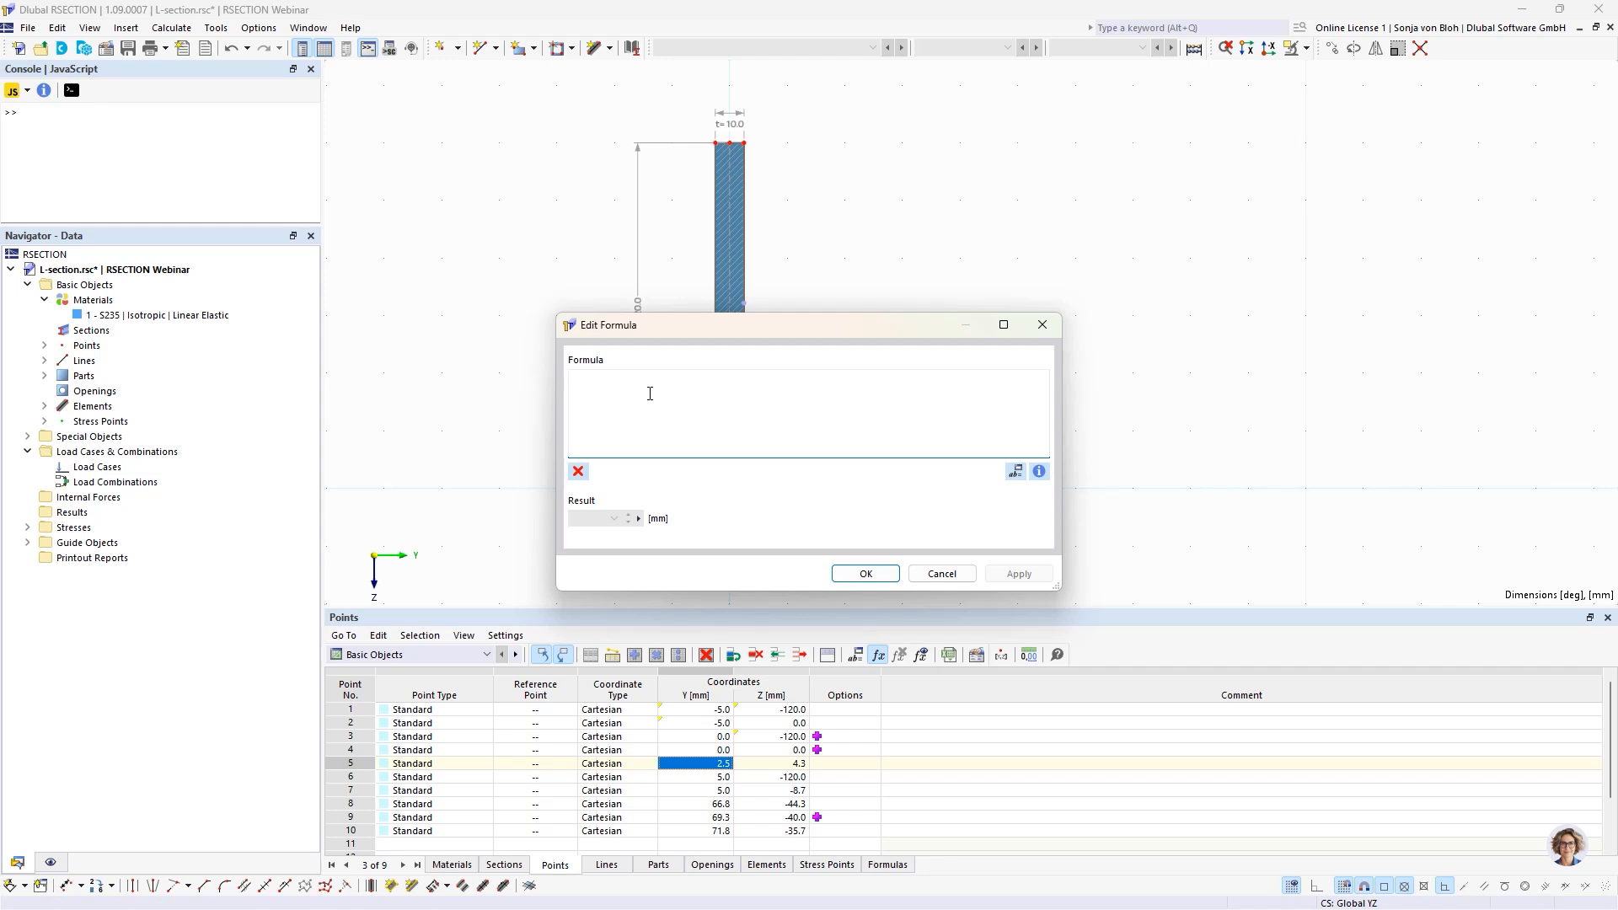
{"action": "type", "text": "t"}
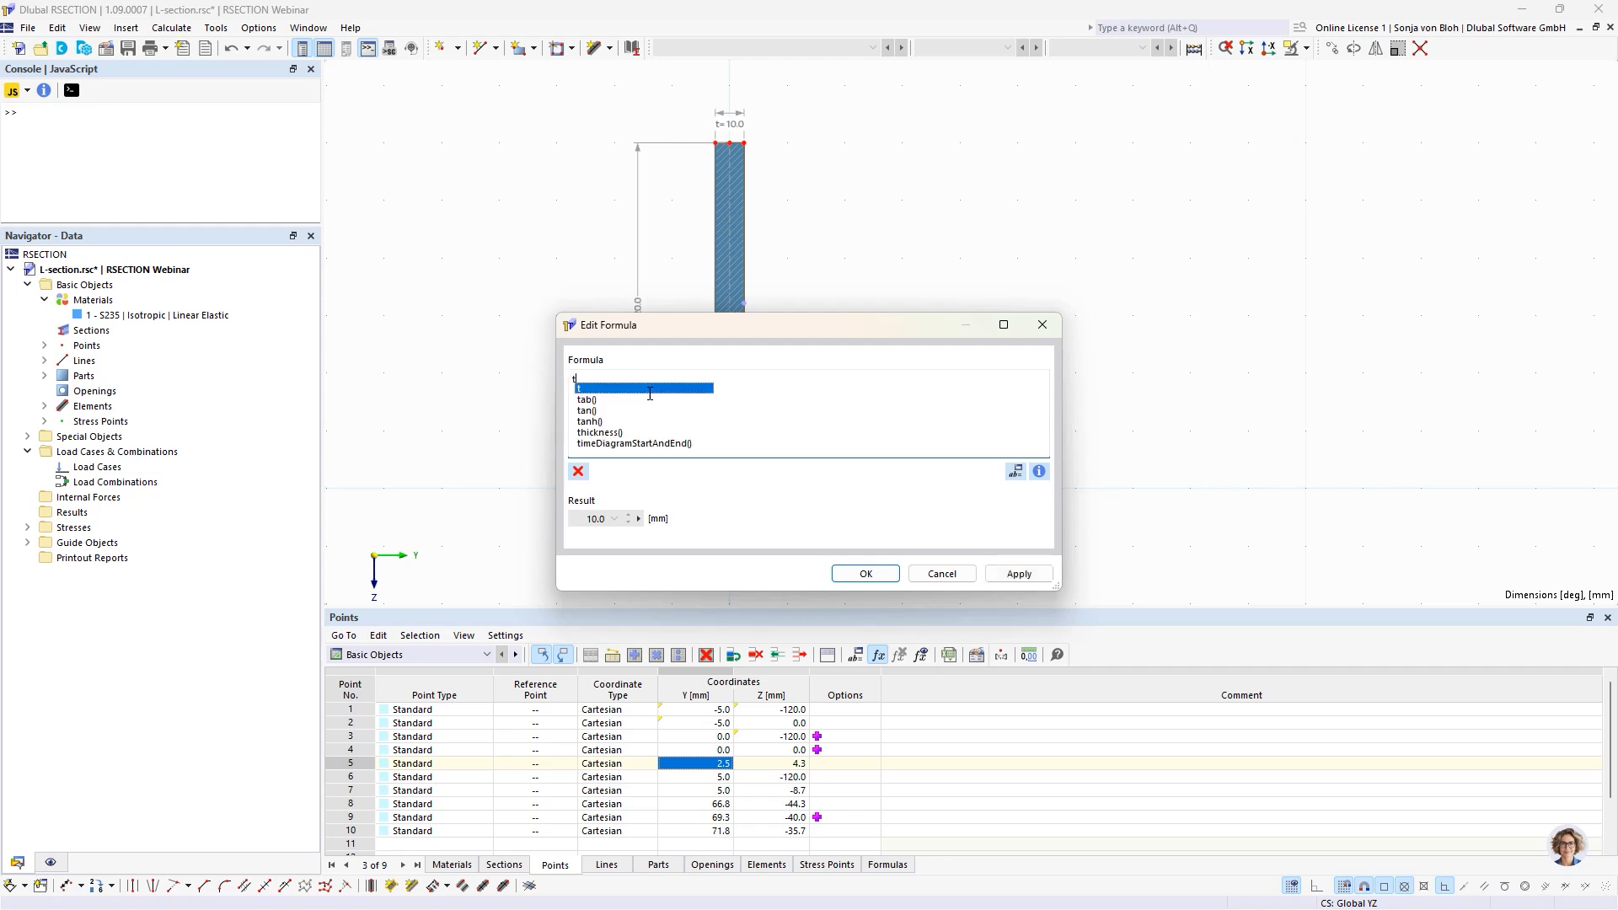
{"action": "type", "text": "/2"}
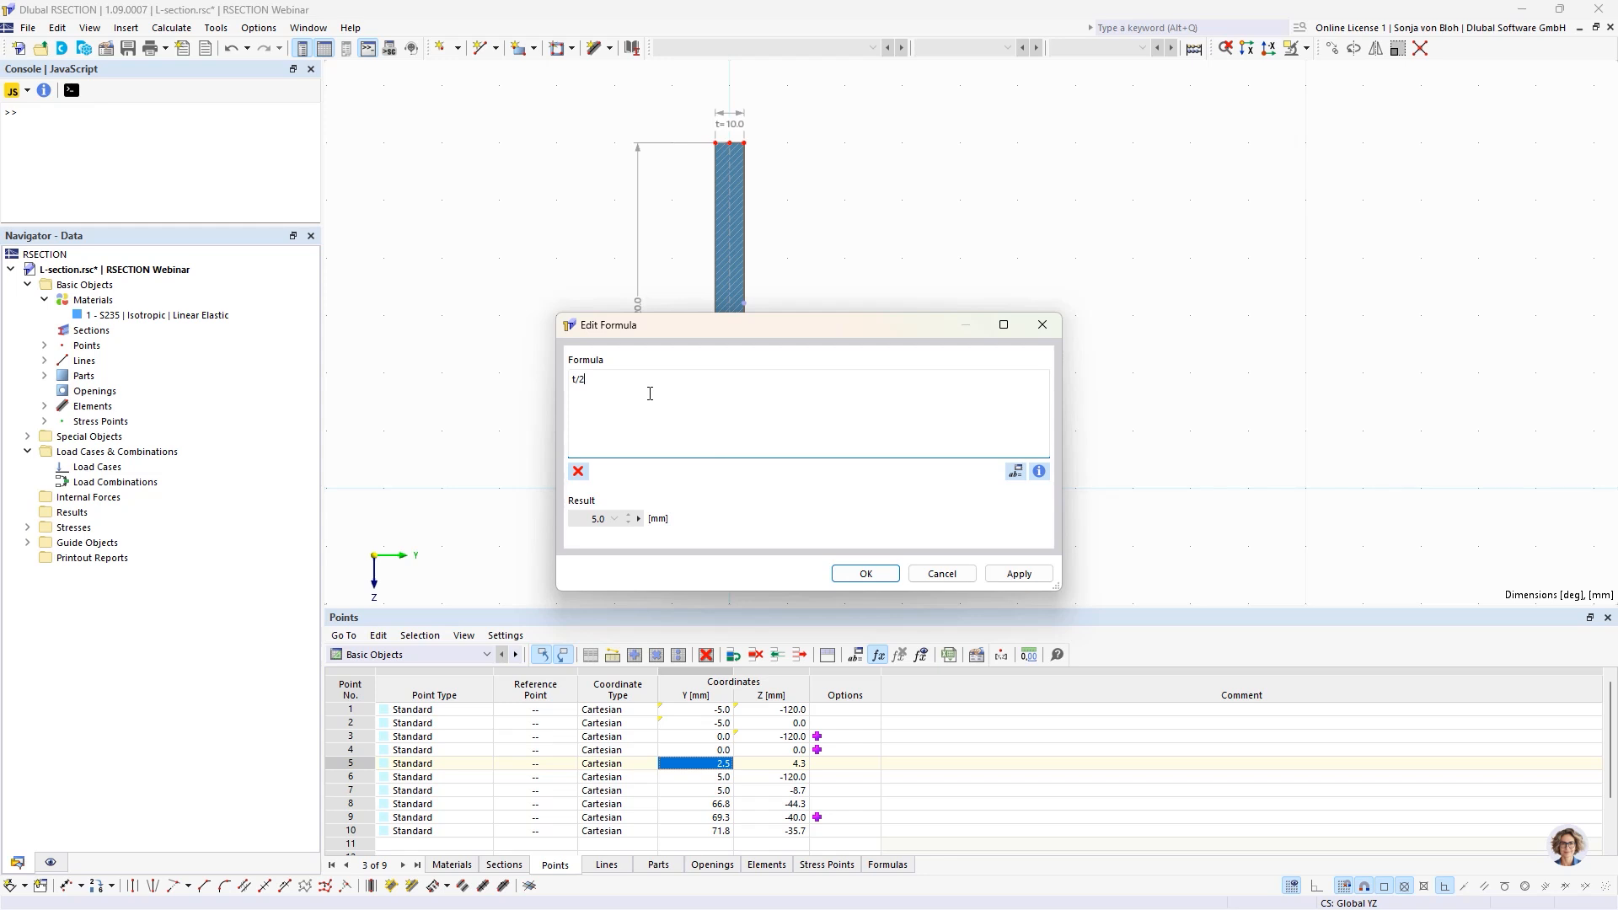
{"action": "type", "text": "*s"}
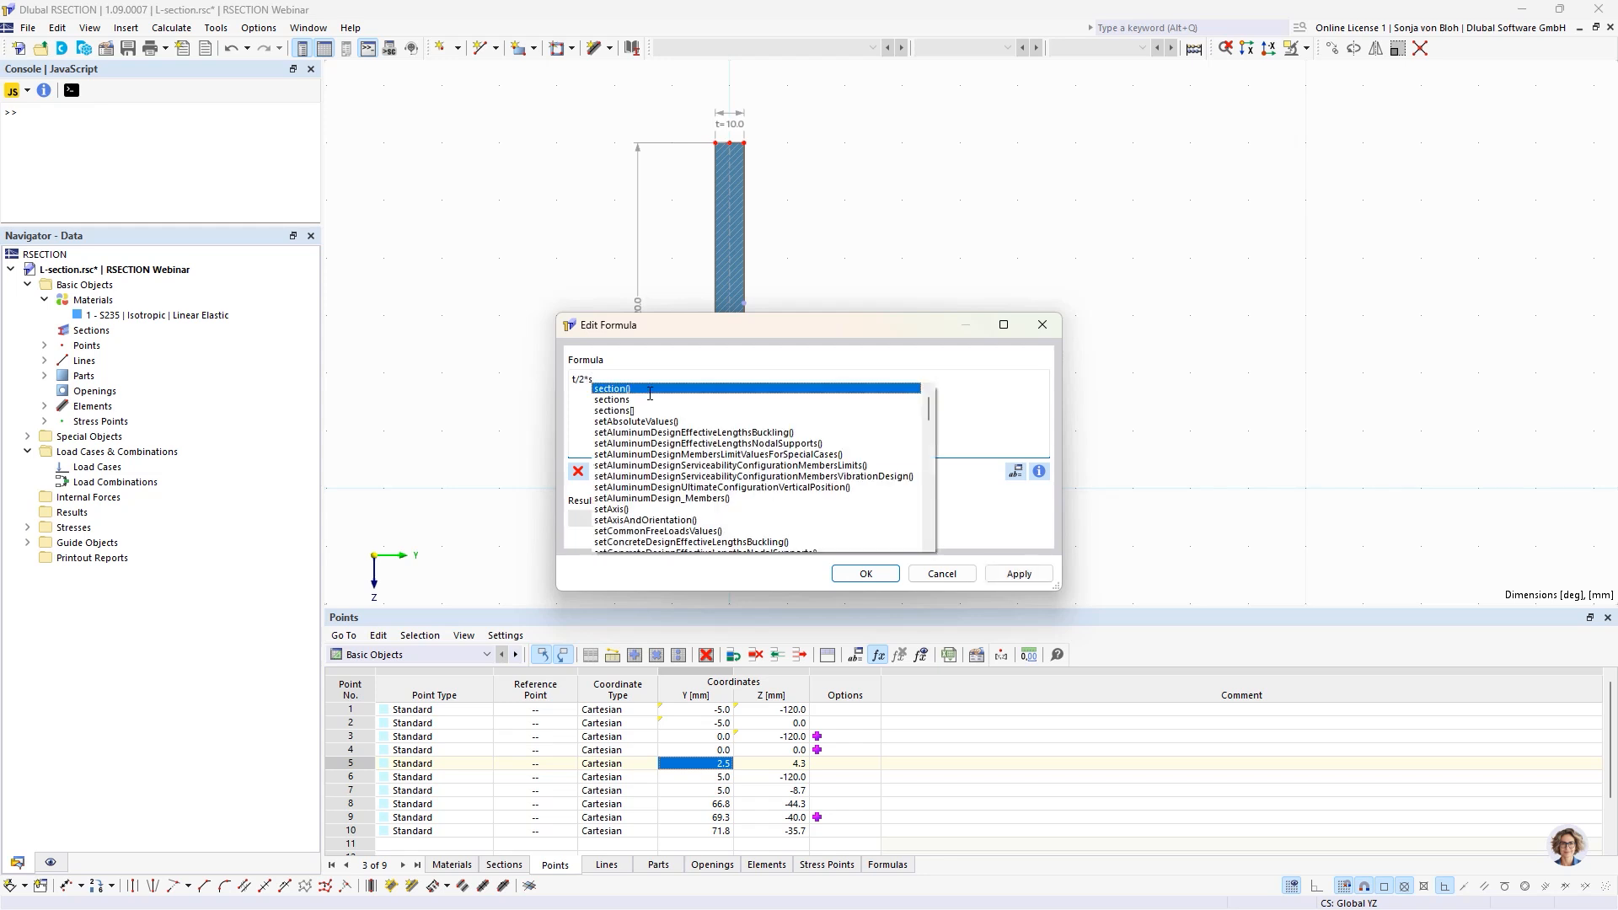
{"action": "type", "text": "in"}
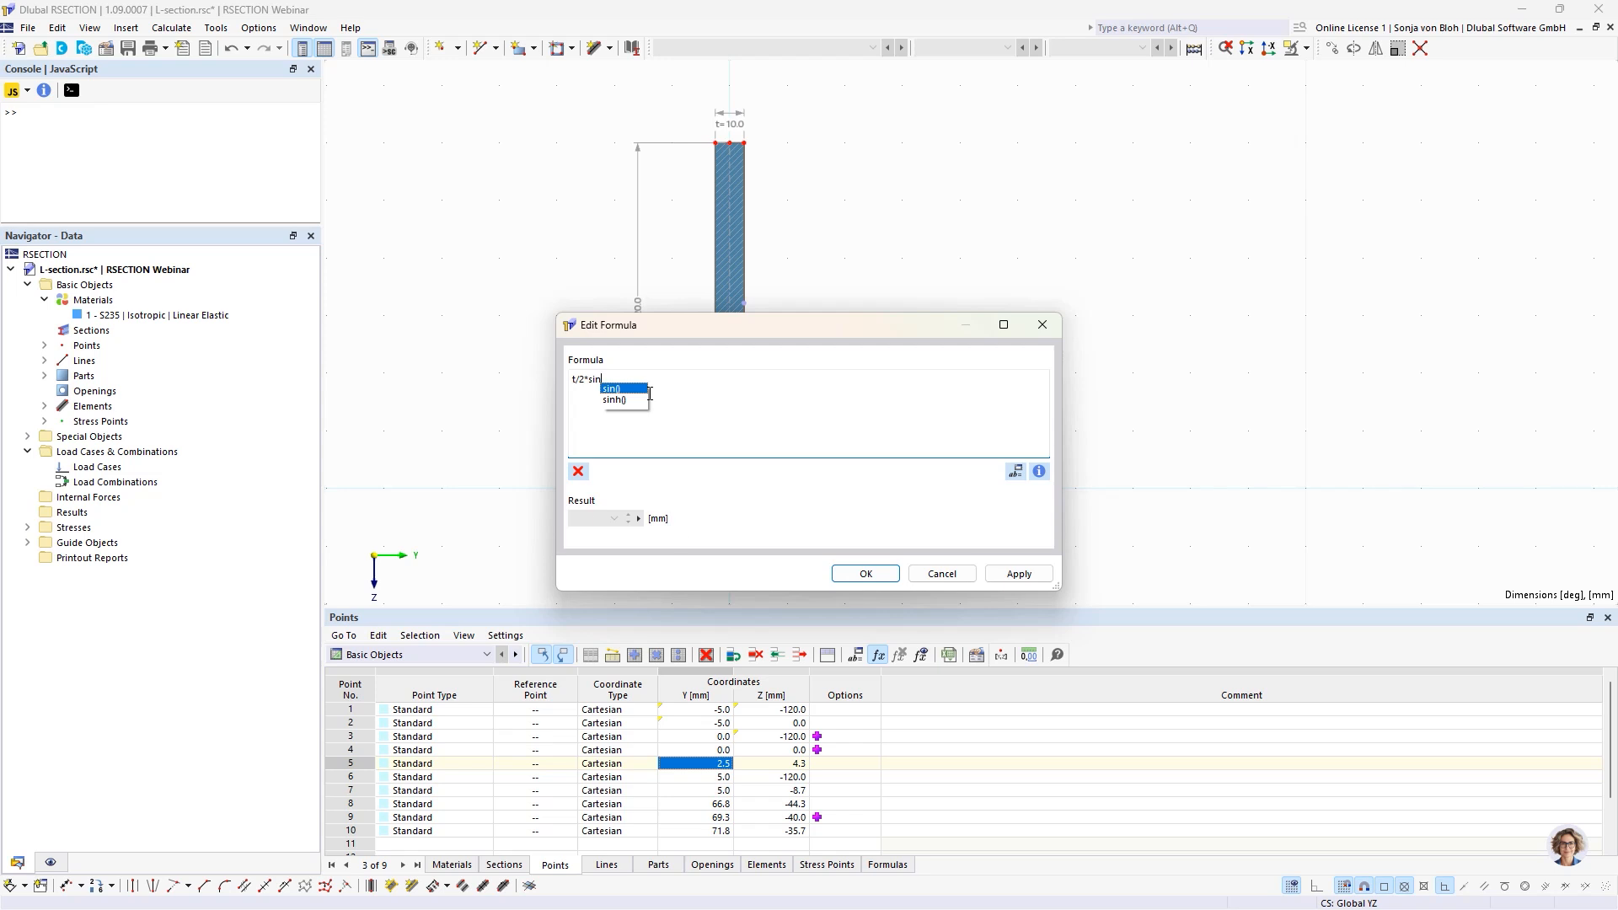
{"action": "type", "text": "(90"}
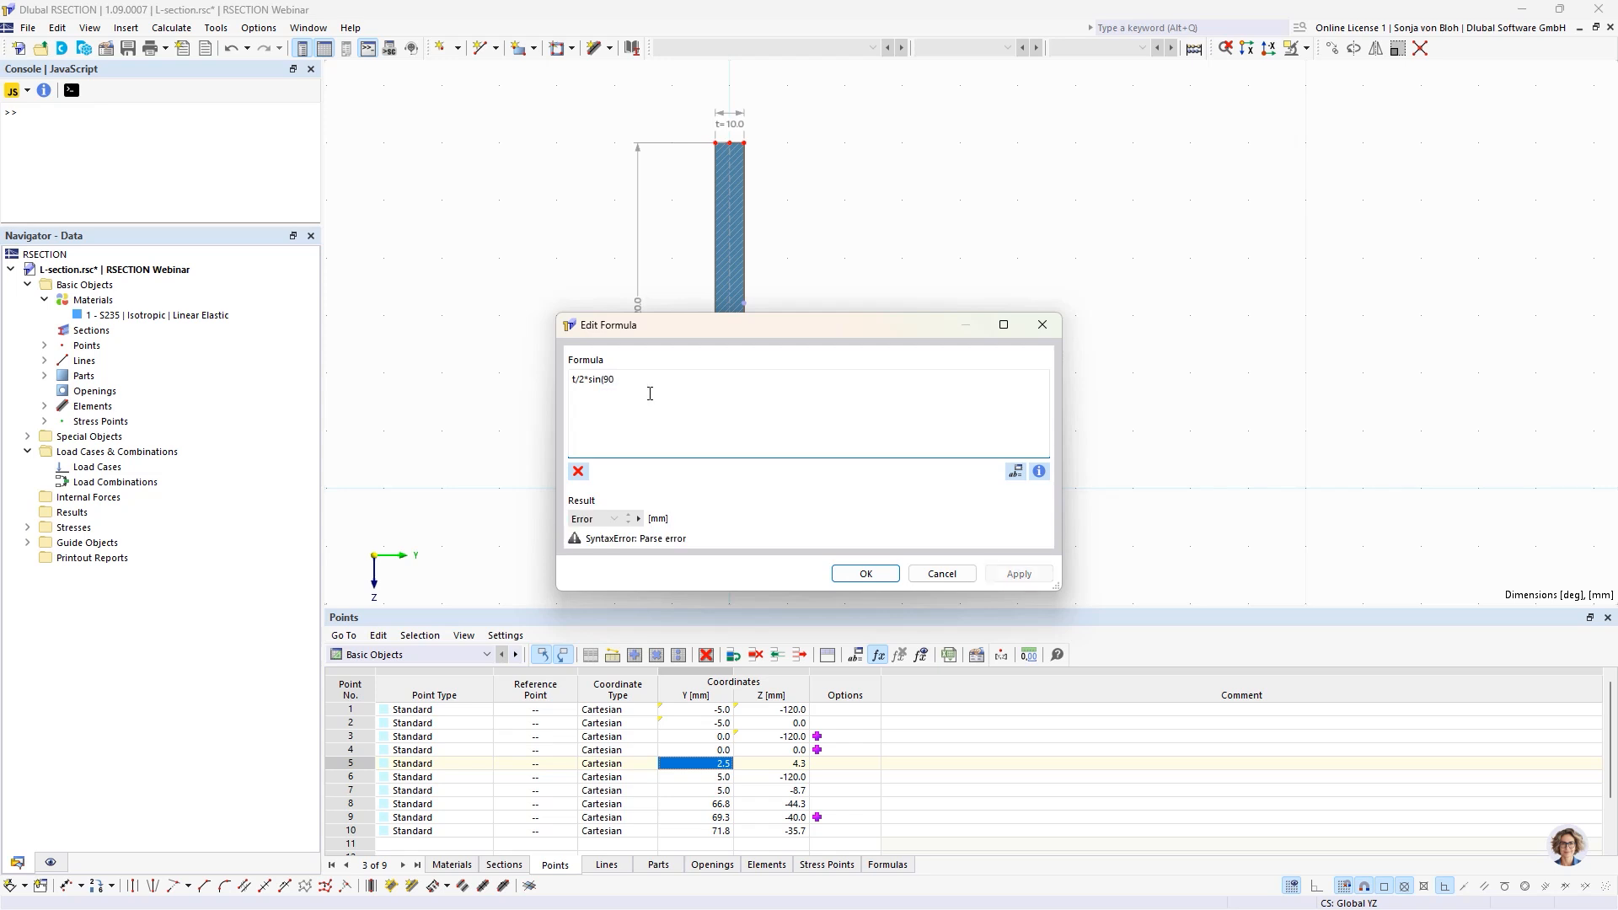
{"action": "type", "text": "-alpha)"}
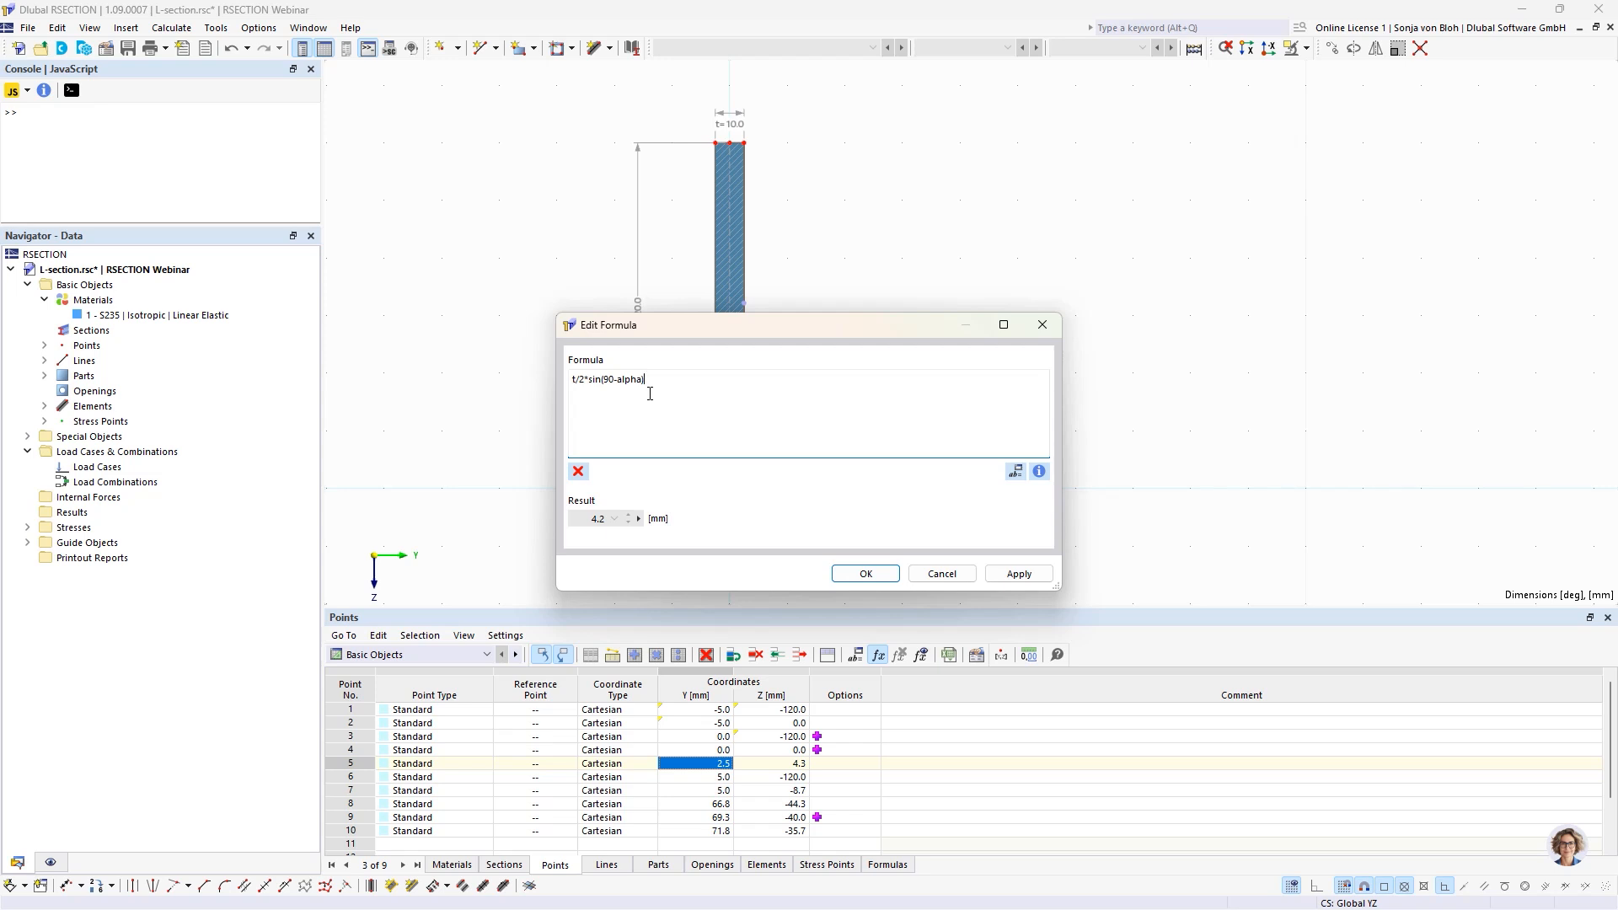
Step: Convert the angle in point 5's Y formula to radians so it reads t/2*sin(degrees2Radians(90-alpha)), and accept the formula
{"action": "double_click", "coordinate": [608, 381]}
{"action": "left_click", "coordinate": [605, 381]}
{"action": "type", "text": "degre"}
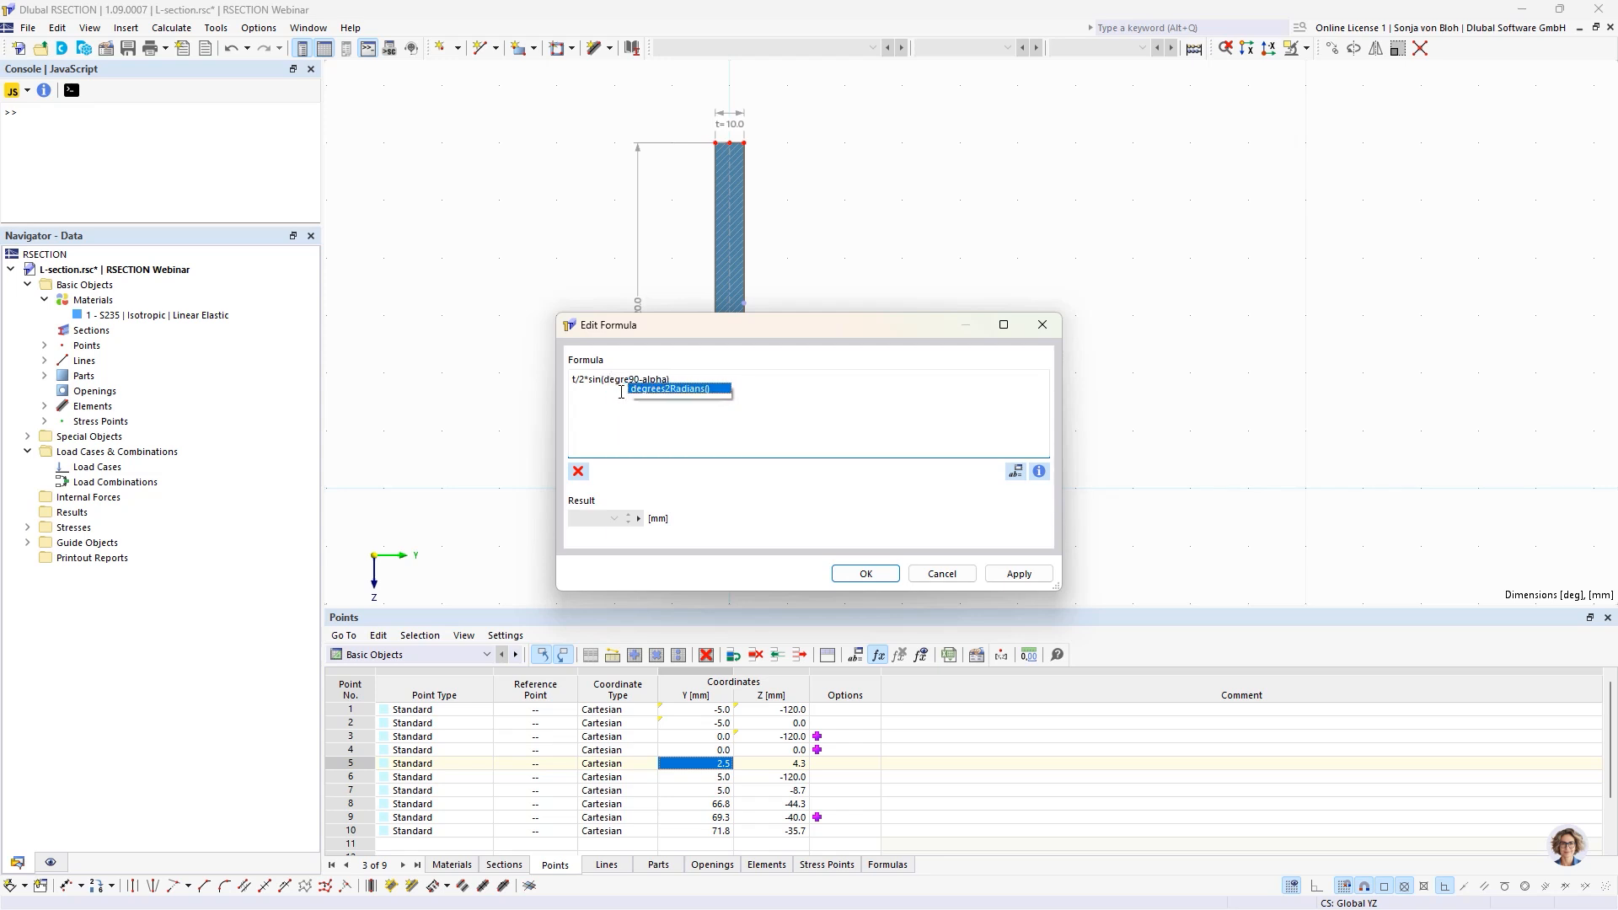
{"action": "type", "text": "es"}
{"action": "type", "text": "2Radian"}
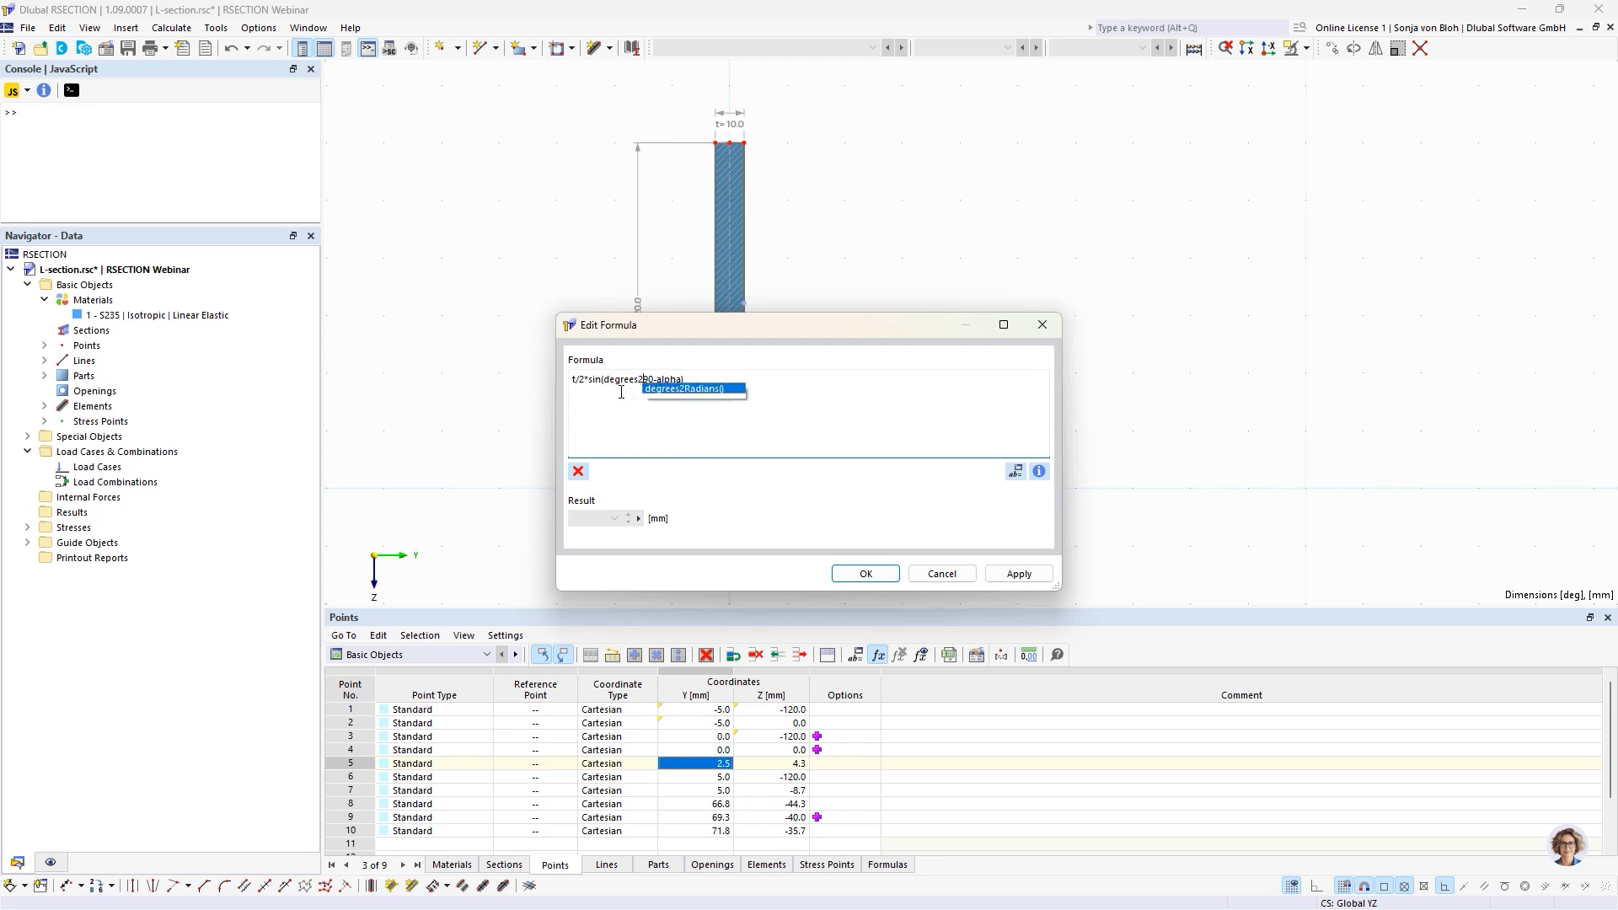
{"action": "type", "text": "s"}
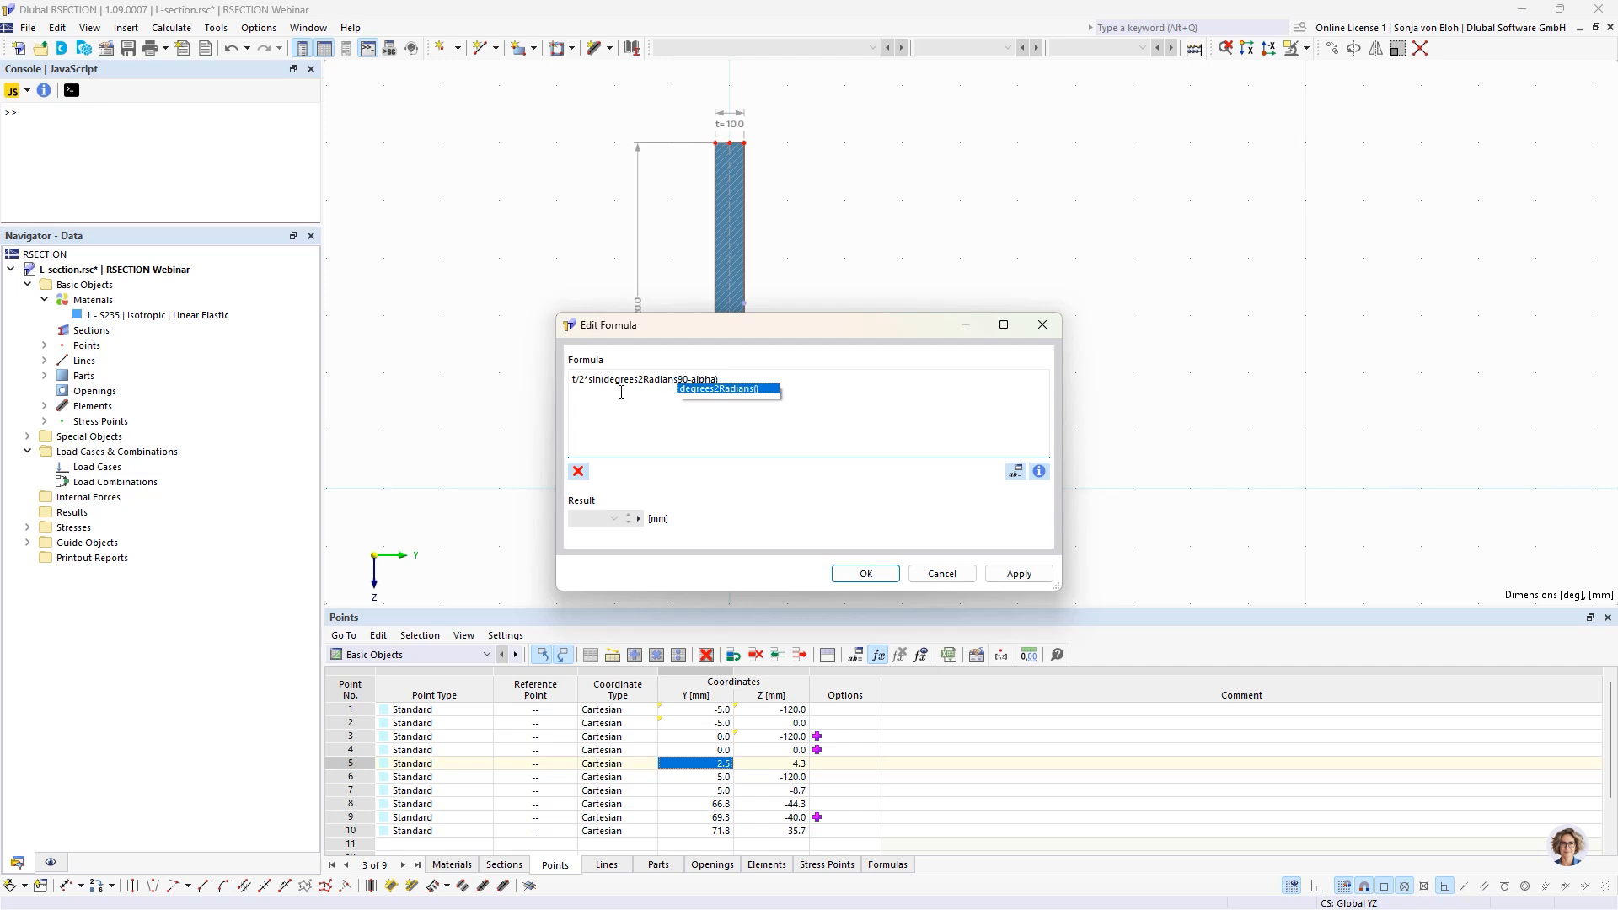
{"action": "type", "text": "(90"}
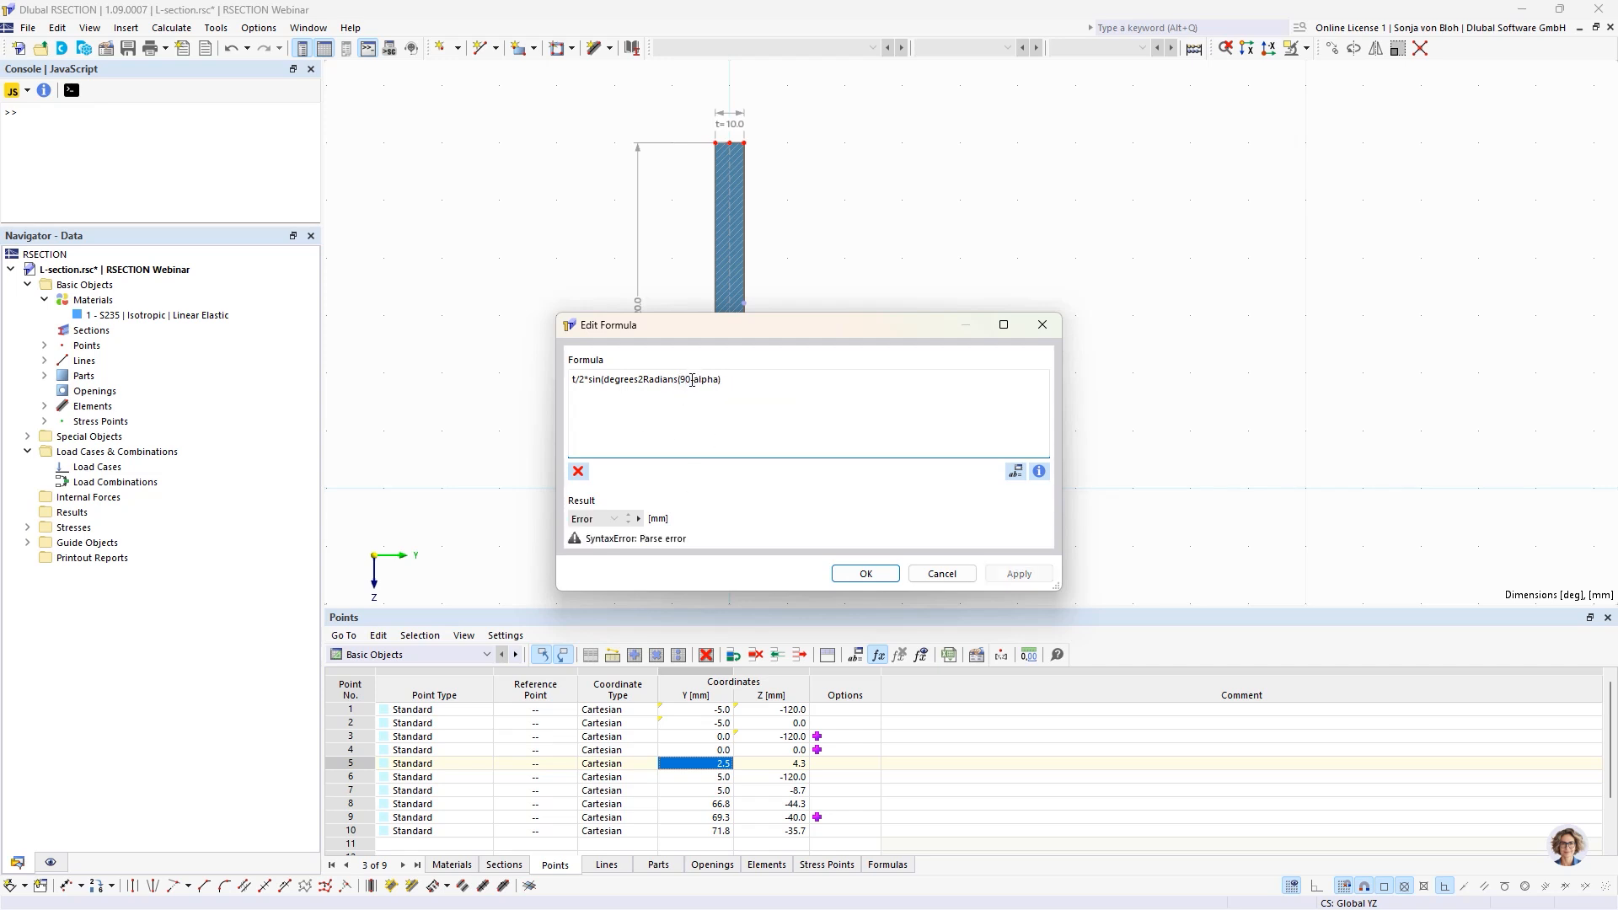
{"action": "type", "text": "-"}
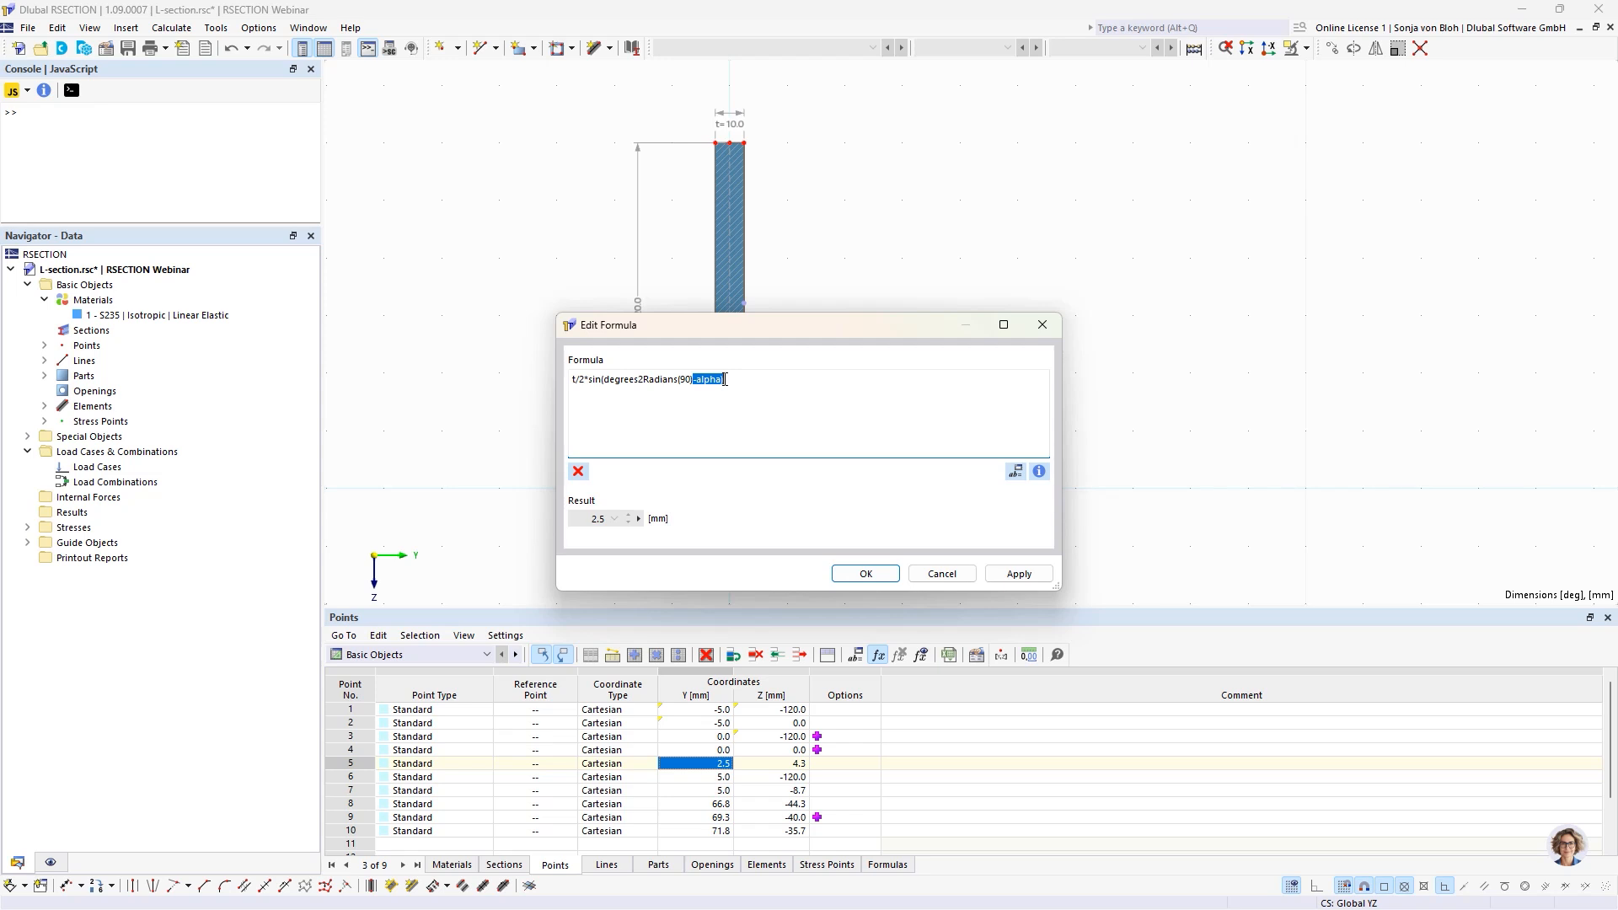
{"action": "left_click", "coordinate": [864, 572]}
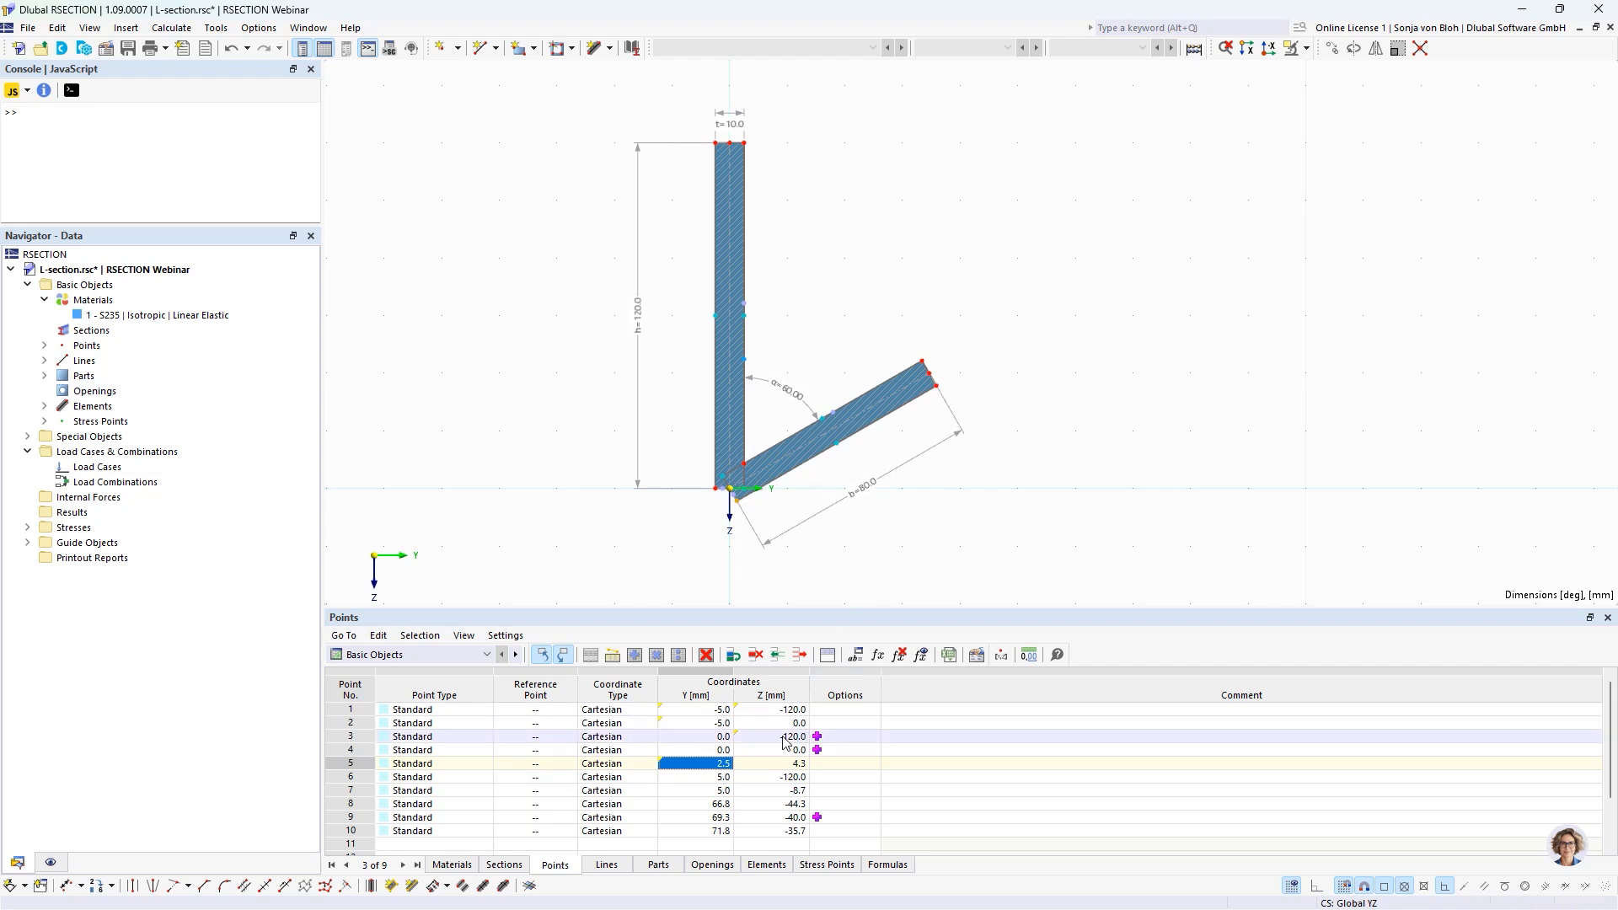
Step: Define the thickness of elements 1 and 2 with the formula =t
{"action": "left_click", "coordinate": [706, 710]}
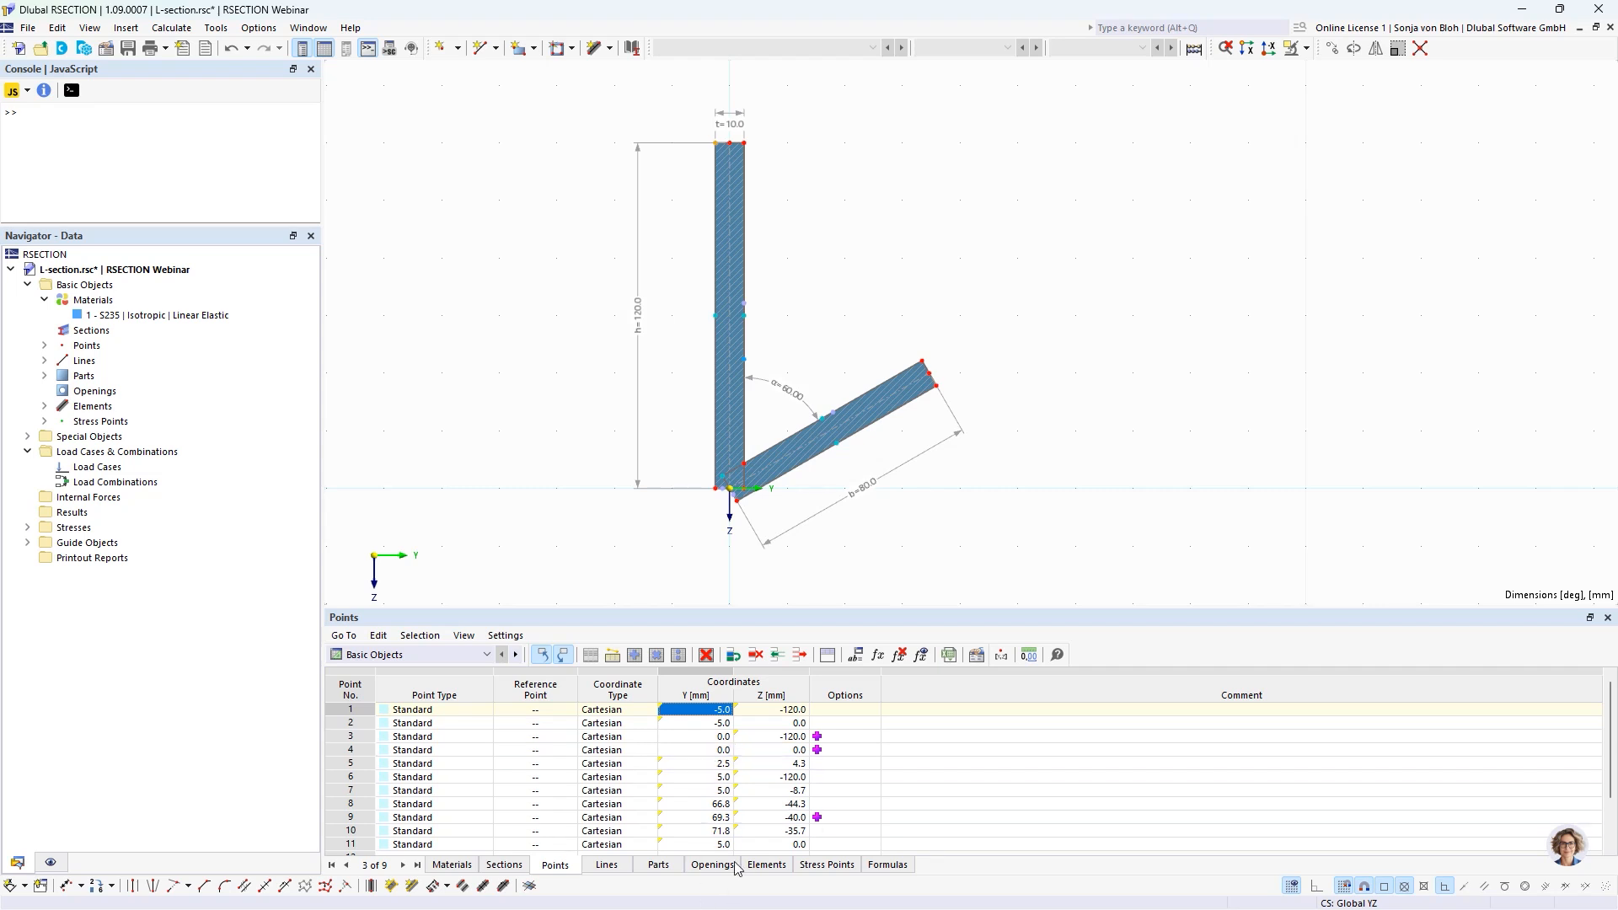
{"action": "left_click", "coordinate": [766, 865]}
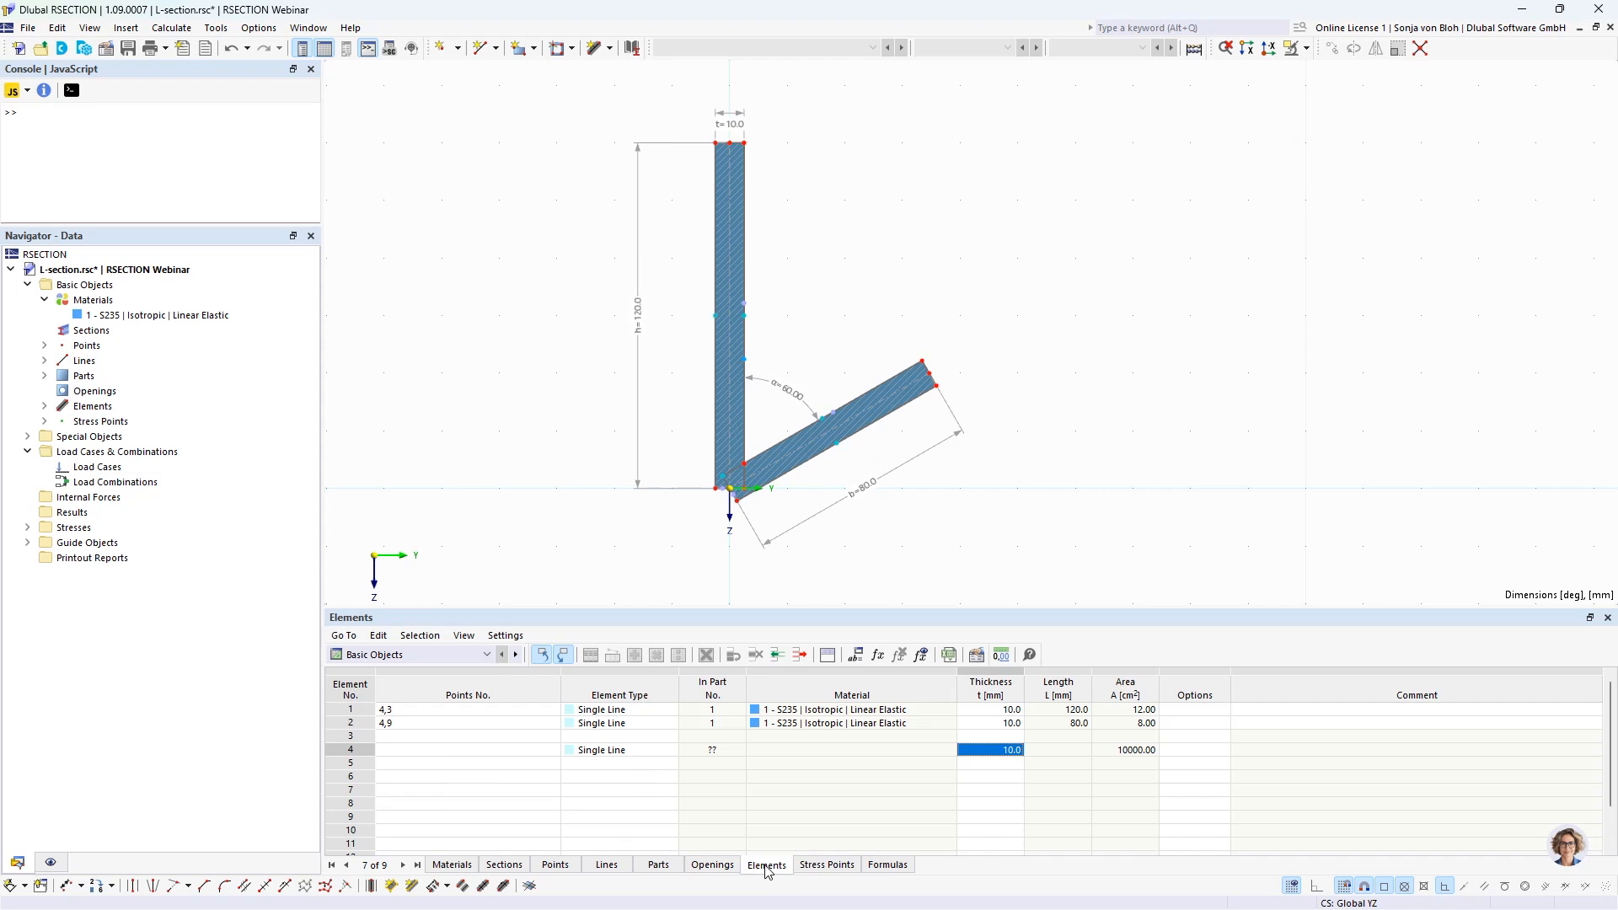
{"action": "left_click", "coordinate": [995, 710]}
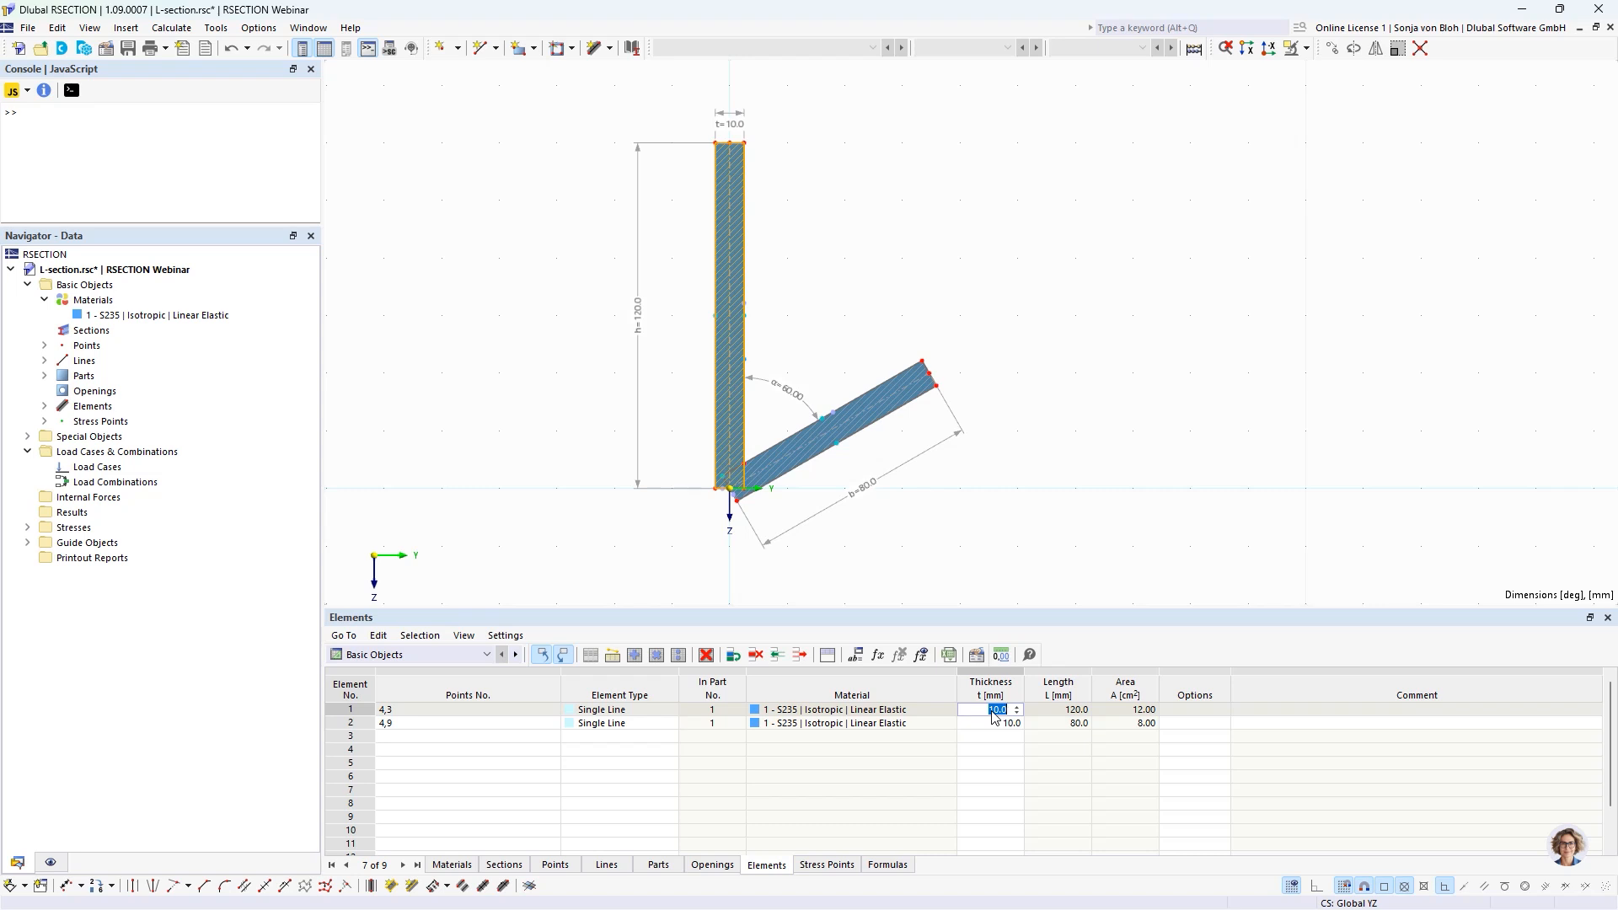
{"action": "type", "text": "=t"}
{"action": "left_click", "coordinate": [992, 726]}
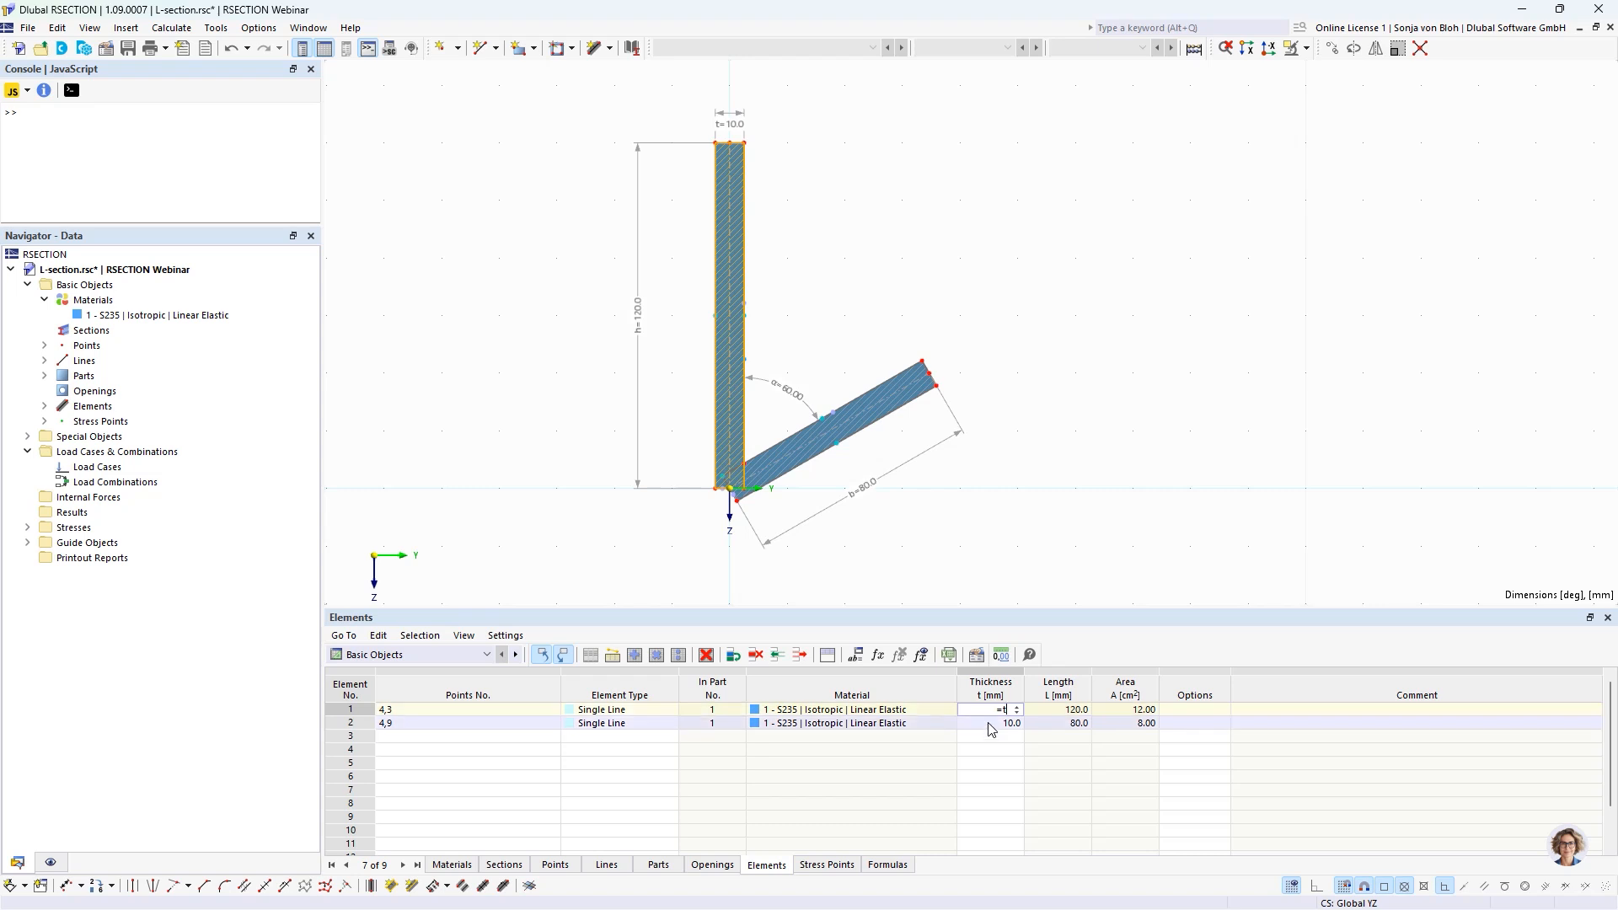
{"action": "left_click", "coordinate": [992, 726]}
{"action": "type", "text": "="}
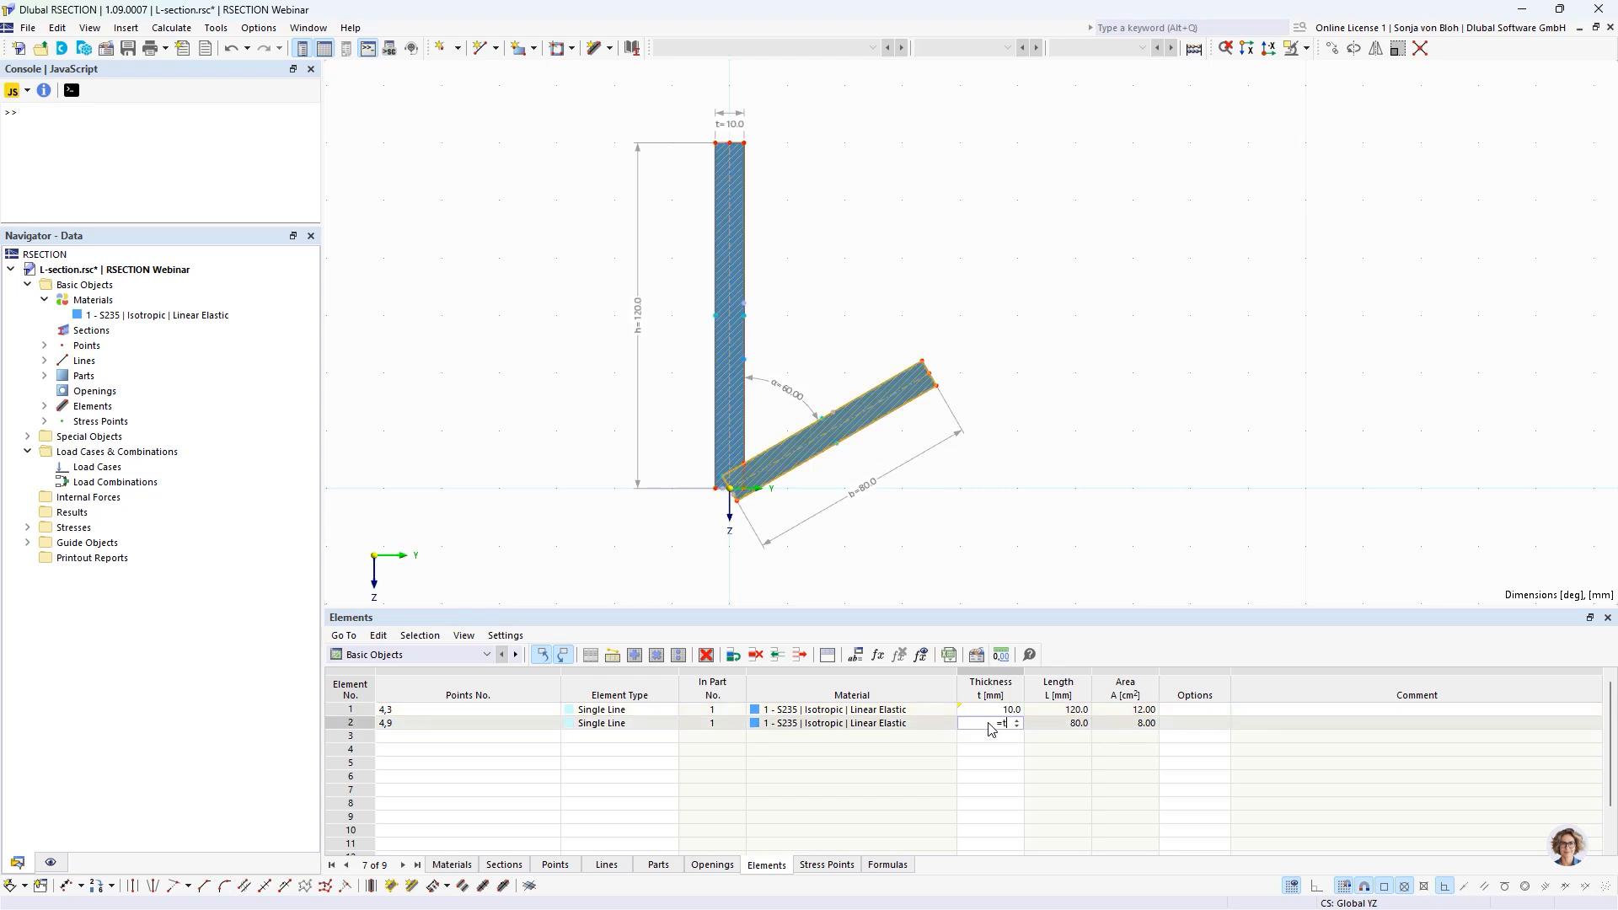
{"action": "type", "text": "t"}
{"action": "left_click", "coordinate": [990, 750]}
{"action": "left_click", "coordinate": [991, 750]}
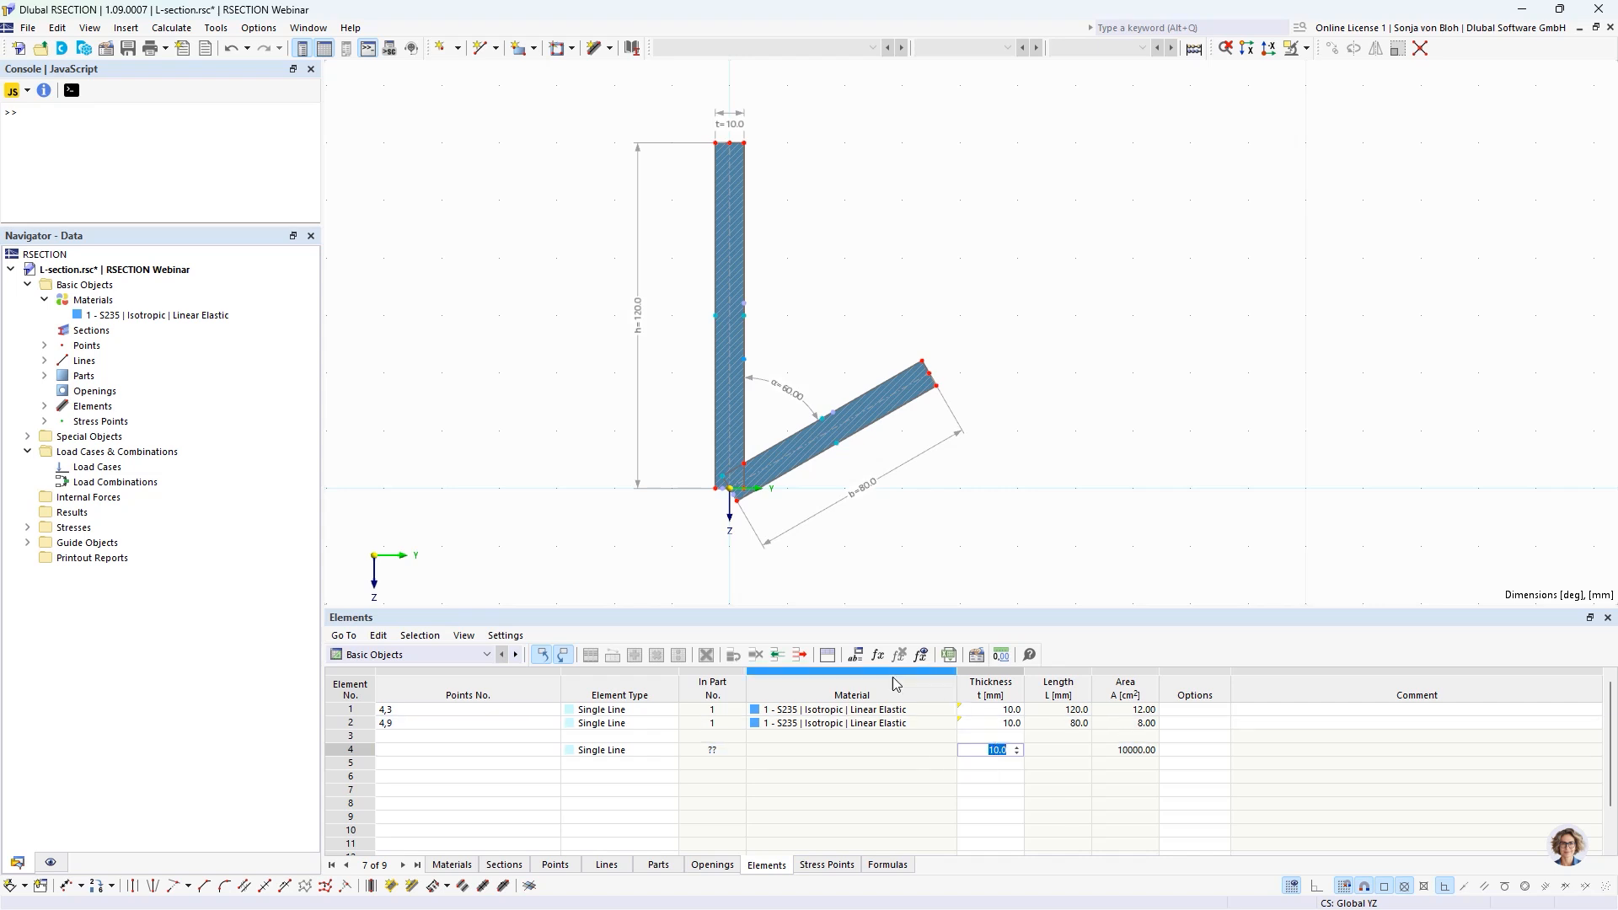
Step: Set the global parameters h and b to 180 mm each
{"action": "left_click", "coordinate": [856, 654]}
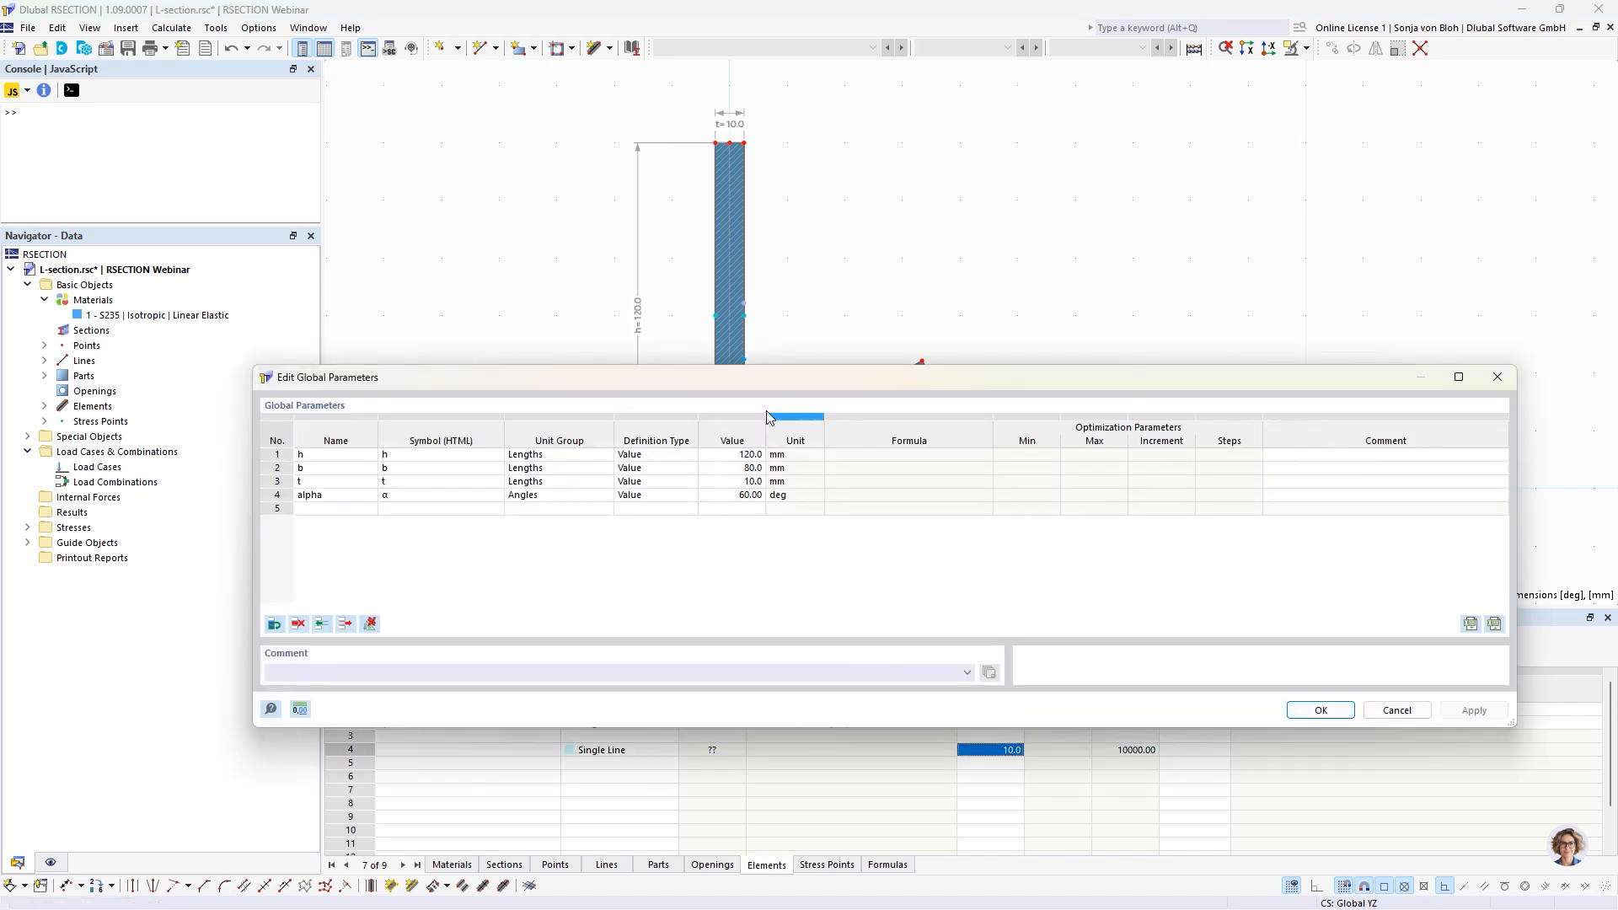
{"action": "mouse_move", "coordinate": [747, 372]}
{"action": "left_mouse_down"}
{"action": "mouse_move", "coordinate": [783, 433]}
{"action": "mouse_move", "coordinate": [798, 553]}
{"action": "left_mouse_up"}
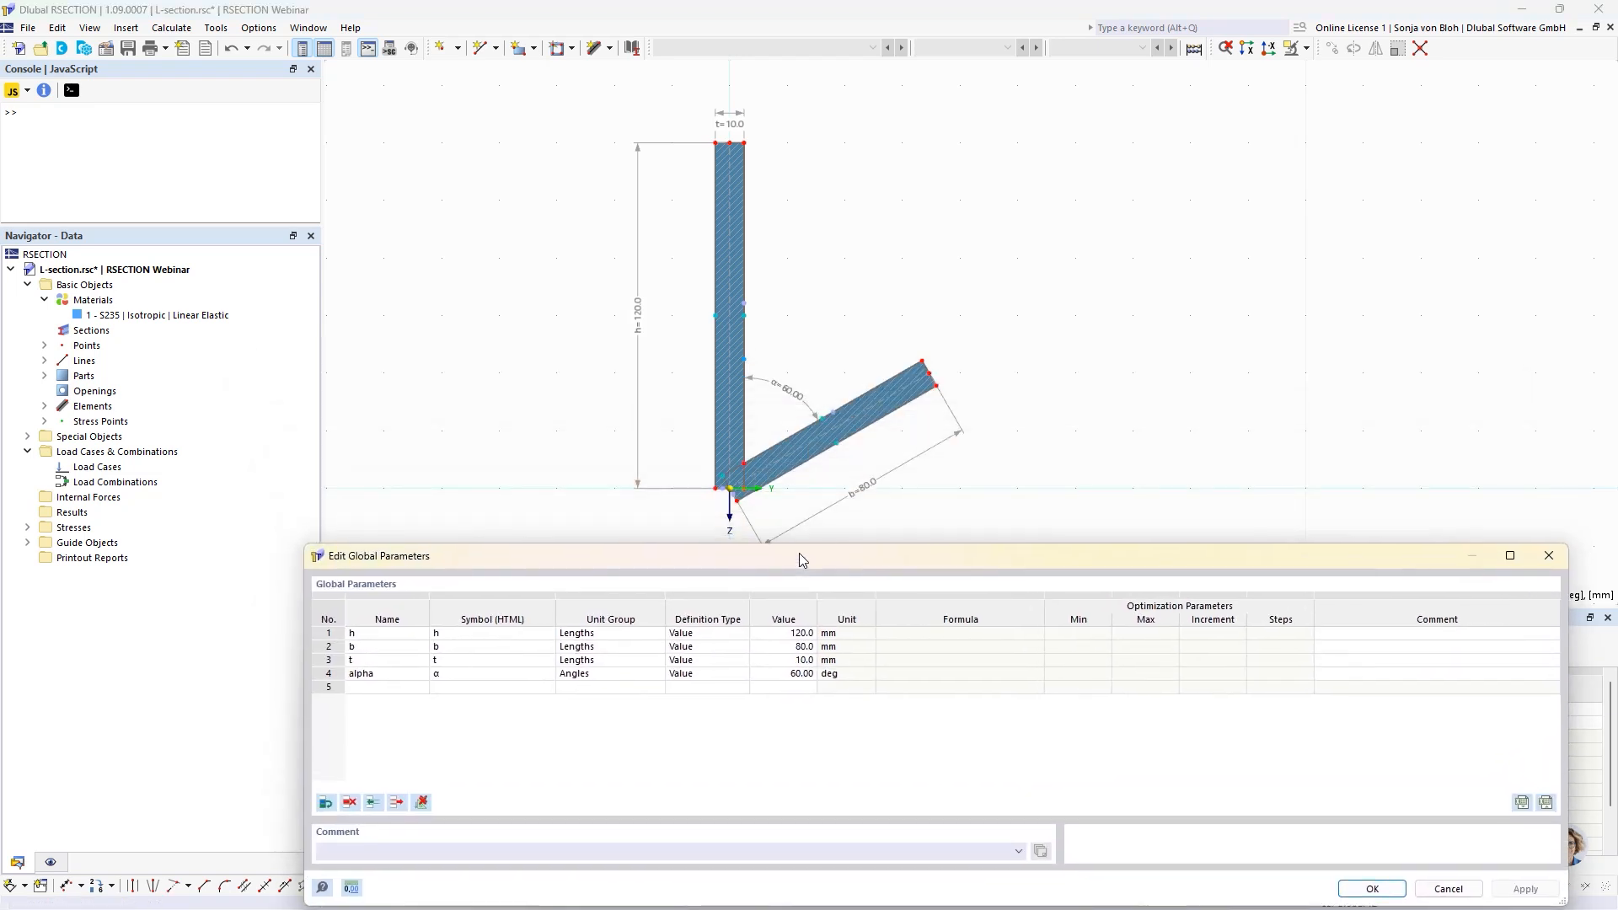
{"action": "left_click", "coordinate": [779, 635]}
{"action": "type", "text": "180"}
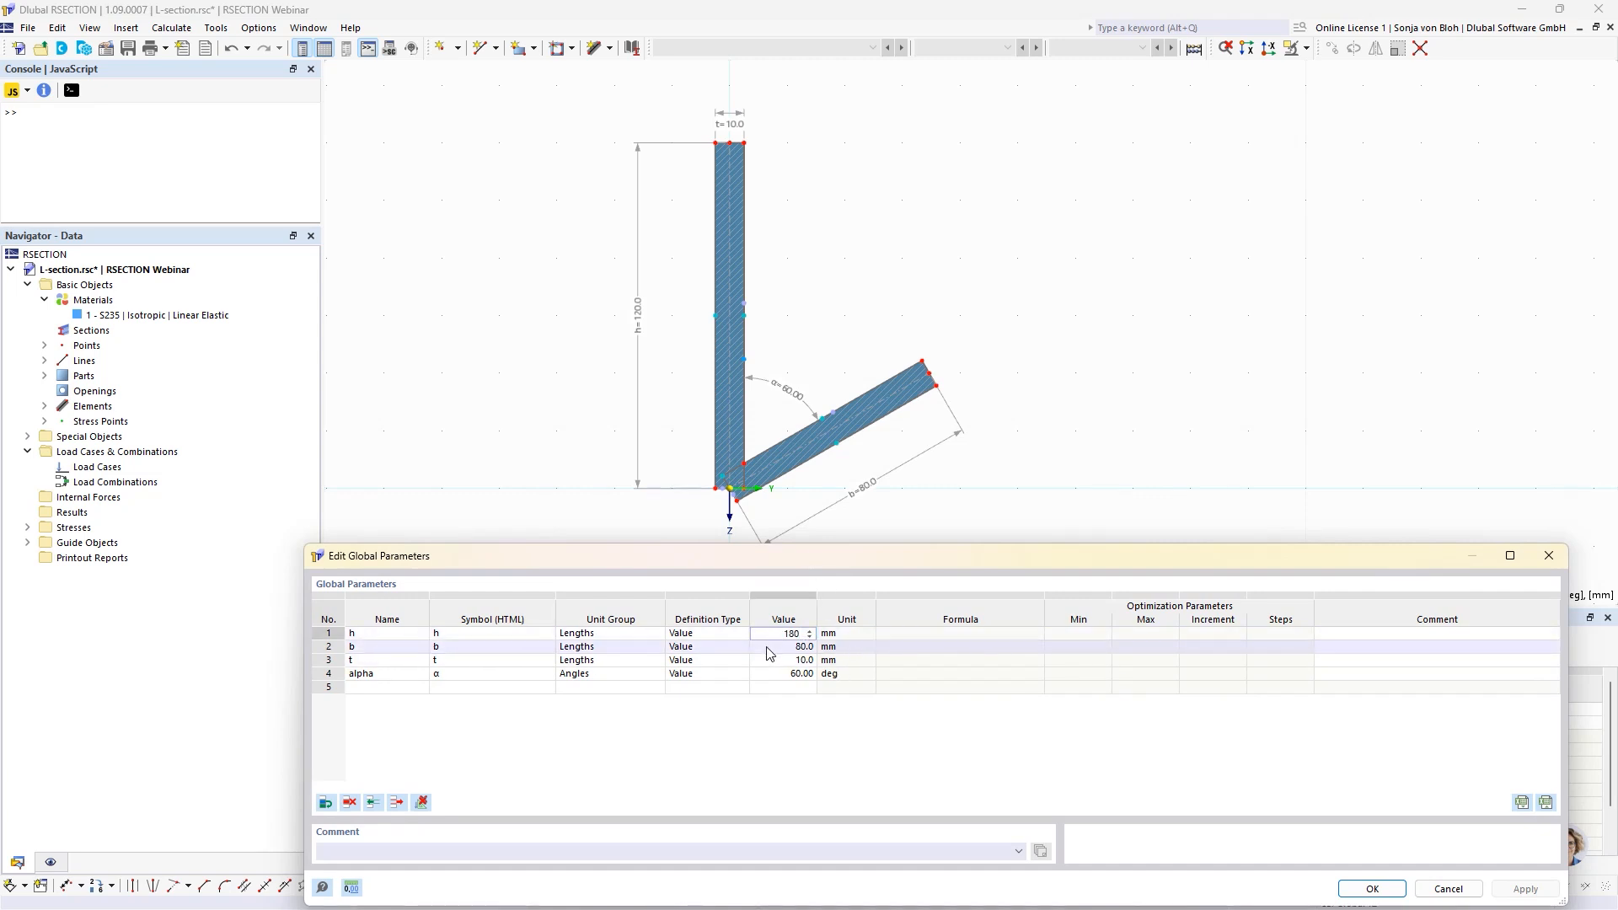
{"action": "key", "text": "Return"}
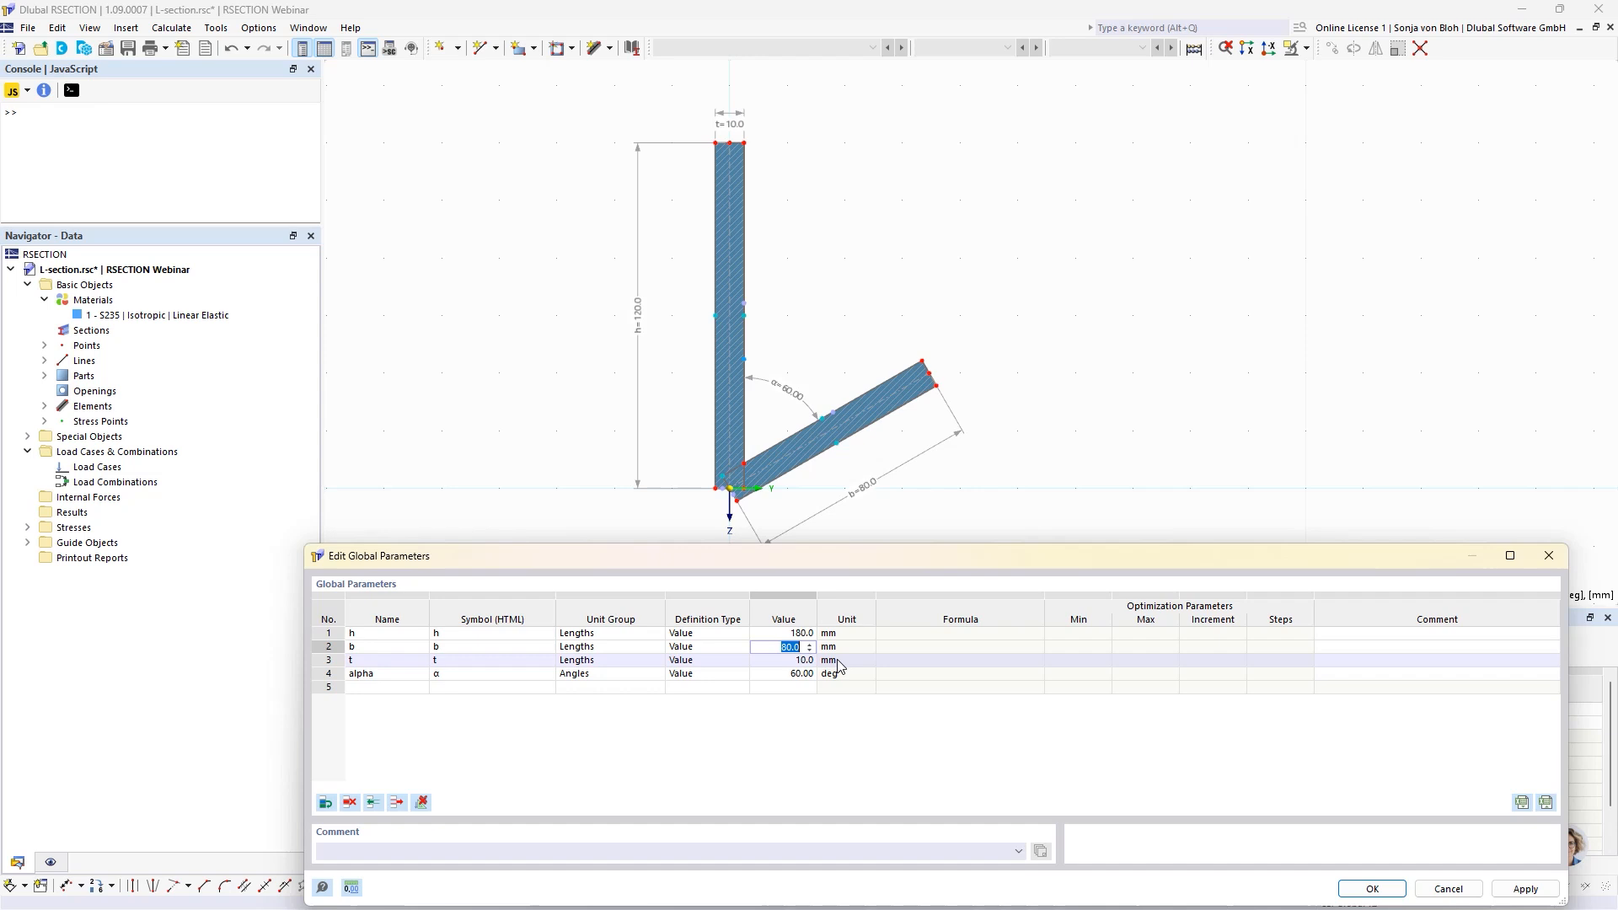
{"action": "type", "text": "180"}
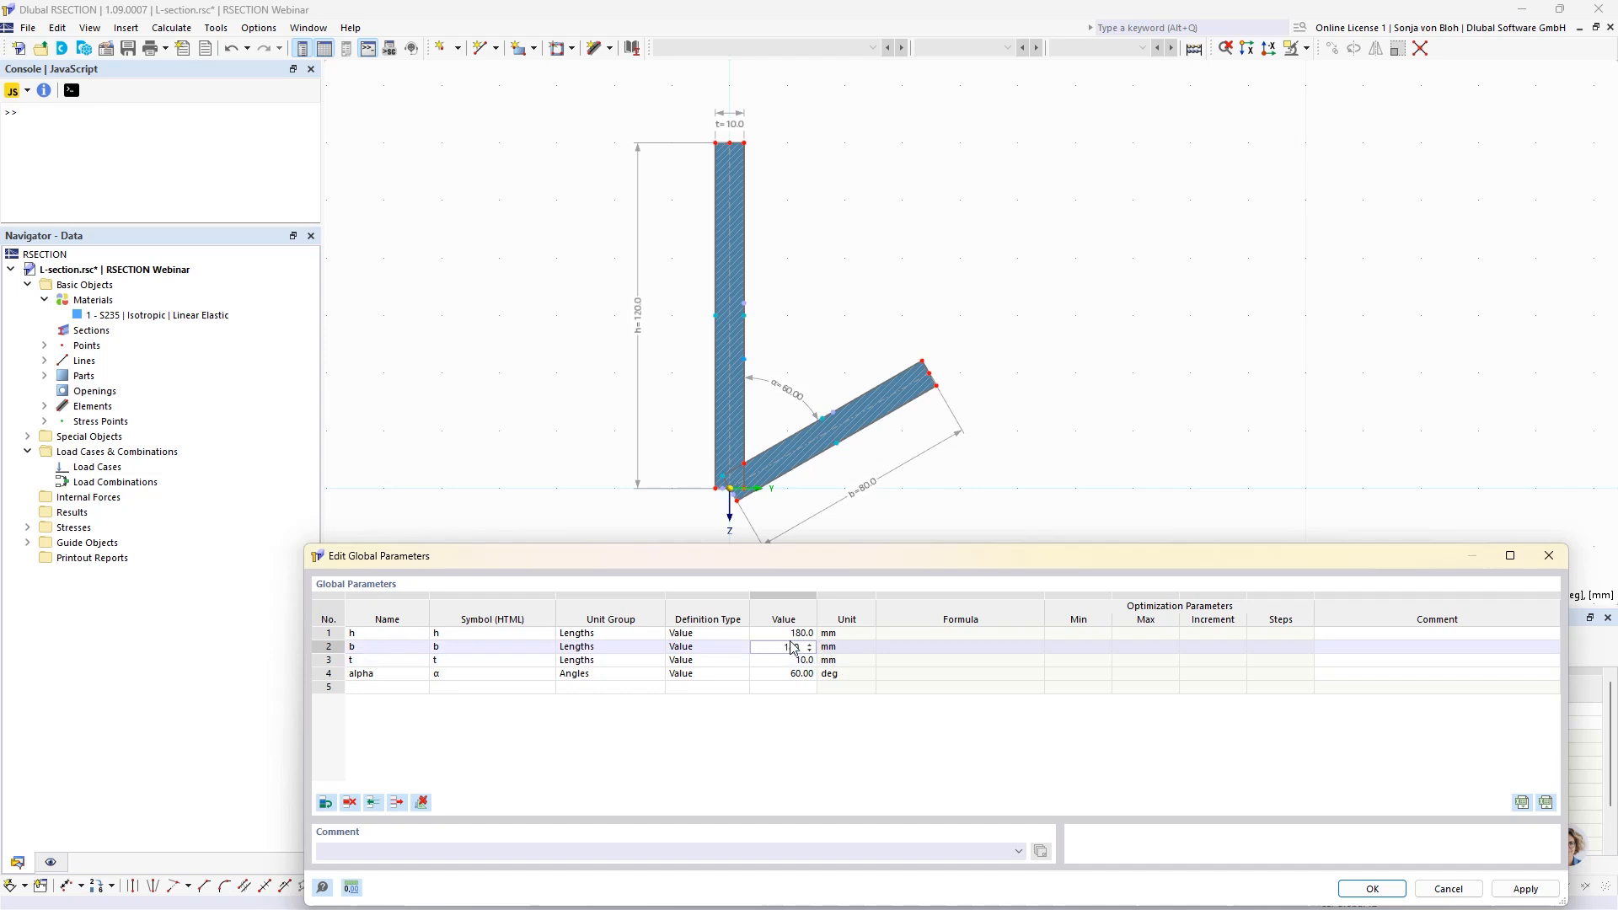
Step: Set the global parameters t to 5 mm and alpha to 30°, apply them, and save the section file
{"action": "left_click", "coordinate": [768, 664]}
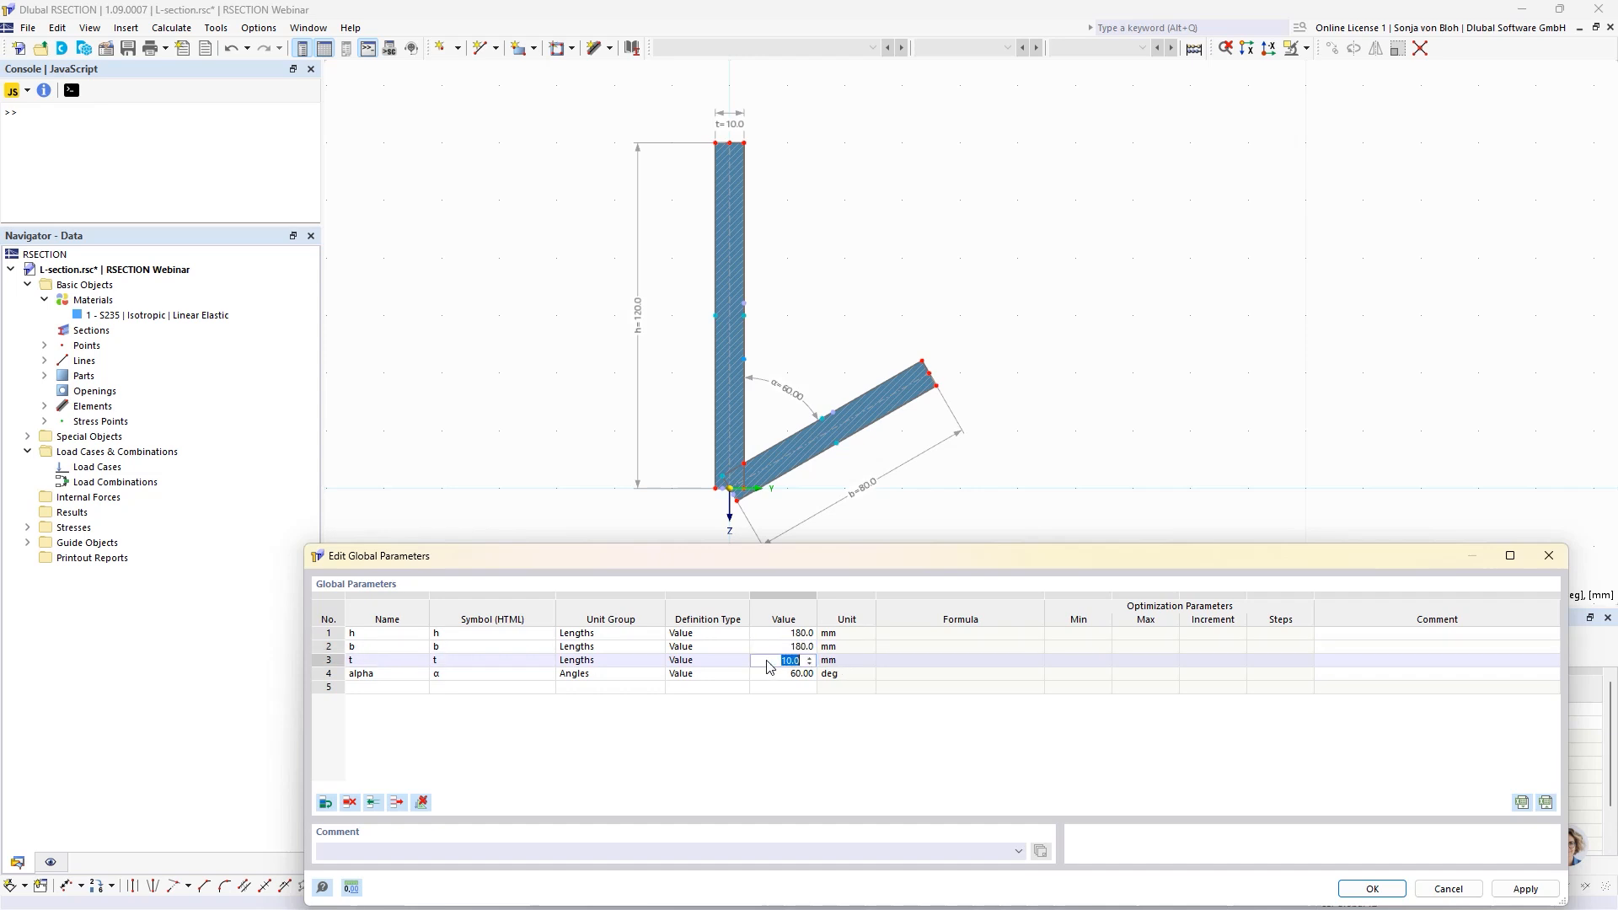
{"action": "type", "text": "5"}
{"action": "left_click", "coordinate": [782, 674]}
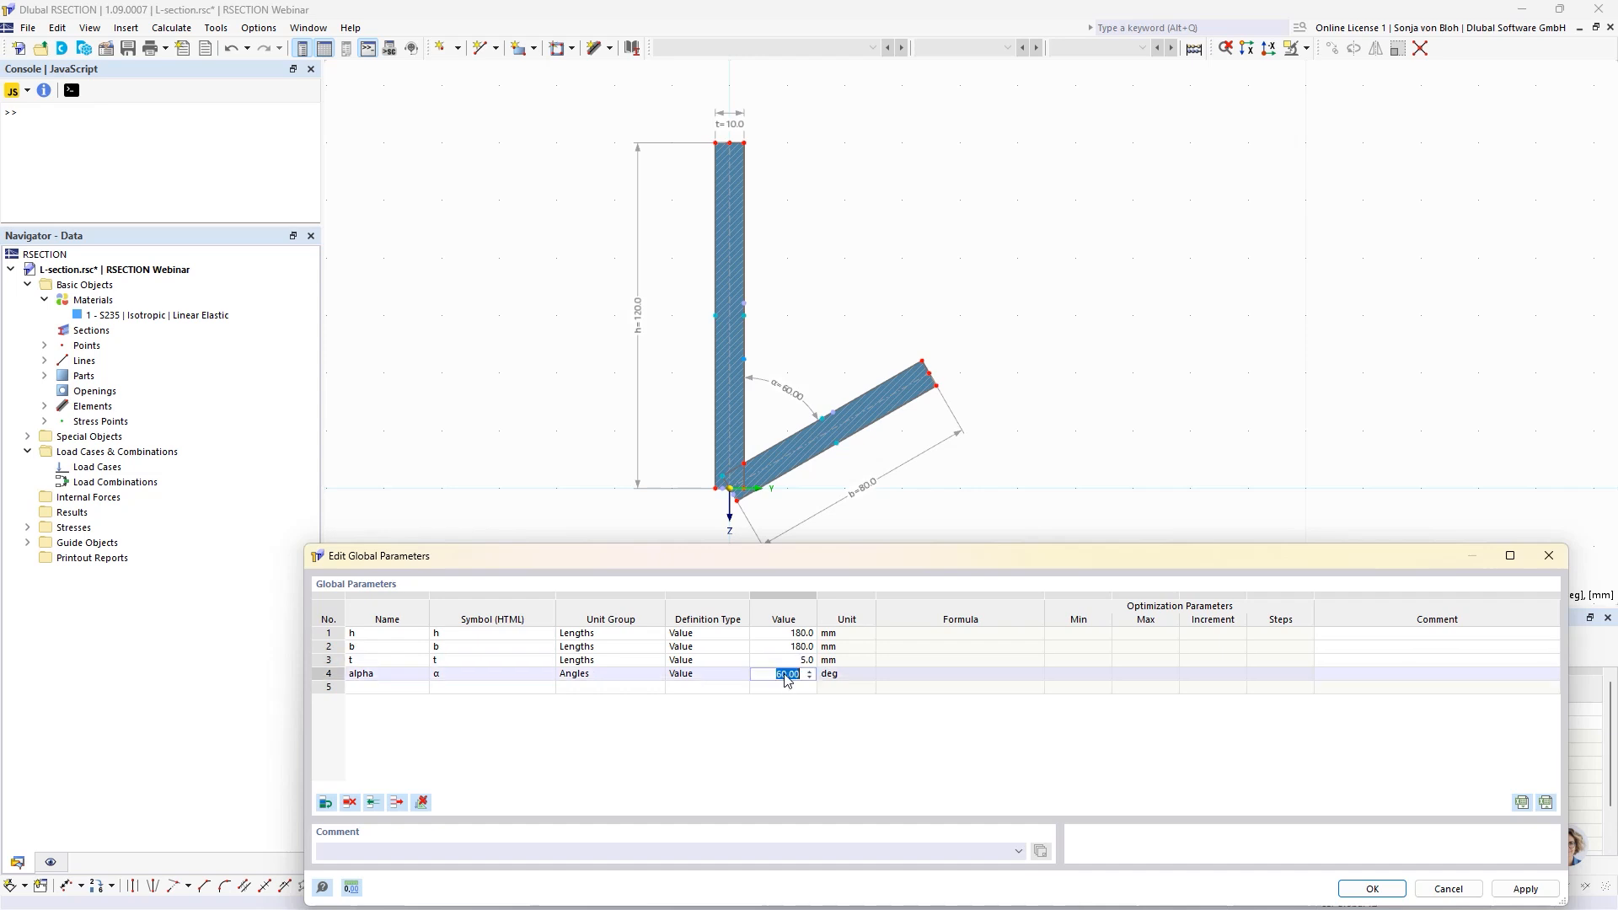
{"action": "type", "text": "30"}
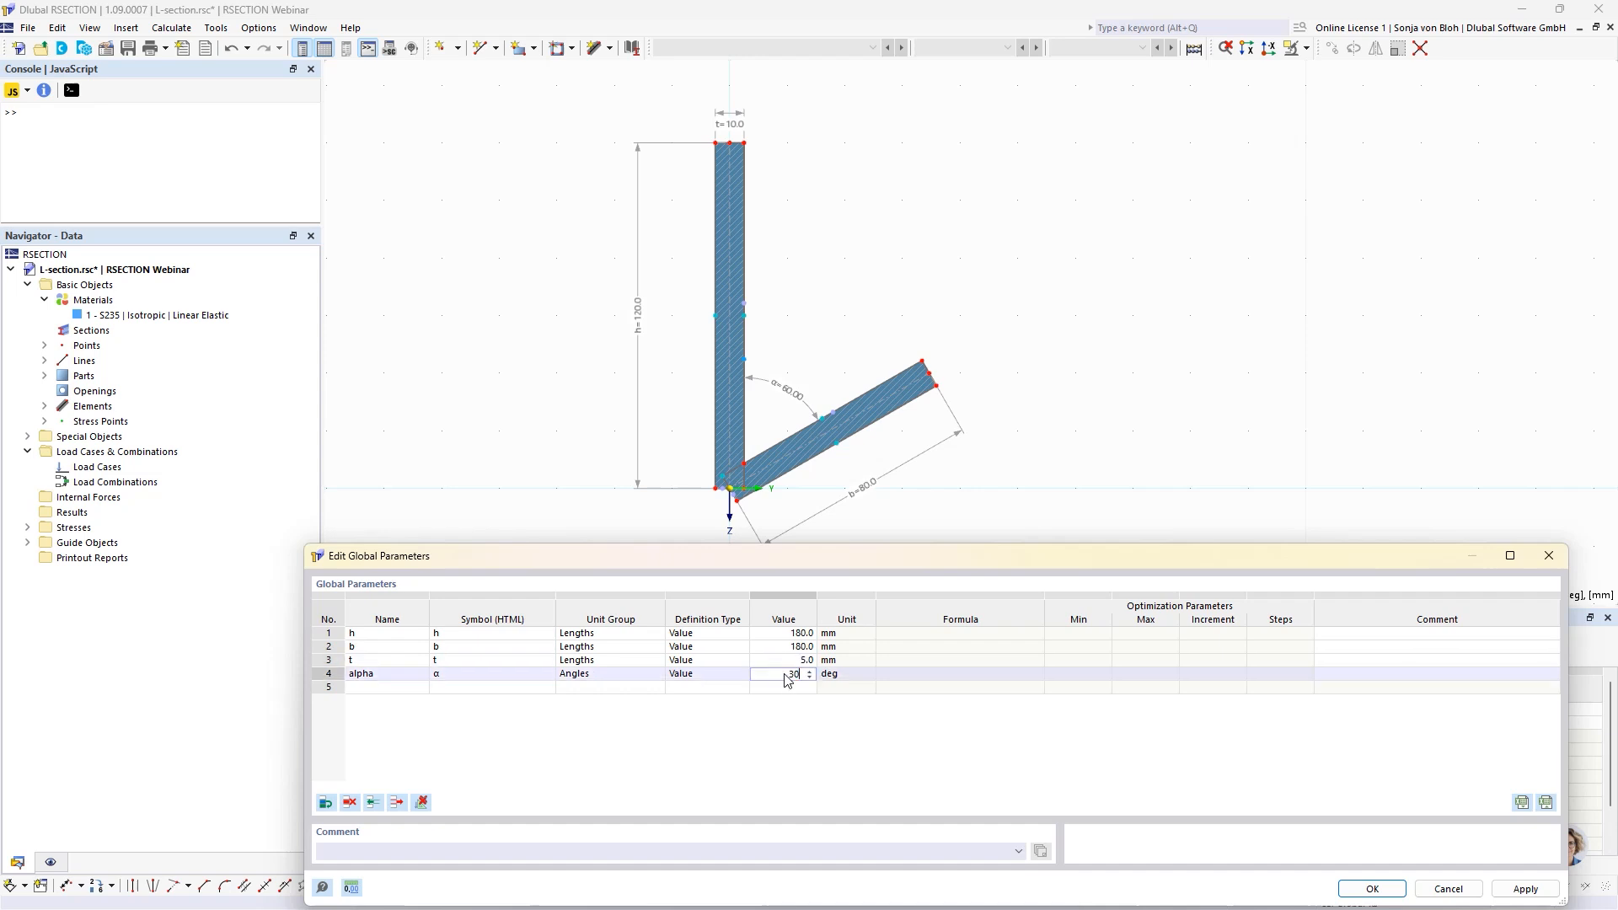
{"action": "left_click", "coordinate": [1367, 887]}
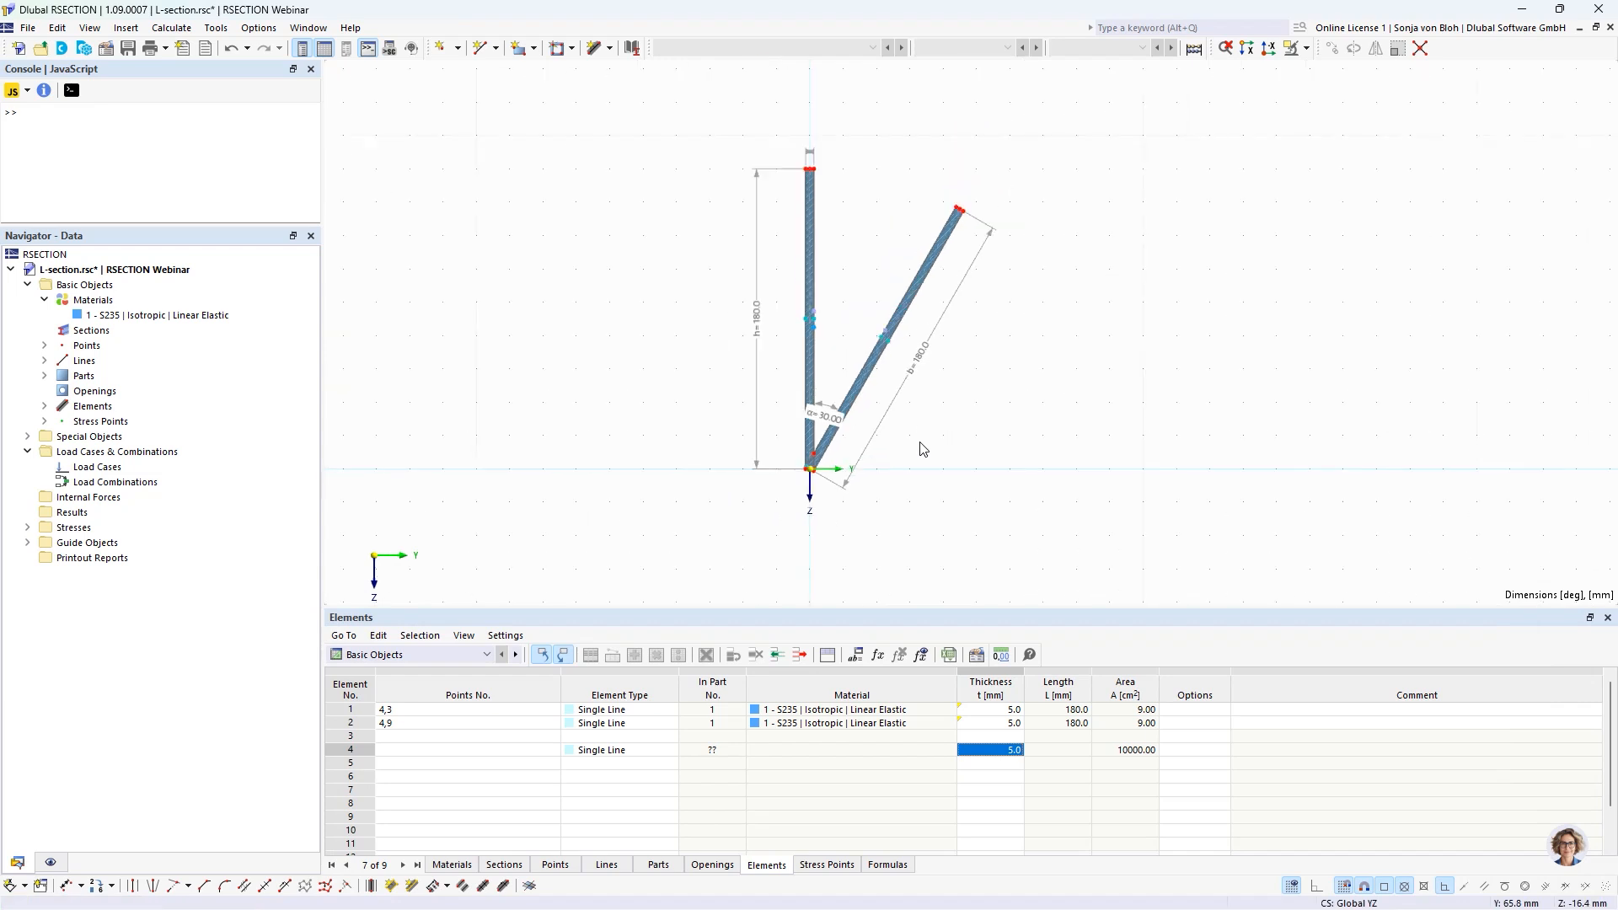
{"action": "middle_click_drag", "start_coordinate": [913, 448], "coordinate": [846, 461]}
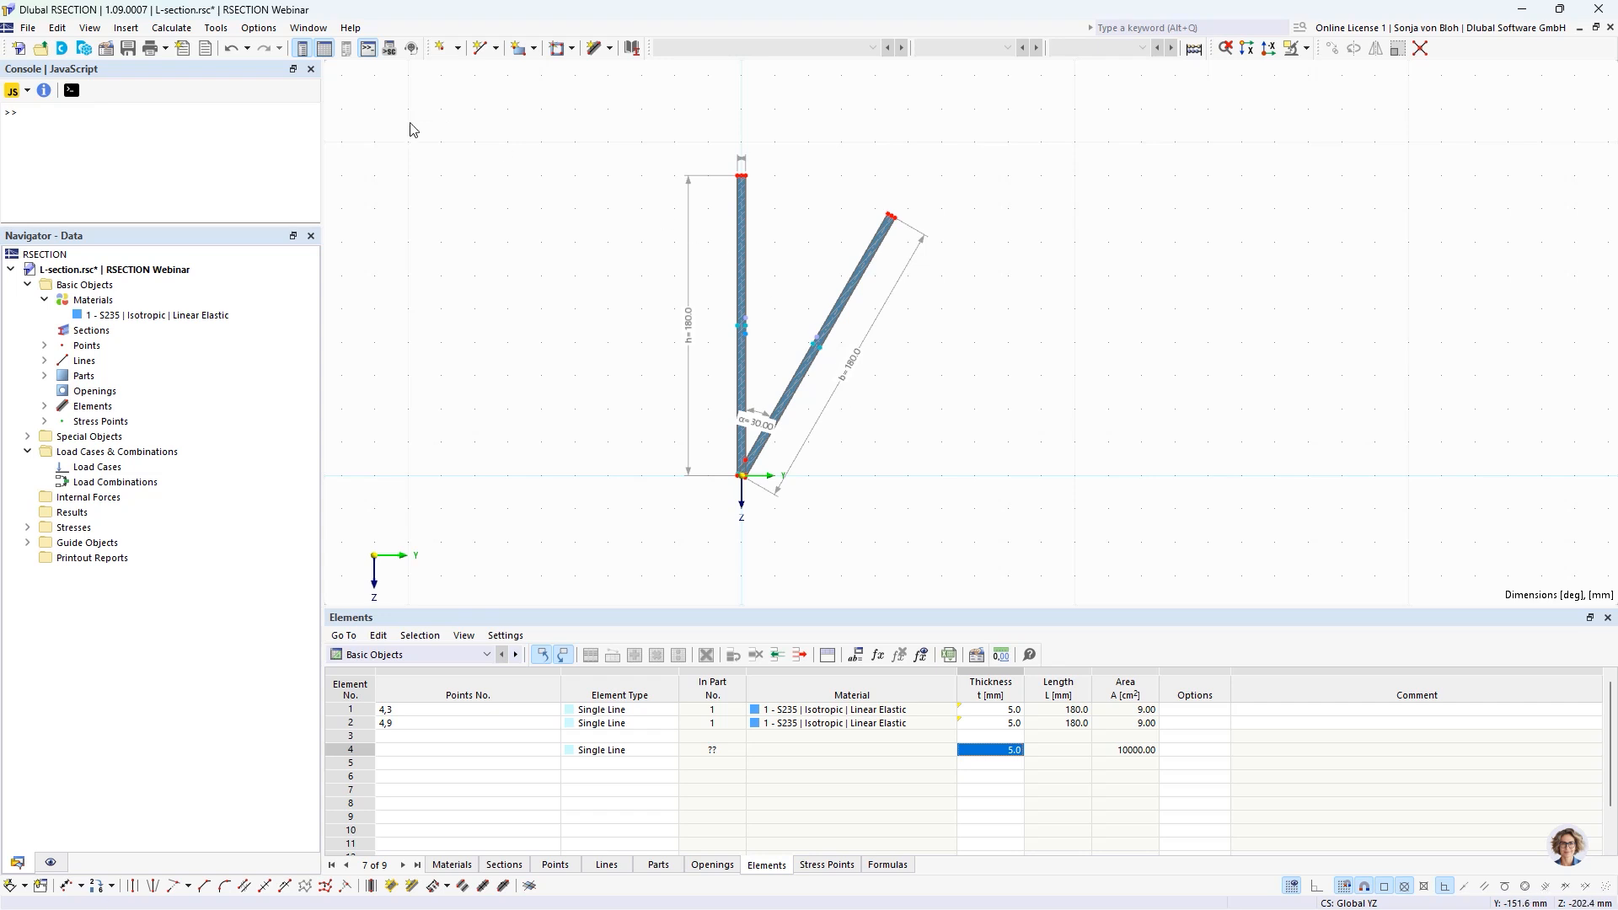
{"action": "left_click", "coordinate": [128, 49]}
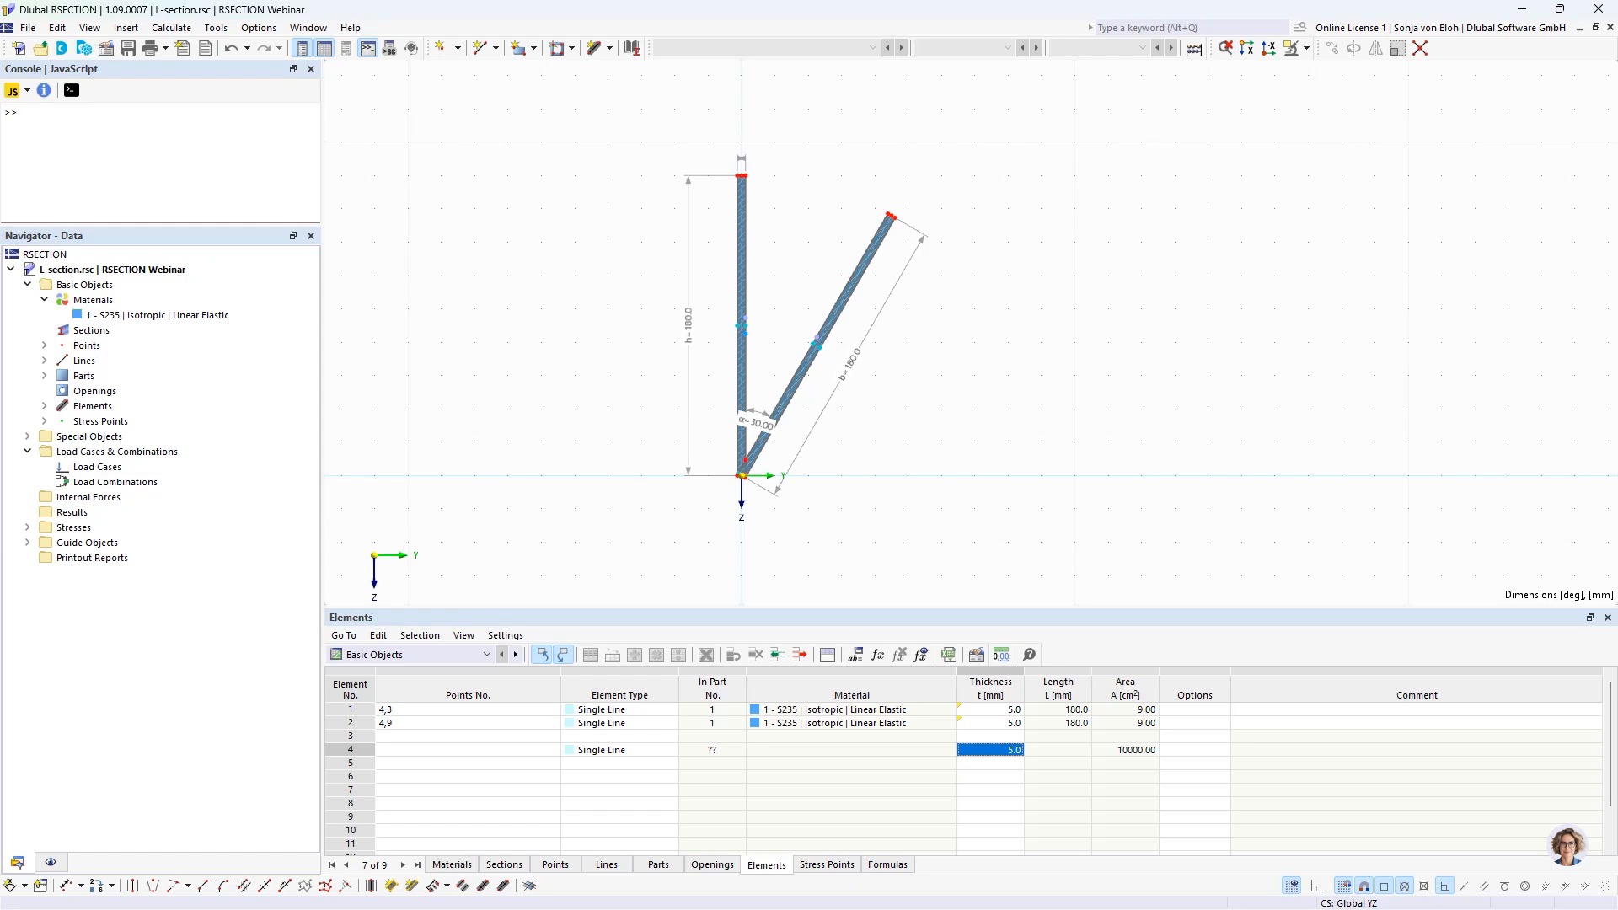
Step: Switch to RFEM and create a new section in Example 1 by importing the L-section model from RSECTION
{"action": "key", "text": "alt+Tab"}
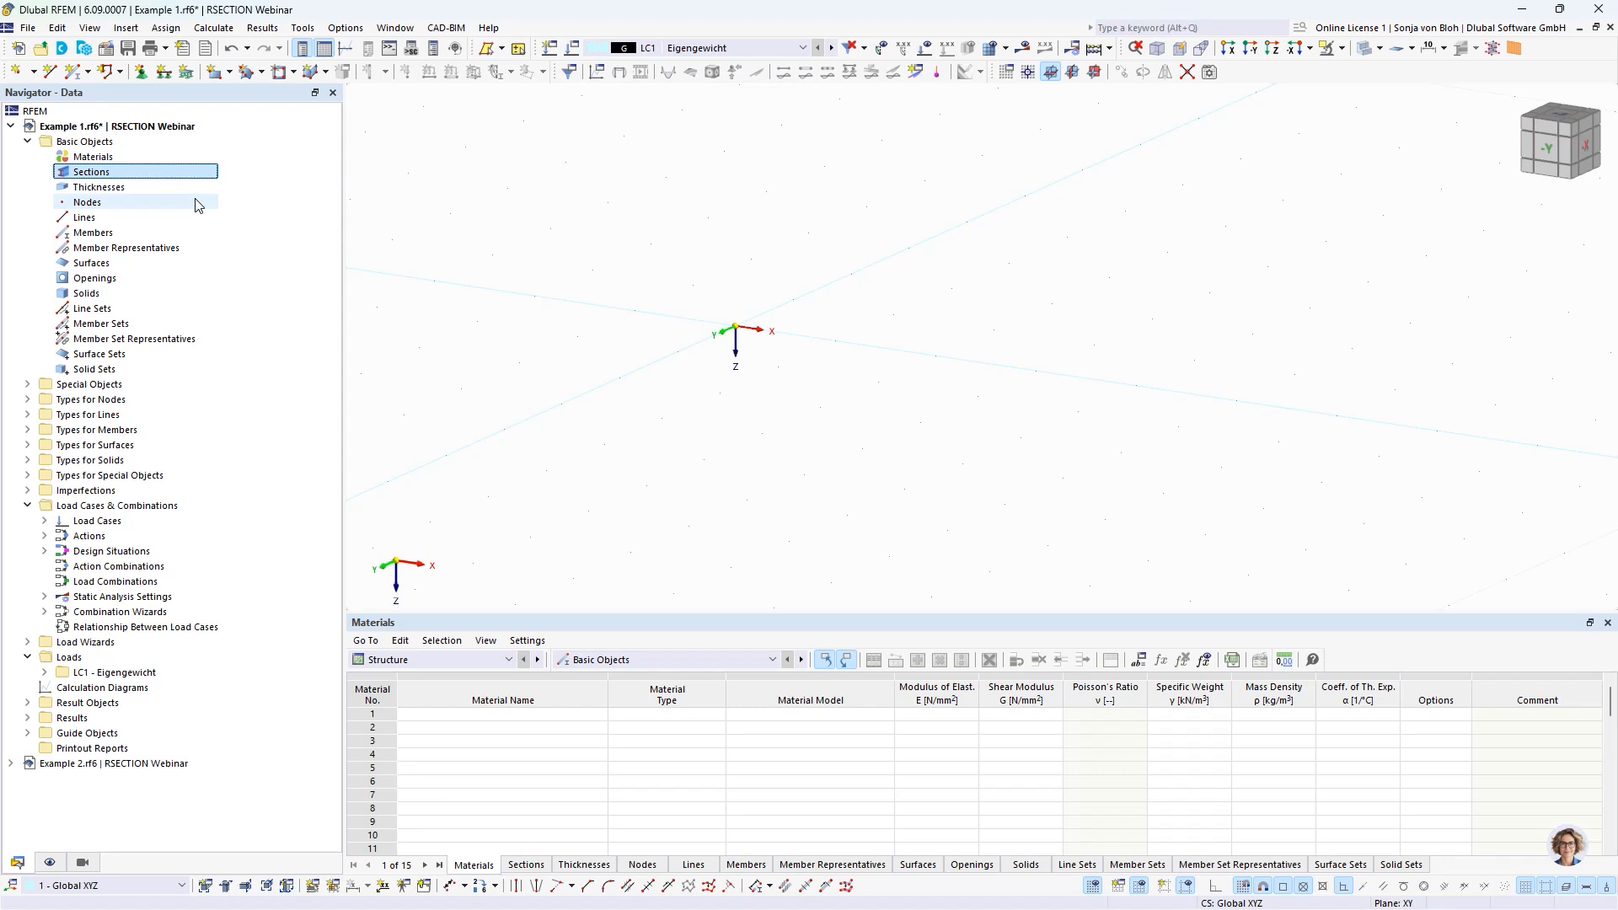
{"action": "right_click", "coordinate": [98, 179]}
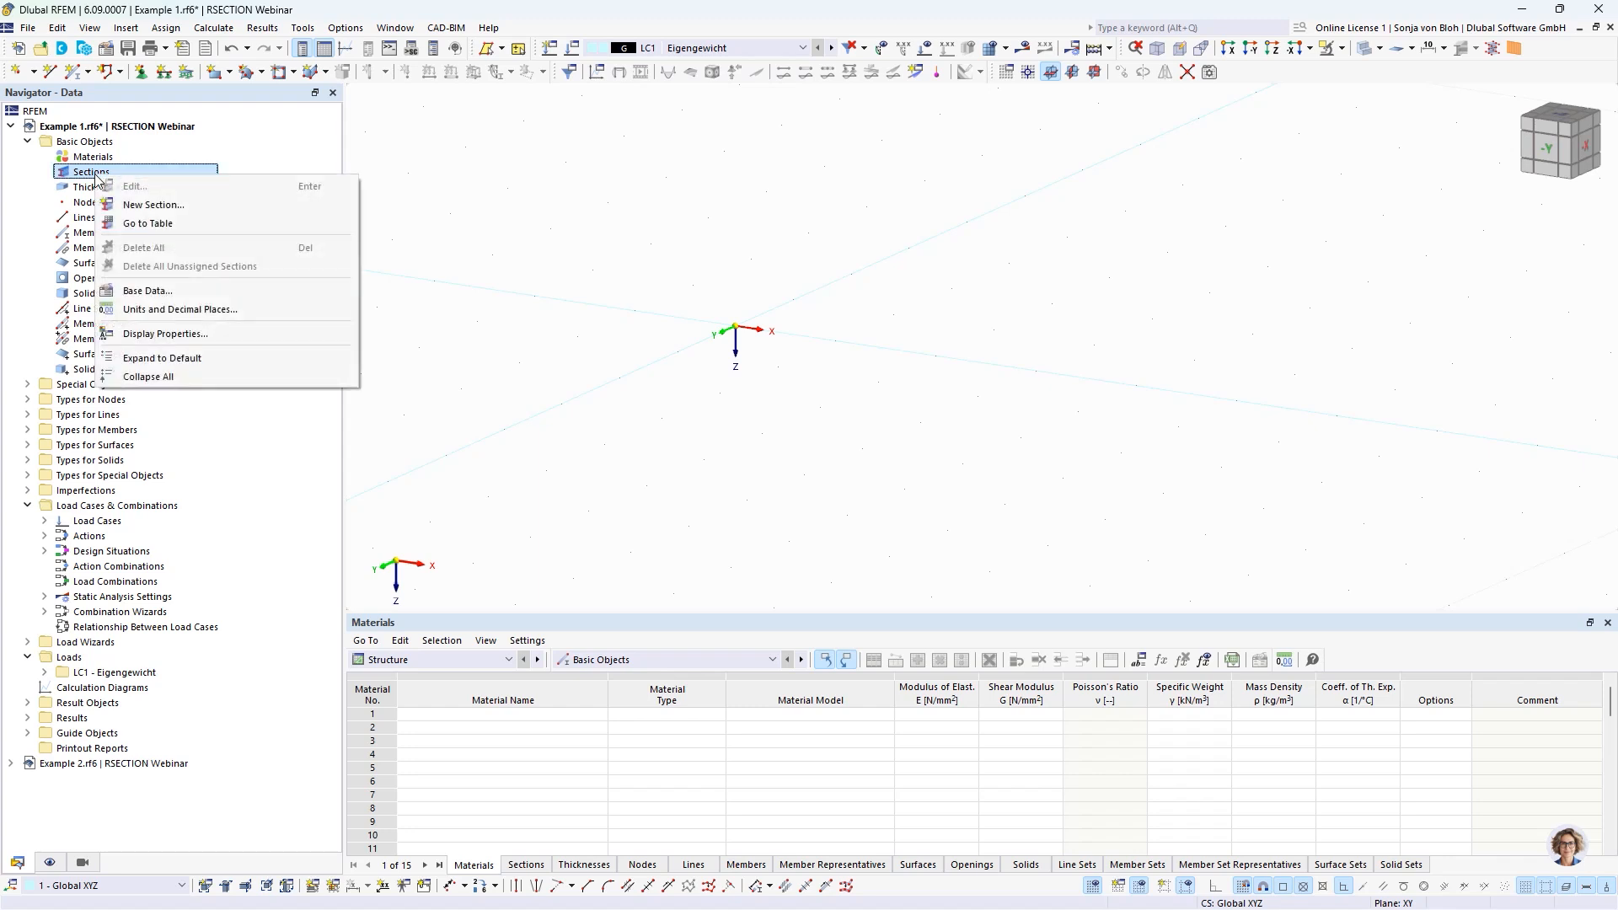
{"action": "left_click", "coordinate": [137, 205]}
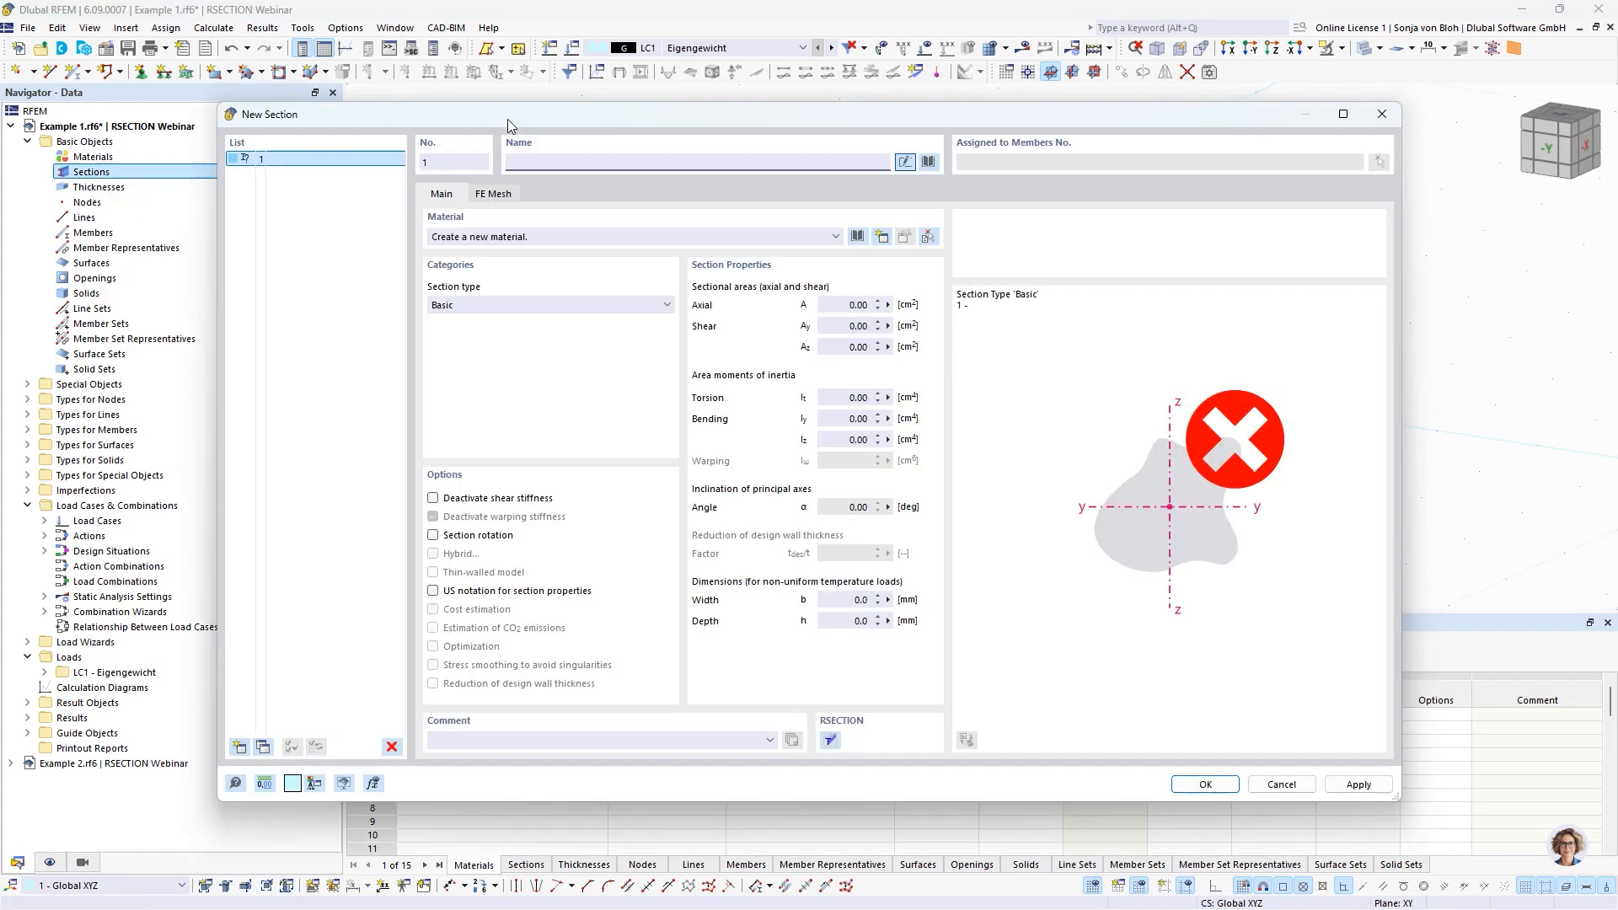
{"action": "left_click", "coordinate": [928, 162]}
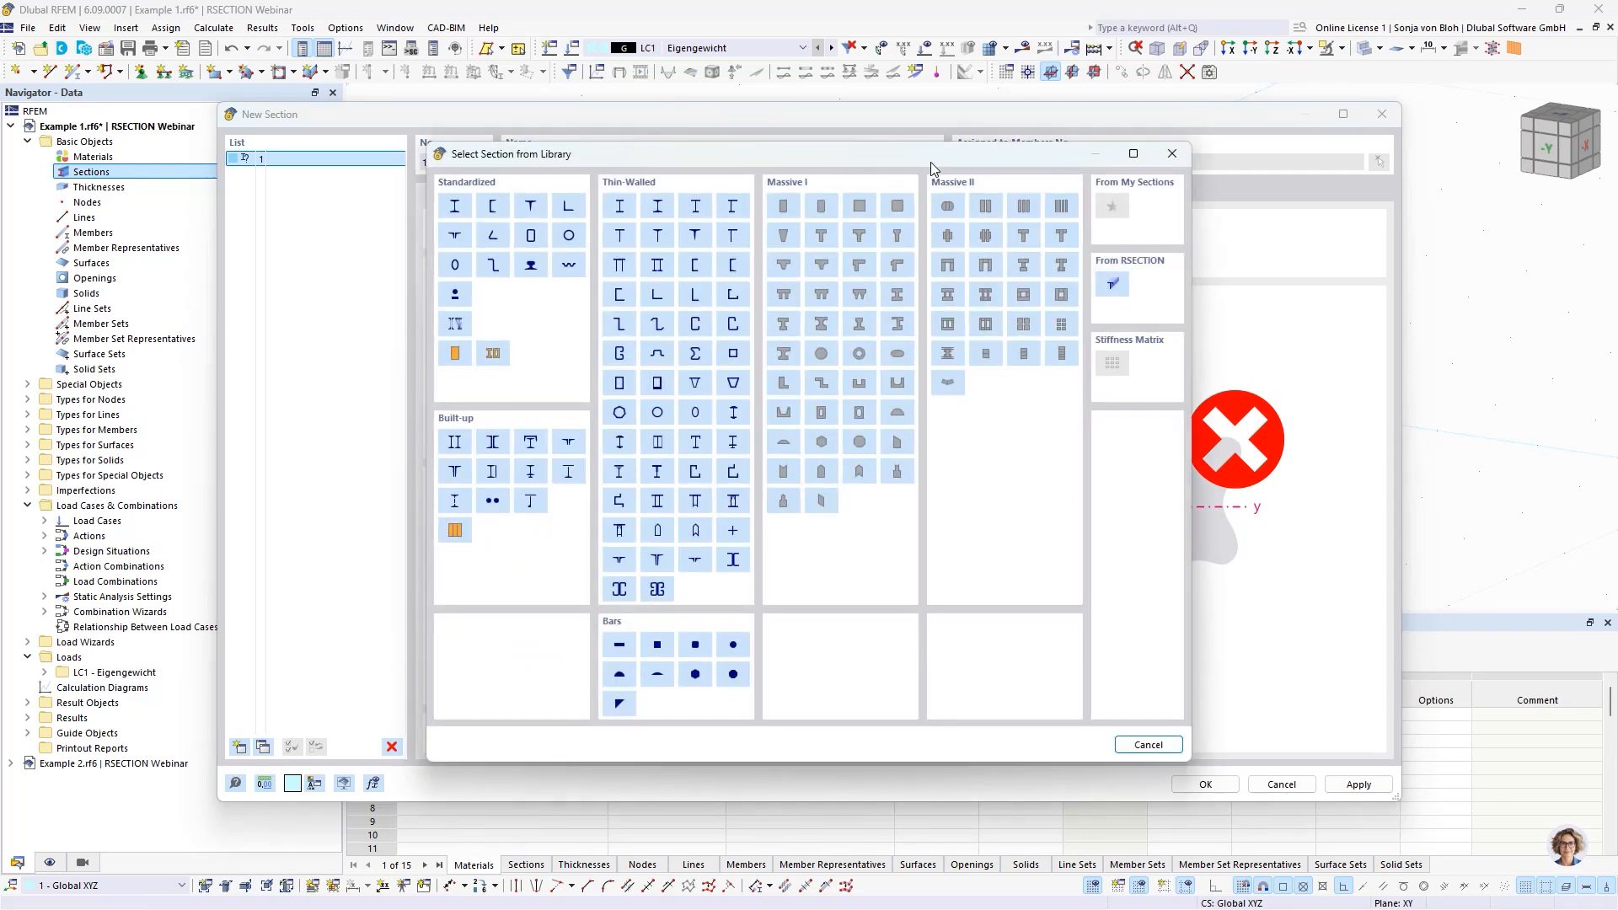
{"action": "left_click", "coordinate": [1112, 287]}
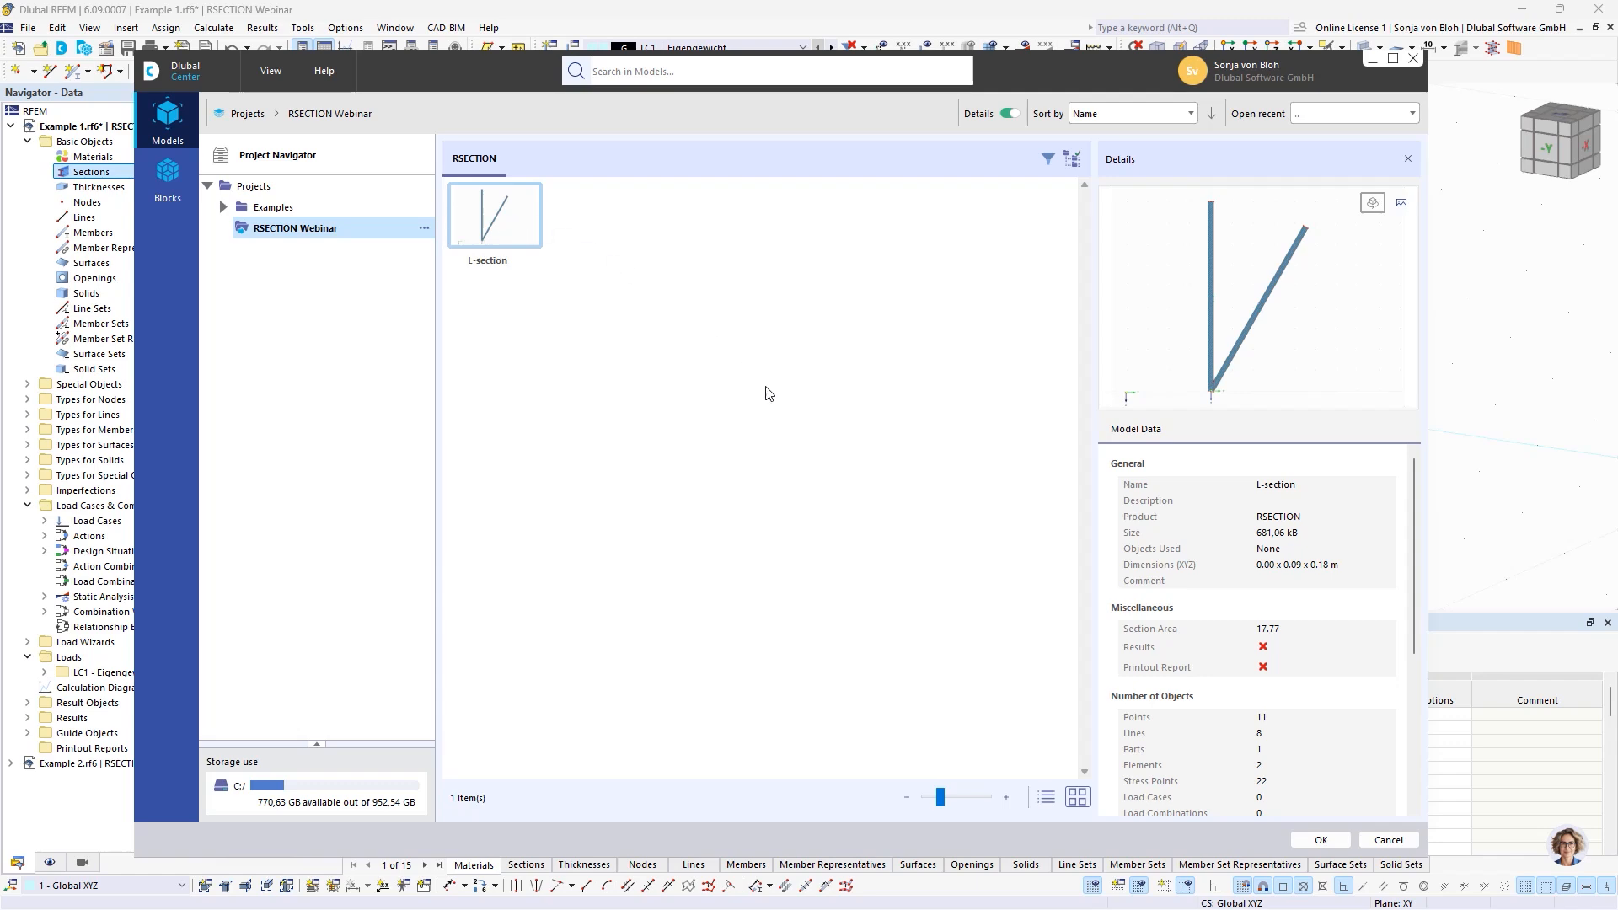
{"action": "left_click", "coordinate": [1317, 841]}
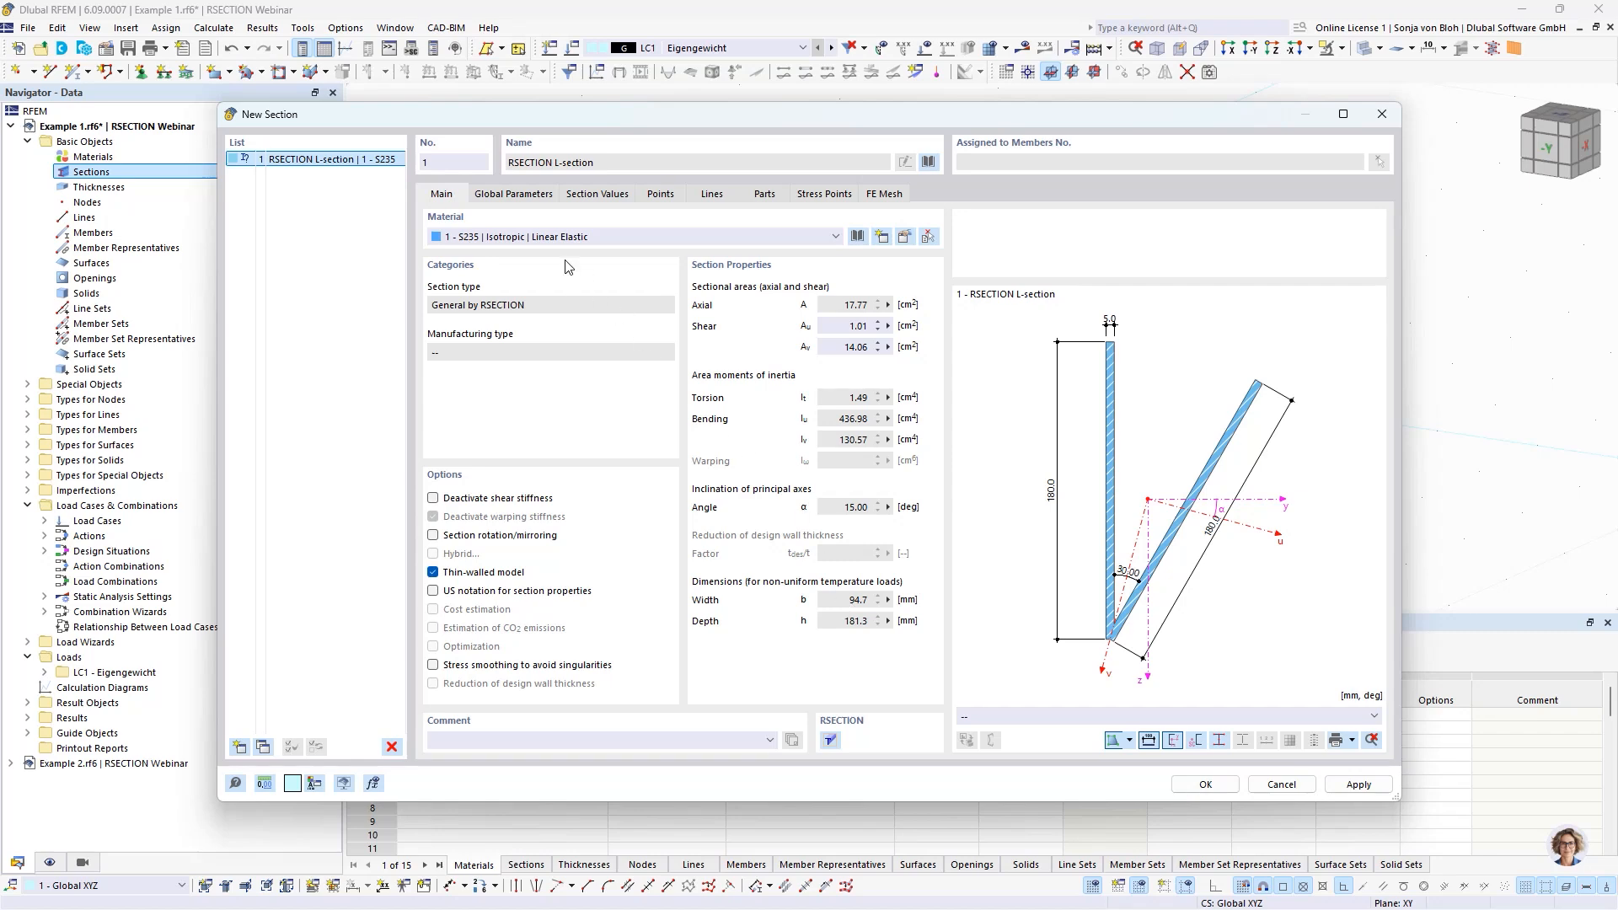
Step: Set the imported section's global parameters h to 120 mm and b to 80 mm
{"action": "left_click", "coordinate": [531, 193]}
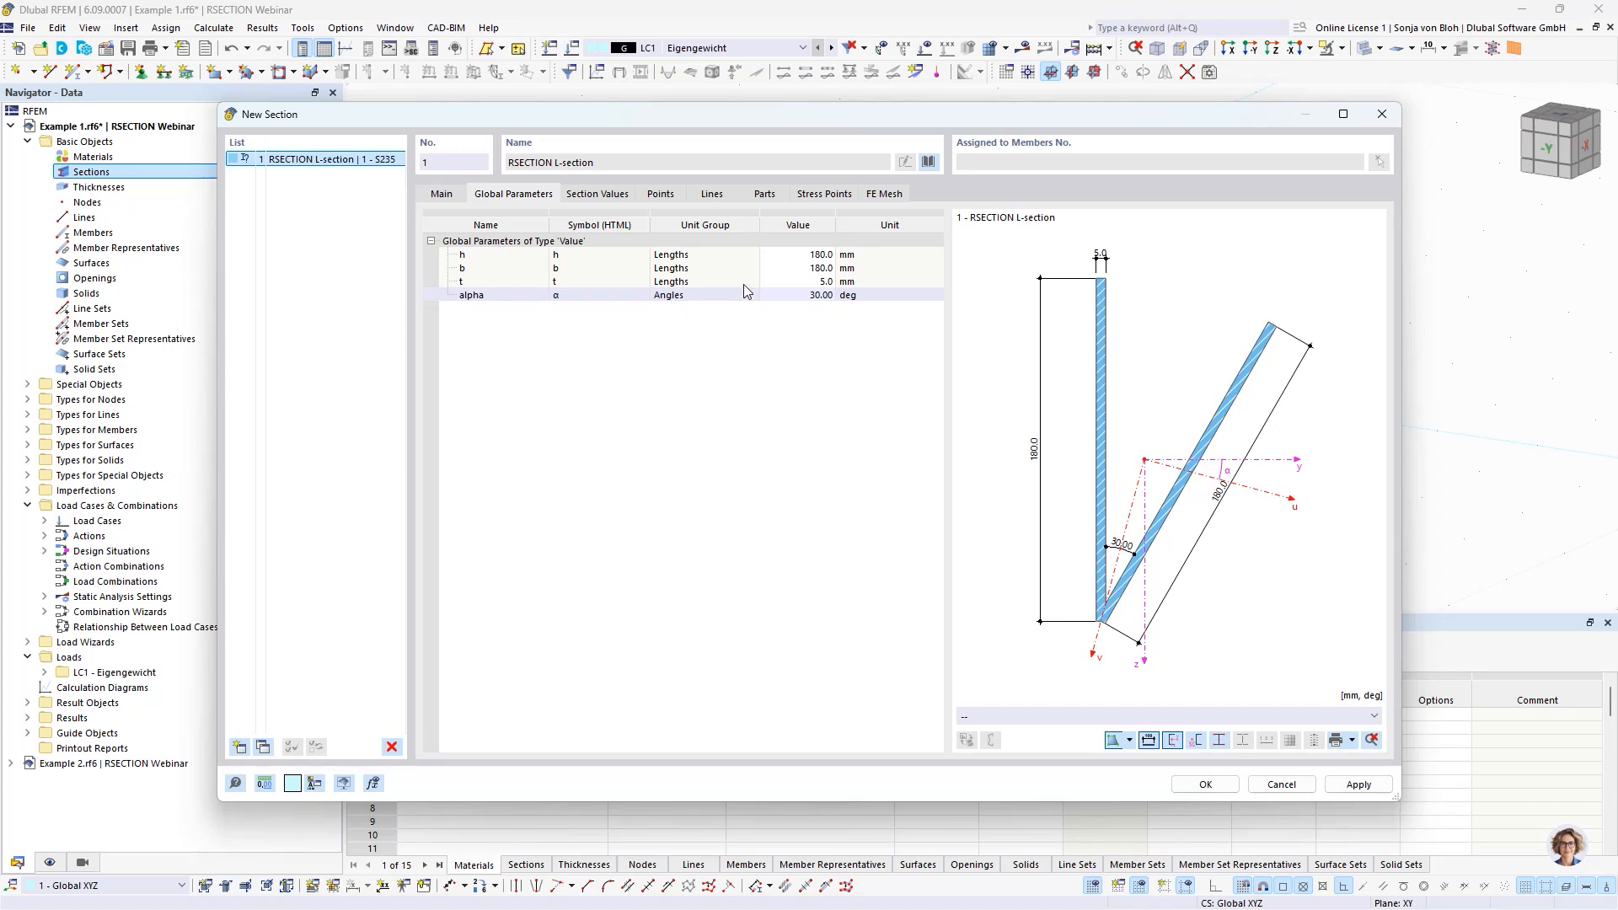
{"action": "double_click", "coordinate": [801, 254]}
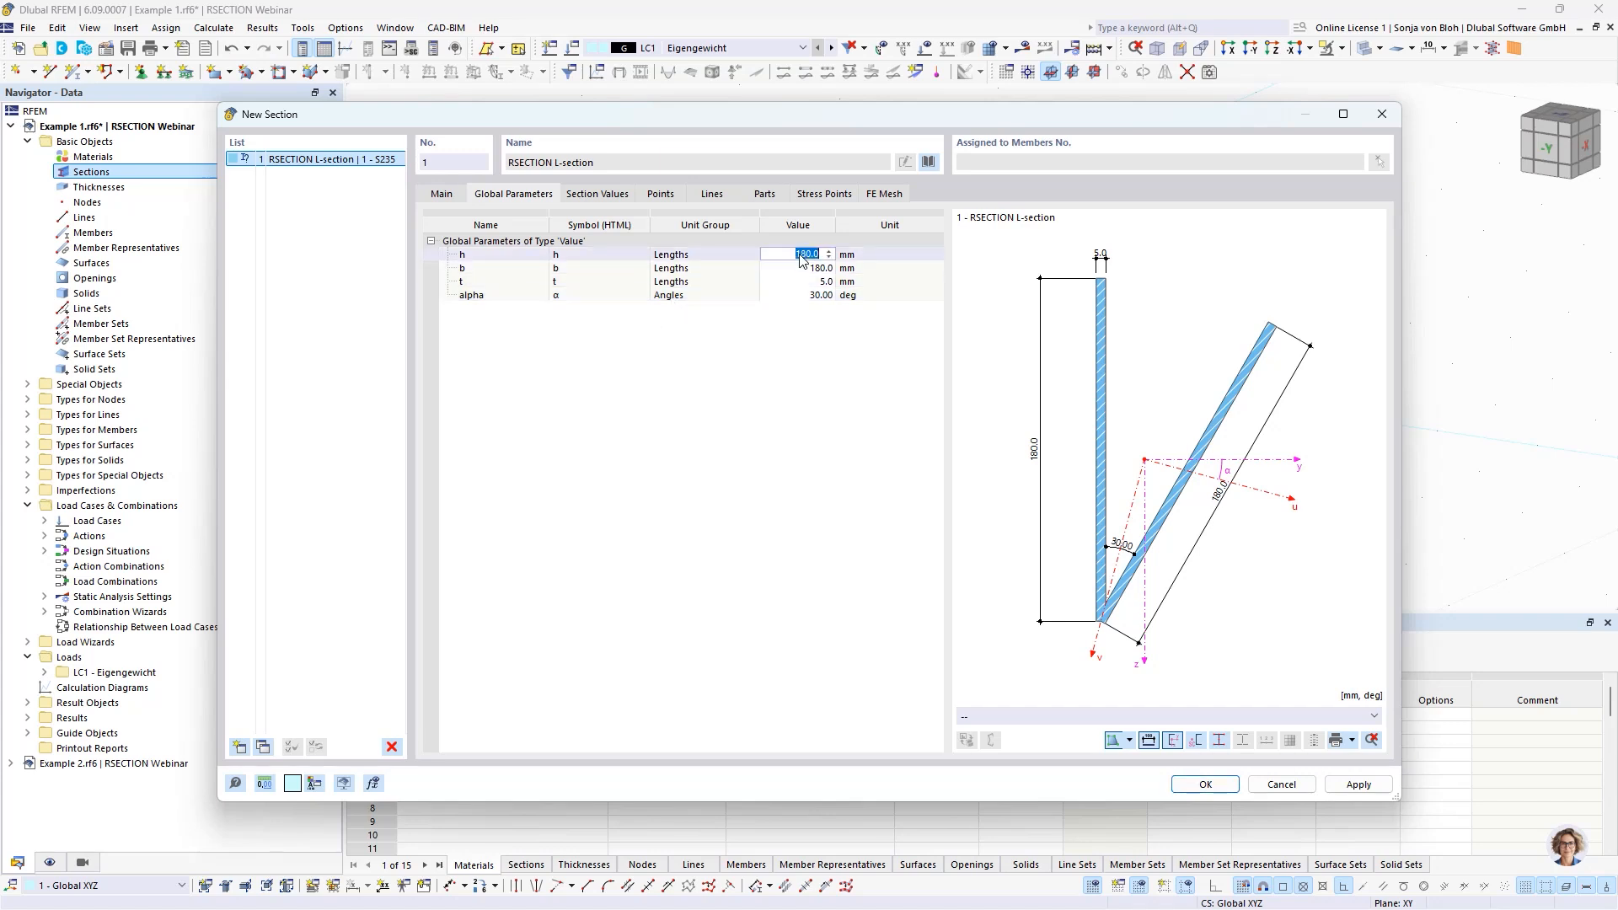
{"action": "type", "text": "120"}
{"action": "double_click", "coordinate": [802, 268]}
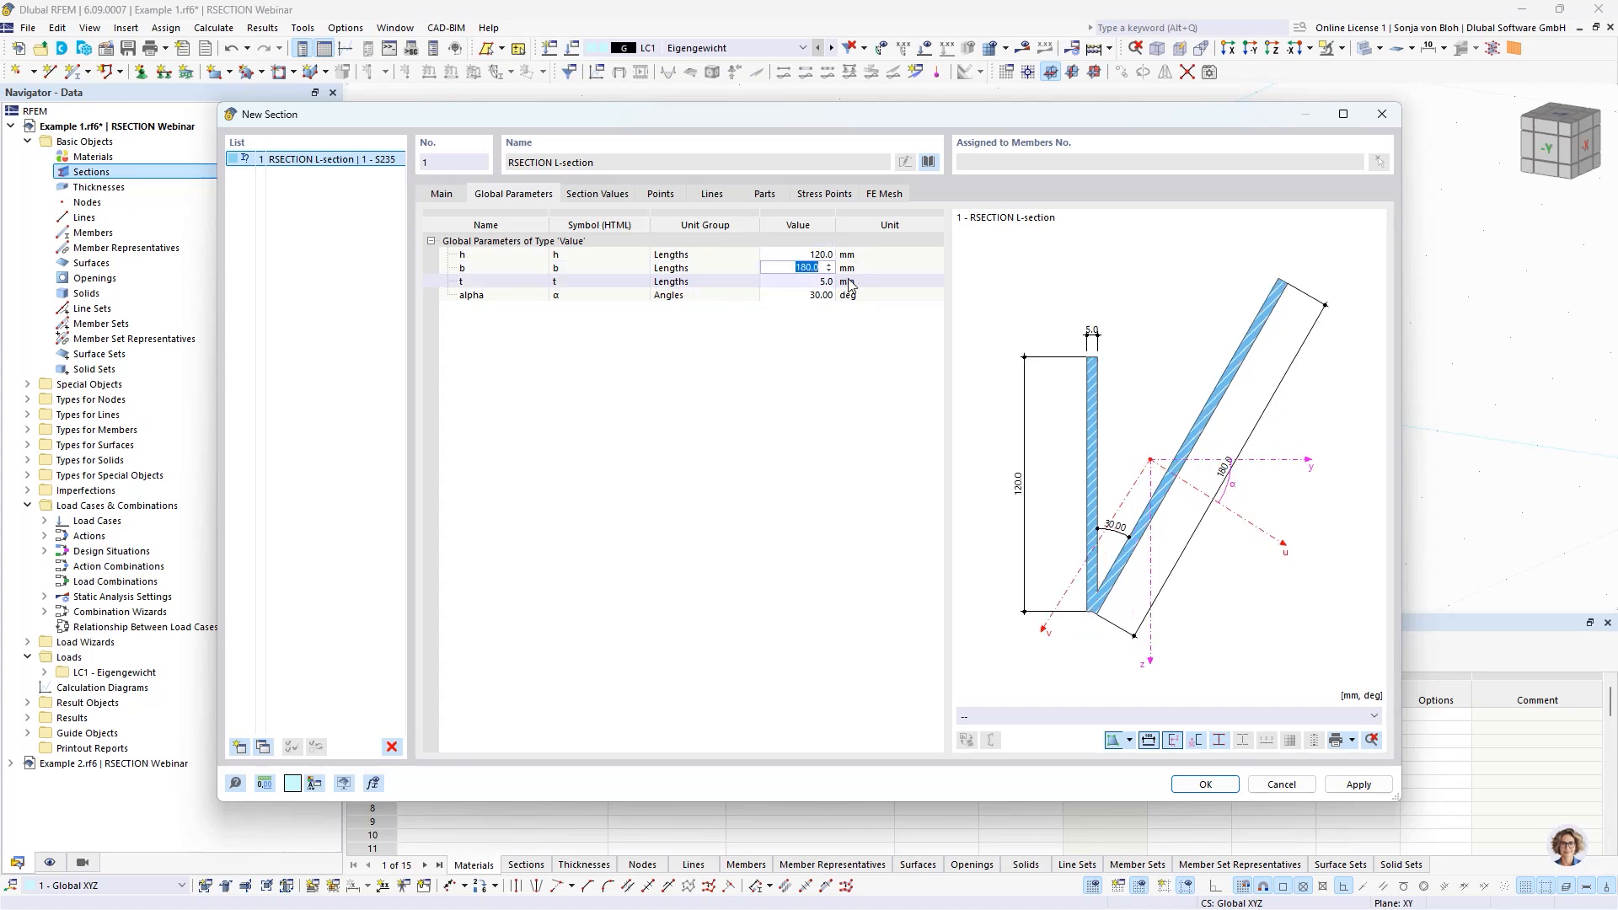
{"action": "type", "text": "80"}
Step: Set the imported section's global parameters t to 10 mm and alpha to 60°
{"action": "double_click", "coordinate": [808, 282]}
{"action": "type", "text": "10"}
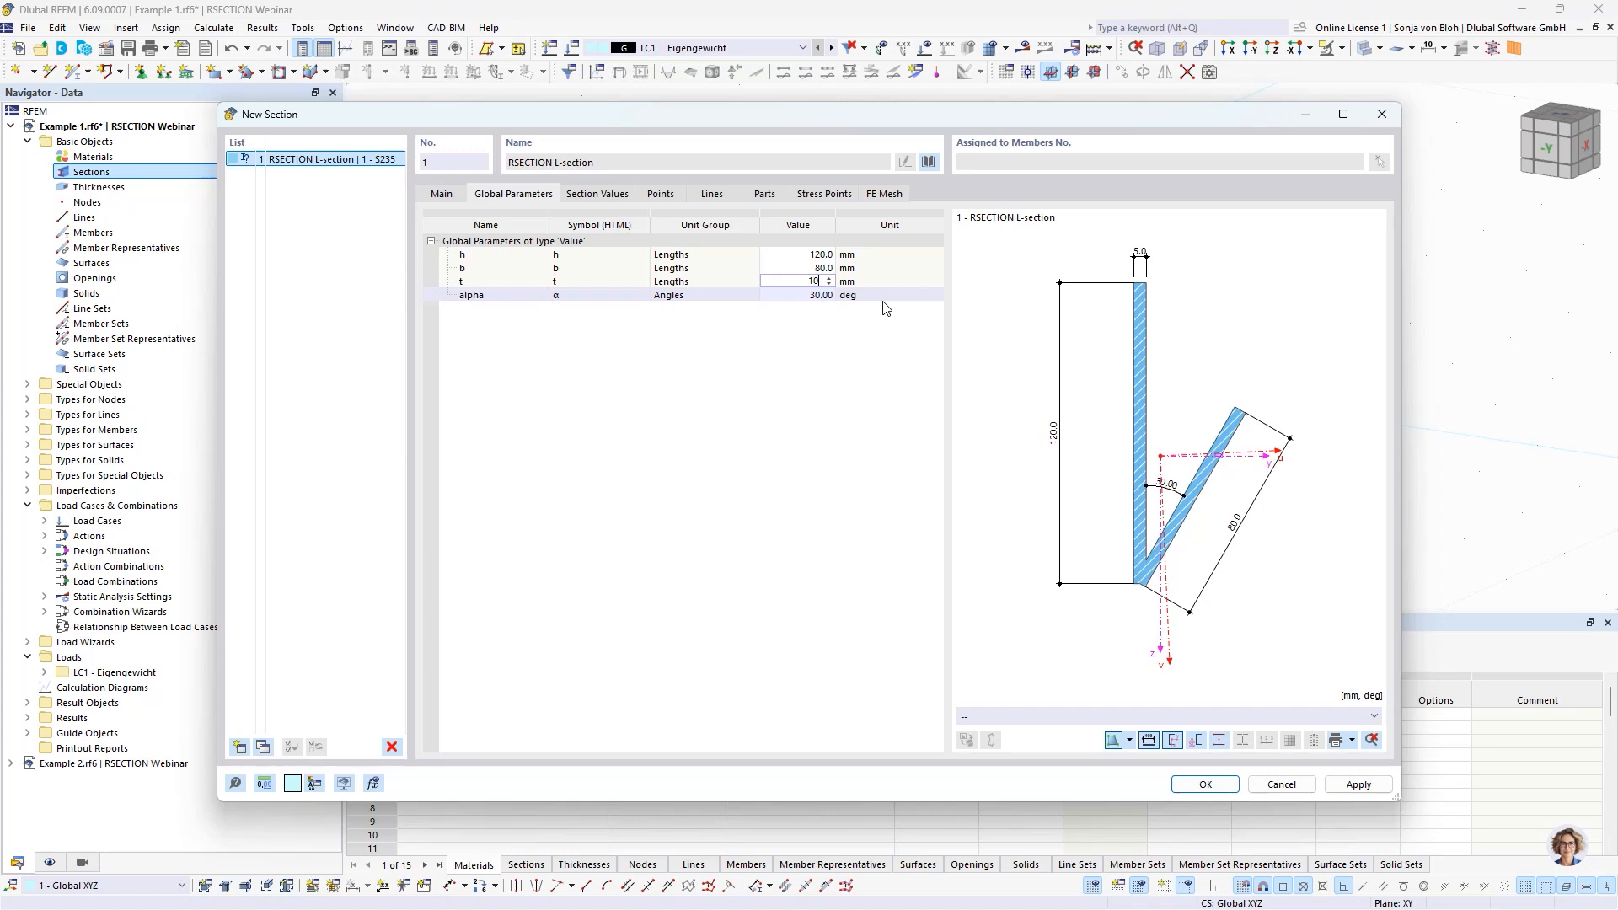
{"action": "double_click", "coordinate": [805, 295]}
{"action": "type", "text": "60"}
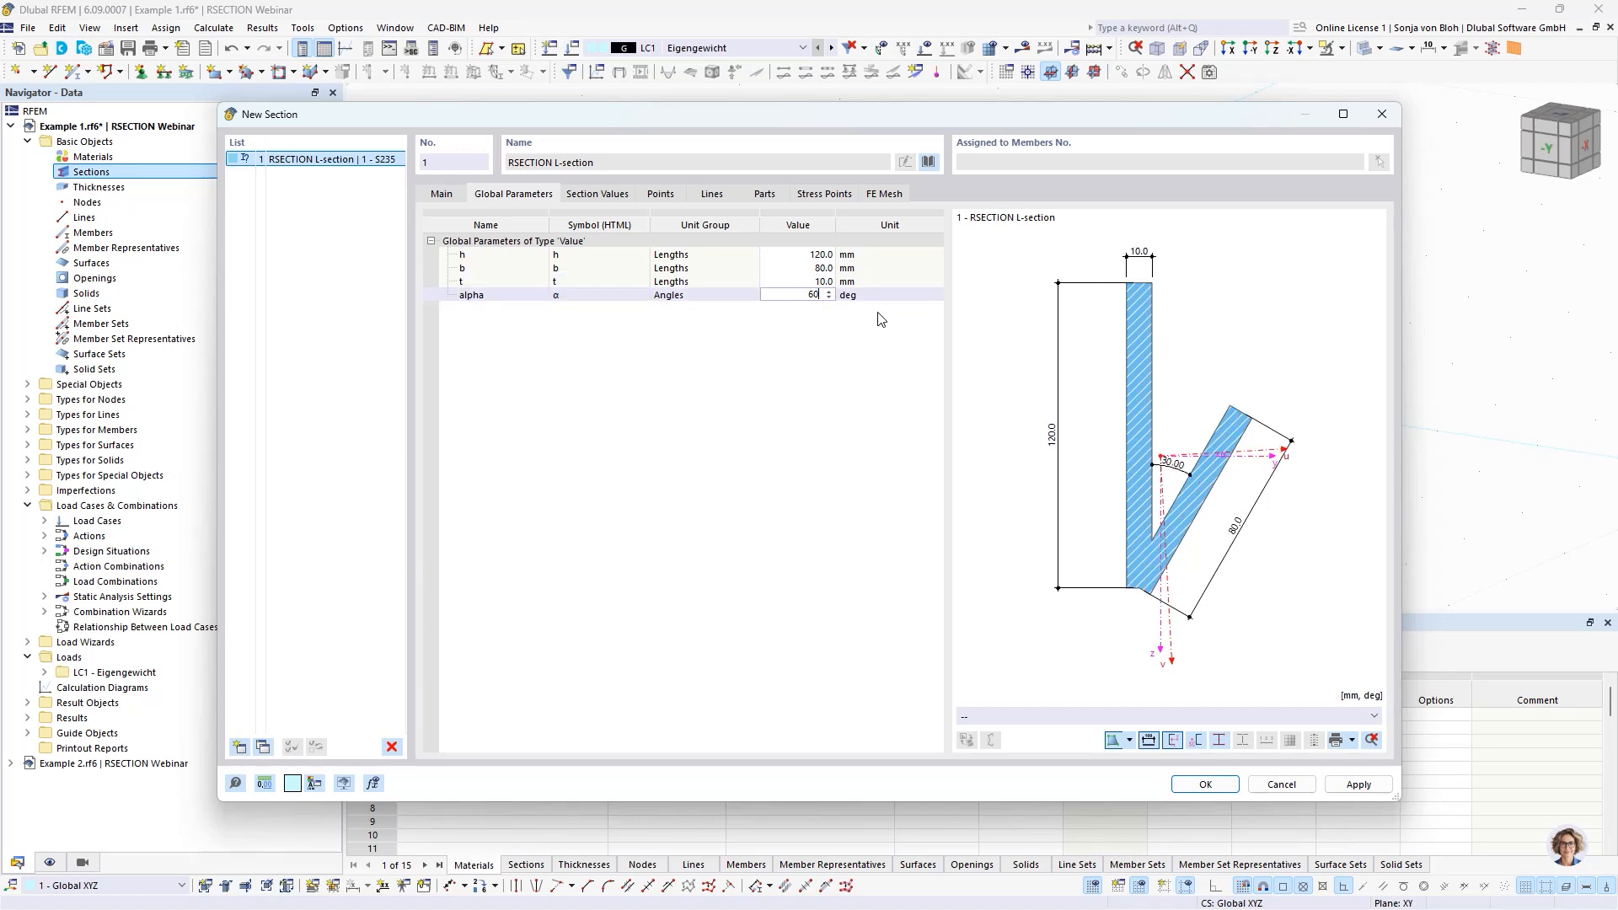
{"action": "double_click", "coordinate": [805, 281]}
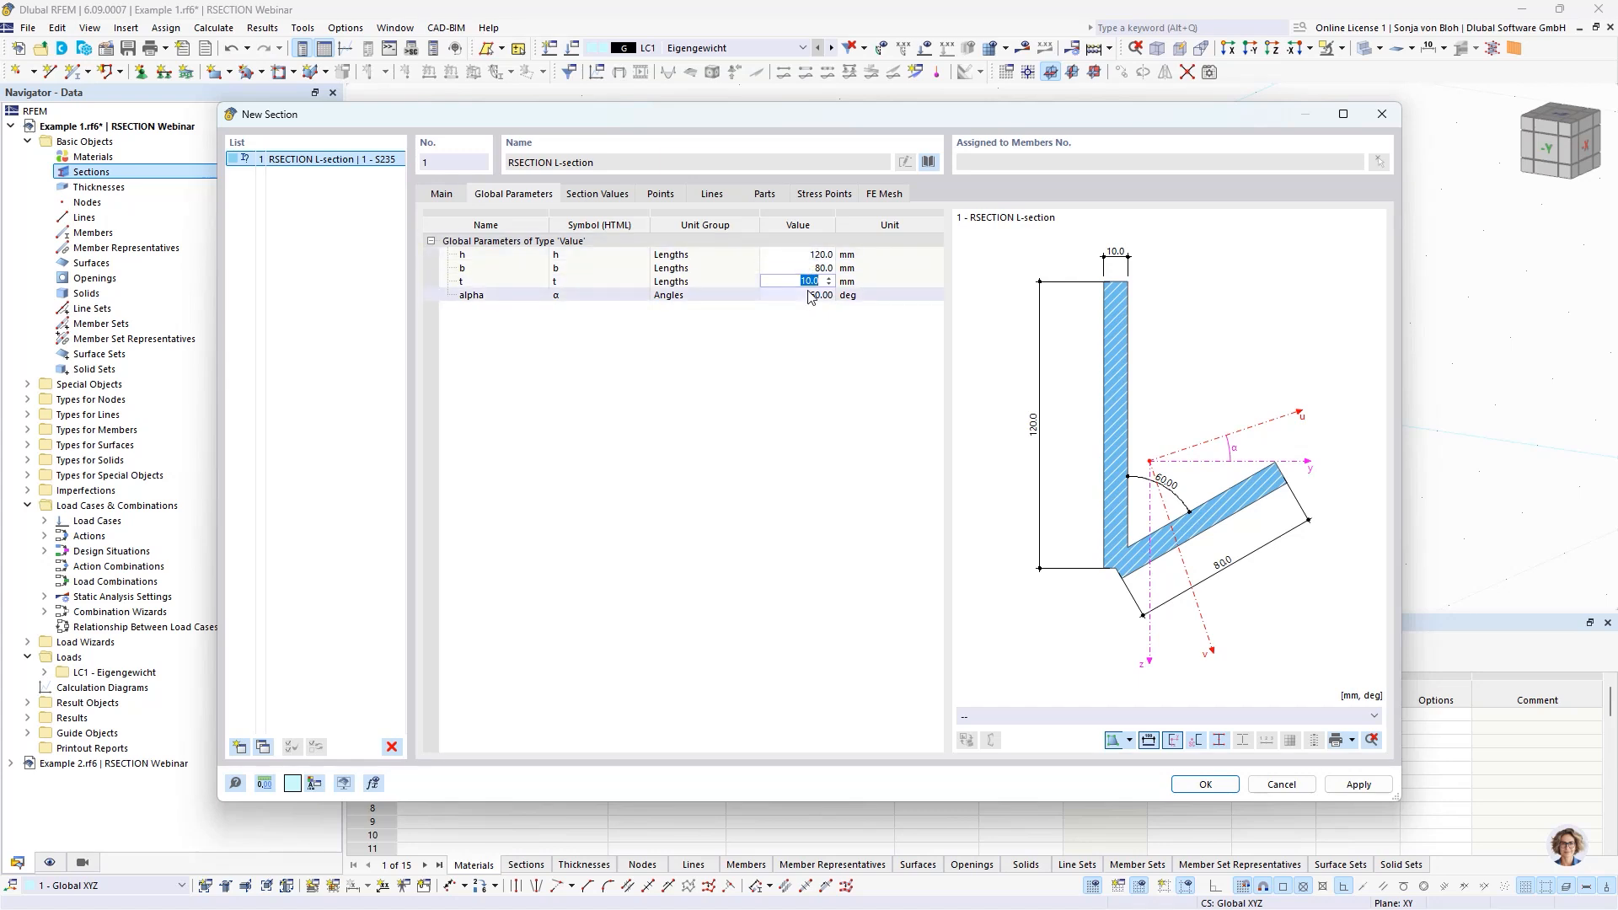
{"action": "left_click", "coordinate": [777, 257]}
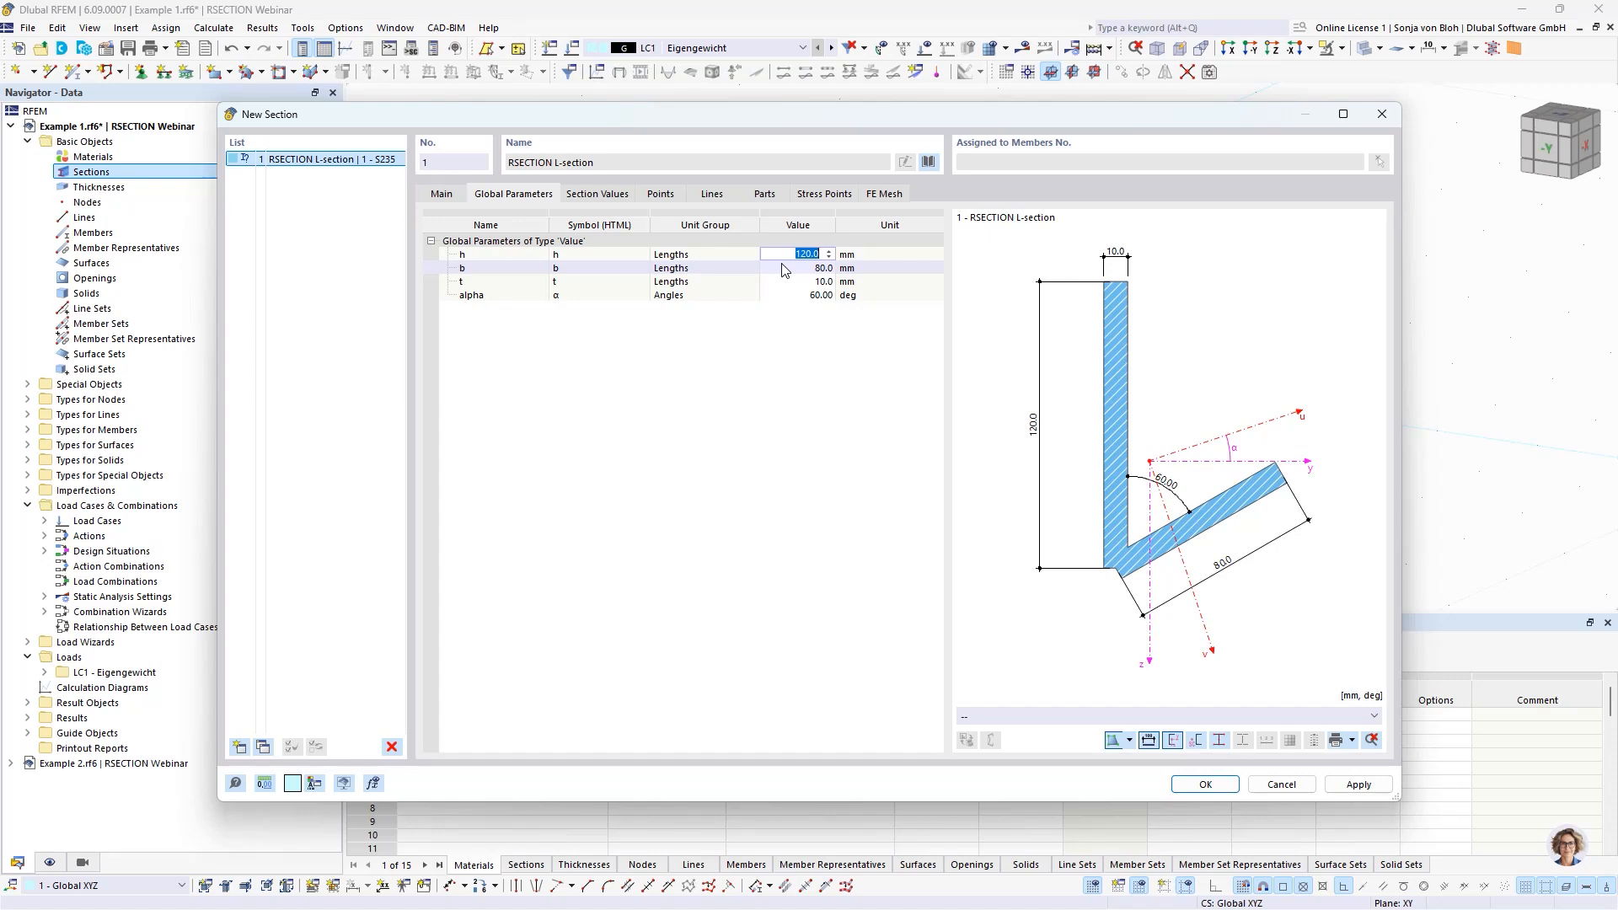
Step: Copy the L-section as section 2, set its height parameter h__1 to 180 mm, and accept both sections
{"action": "left_click", "coordinate": [262, 745]}
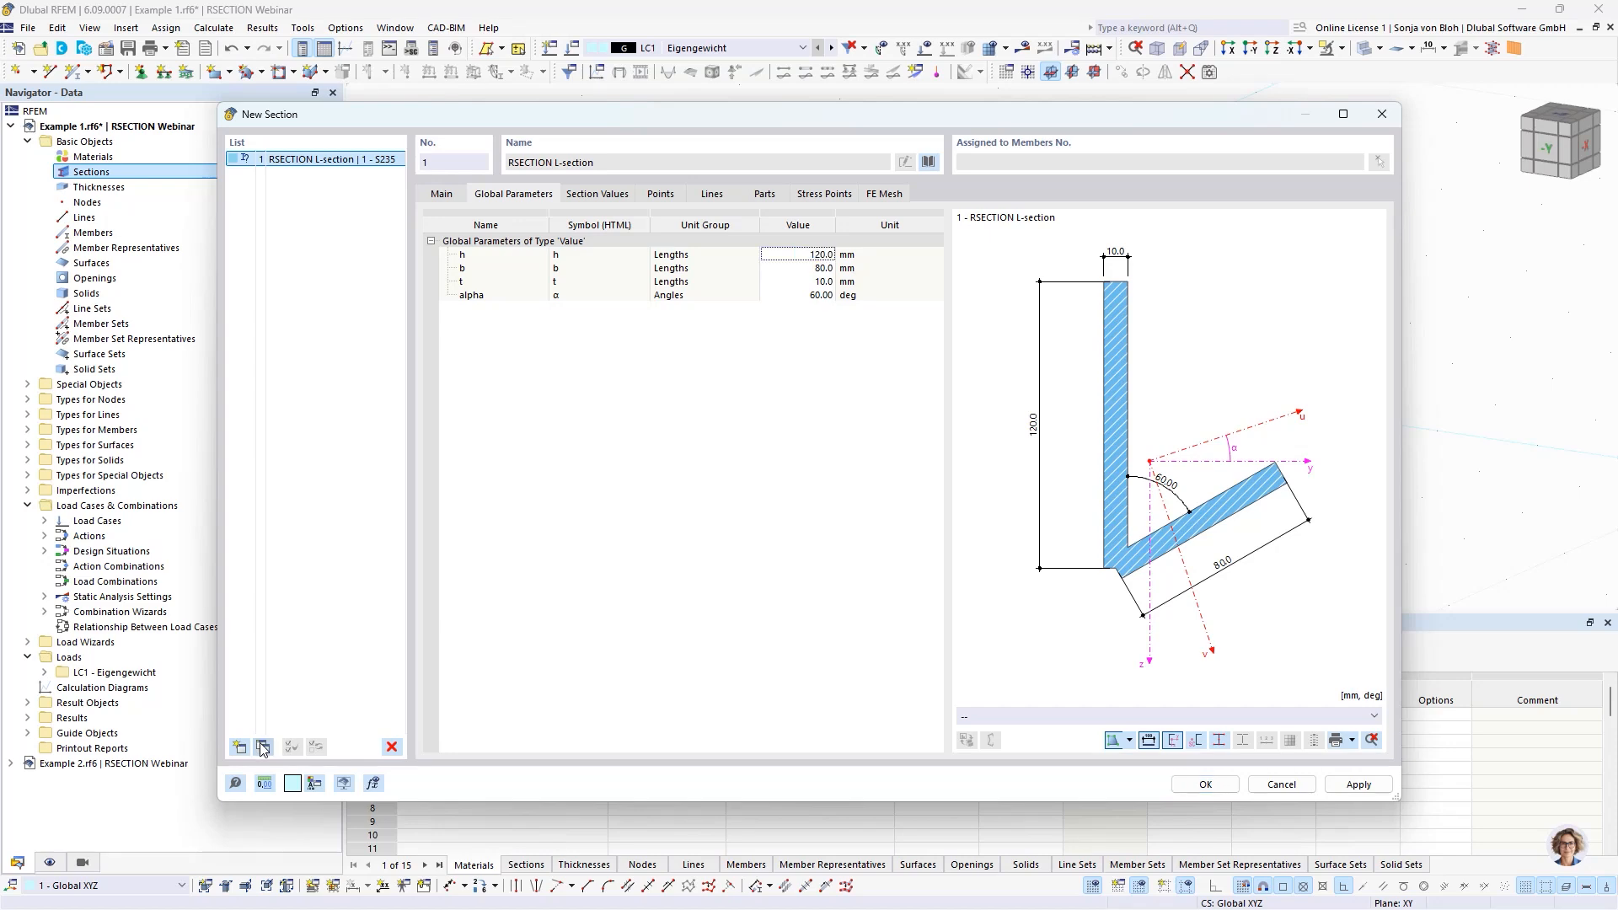
{"action": "left_click", "coordinate": [784, 256]}
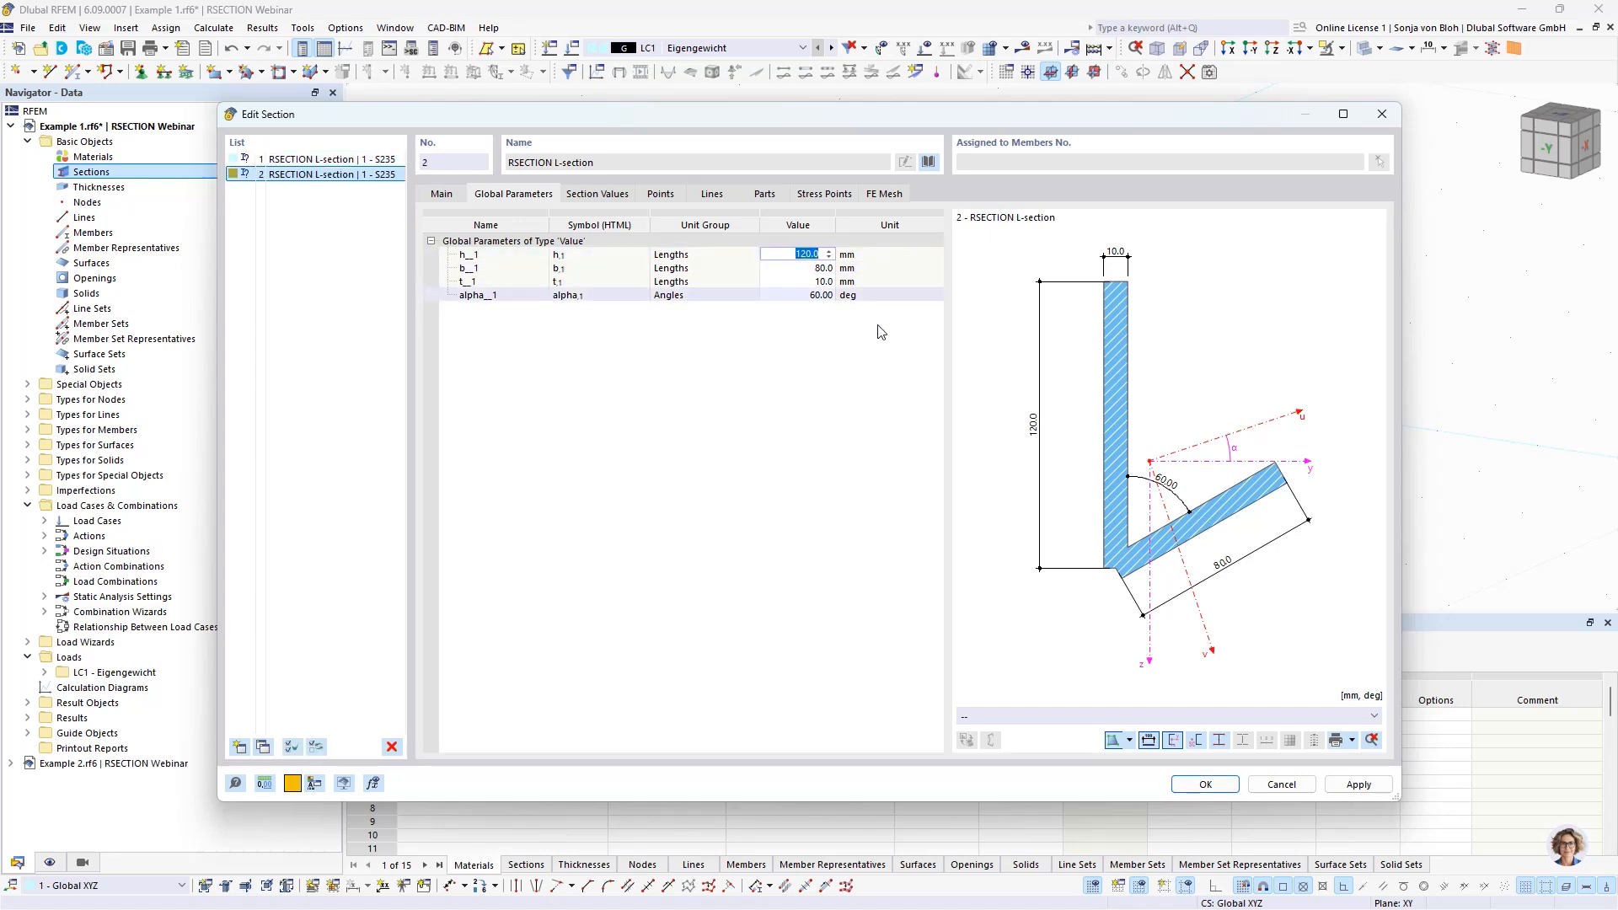
{"action": "type", "text": "180"}
{"action": "left_click", "coordinate": [799, 268]}
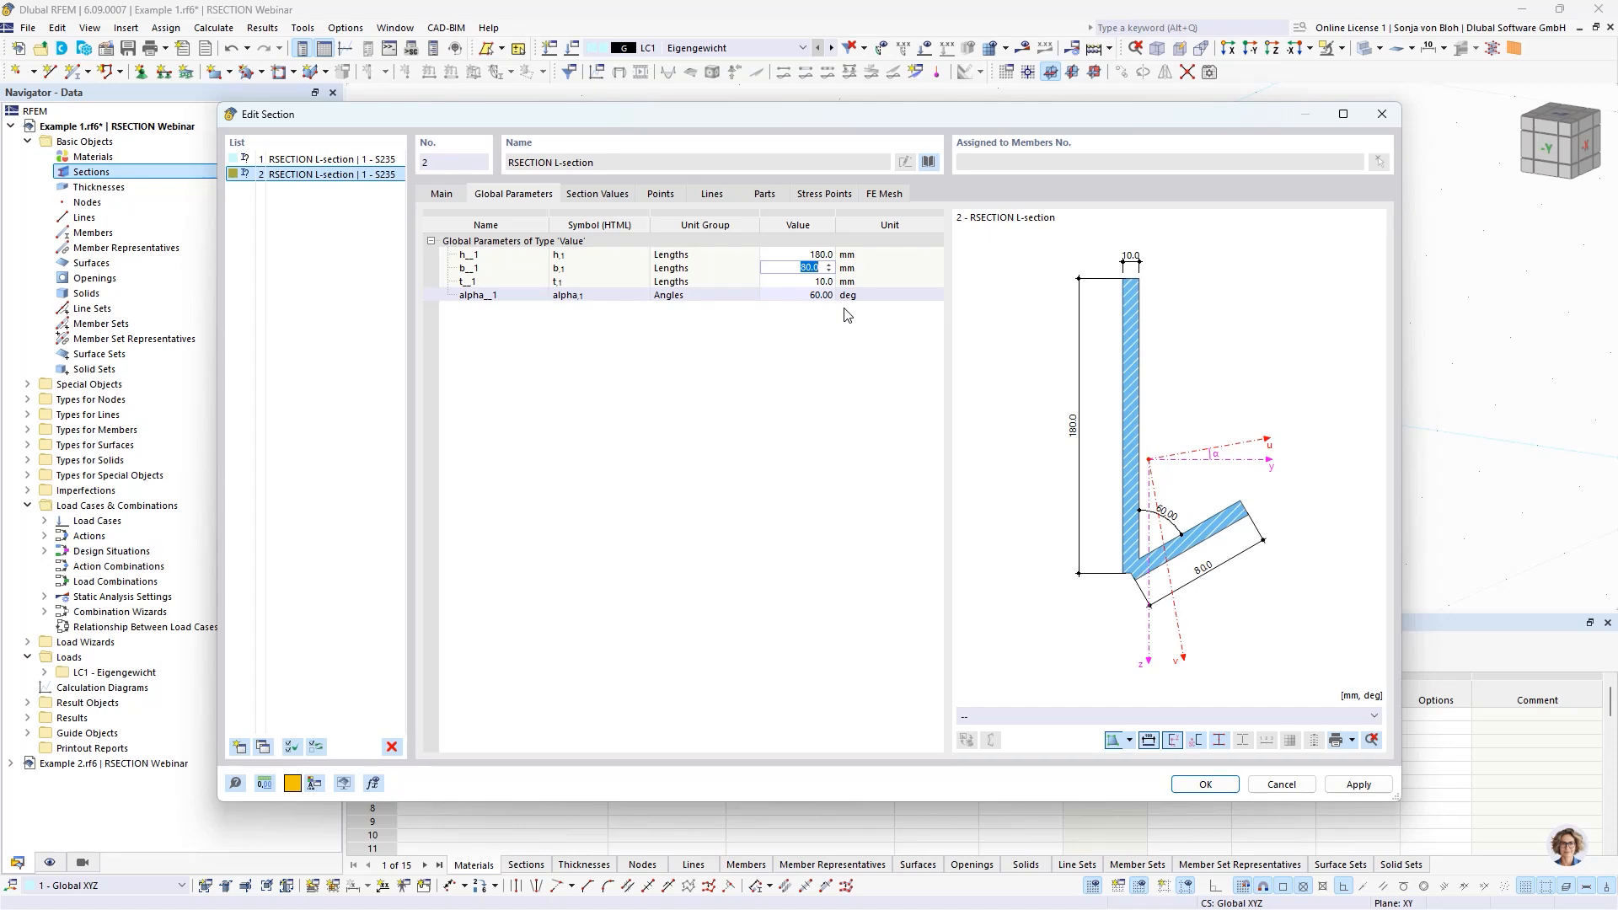
{"action": "left_click", "coordinate": [1206, 784]}
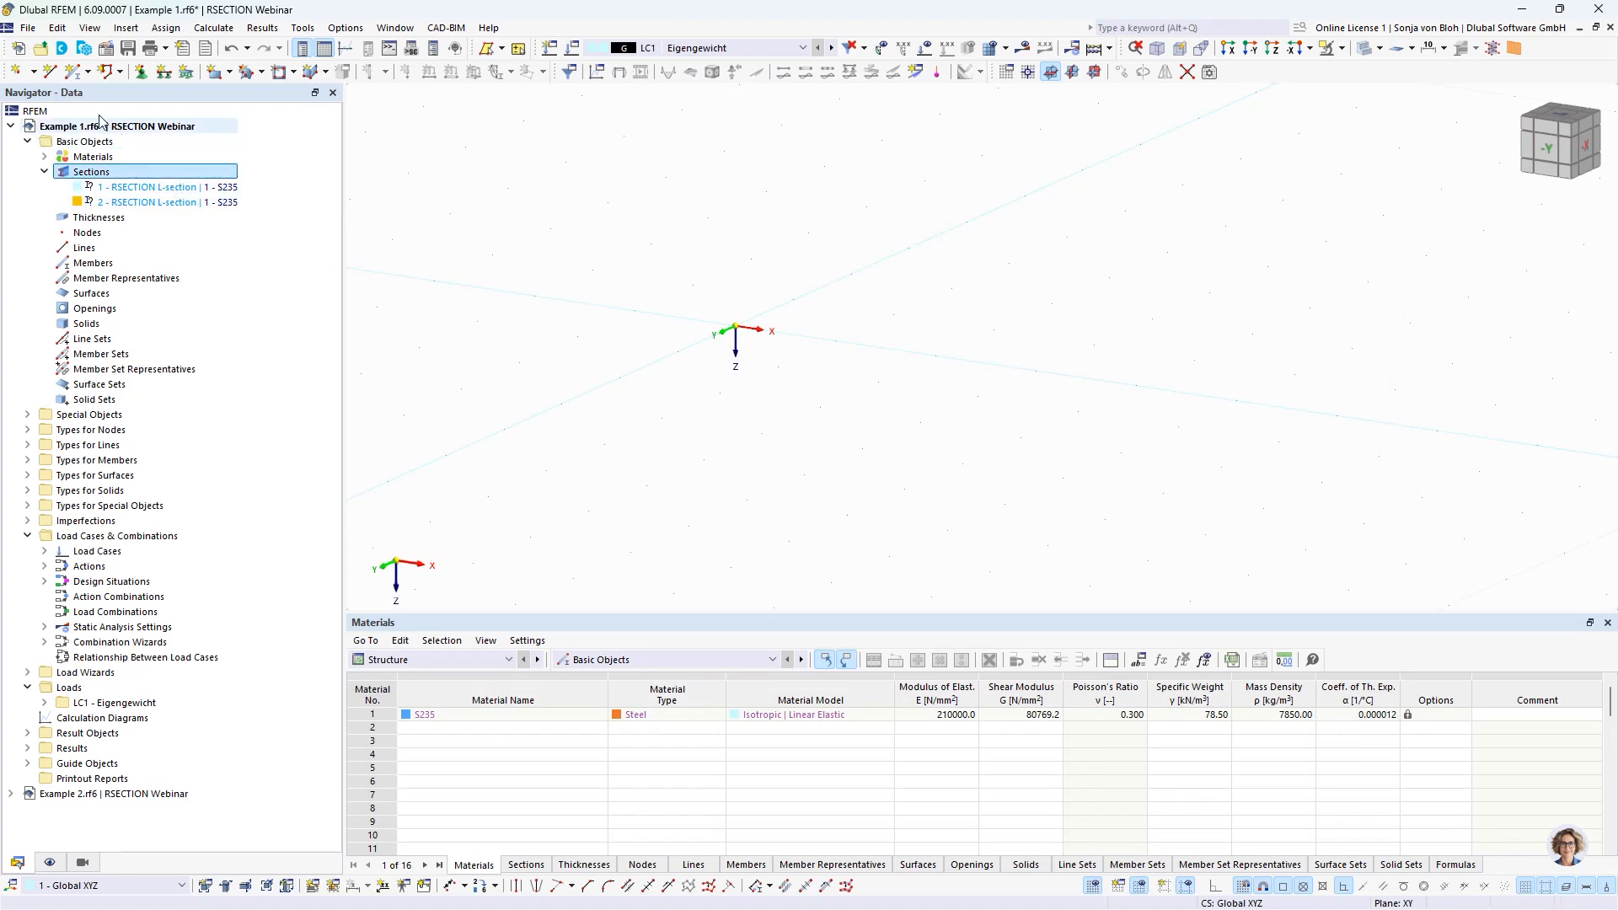
Step: Define a new single member with Linear section distribution and section 2 at member end j
{"action": "left_click", "coordinate": [81, 76]}
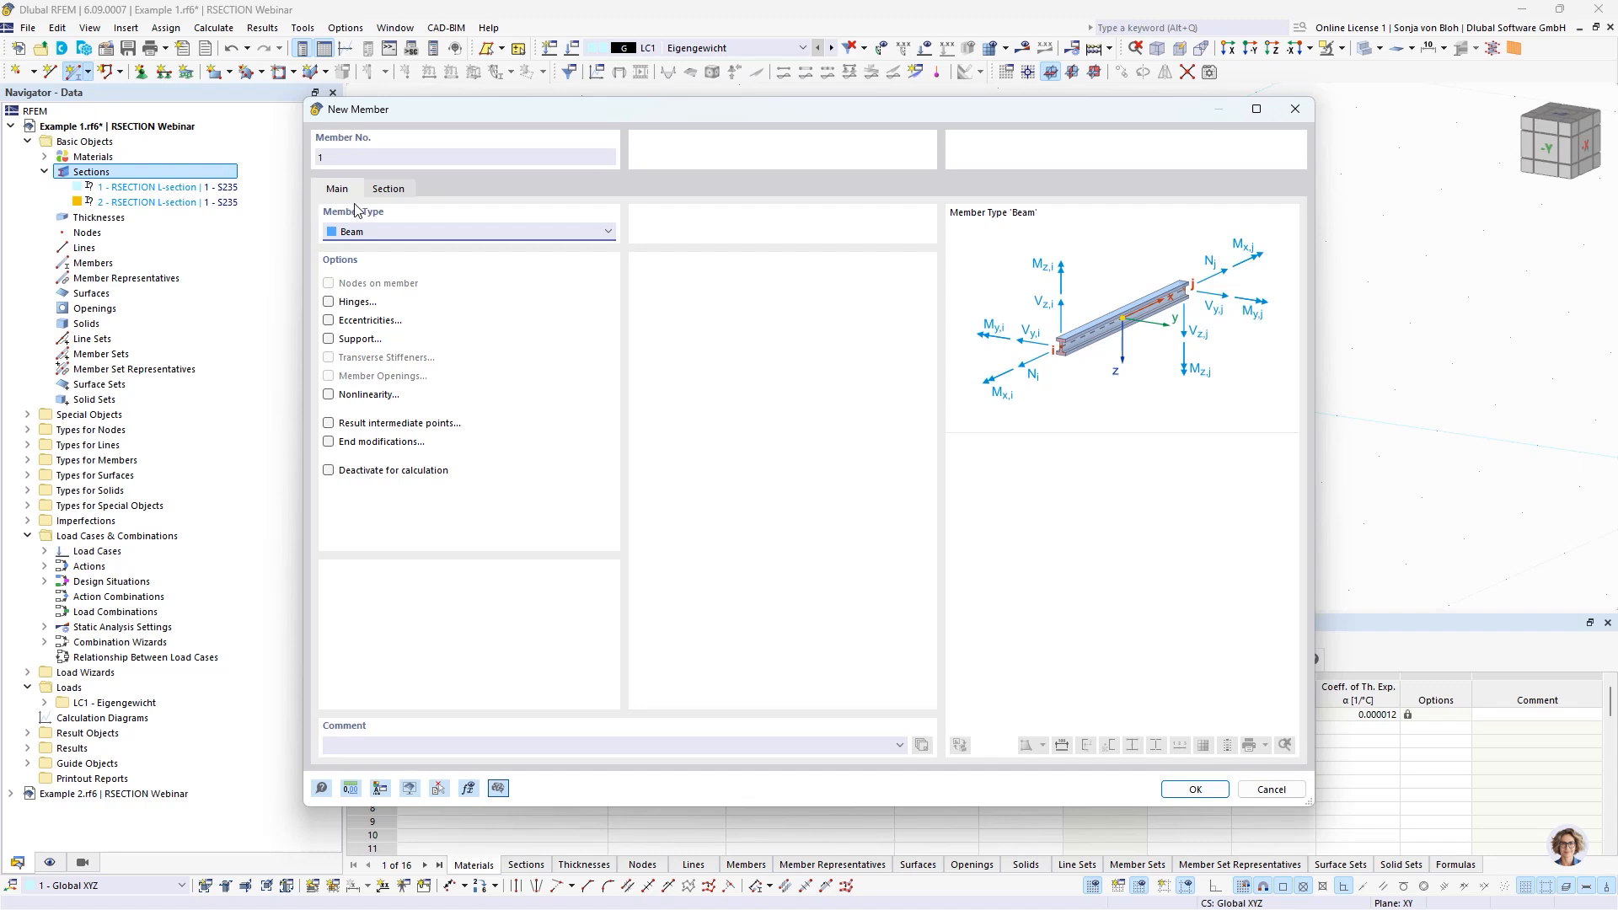
{"action": "left_click", "coordinate": [389, 190]}
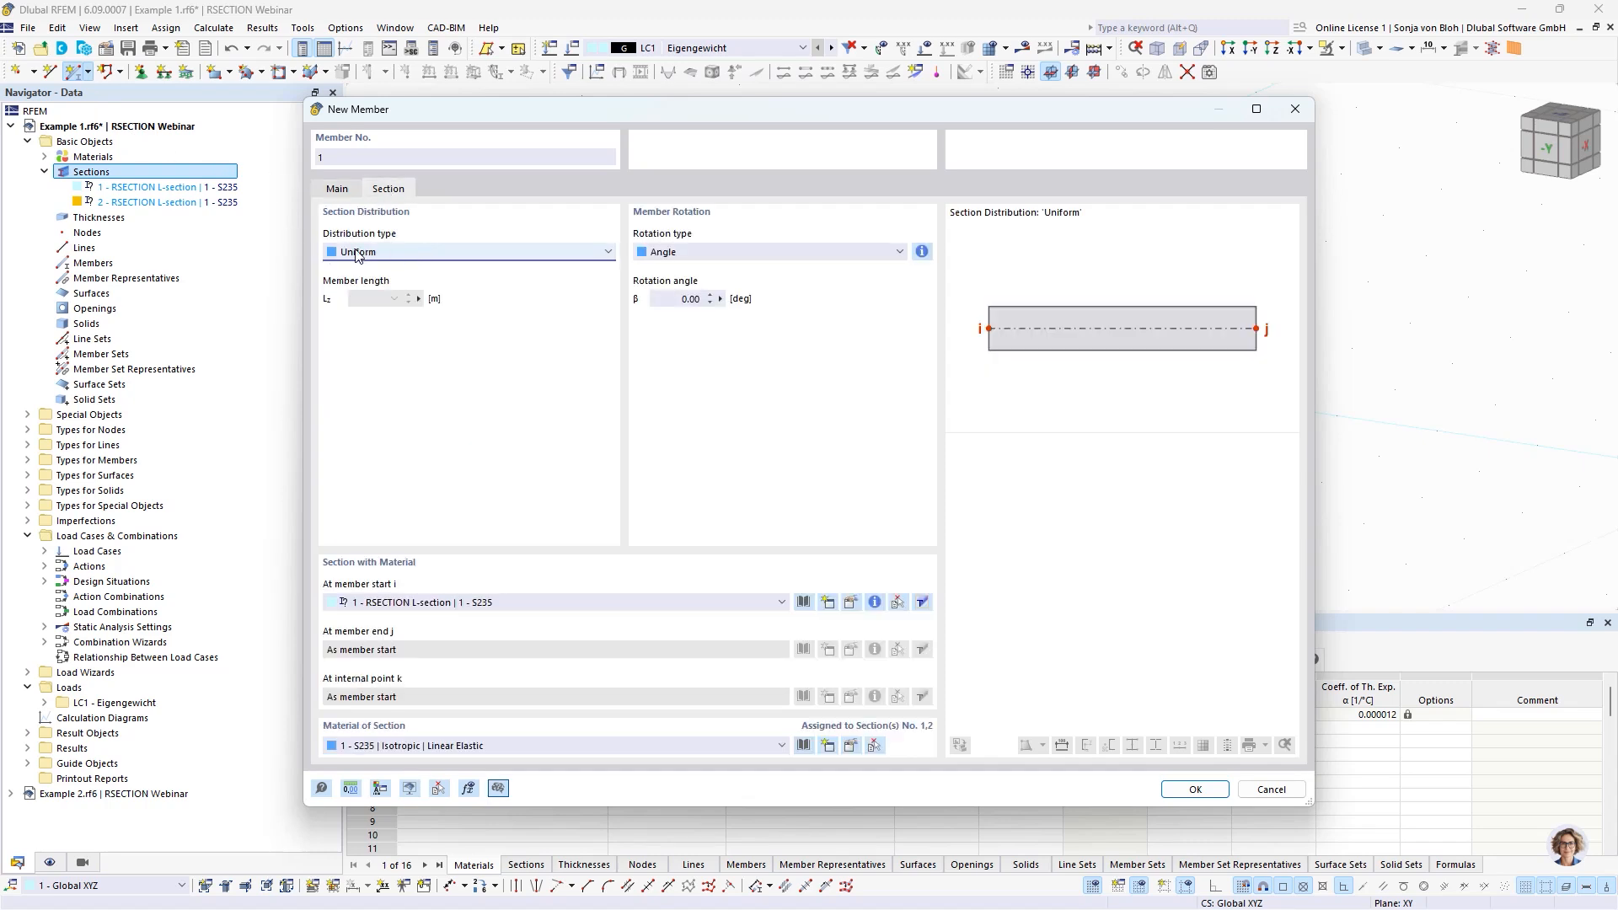
{"action": "left_click", "coordinate": [415, 254]}
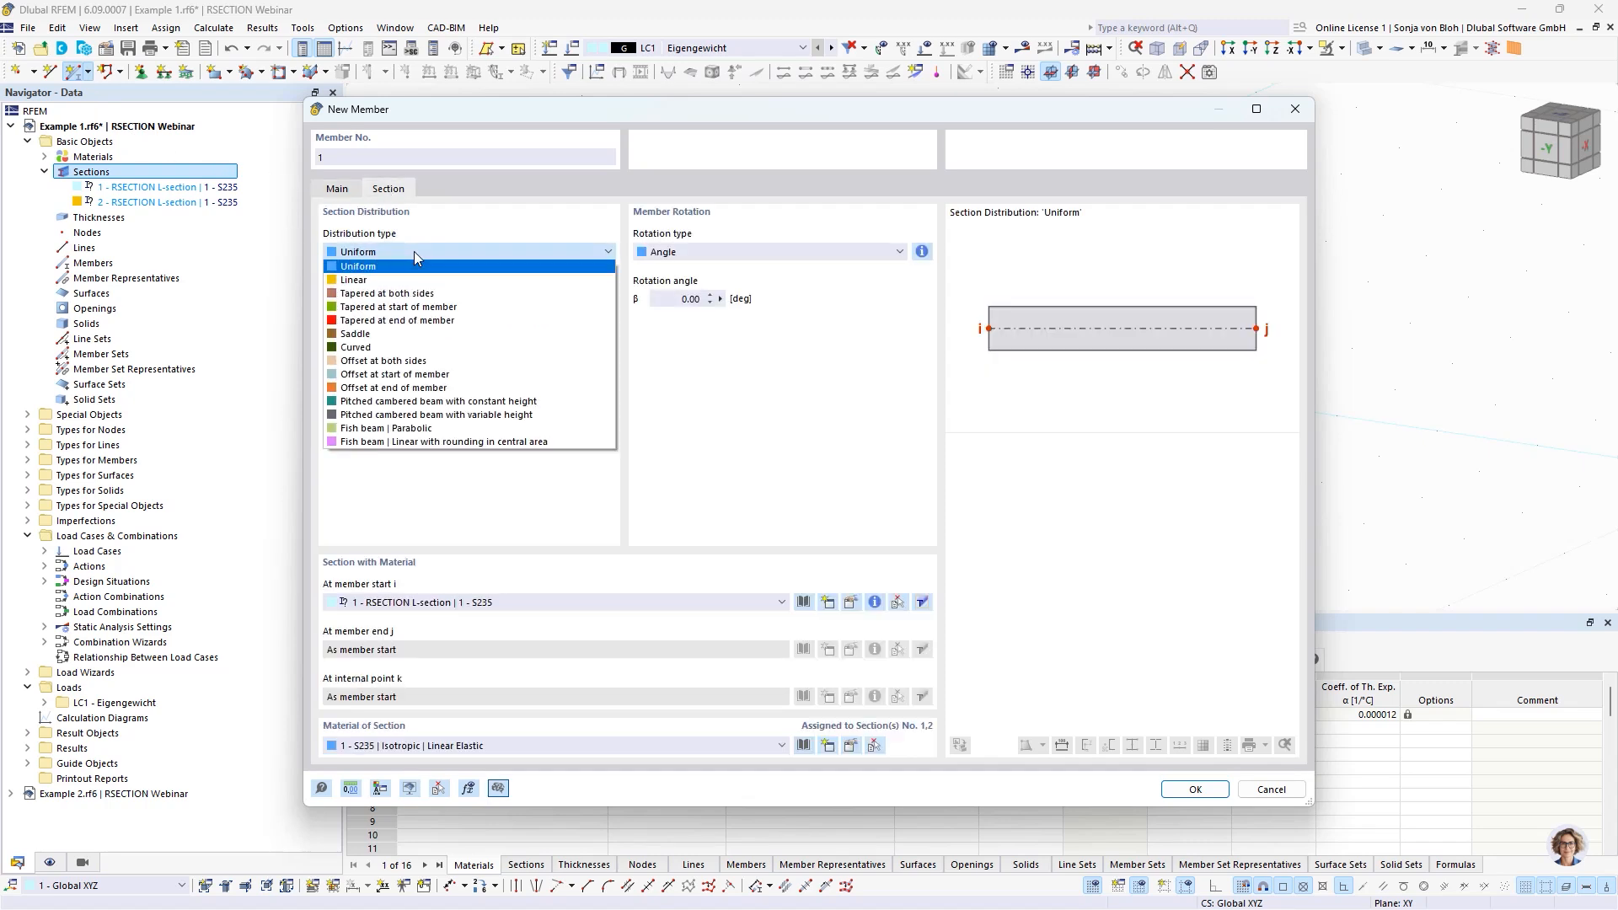
{"action": "left_click", "coordinate": [368, 281]}
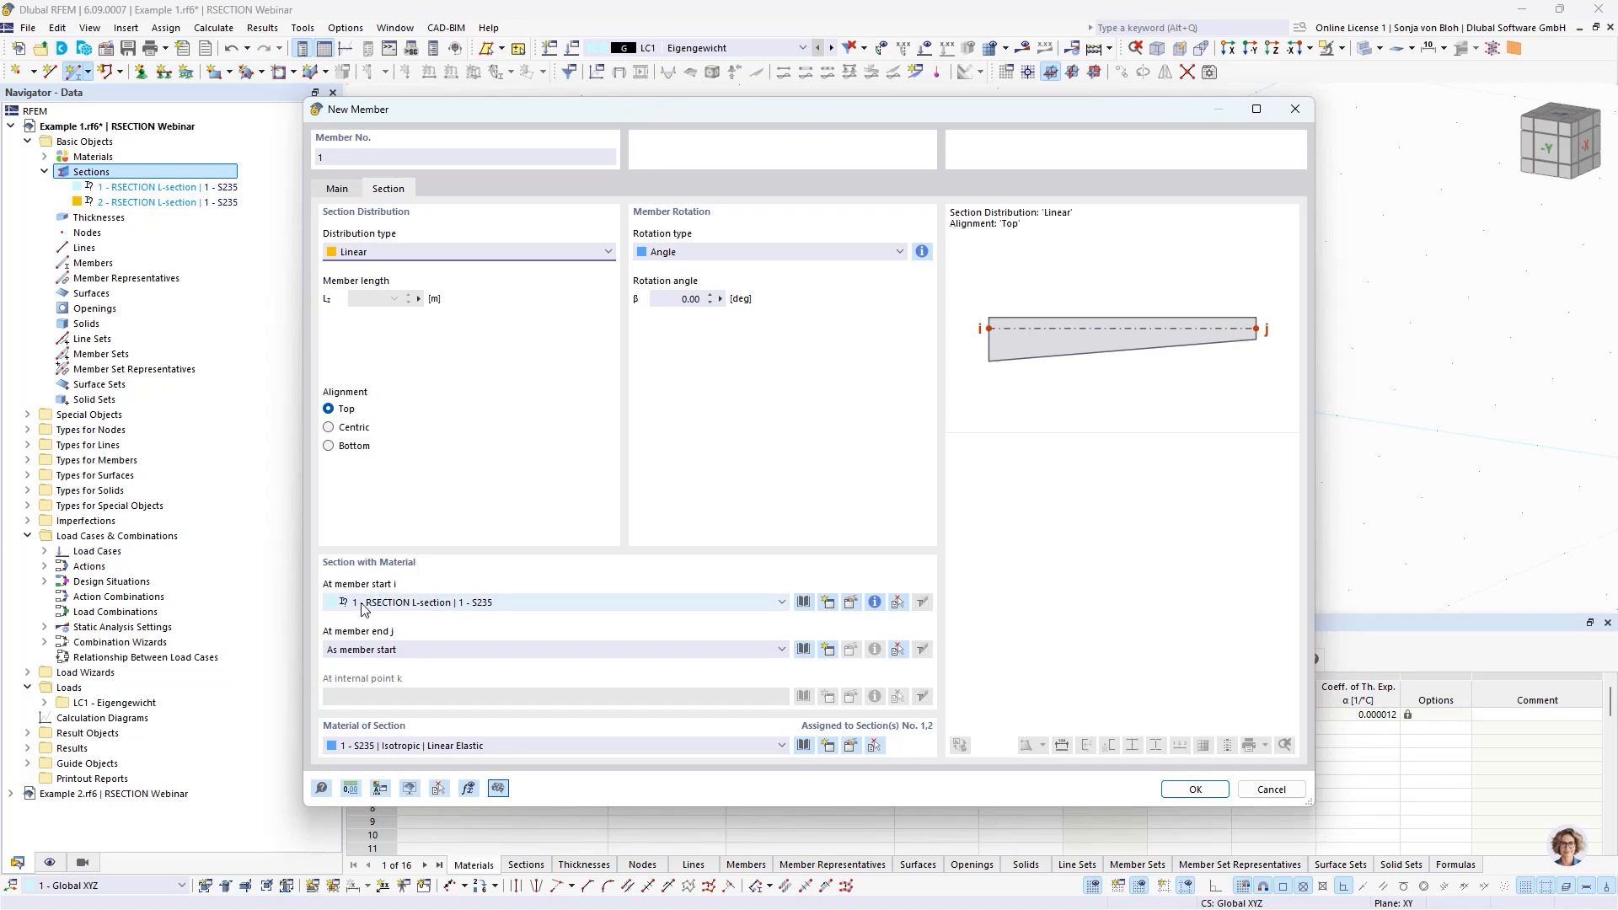
{"action": "left_click", "coordinate": [453, 651]}
{"action": "left_click", "coordinate": [441, 695]}
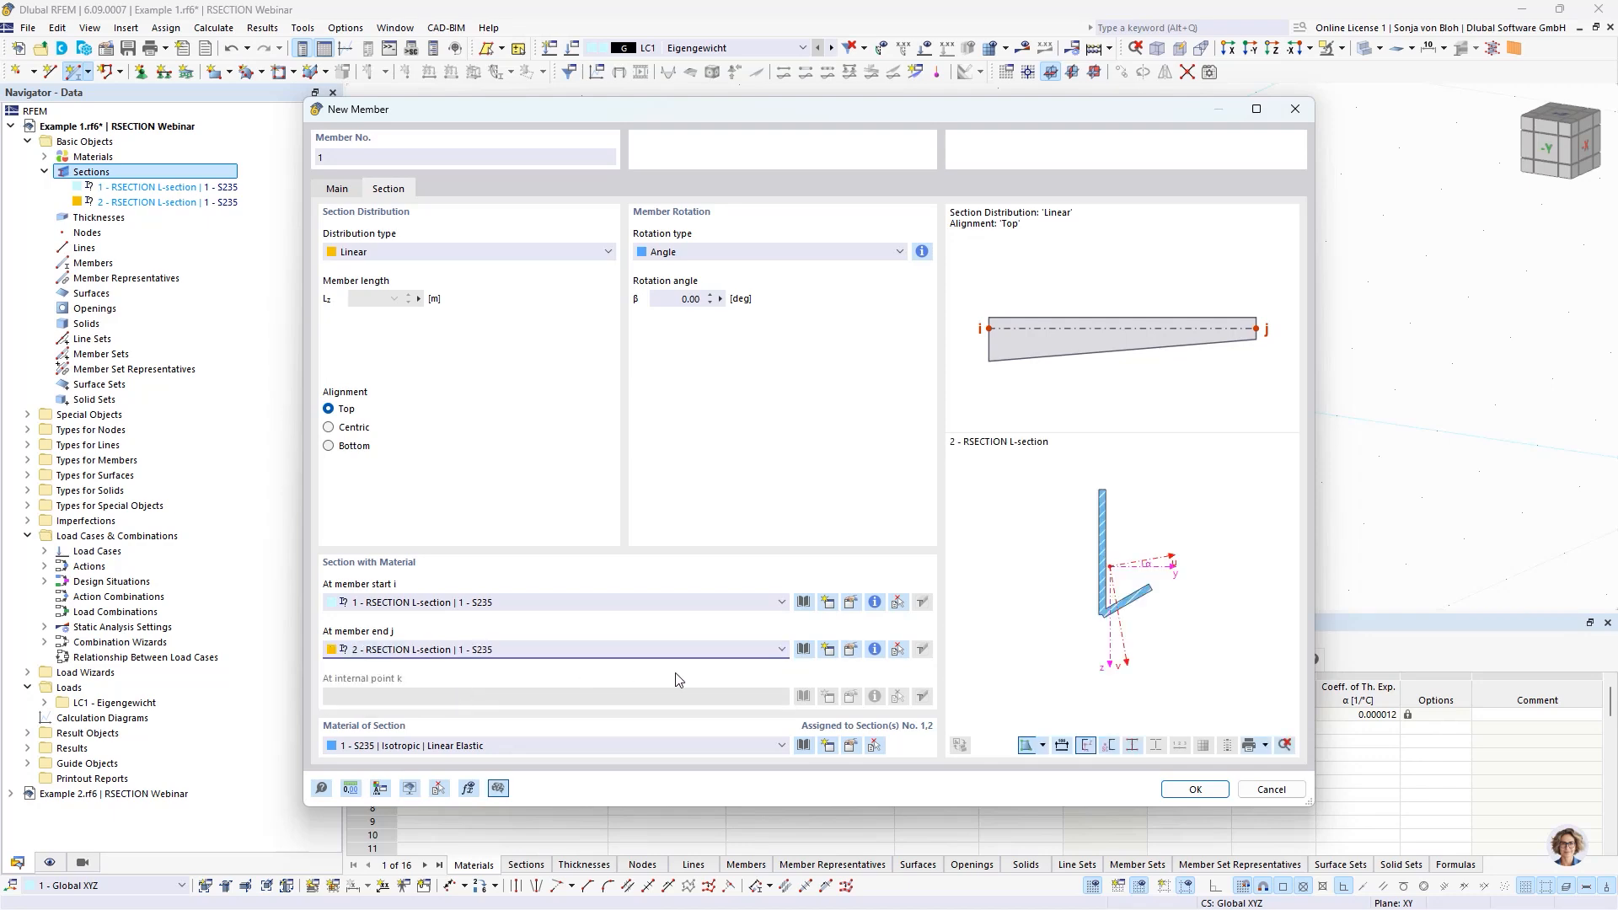
{"action": "left_click", "coordinate": [1193, 789]}
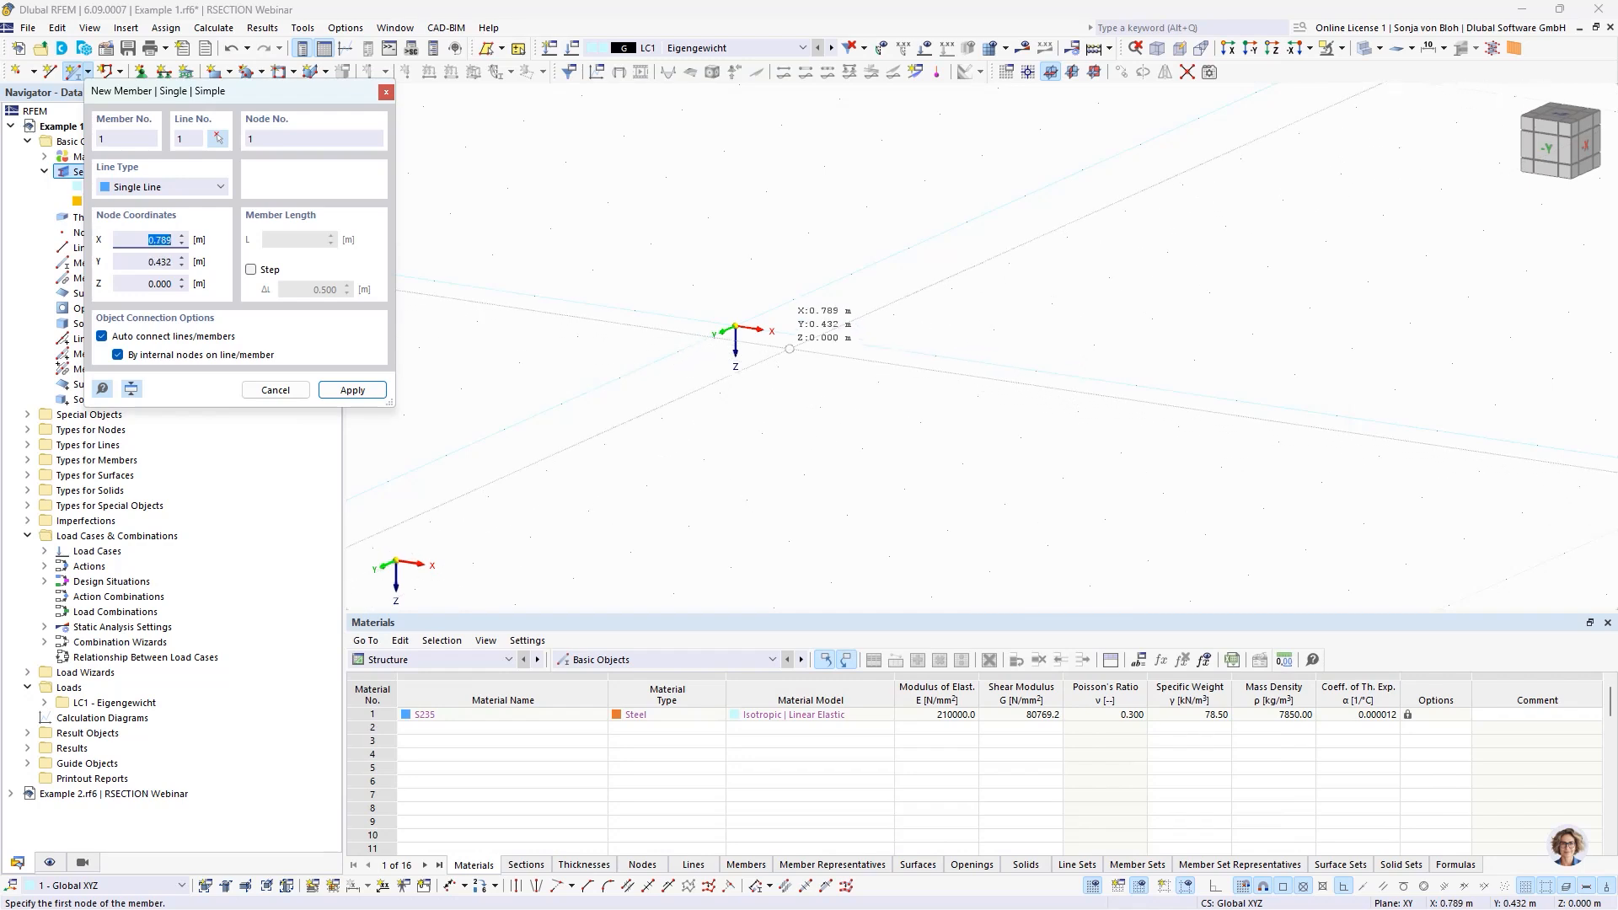
Step: Place the member from the origin to X = 2.000 m along the X-axis and finish the command
{"action": "left_click", "coordinate": [736, 329]}
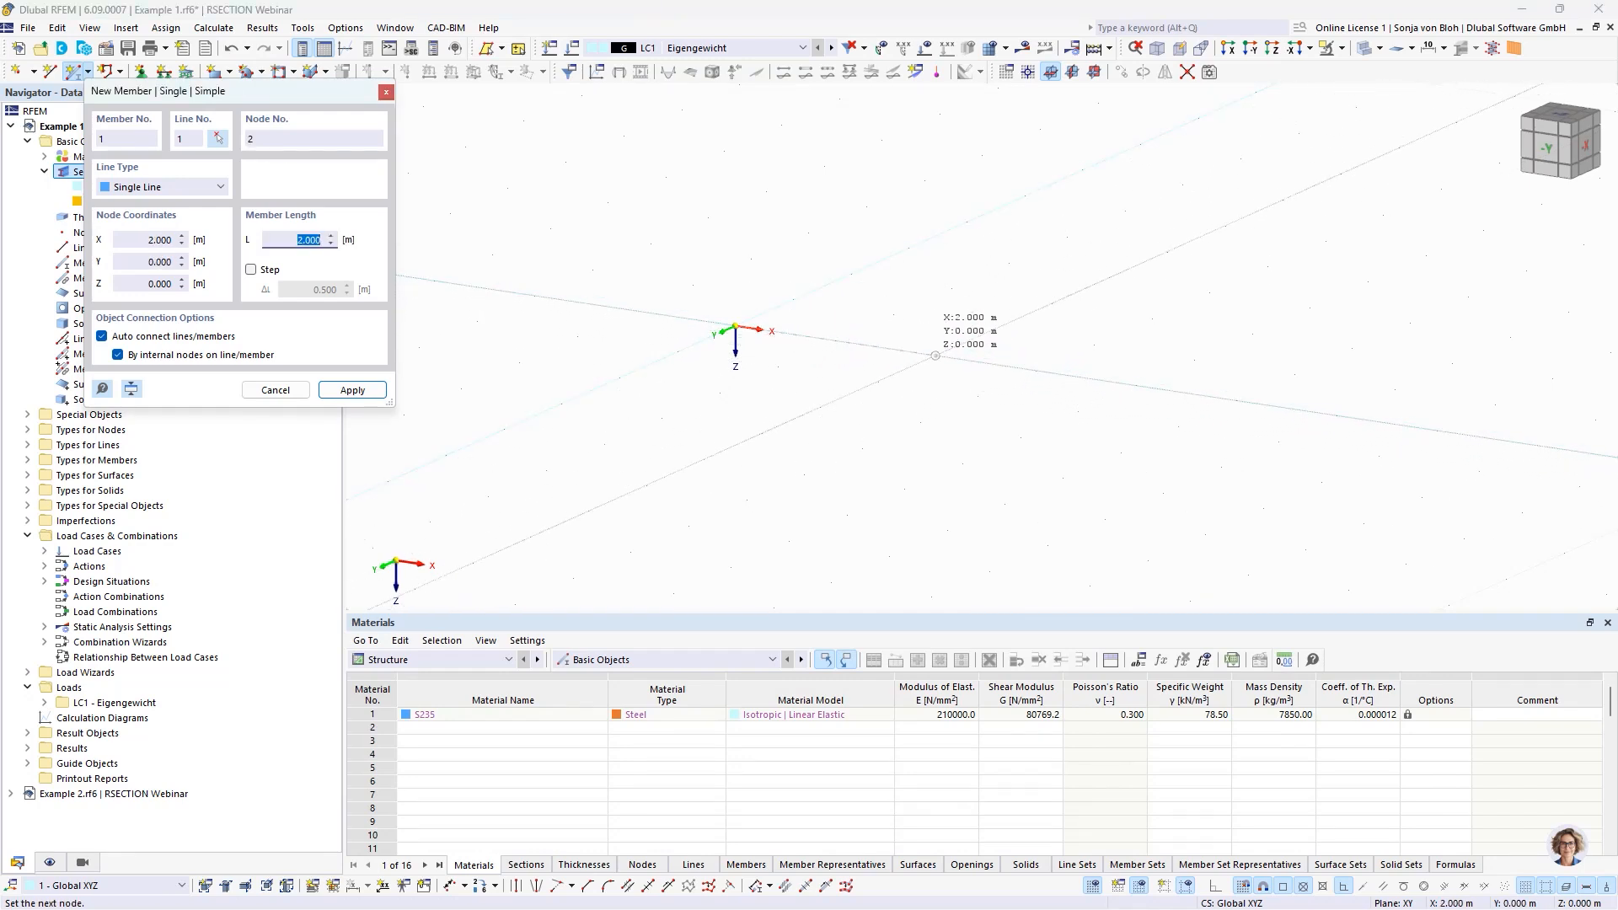
{"action": "left_click", "coordinate": [935, 356]}
{"action": "key", "text": "Escape"}
{"action": "scroll", "coordinate": [891, 345], "scroll_direction": "up", "scroll_amount": 5}
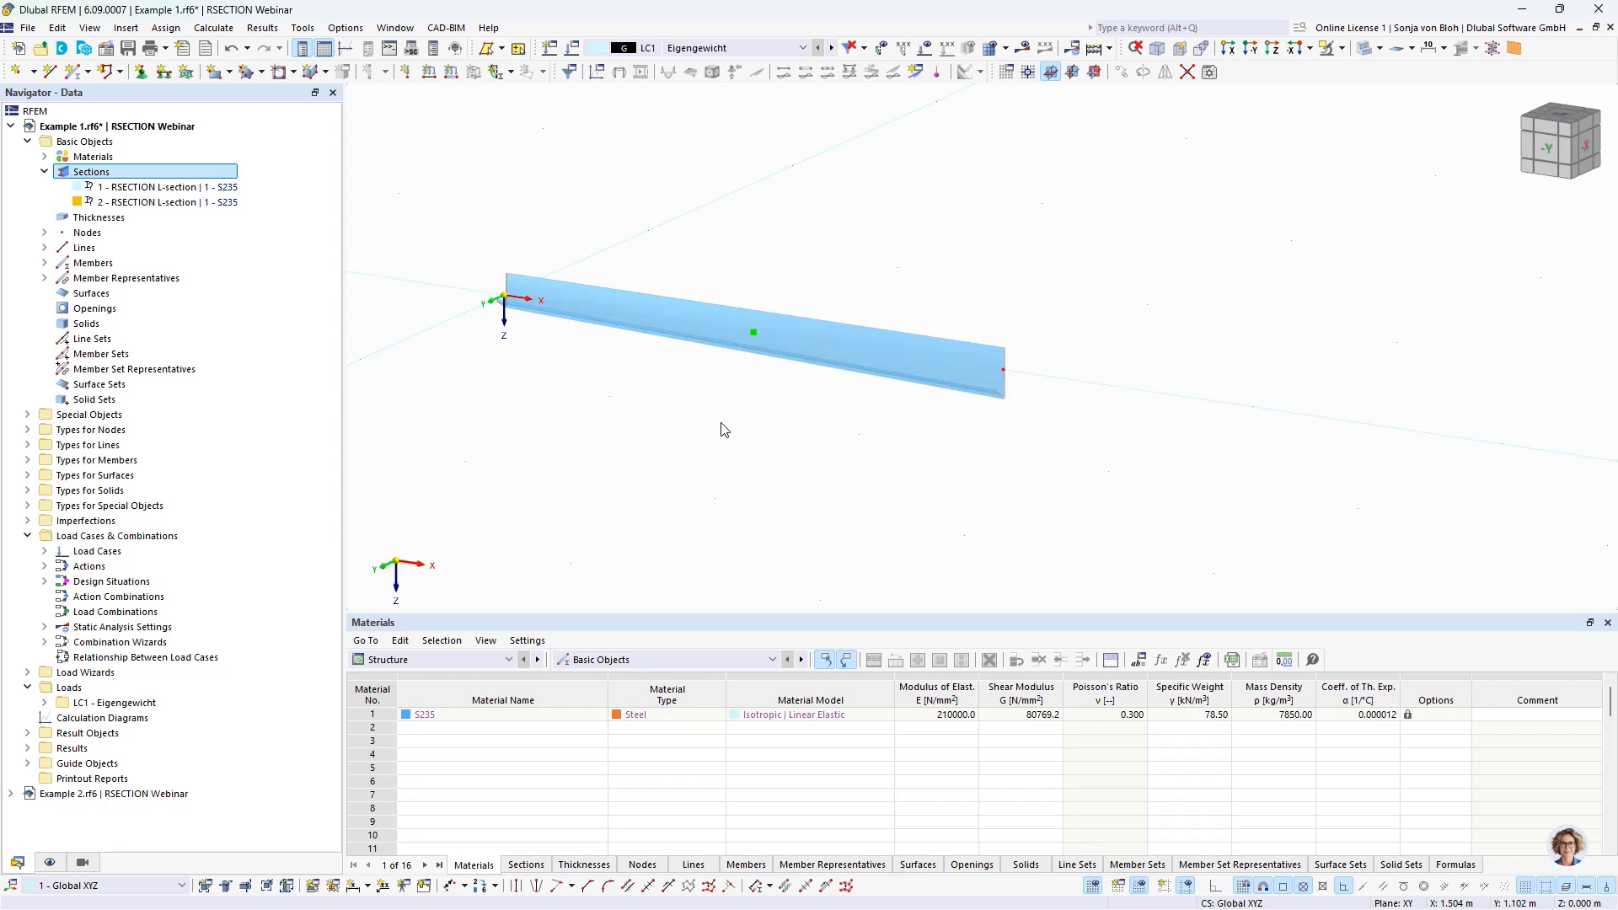
Step: Set section 2's angle parameter alpha__1 to 90° and accept the section change
{"action": "double_click", "coordinate": [116, 203]}
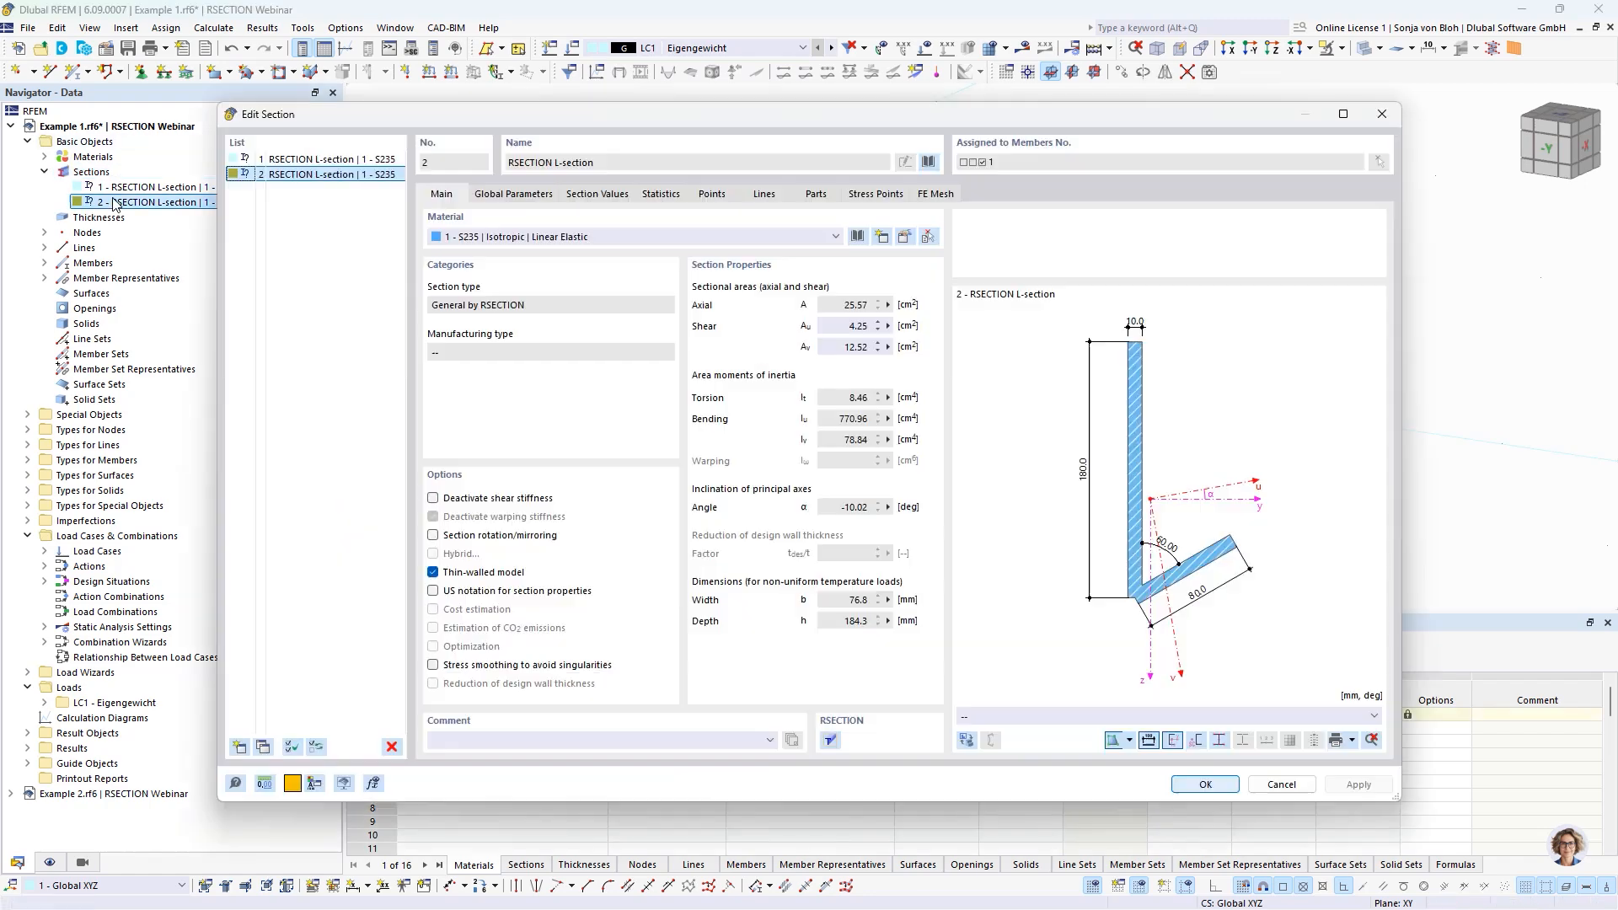
{"action": "left_click", "coordinate": [514, 194]}
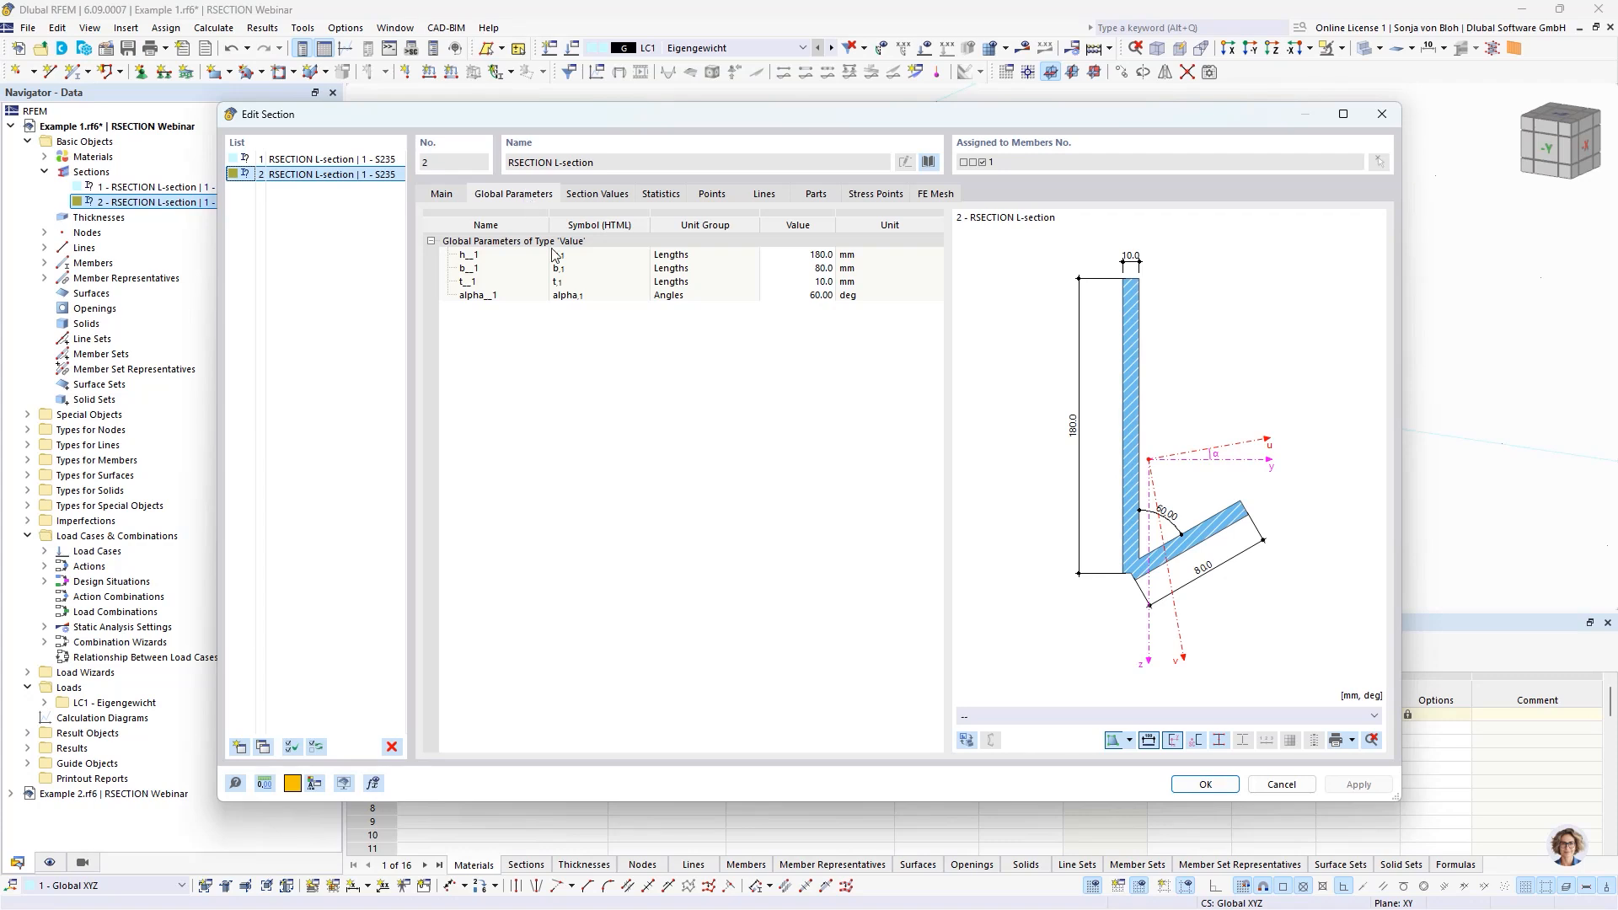
{"action": "left_click", "coordinate": [806, 296]}
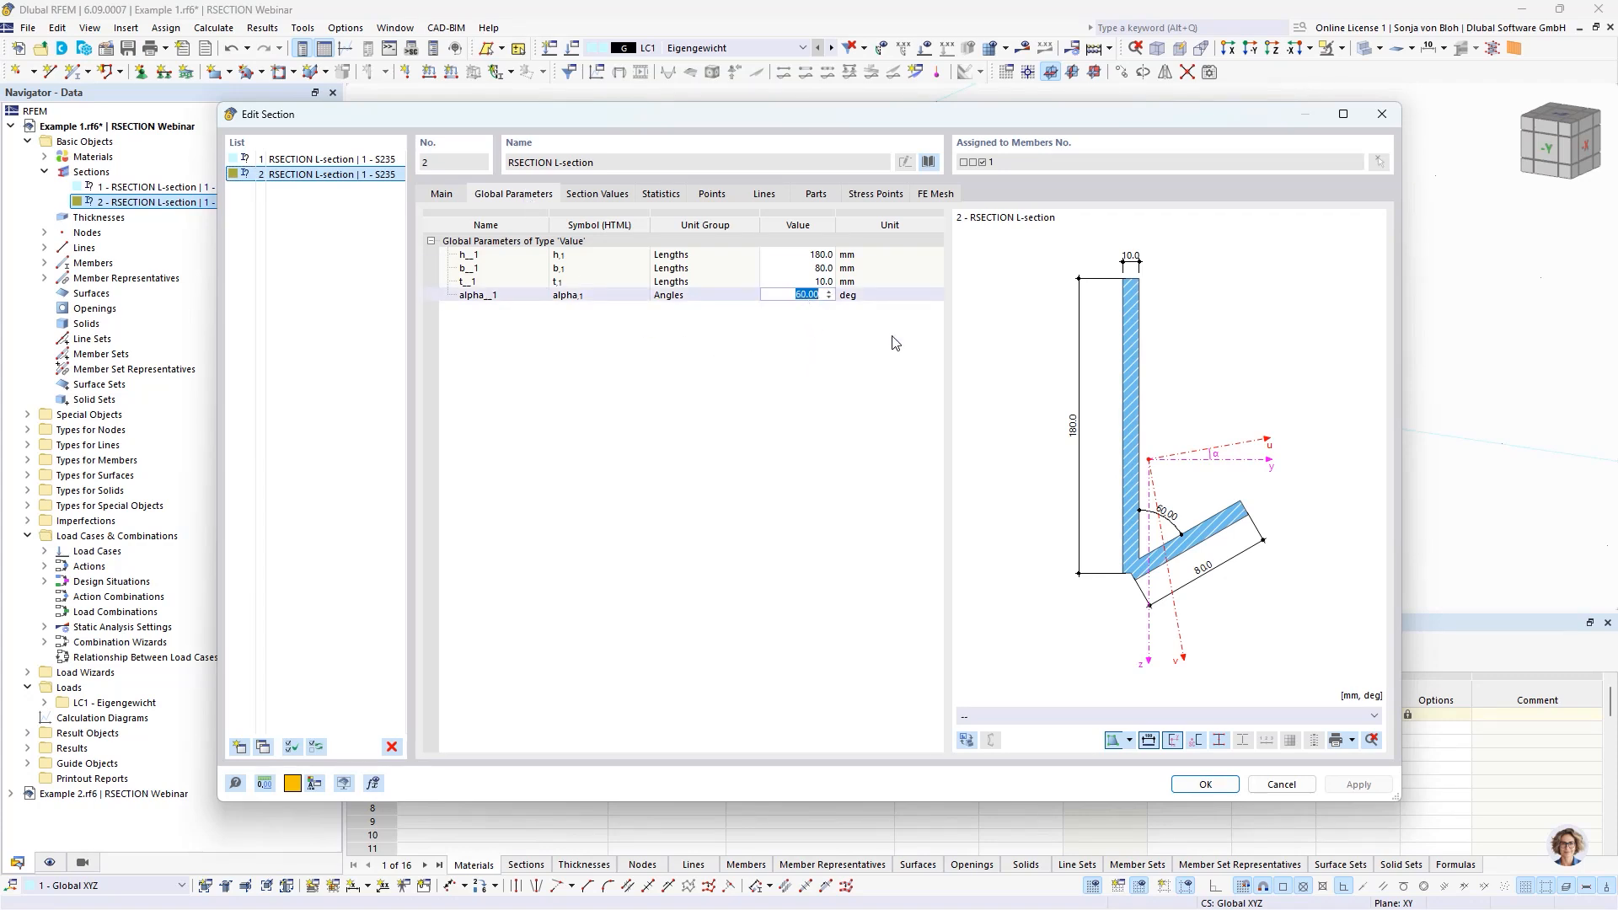
{"action": "type", "text": "90"}
{"action": "left_click", "coordinate": [807, 281]}
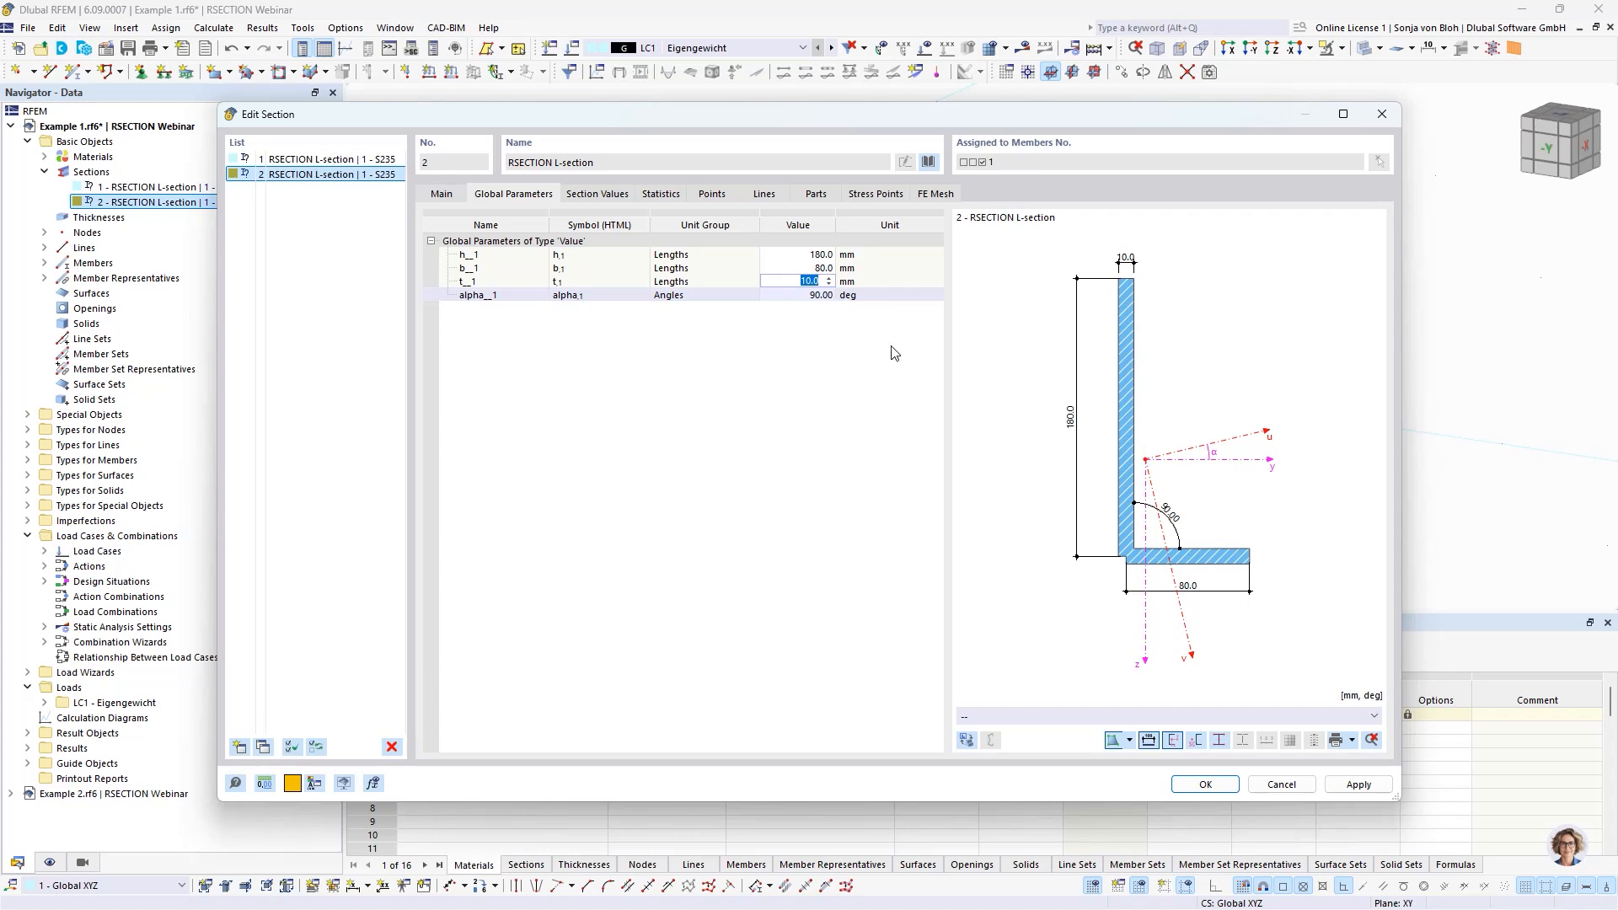
{"action": "left_click", "coordinate": [1184, 785]}
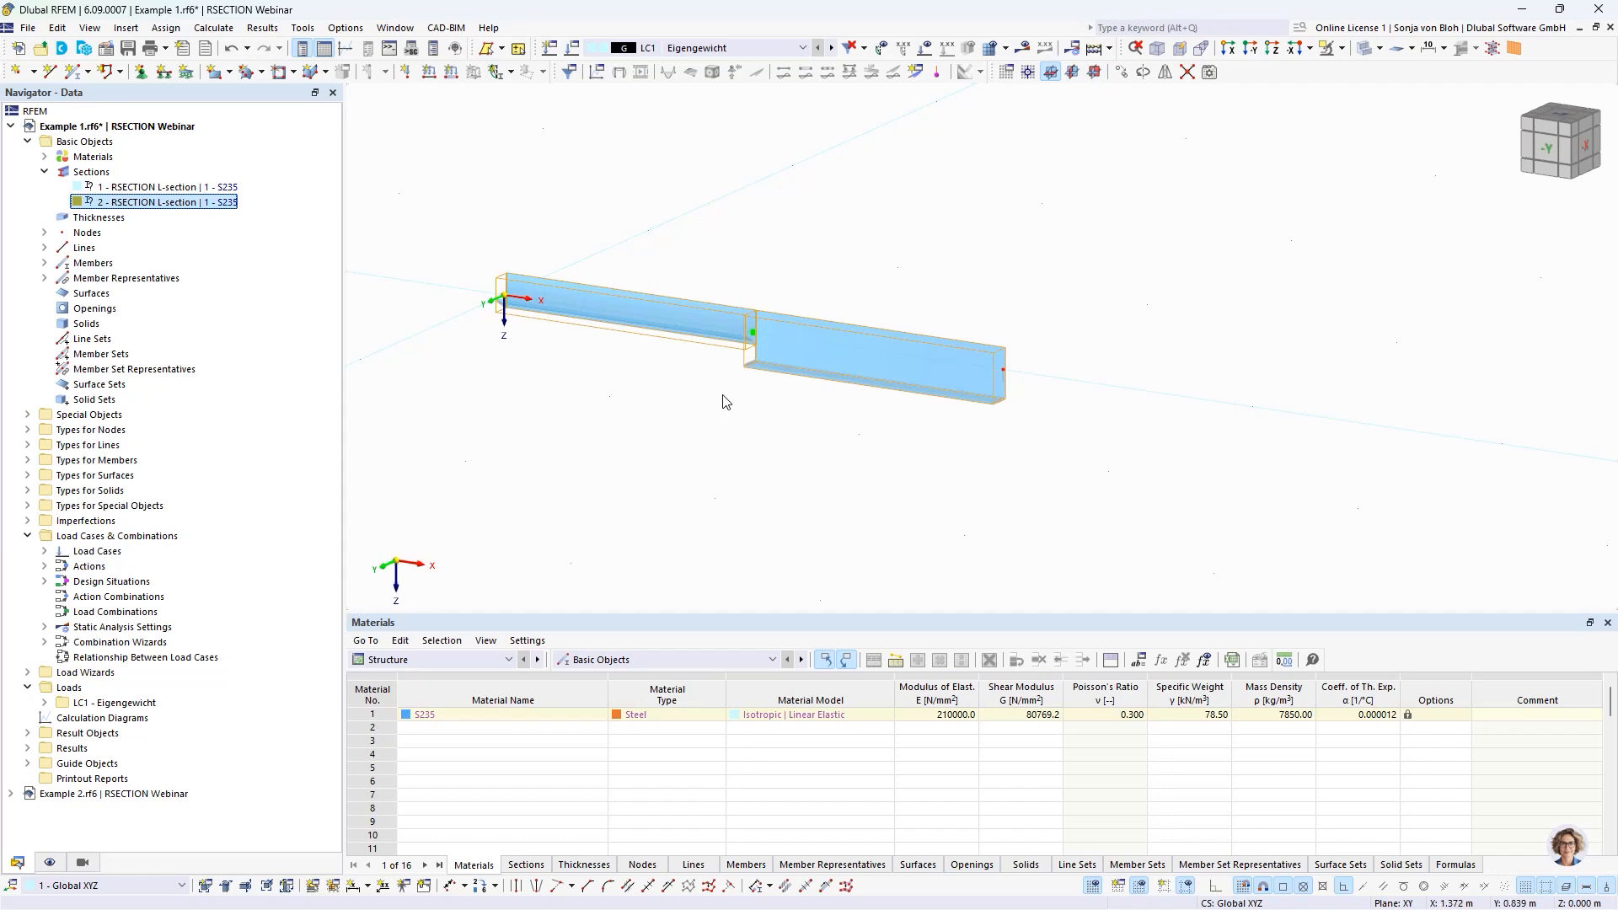
Step: Open the Example 2 model and examine its L-shaped surface geometry with varying leg angle from several sides
{"action": "left_click", "coordinate": [396, 28]}
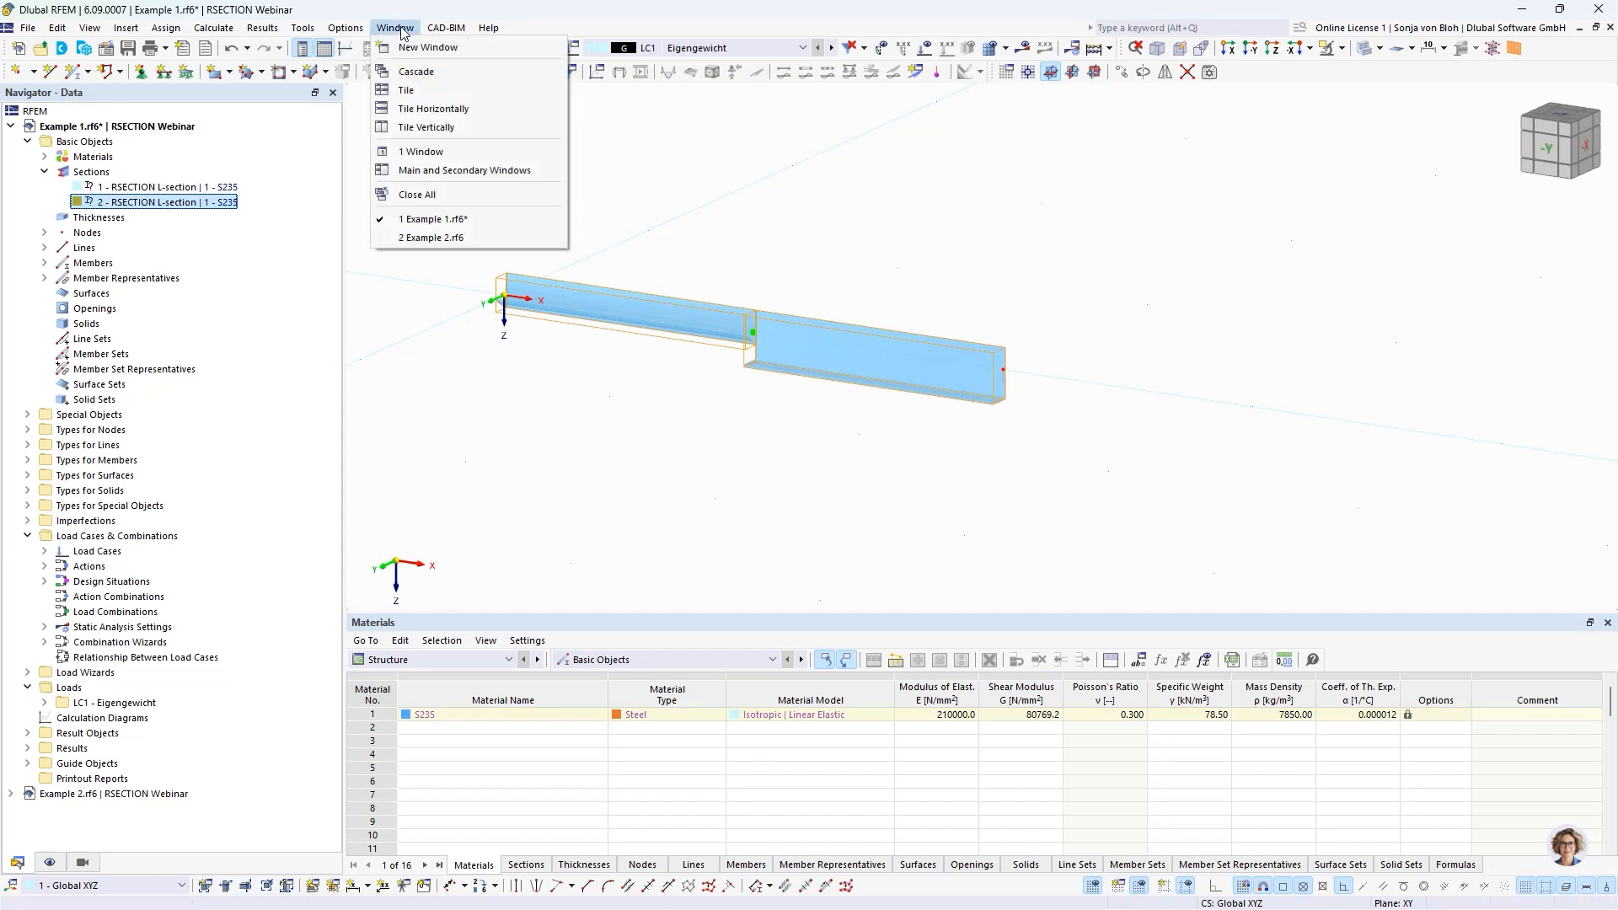
{"action": "left_click", "coordinate": [425, 238]}
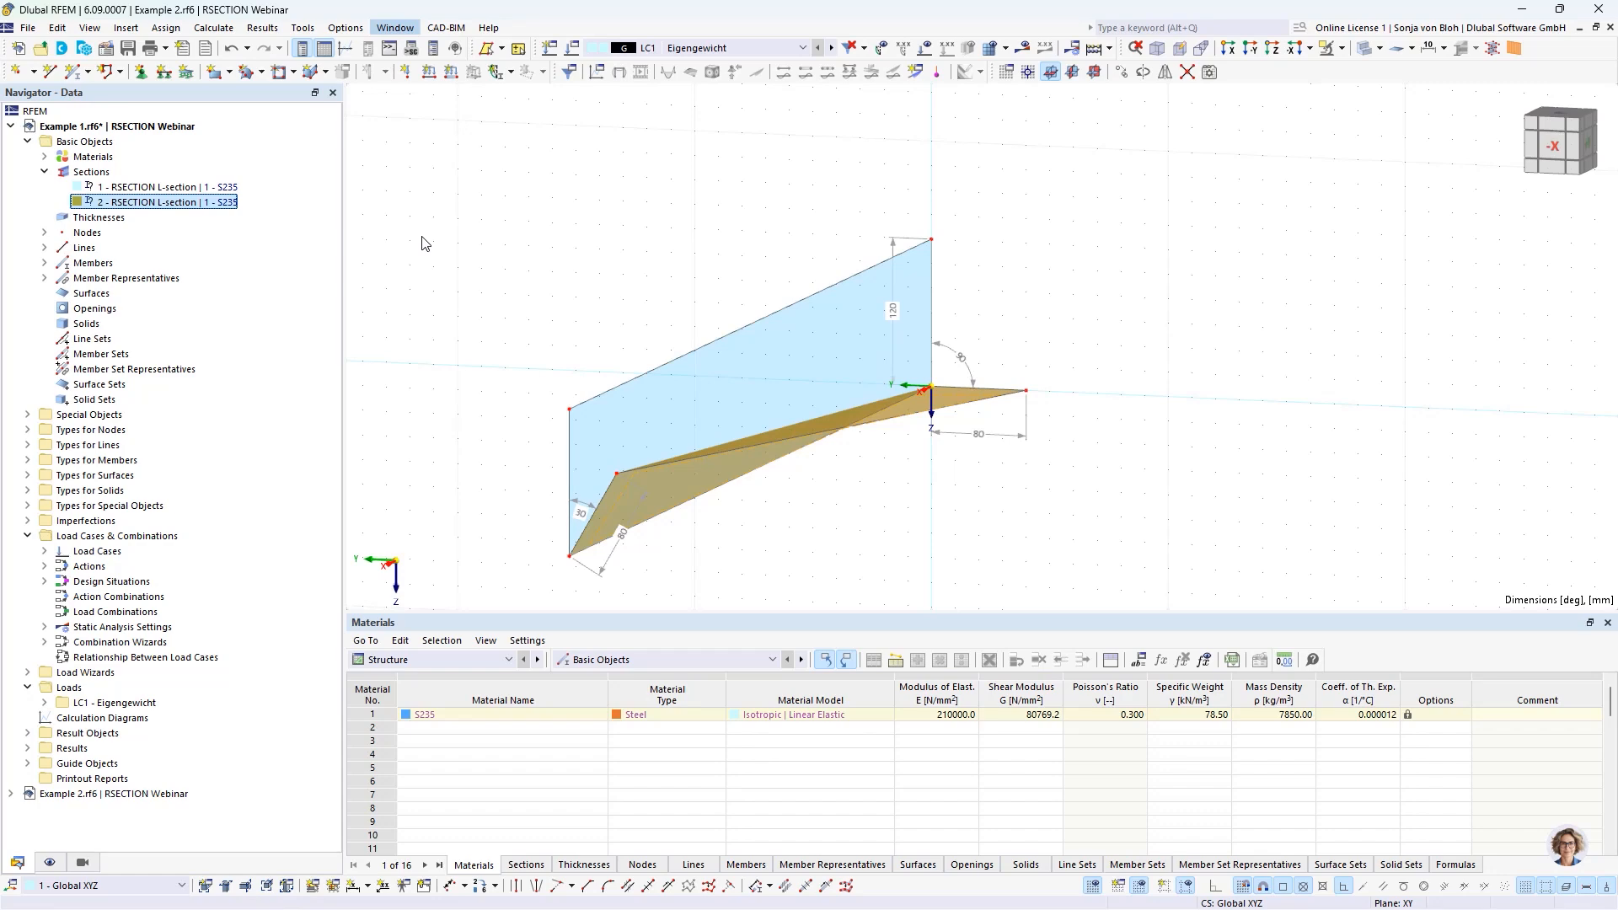
{"action": "middle_click_drag", "start_coordinate": [858, 476], "coordinate": [995, 476], "text": "ctrl"}
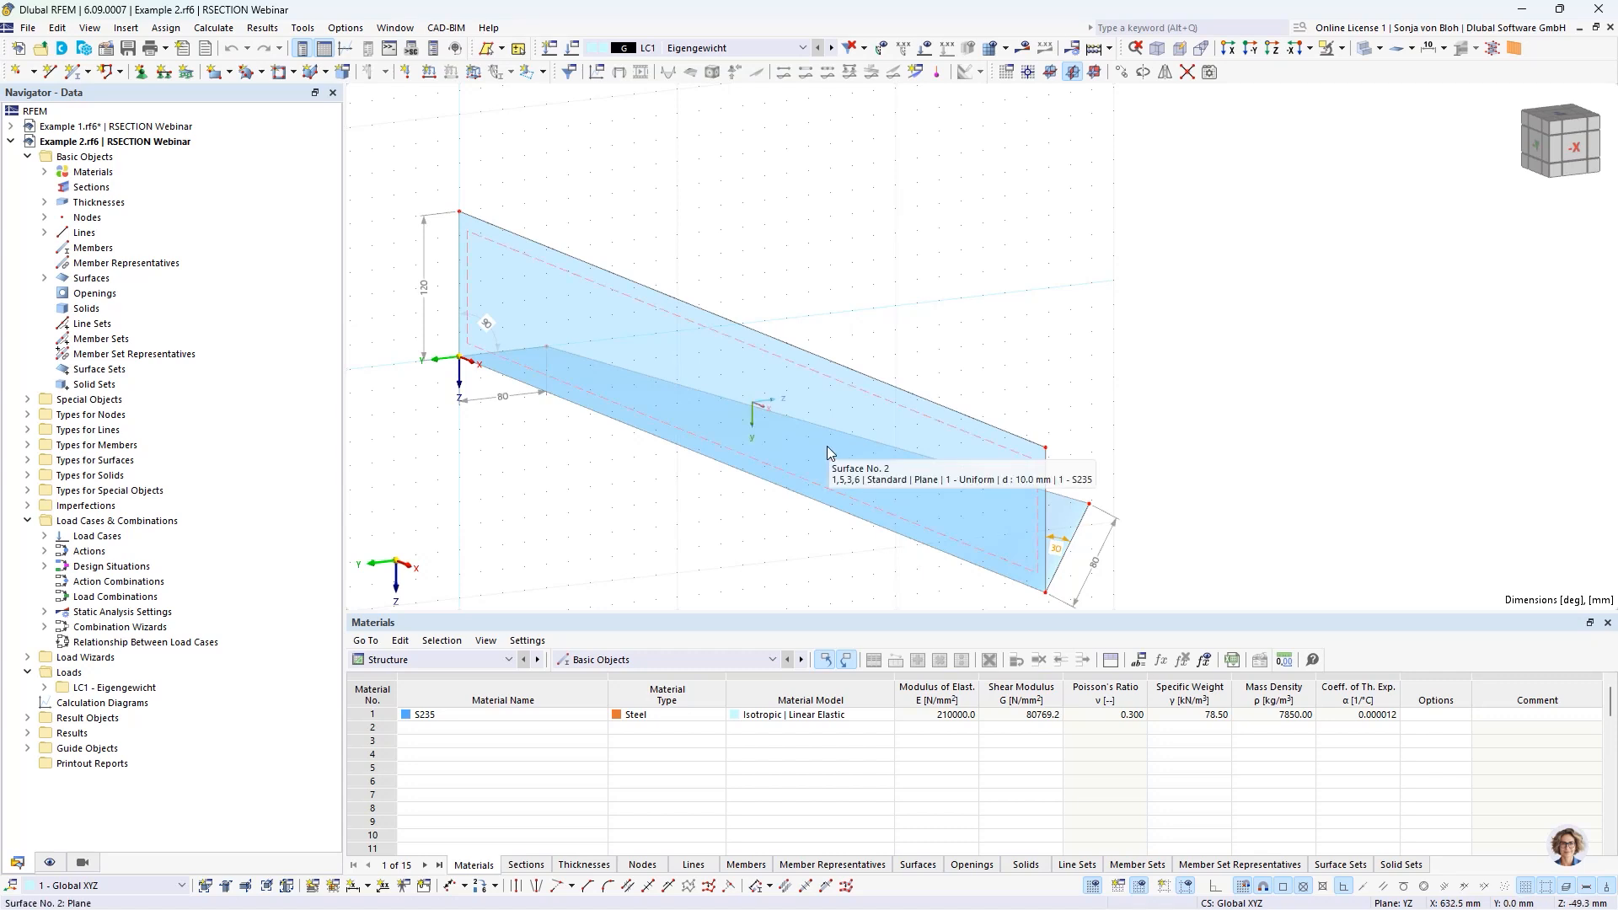
{"action": "scroll", "coordinate": [842, 509], "scroll_direction": "down", "scroll_amount": 2}
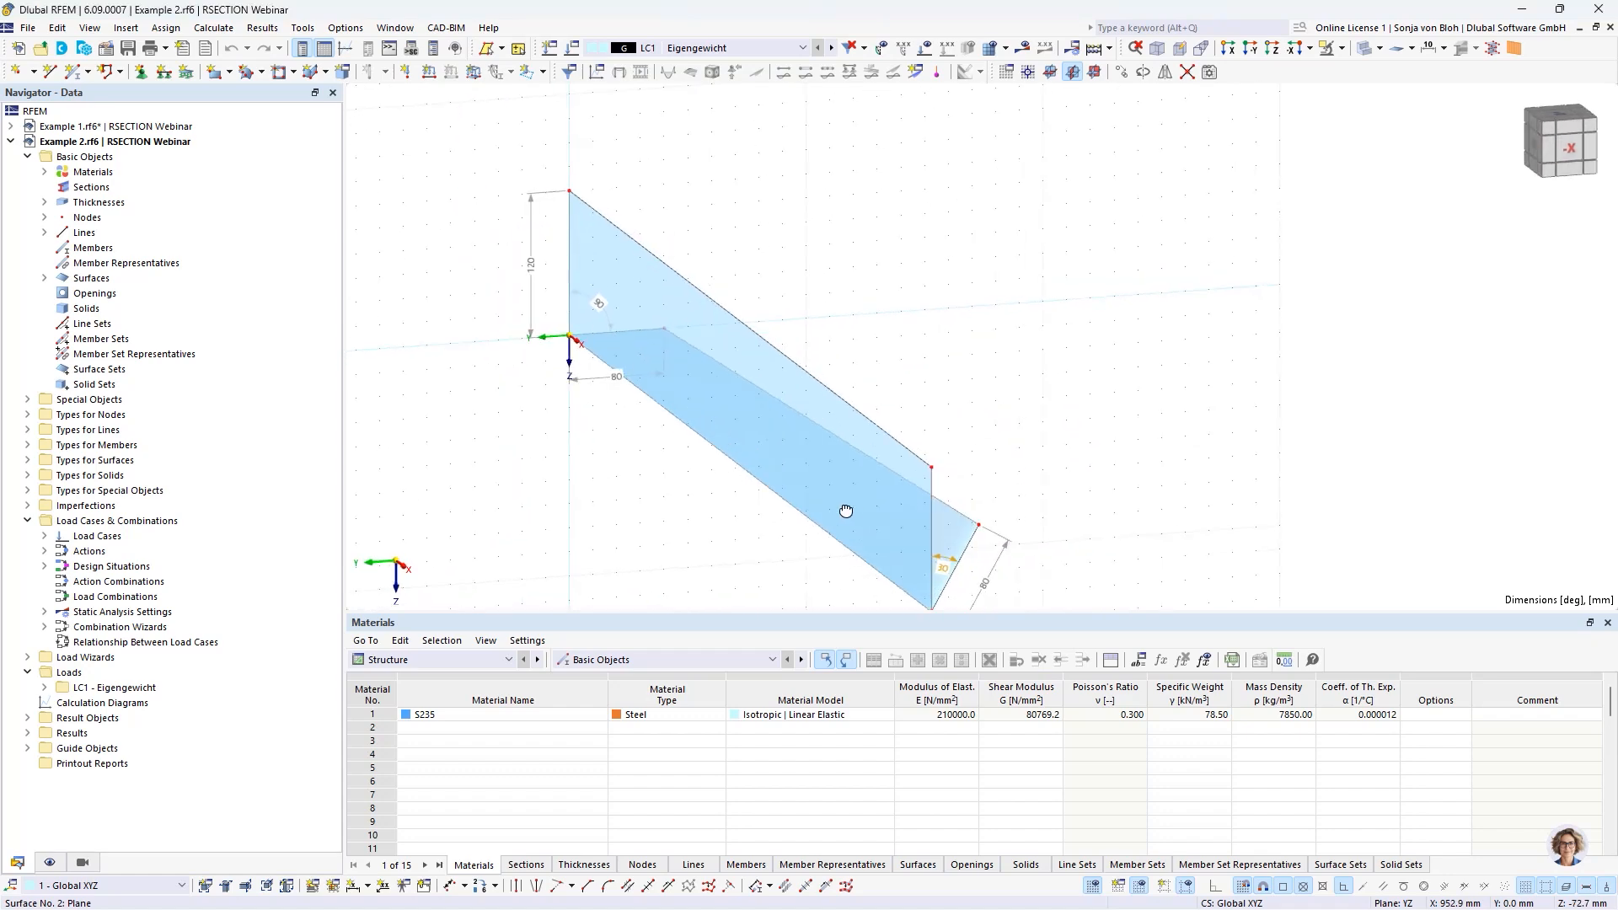
{"action": "scroll", "coordinate": [975, 440], "scroll_direction": "down", "scroll_amount": 1}
{"action": "middle_click_drag", "start_coordinate": [1056, 516], "coordinate": [877, 548], "text": "ctrl"}
{"action": "scroll", "coordinate": [893, 463], "scroll_direction": "up", "scroll_amount": 3}
{"action": "middle_click_drag", "start_coordinate": [918, 438], "coordinate": [1138, 457], "text": "ctrl"}
{"action": "left_click", "coordinate": [978, 242]}
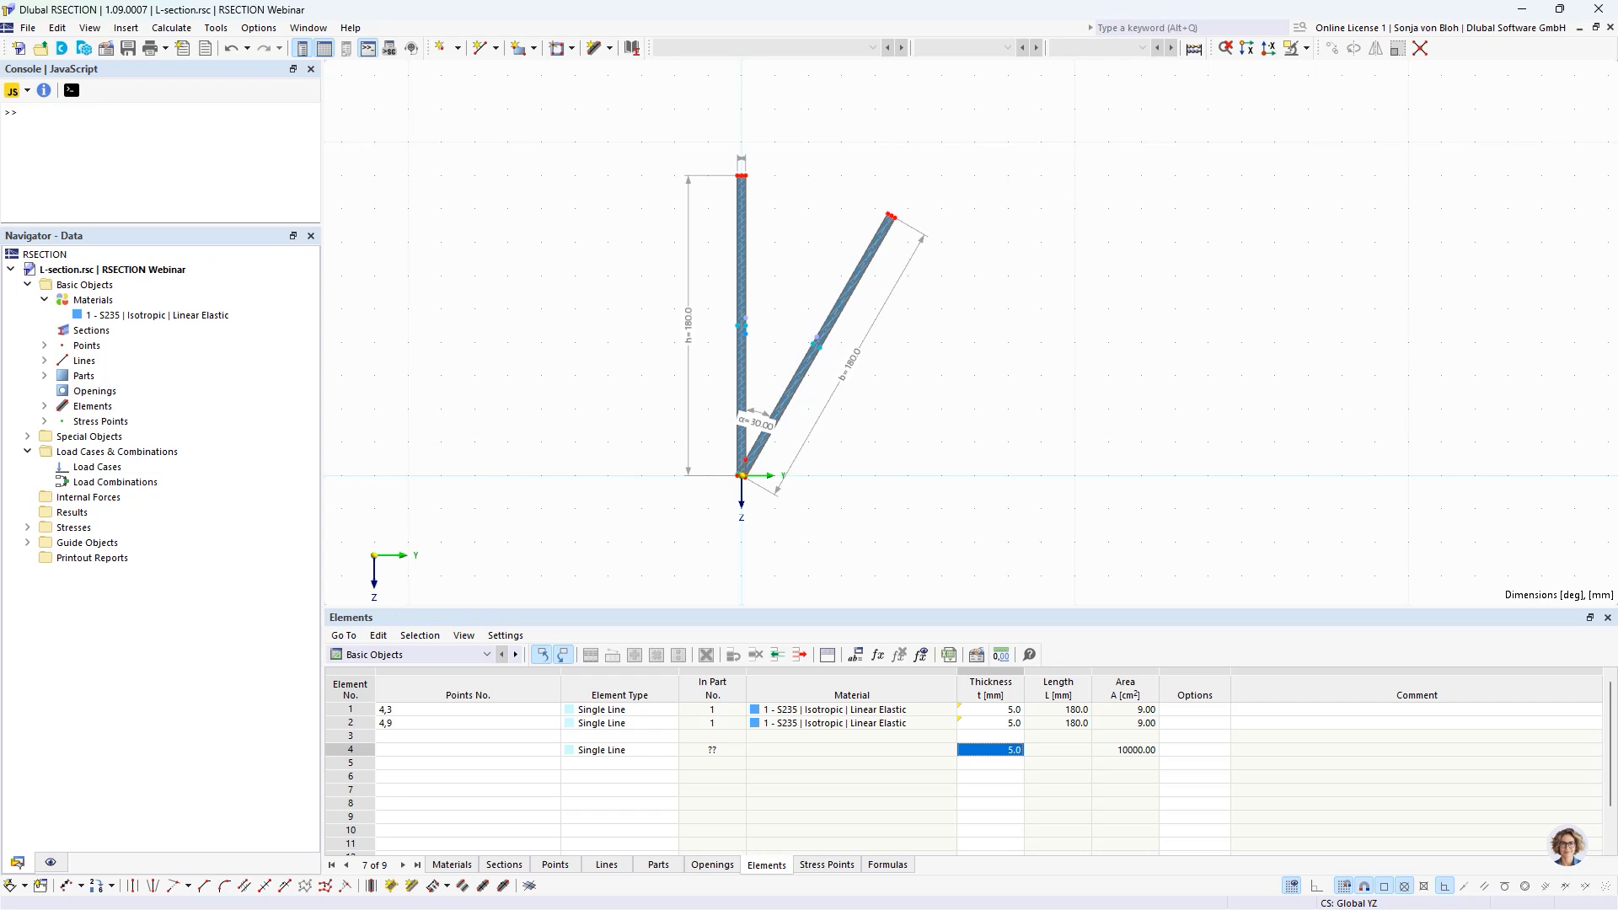
Step: Switch to RSECTION and create a new model named Start with the Thin-Walled Analysis method
{"action": "left_click", "coordinate": [18, 49]}
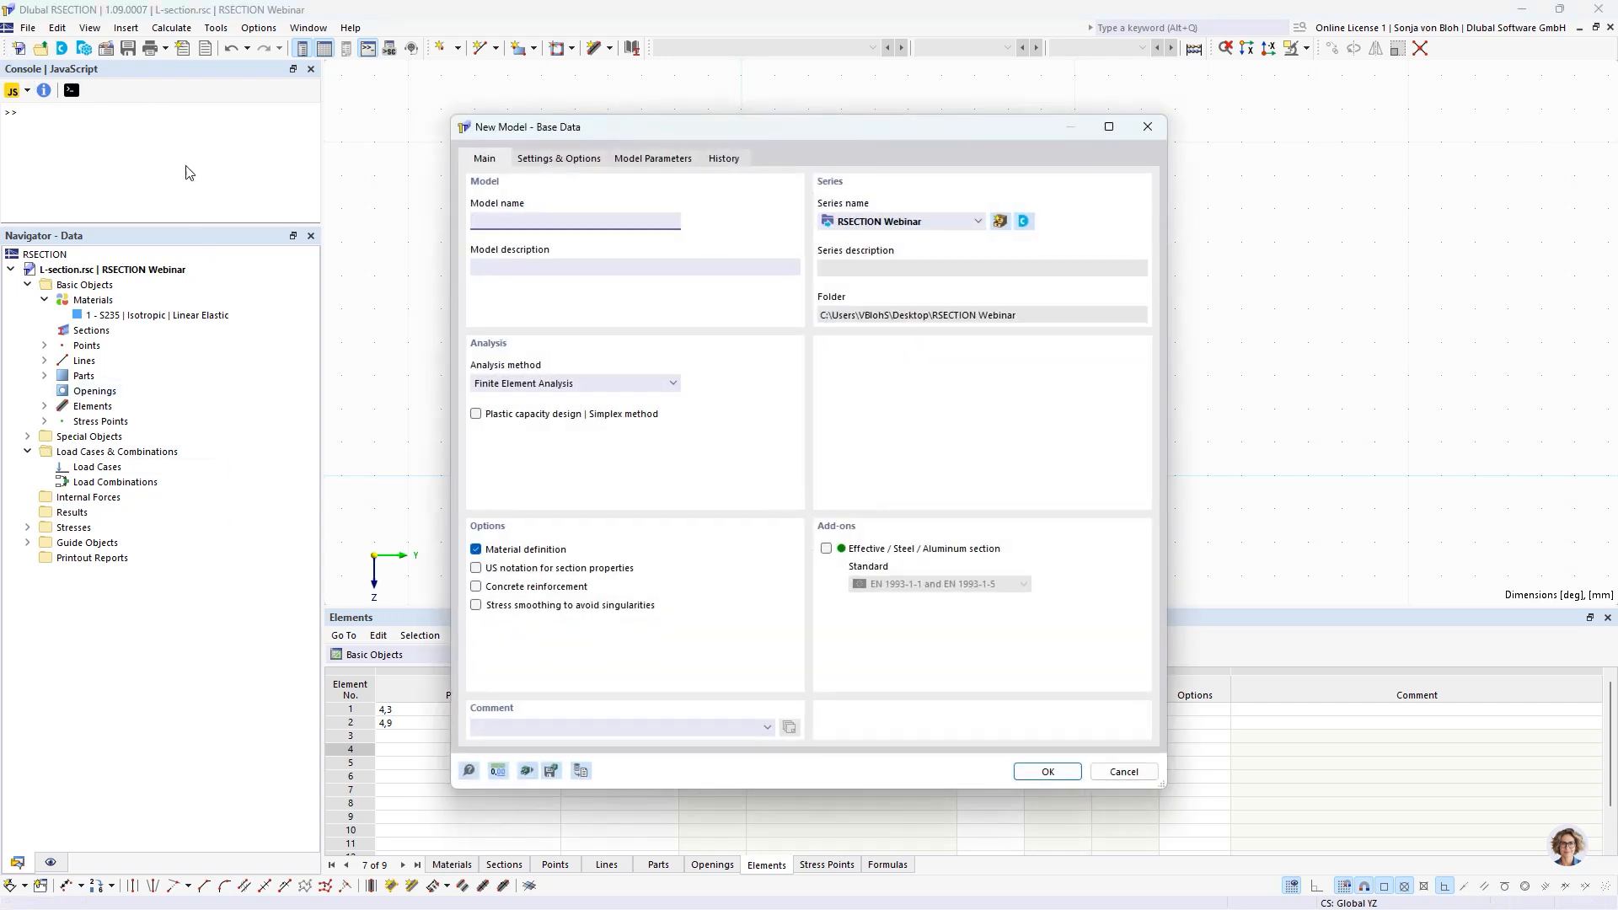
{"action": "type", "text": "Start"}
{"action": "left_click", "coordinate": [554, 384]}
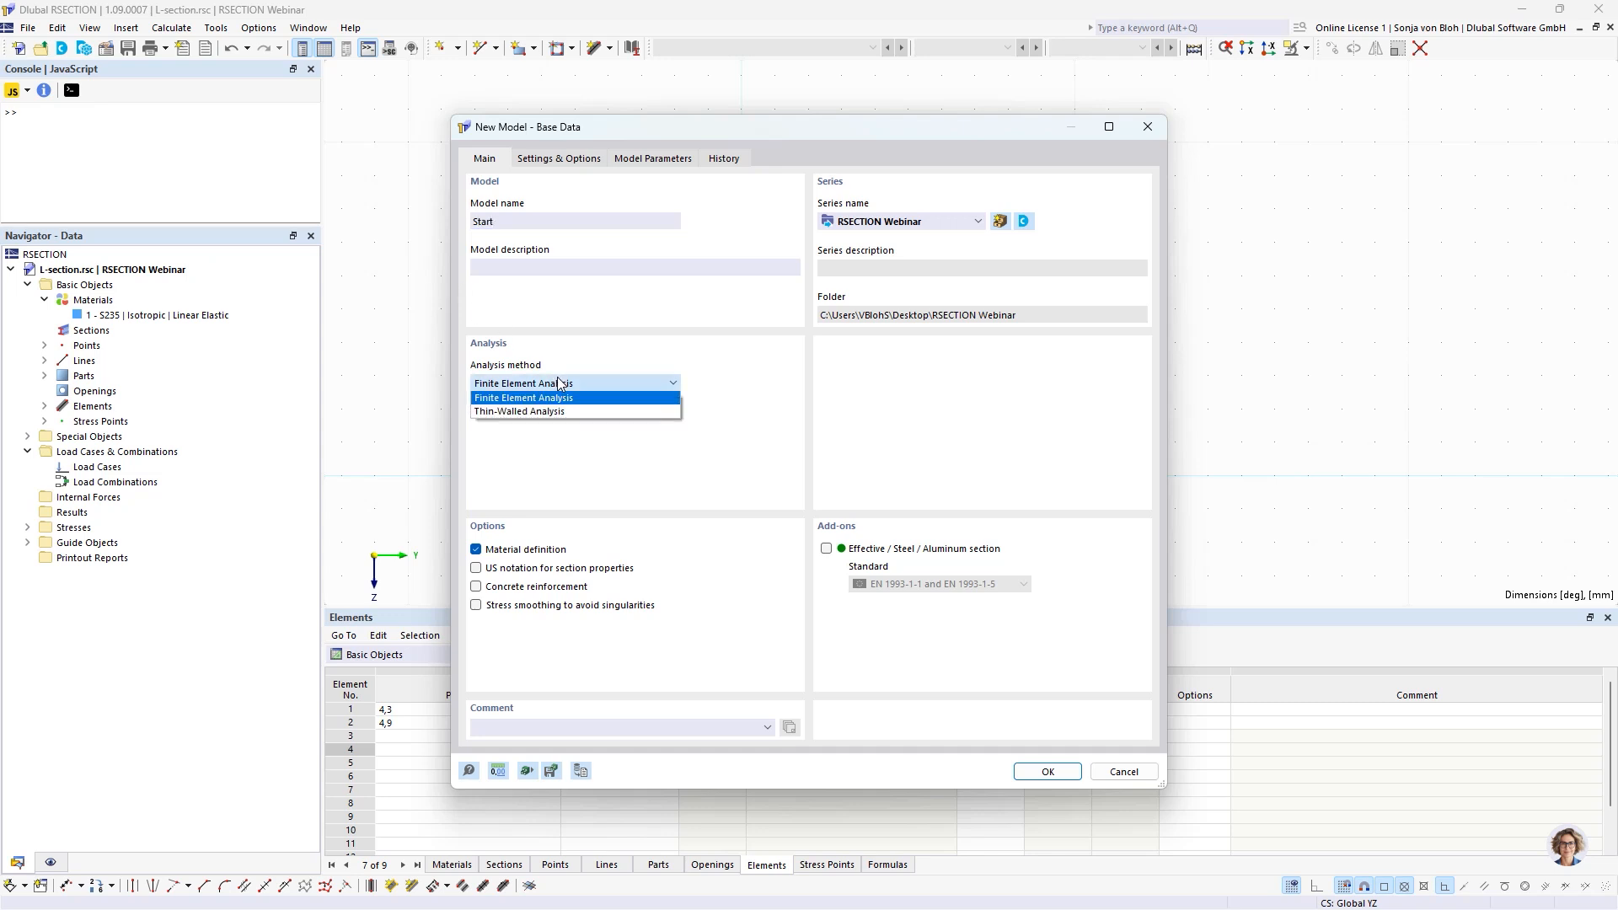
{"action": "left_click", "coordinate": [526, 412]}
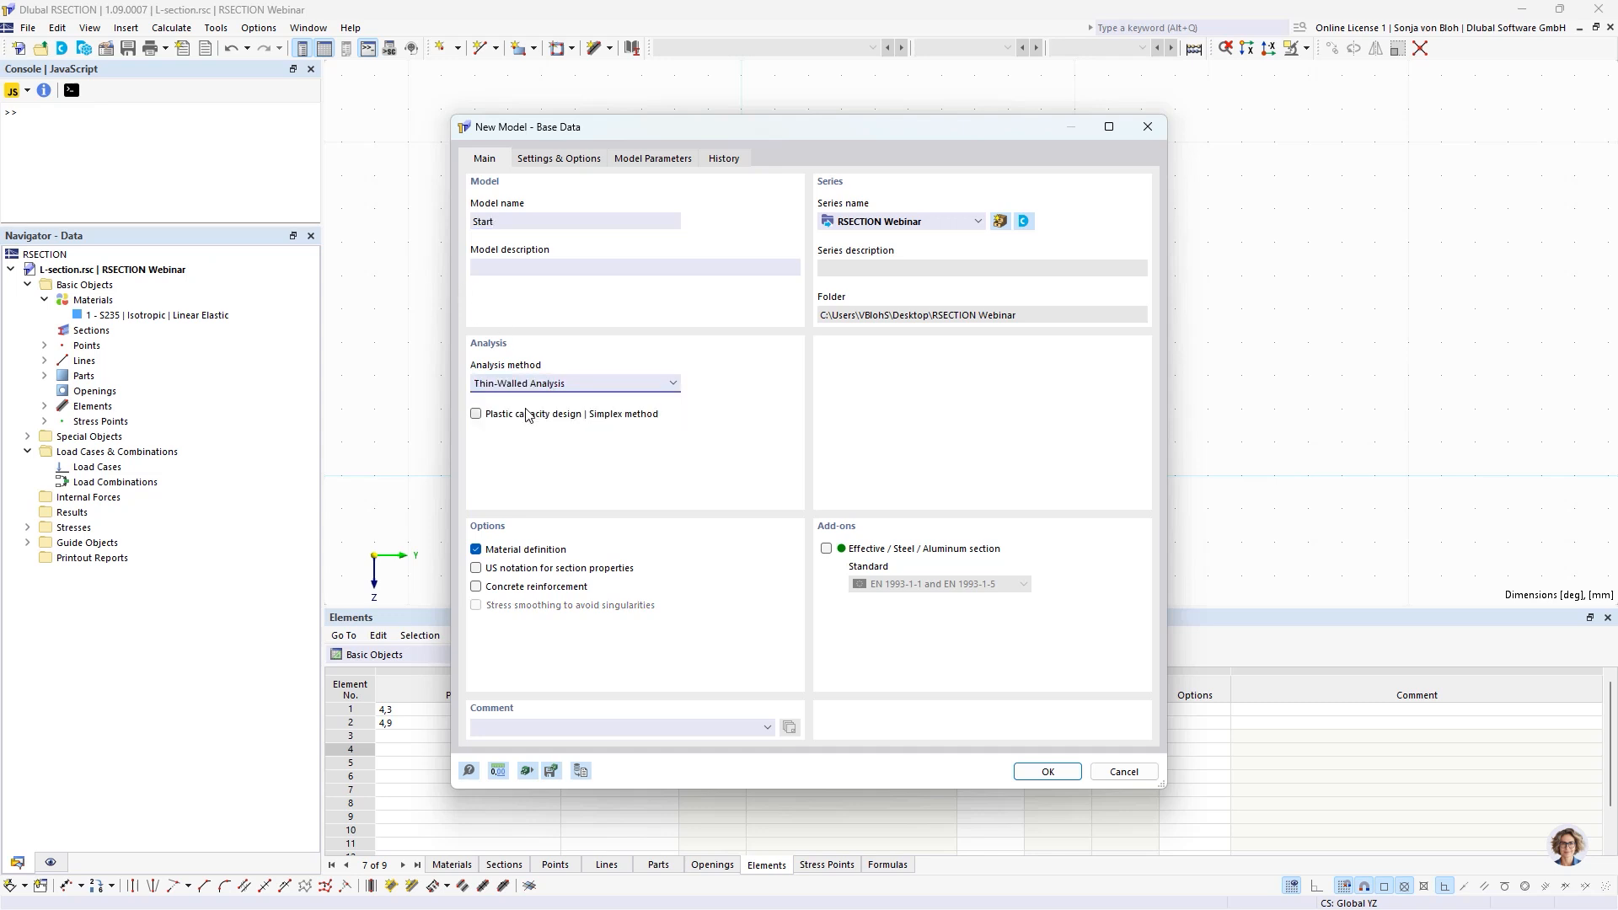
{"action": "left_click", "coordinate": [1039, 772]}
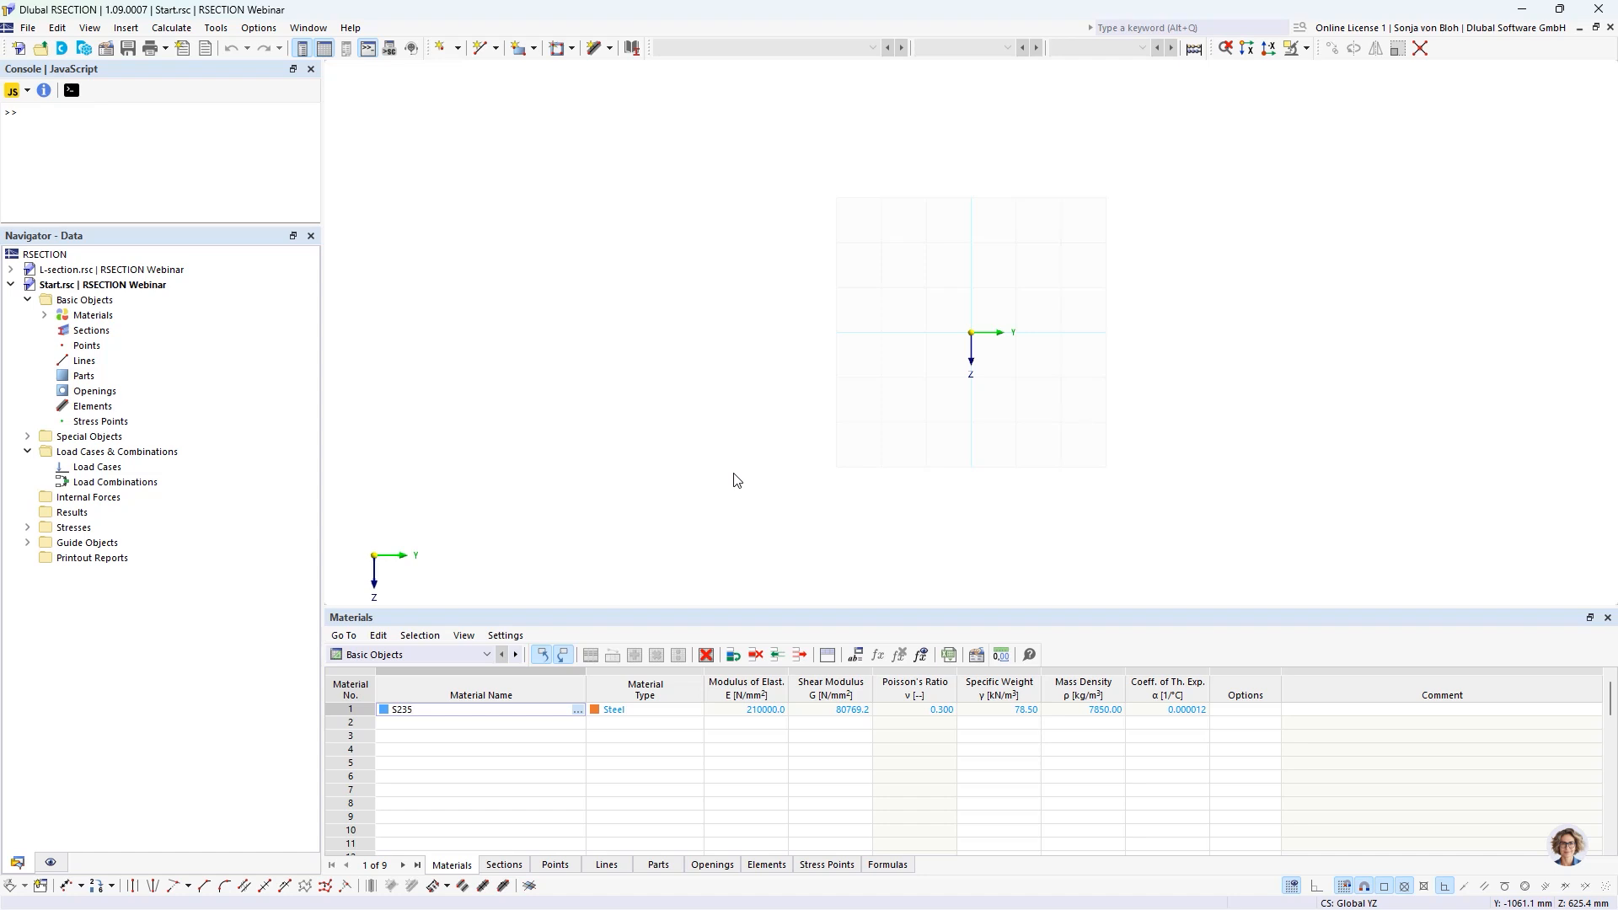
Step: Draw an L-section from a vertical 120 mm element ending at the origin and a horizontal 80 mm element, both 10 mm thick
{"action": "scroll", "coordinate": [963, 266], "scroll_direction": "up", "scroll_amount": 6}
{"action": "middle_click_drag", "start_coordinate": [982, 403], "coordinate": [832, 400]}
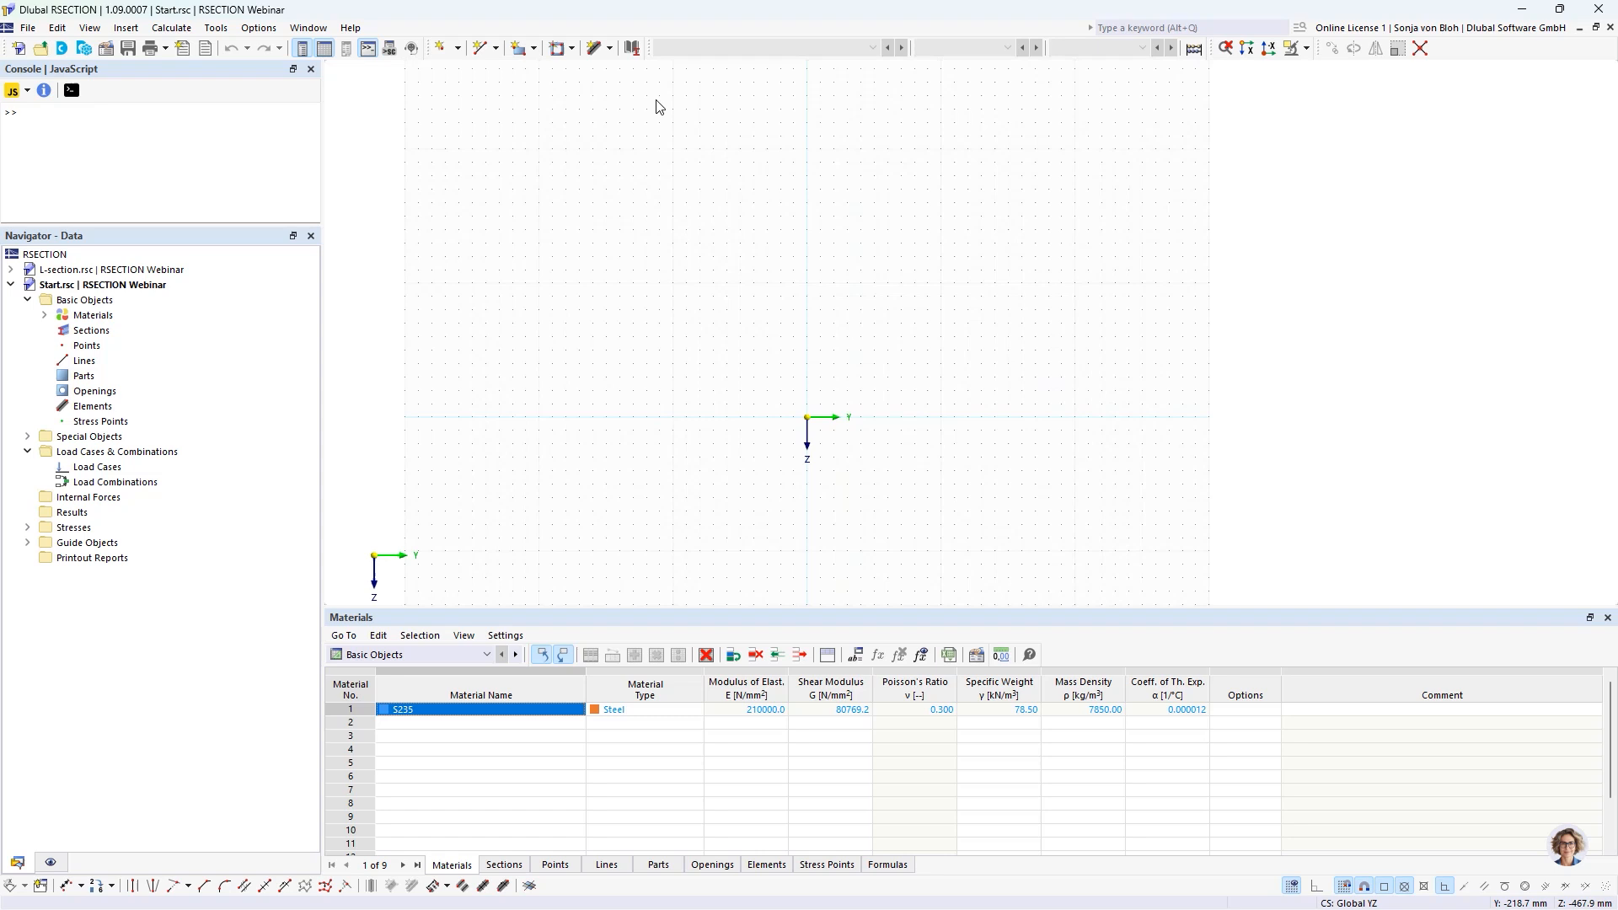
{"action": "left_click", "coordinate": [596, 48]}
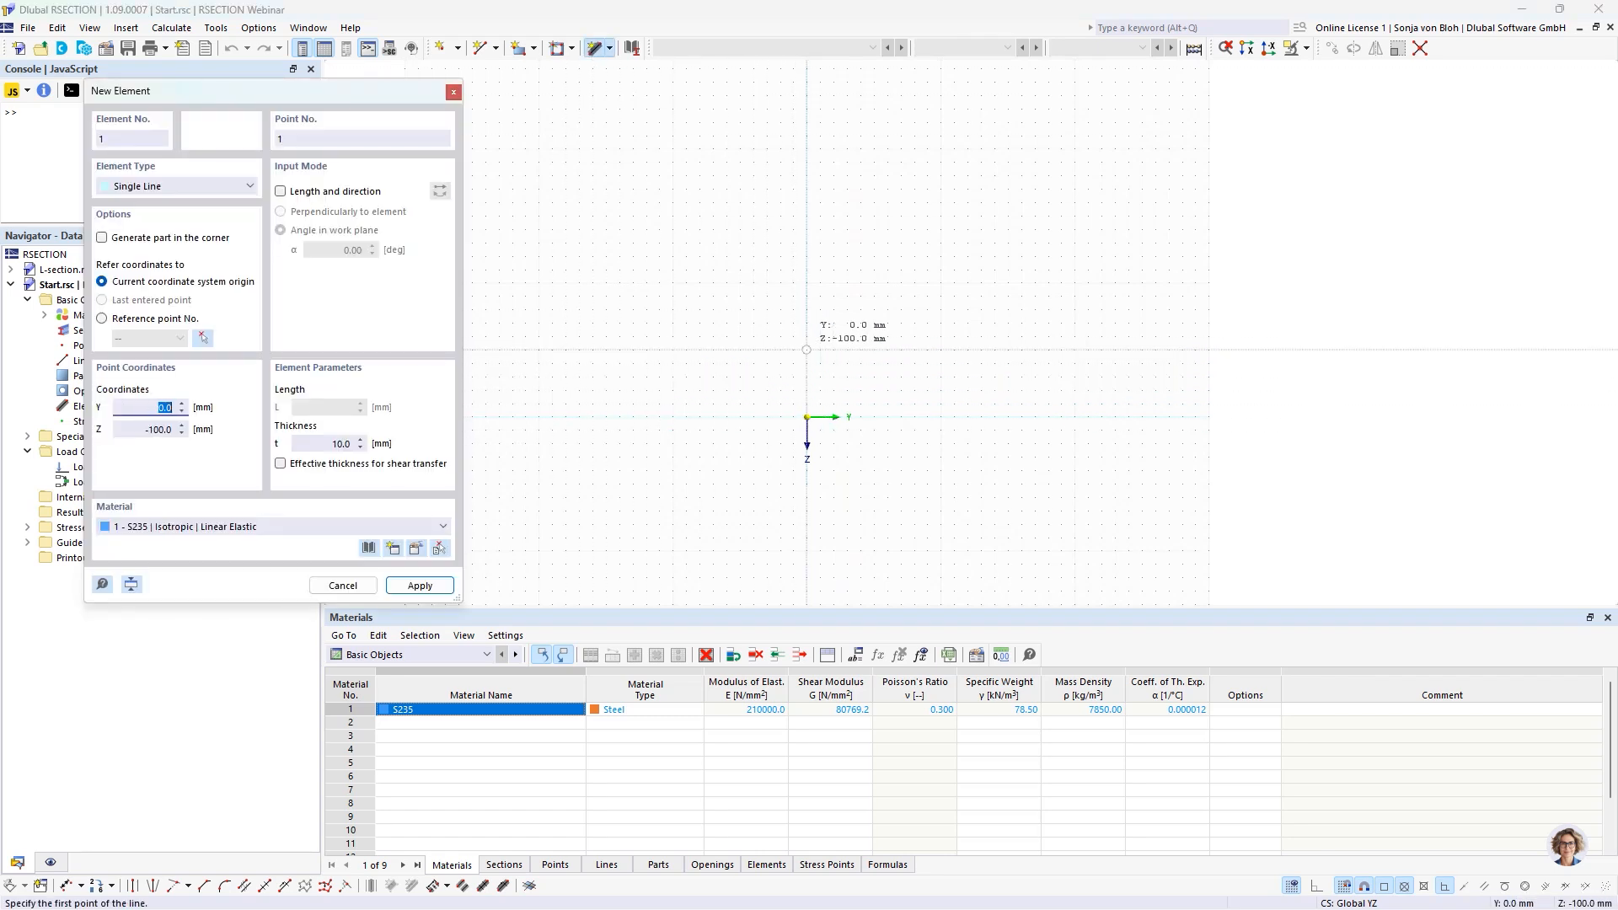
{"action": "left_click", "coordinate": [808, 336]}
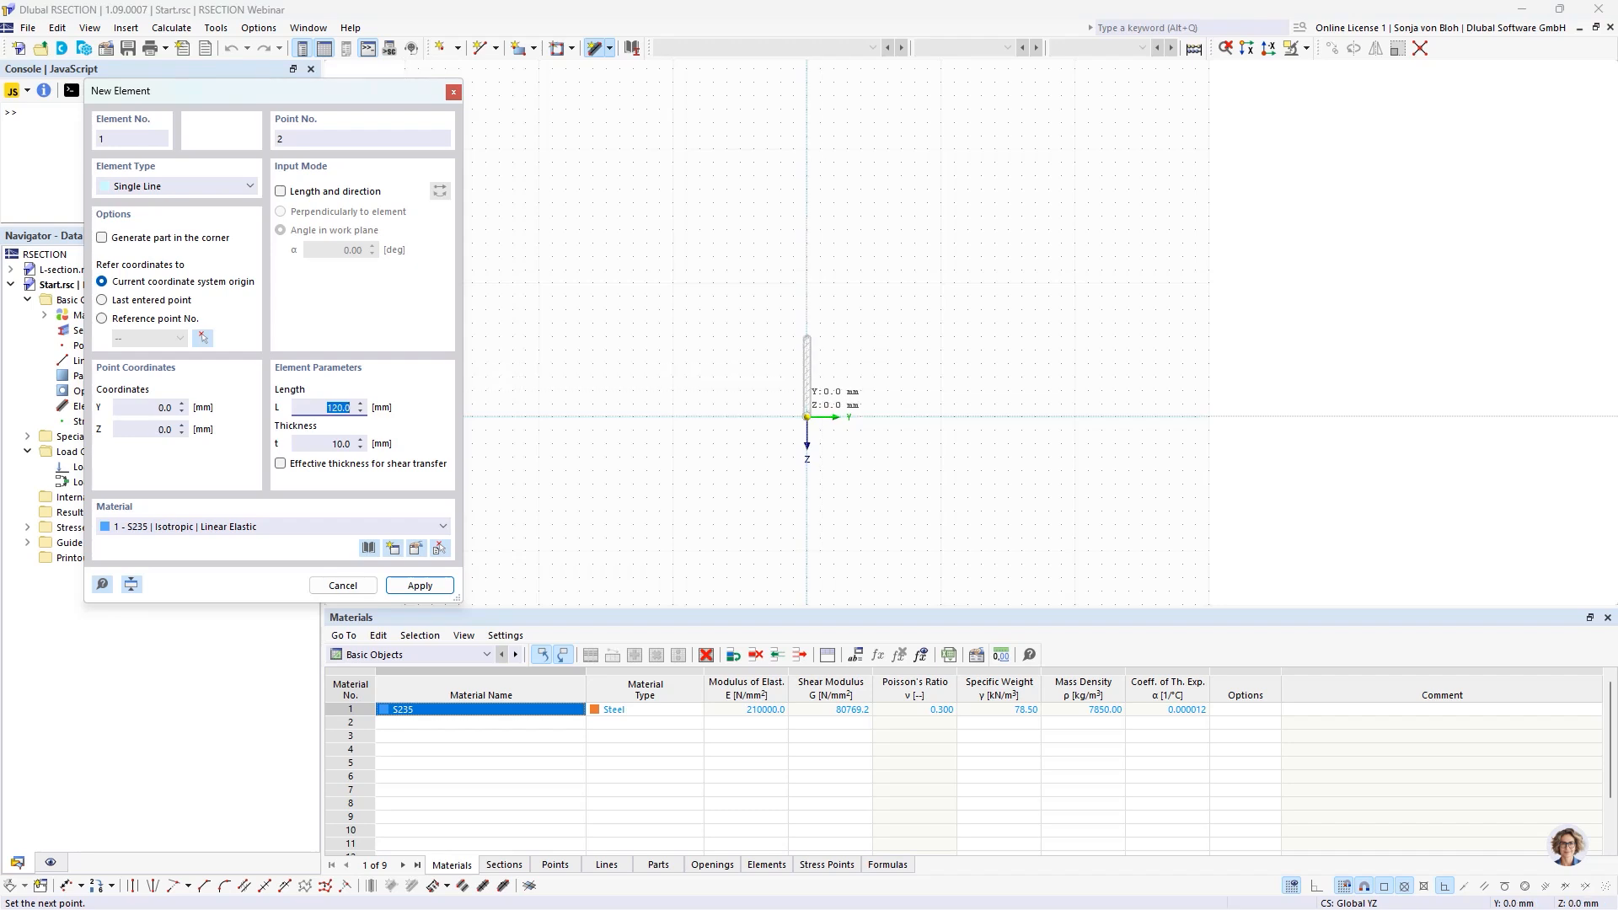
{"action": "left_click", "coordinate": [807, 416]}
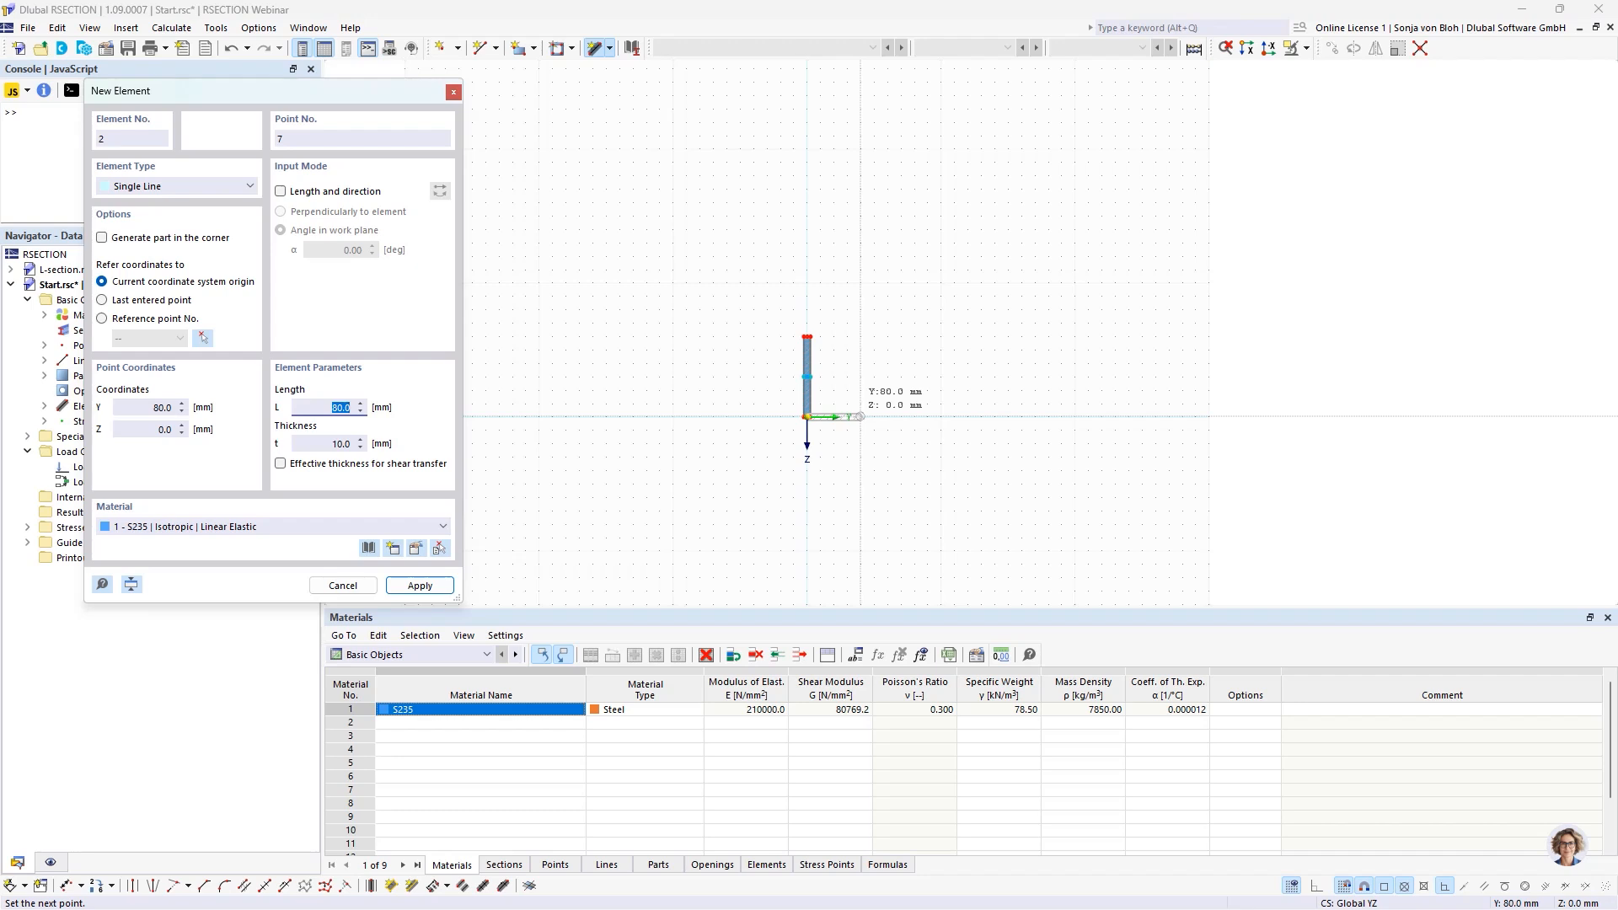
{"action": "left_click", "coordinate": [860, 416]}
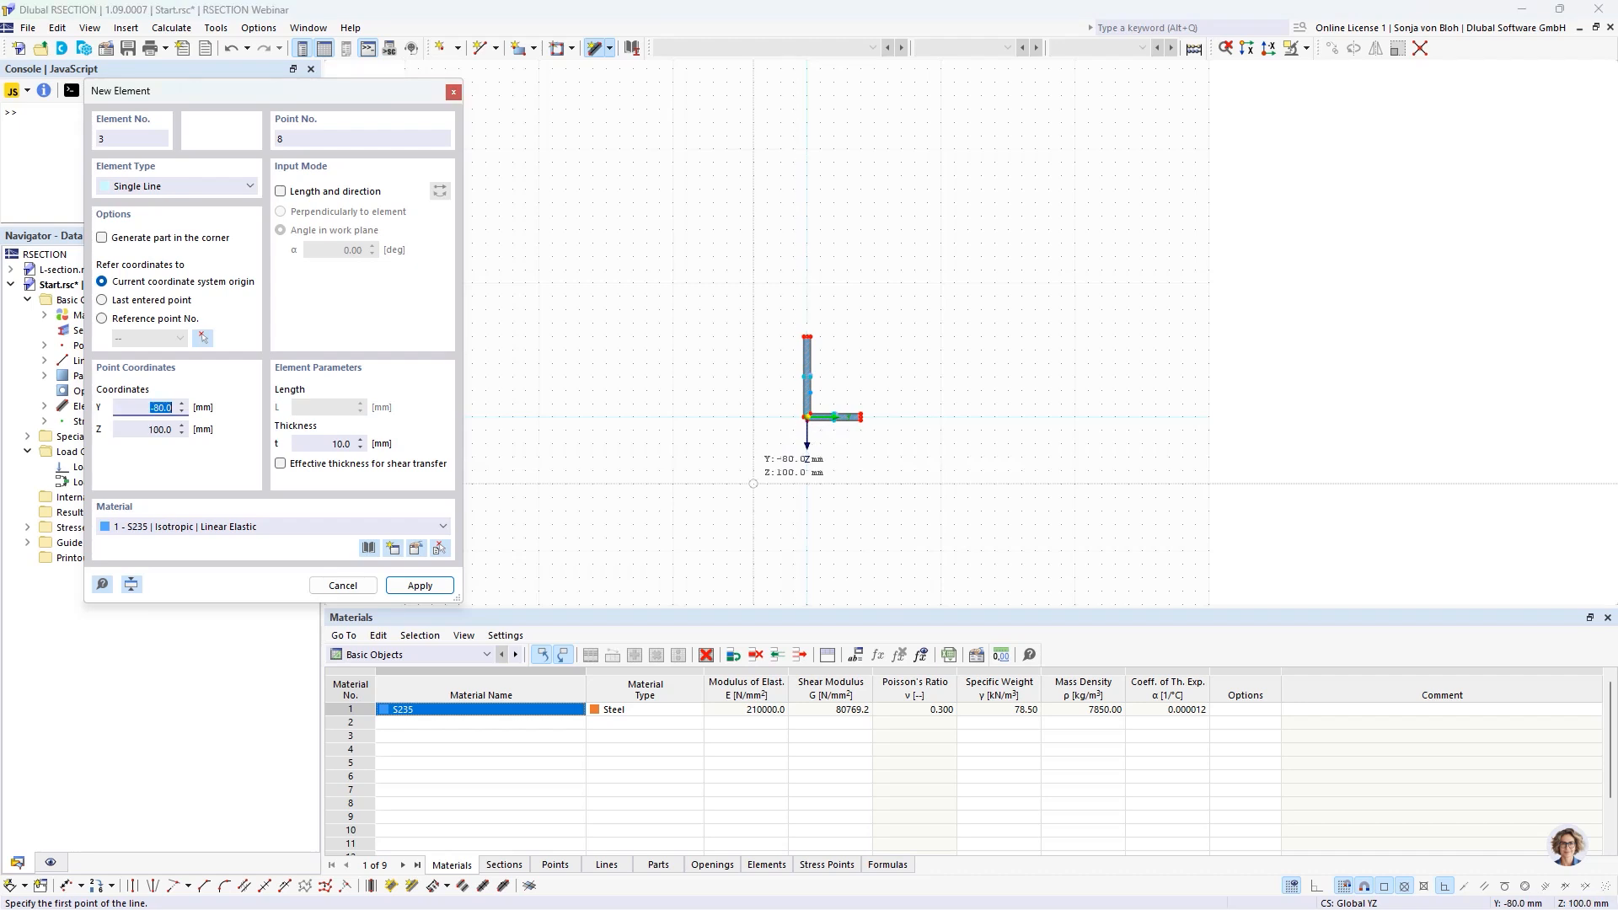
{"action": "key", "text": "Escape"}
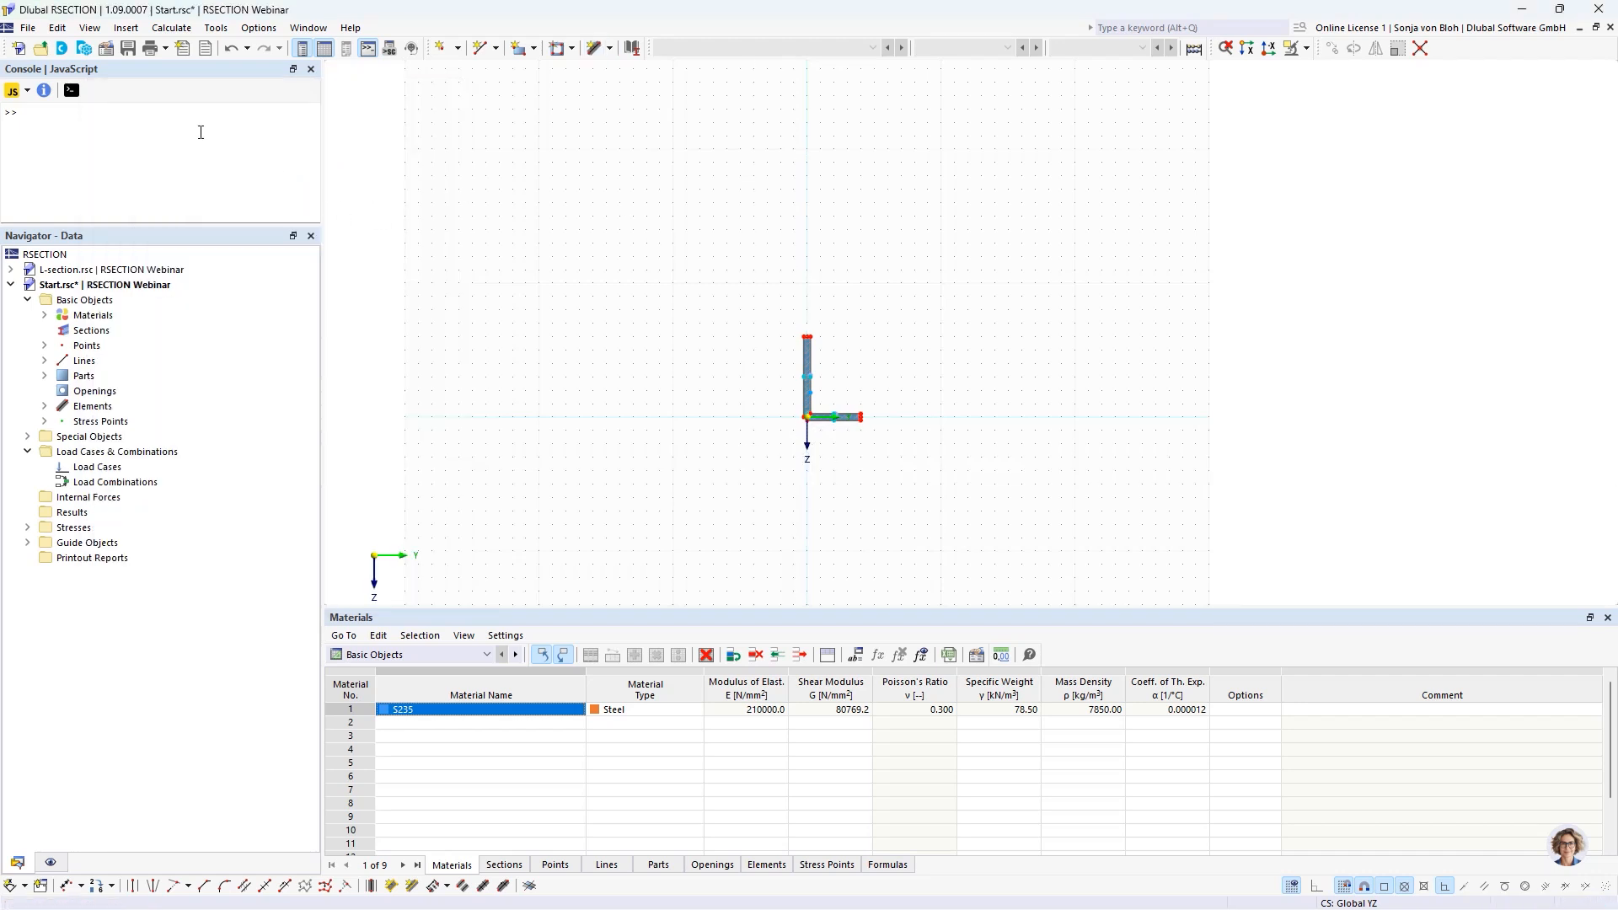
Step: Save the Start model, and save a copy of it under the file name End
{"action": "left_click", "coordinate": [128, 48]}
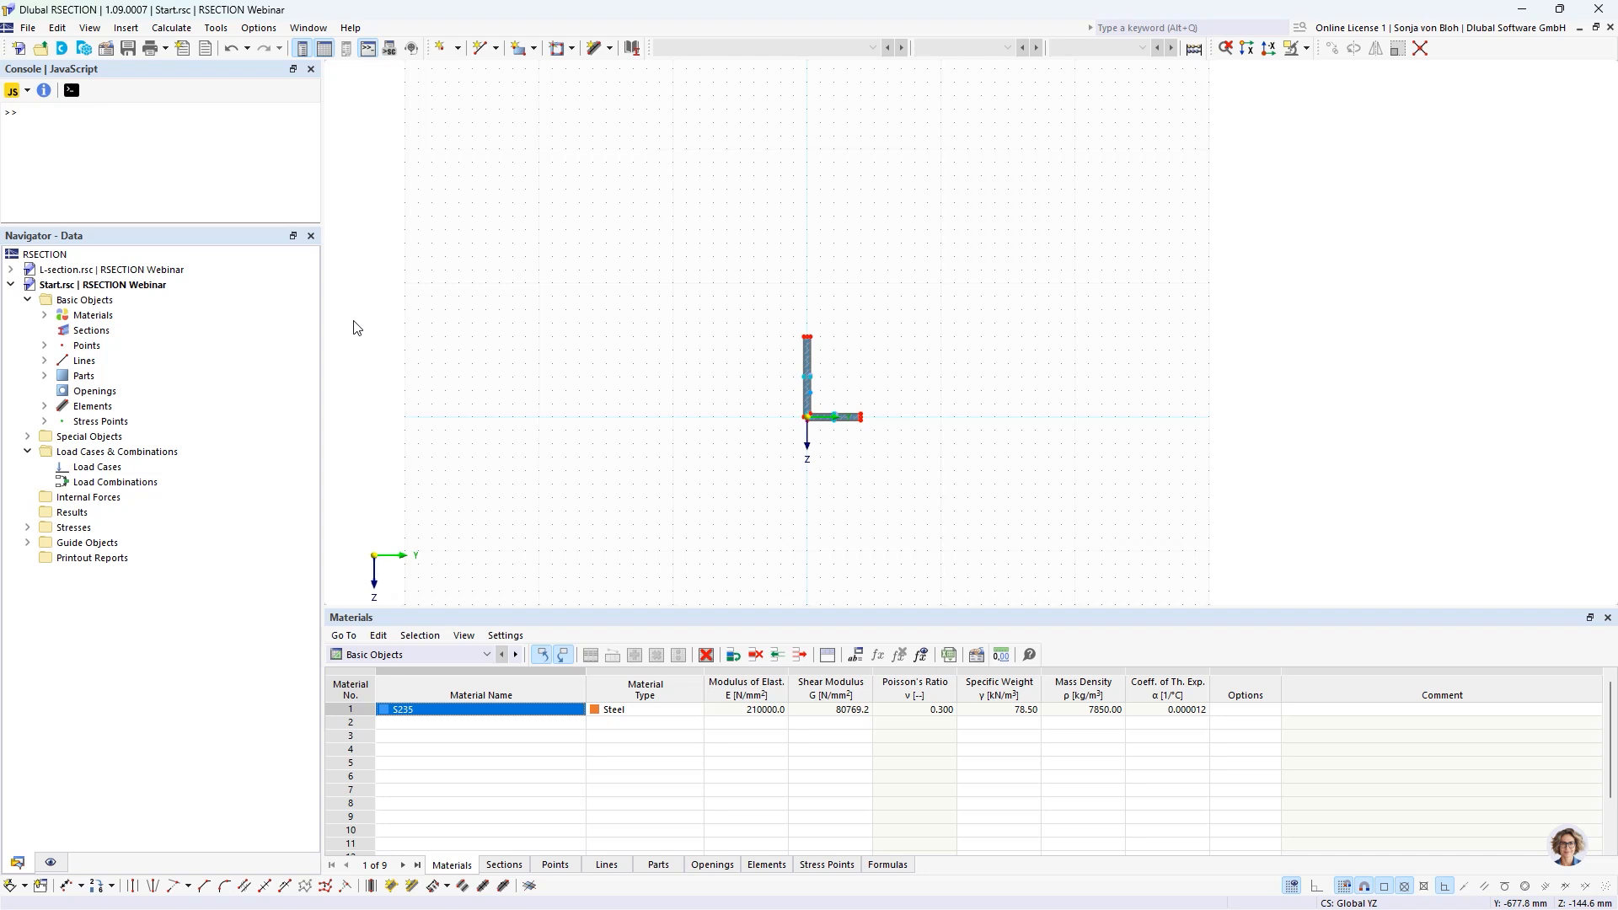
{"action": "left_click", "coordinate": [28, 28]}
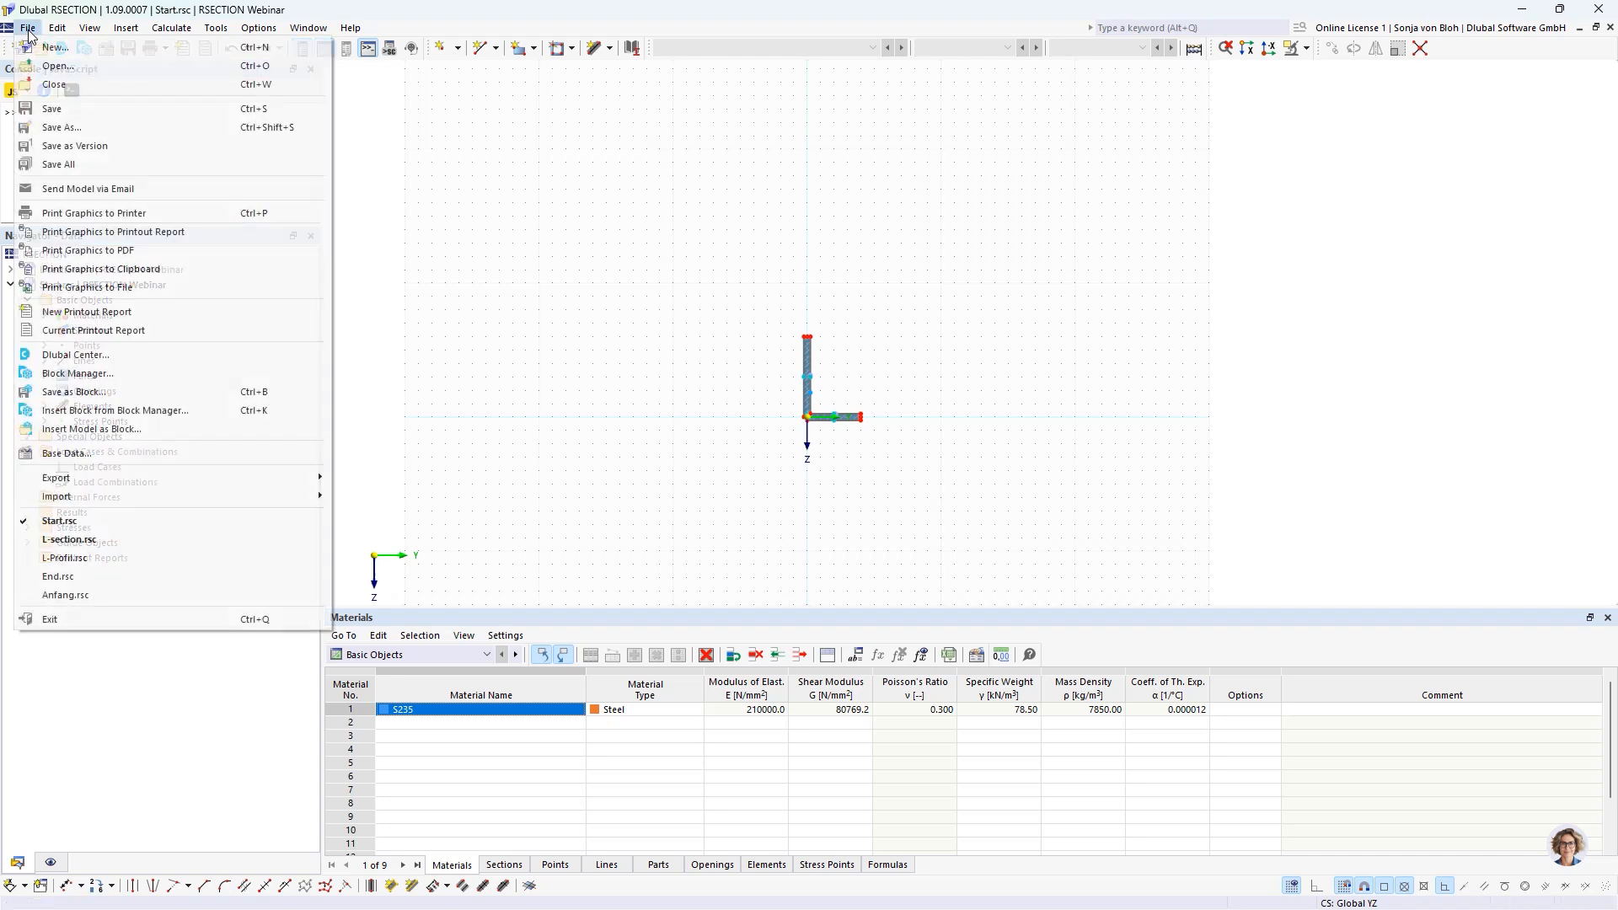
{"action": "left_click", "coordinate": [69, 128]}
{"action": "left_click", "coordinate": [870, 595]}
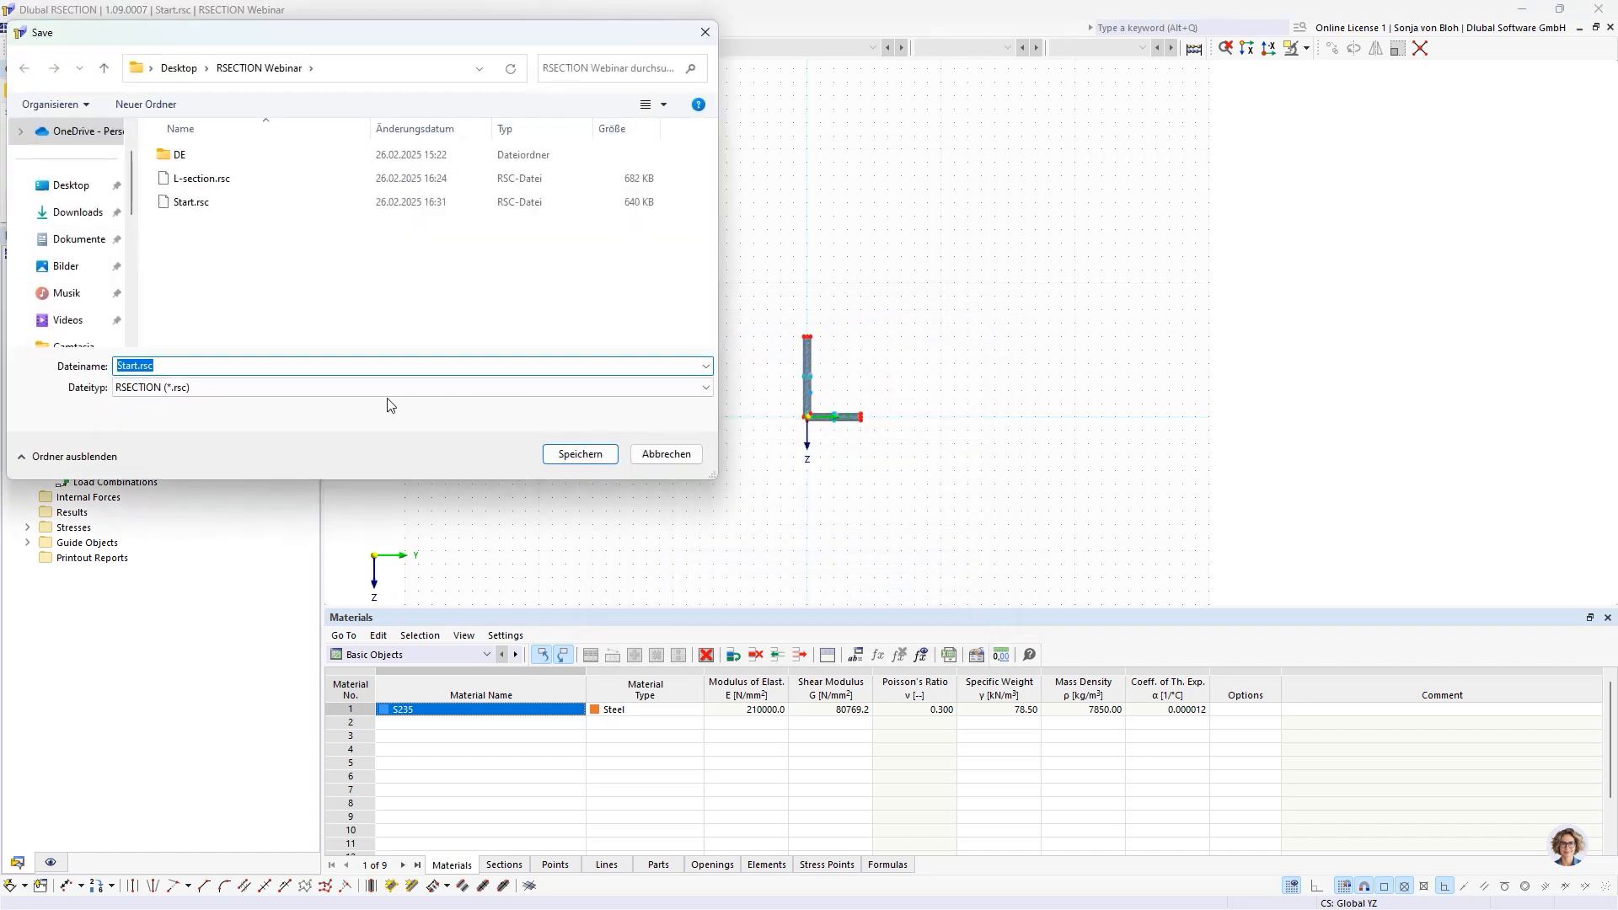
{"action": "type", "text": "End"}
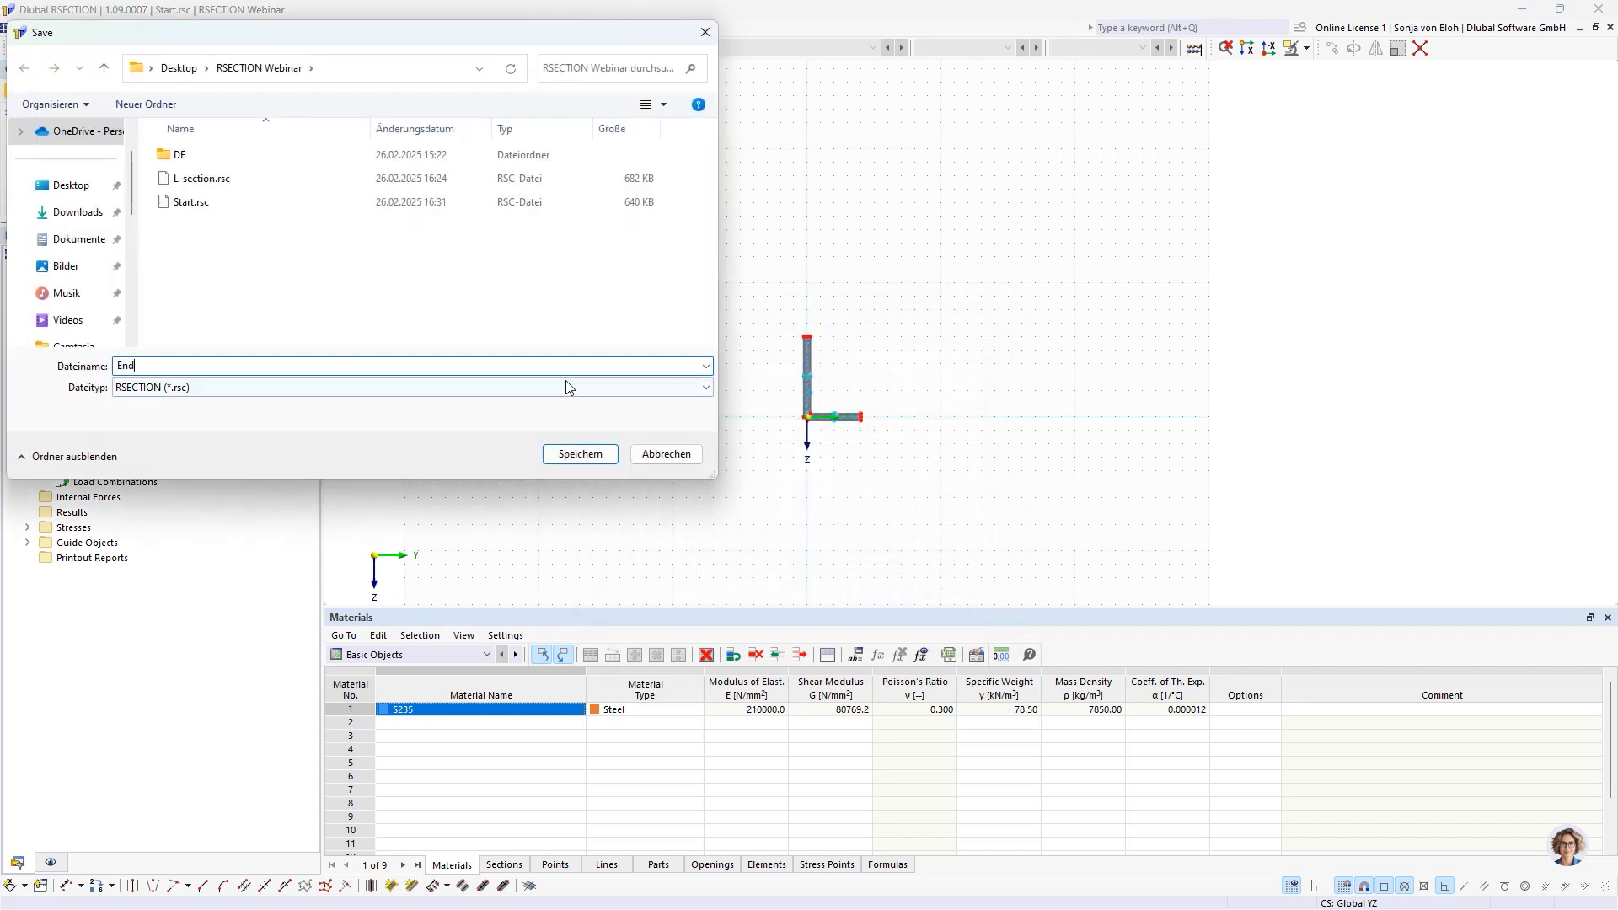
{"action": "left_click", "coordinate": [582, 455]}
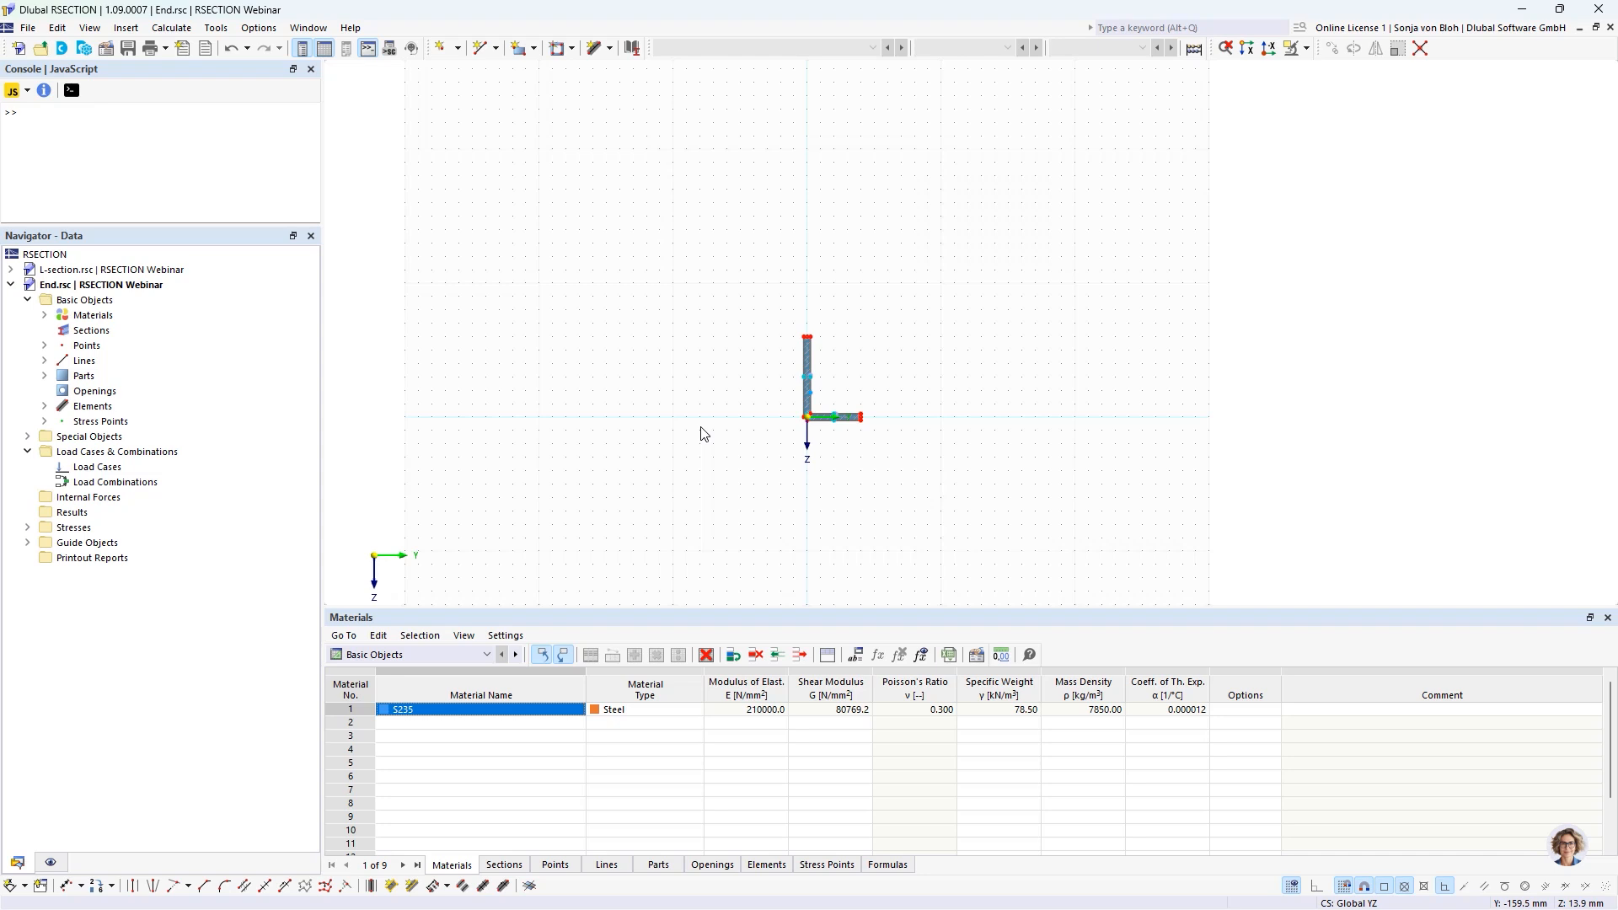
Step: Move the upper end points of the vertical leg by -60 mm in Z and save the End model
{"action": "scroll", "coordinate": [822, 308], "scroll_direction": "up", "scroll_amount": 4}
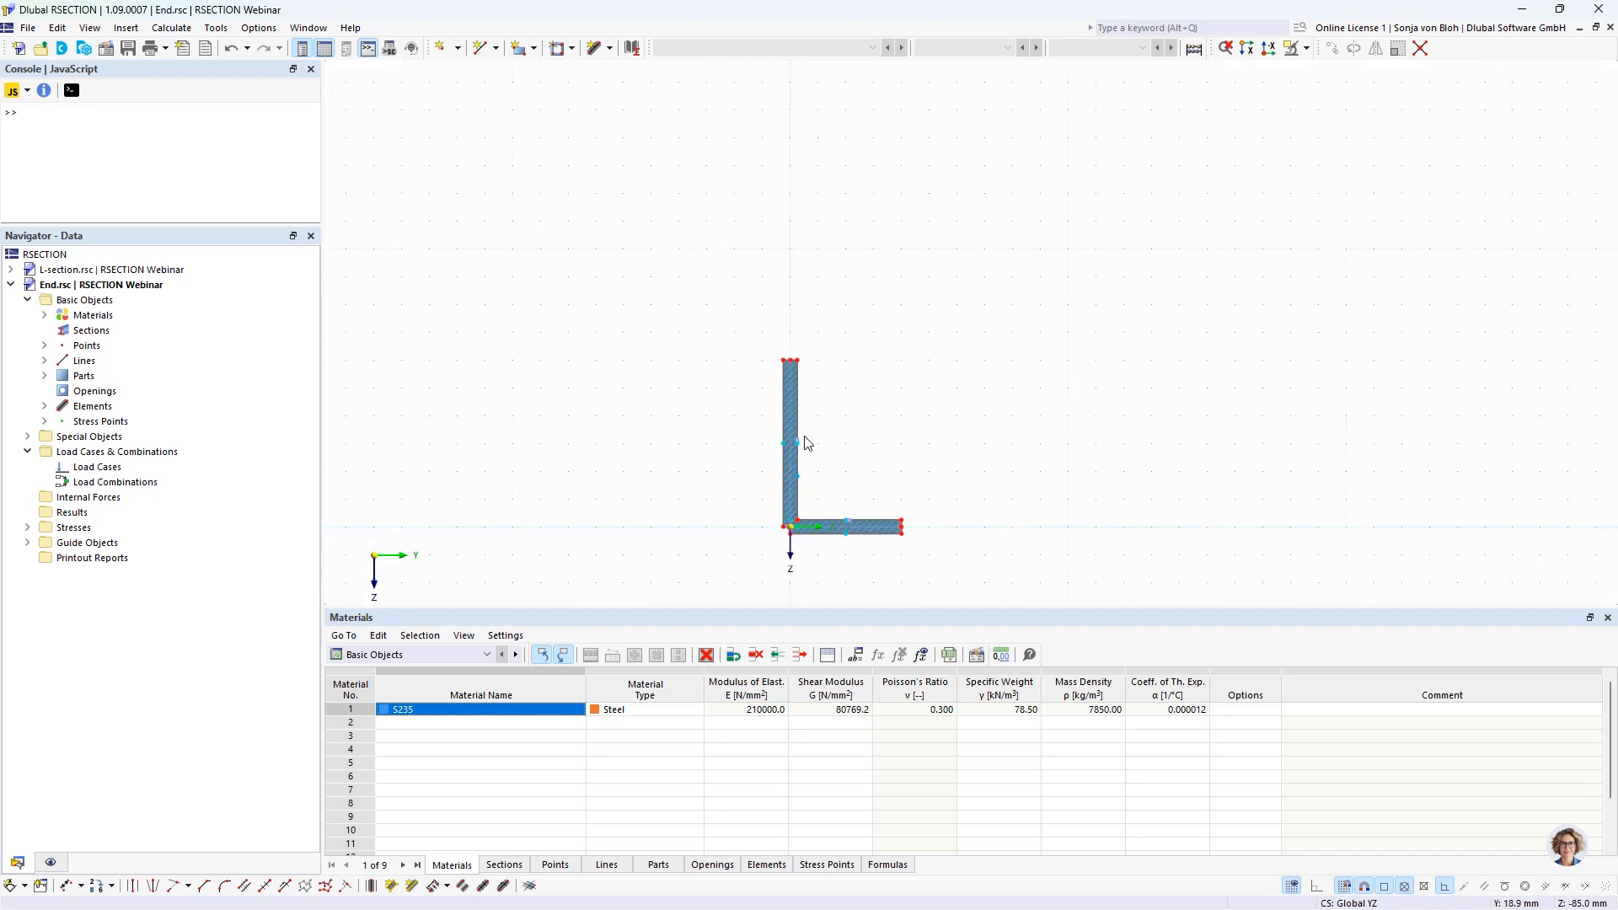
{"action": "scroll", "coordinate": [734, 434], "scroll_direction": "up", "scroll_amount": 2}
{"action": "middle_click_drag", "start_coordinate": [716, 466], "coordinate": [659, 390]}
{"action": "left_click_drag", "start_coordinate": [686, 219], "coordinate": [876, 279]}
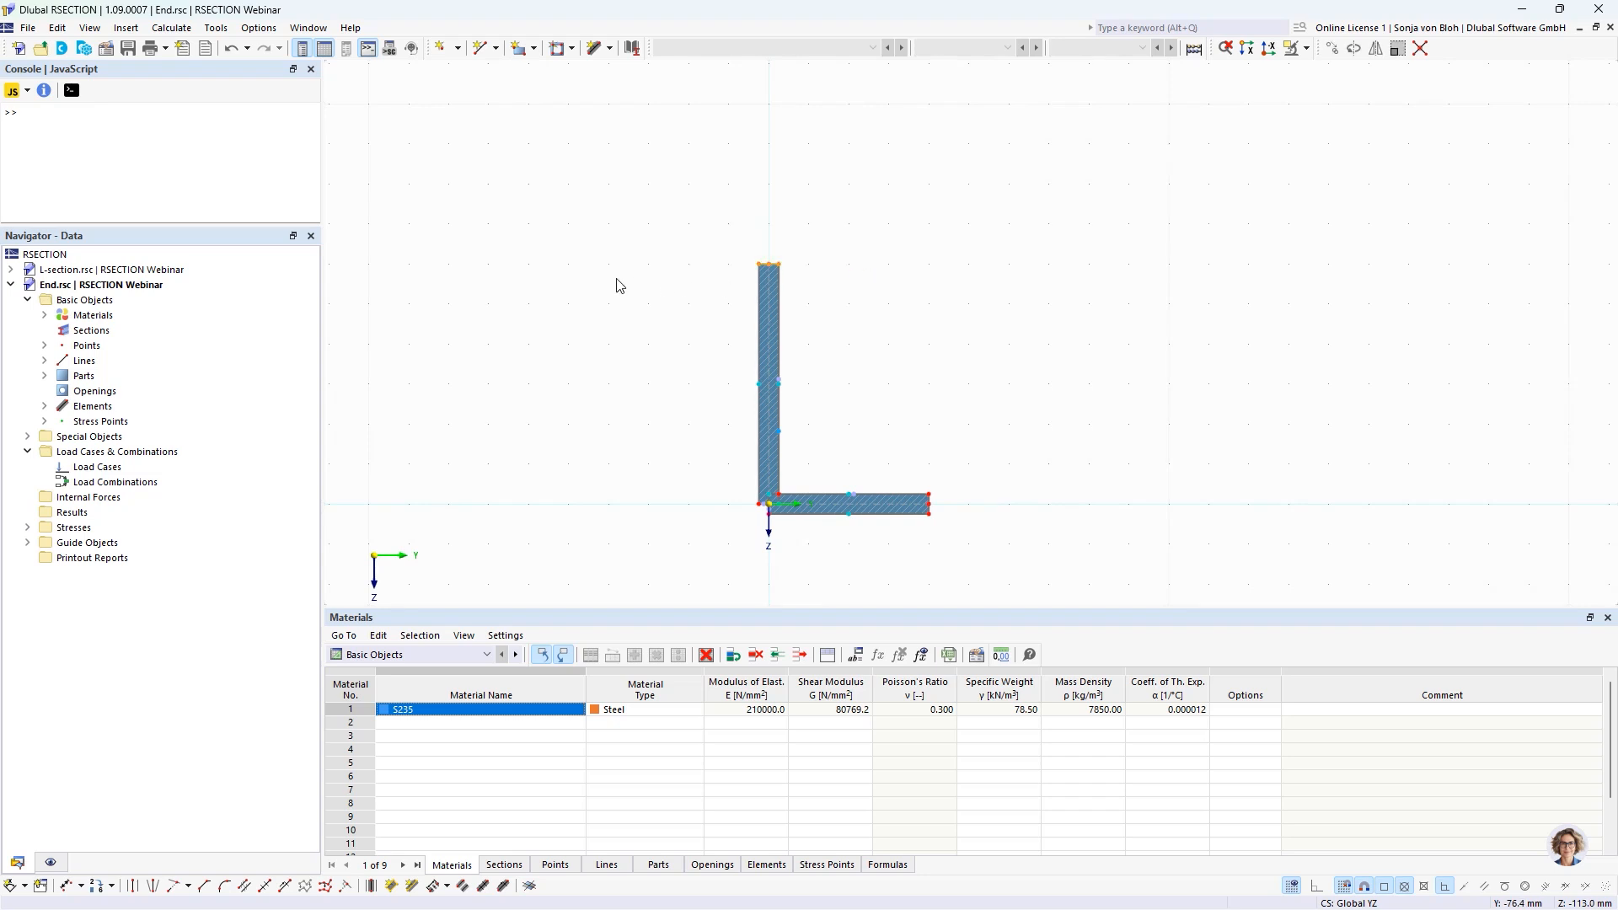
{"action": "left_click", "coordinate": [1330, 49]}
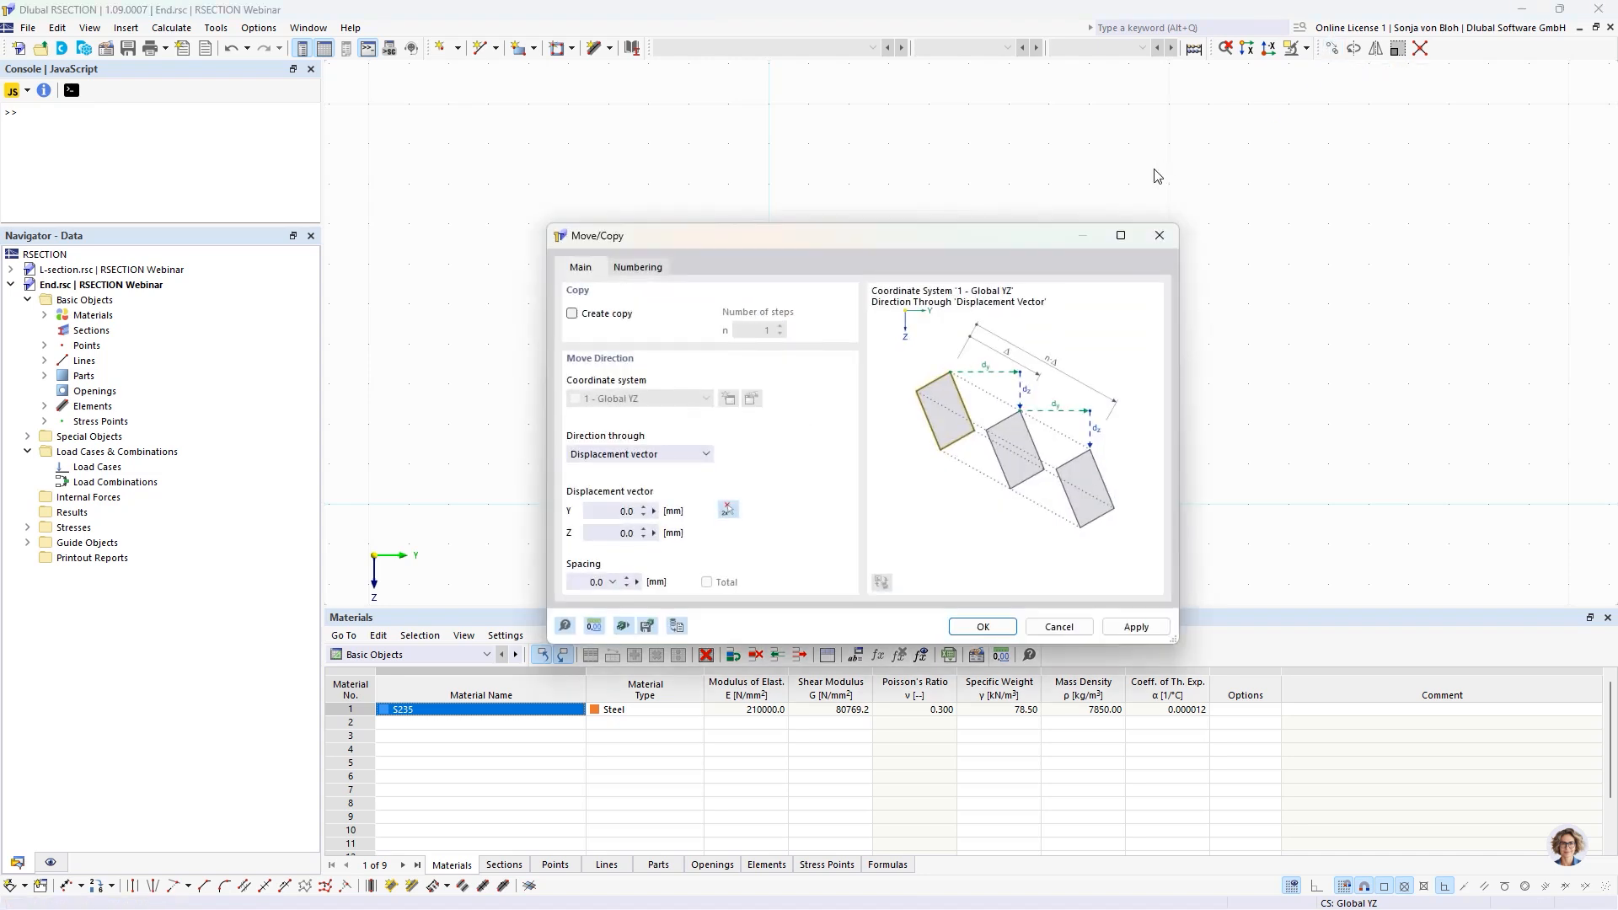
{"action": "left_click_drag", "start_coordinate": [968, 245], "coordinate": [1241, 140]}
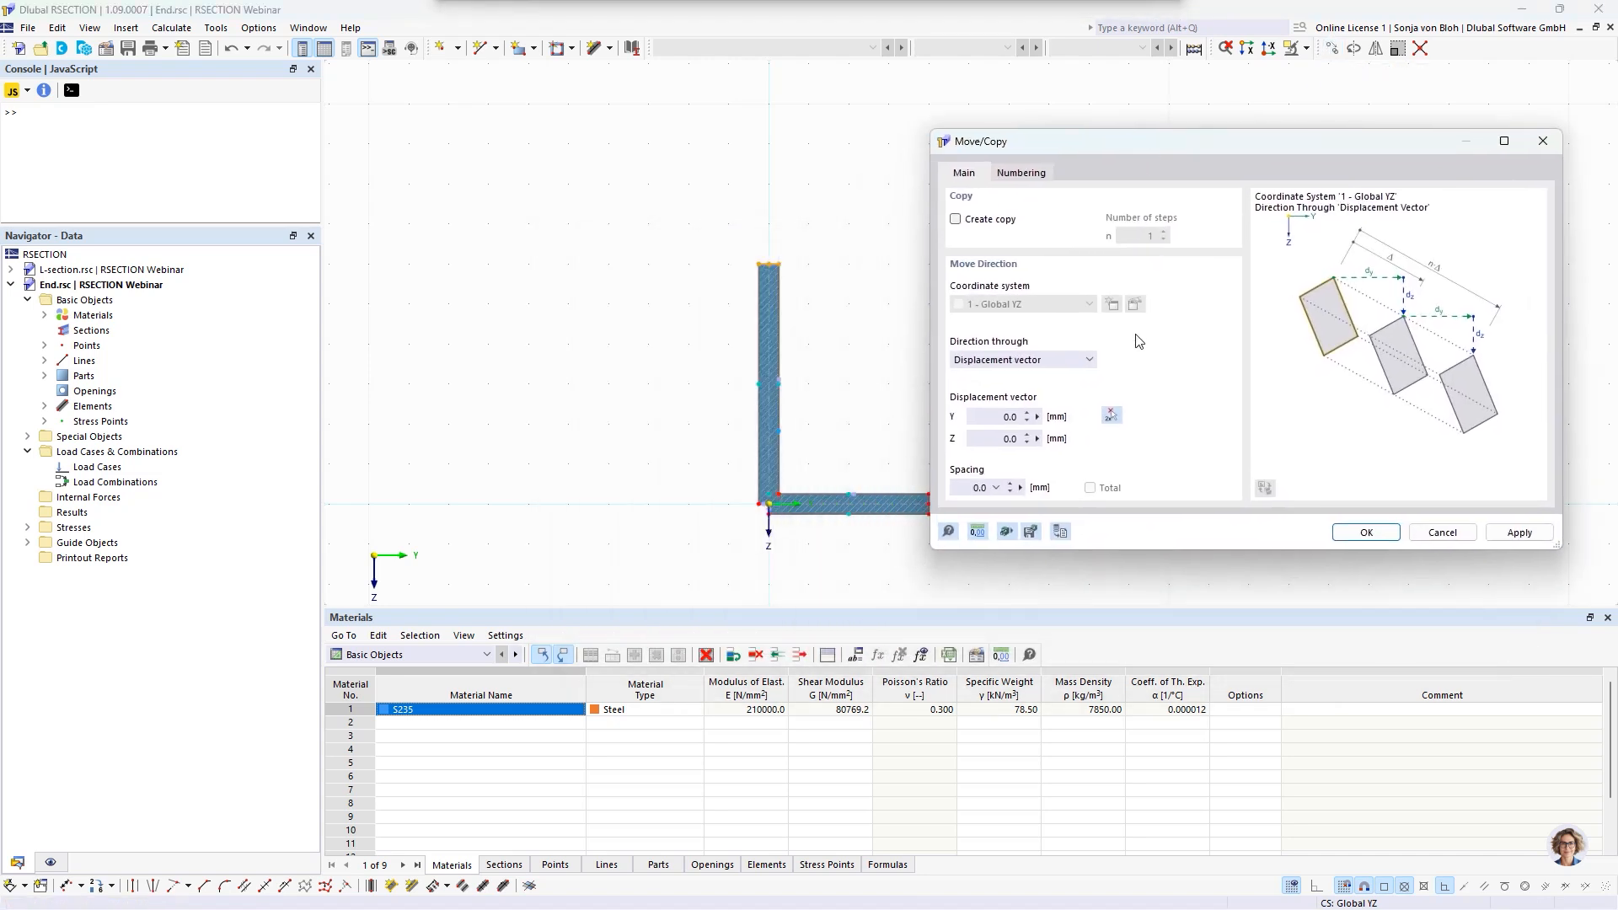
{"action": "left_click", "coordinate": [1011, 438]}
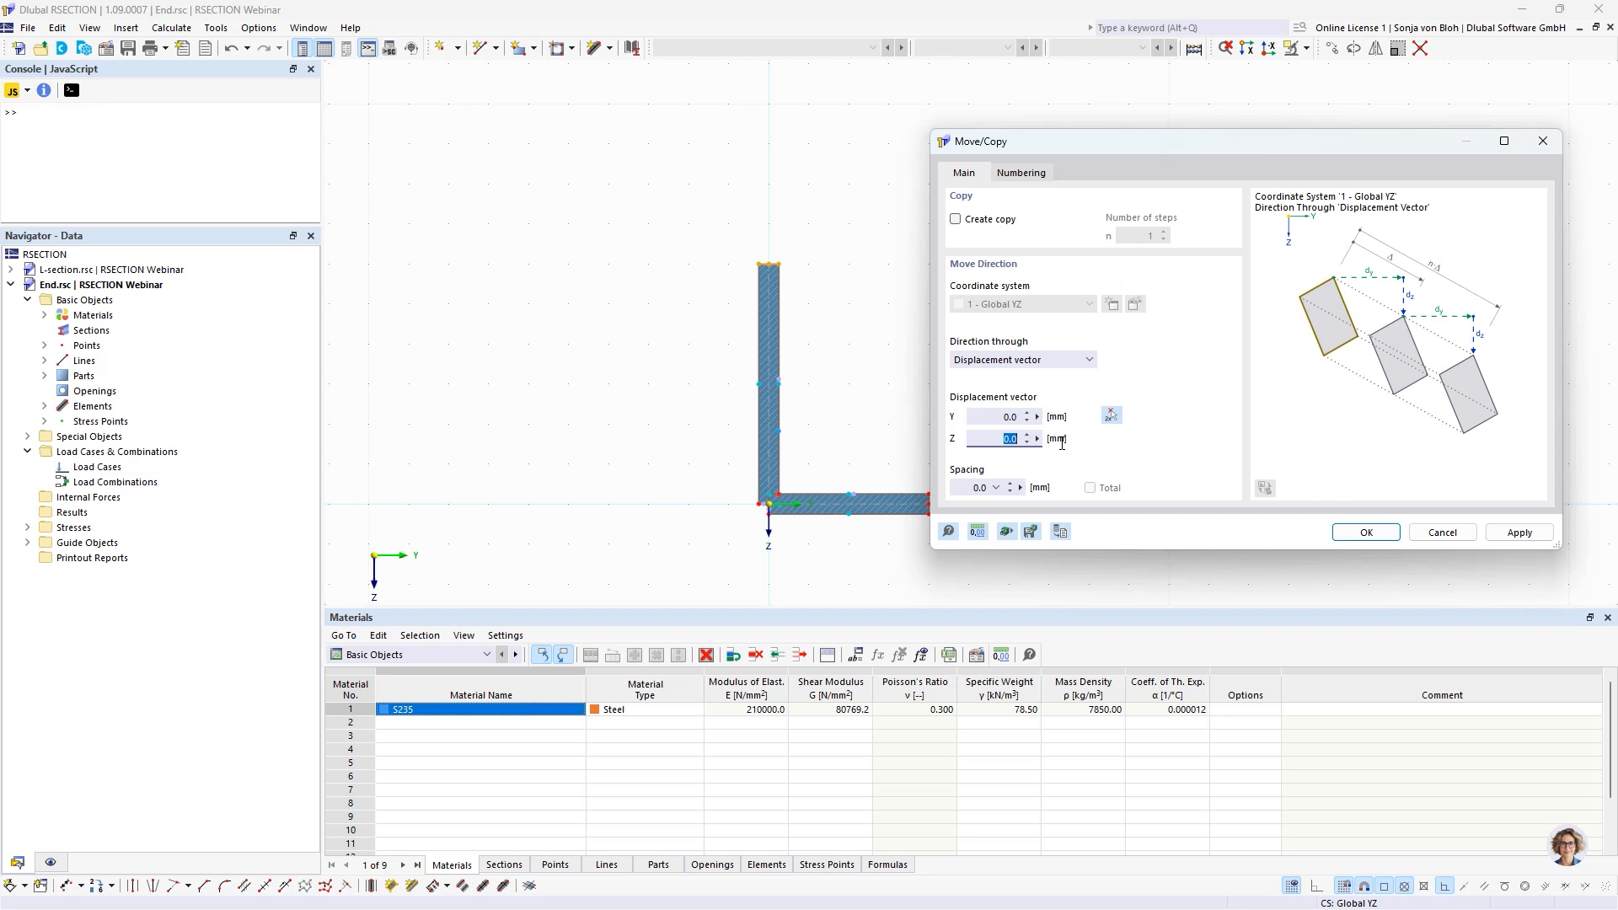
{"action": "type", "text": "-60"}
{"action": "left_click", "coordinate": [1359, 534]}
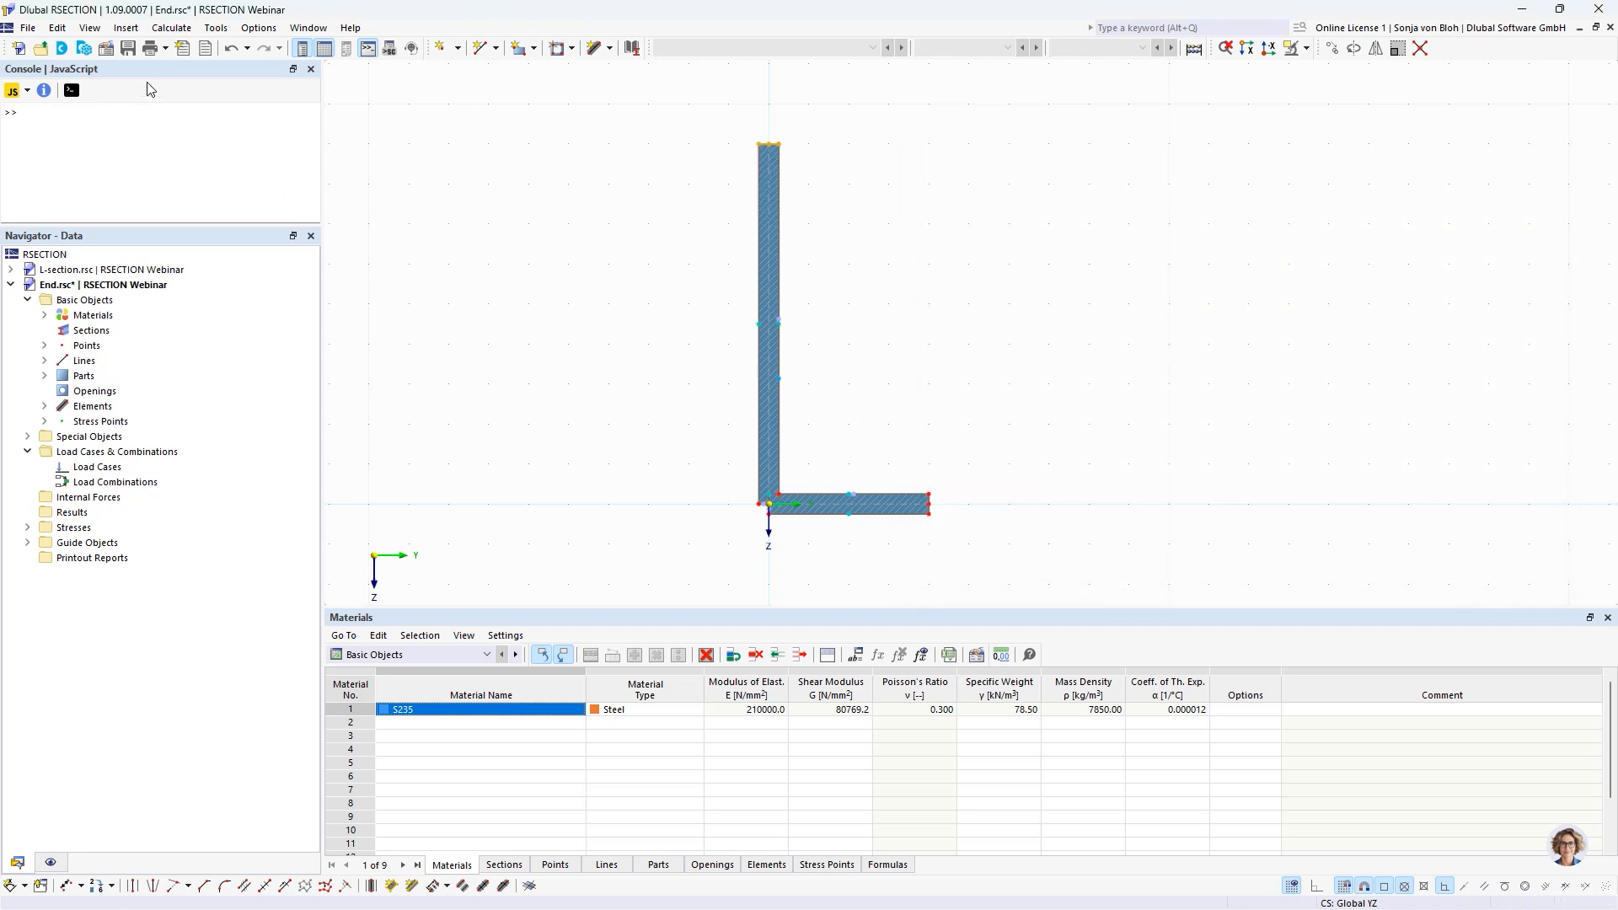
{"action": "left_click", "coordinate": [128, 48]}
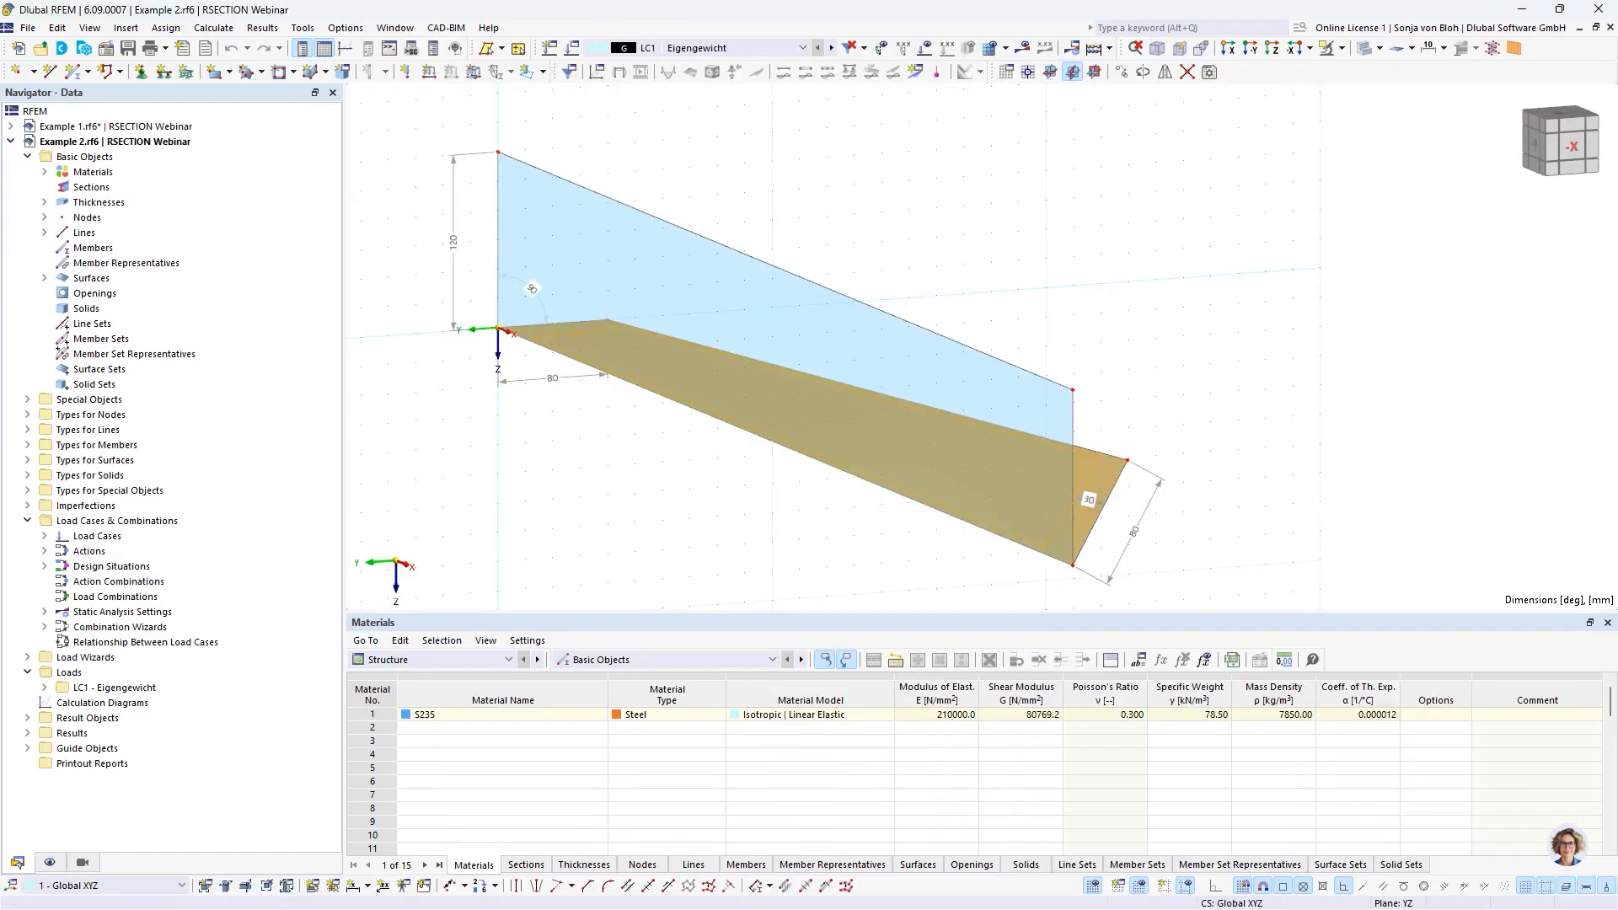
Step: Switch to the RFEM model Example 1 and add the RSECTION models Start and End as new sections
{"action": "left_click", "coordinate": [396, 28]}
{"action": "left_click", "coordinate": [432, 219]}
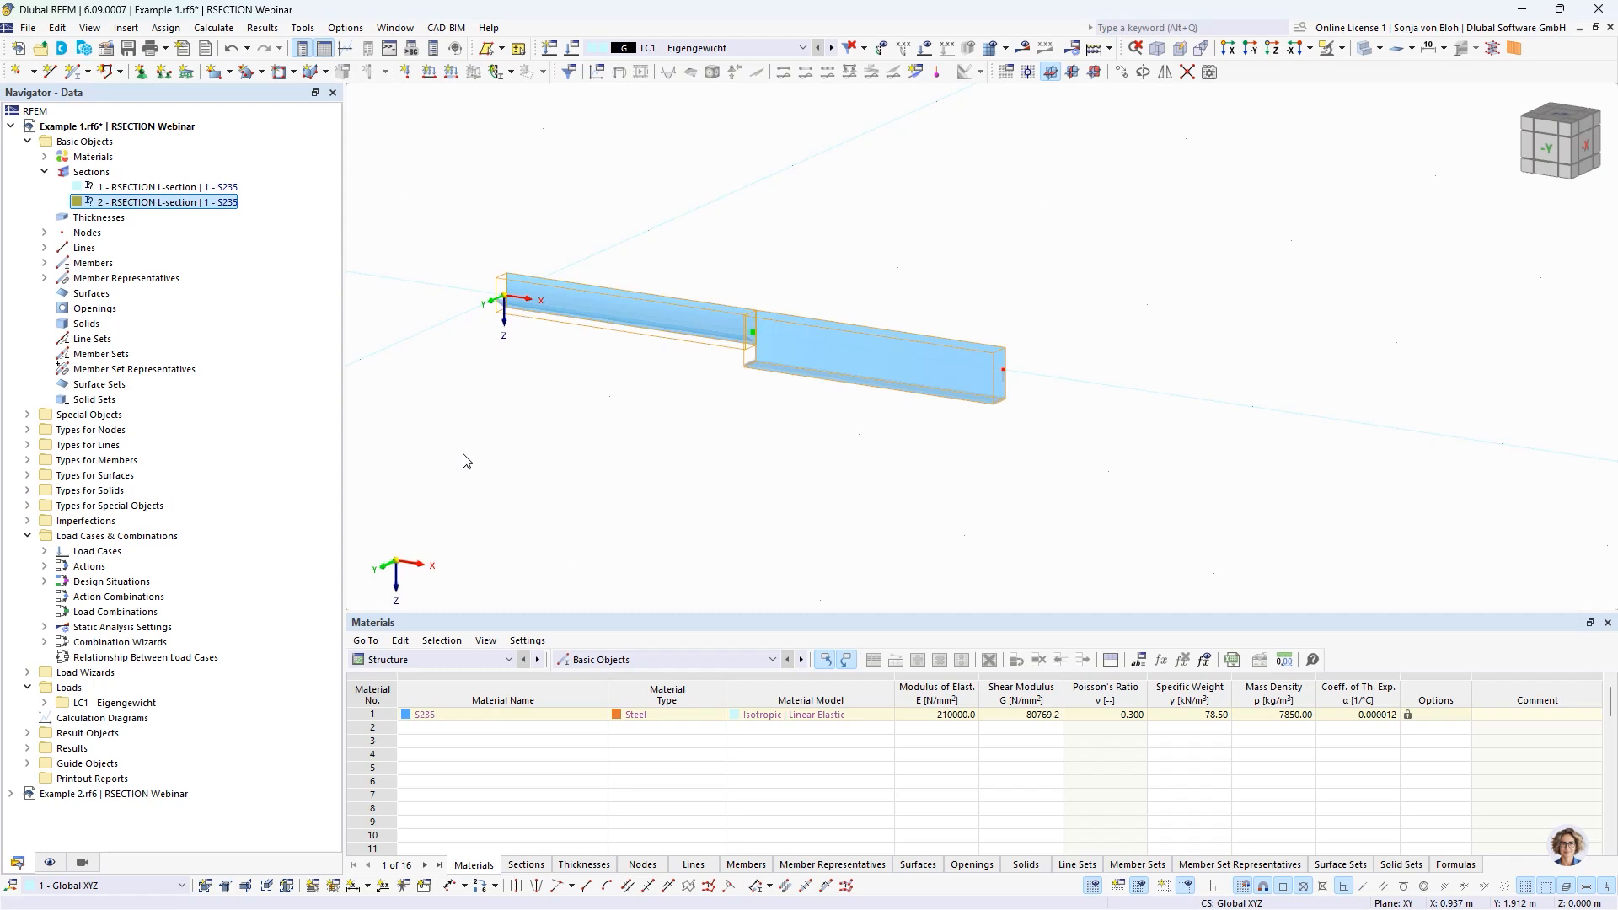
{"action": "right_click", "coordinate": [105, 177]}
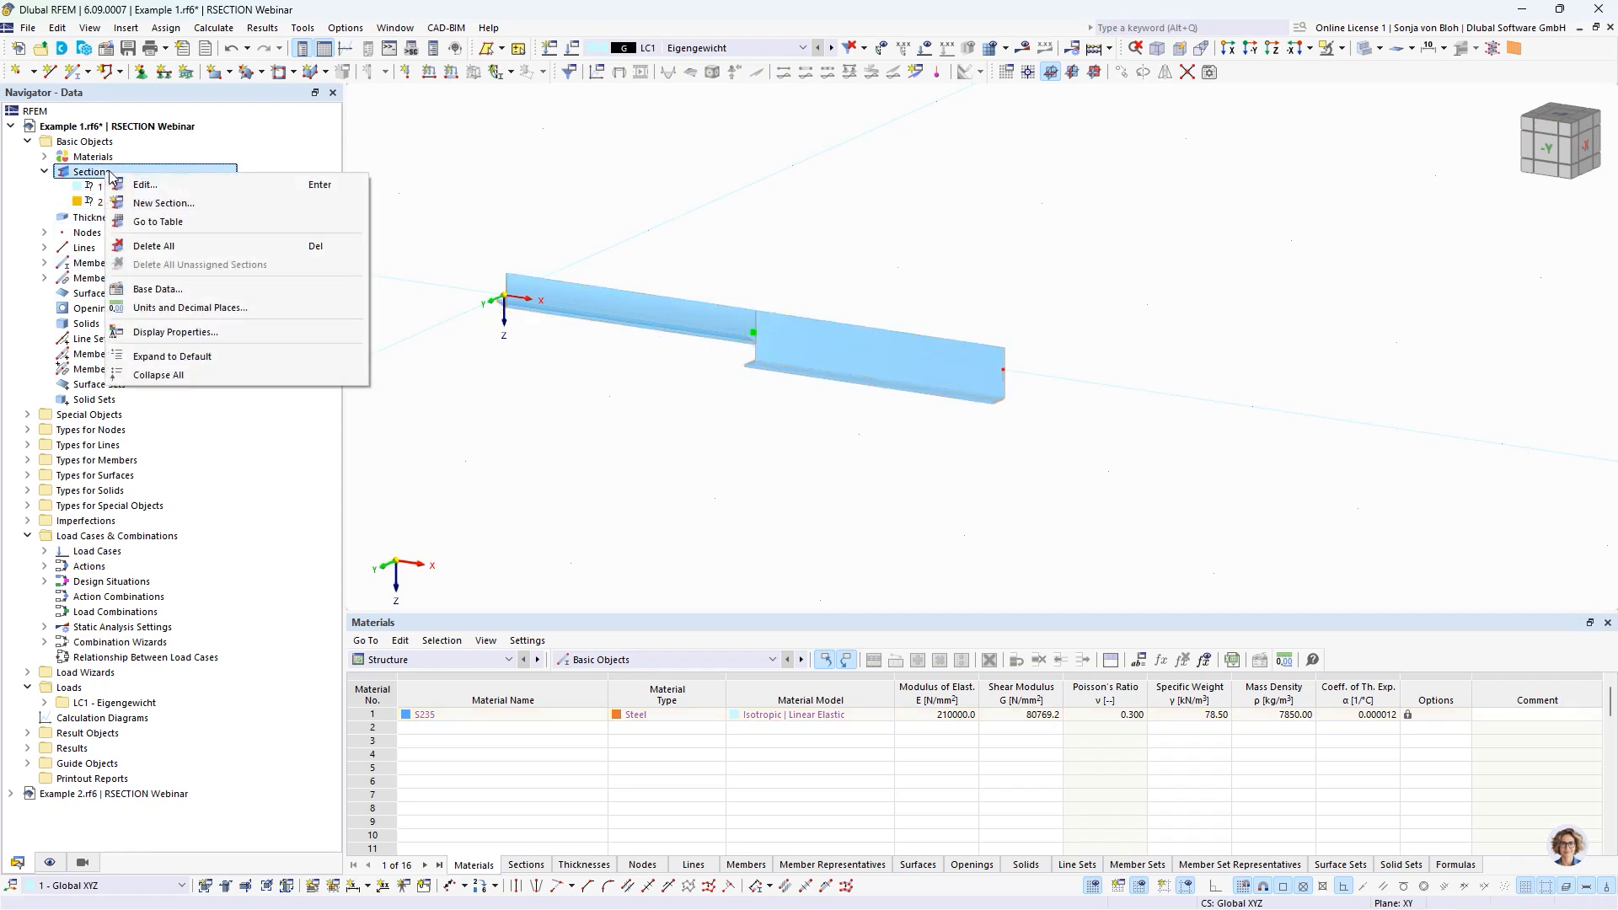
{"action": "left_click", "coordinate": [172, 205]}
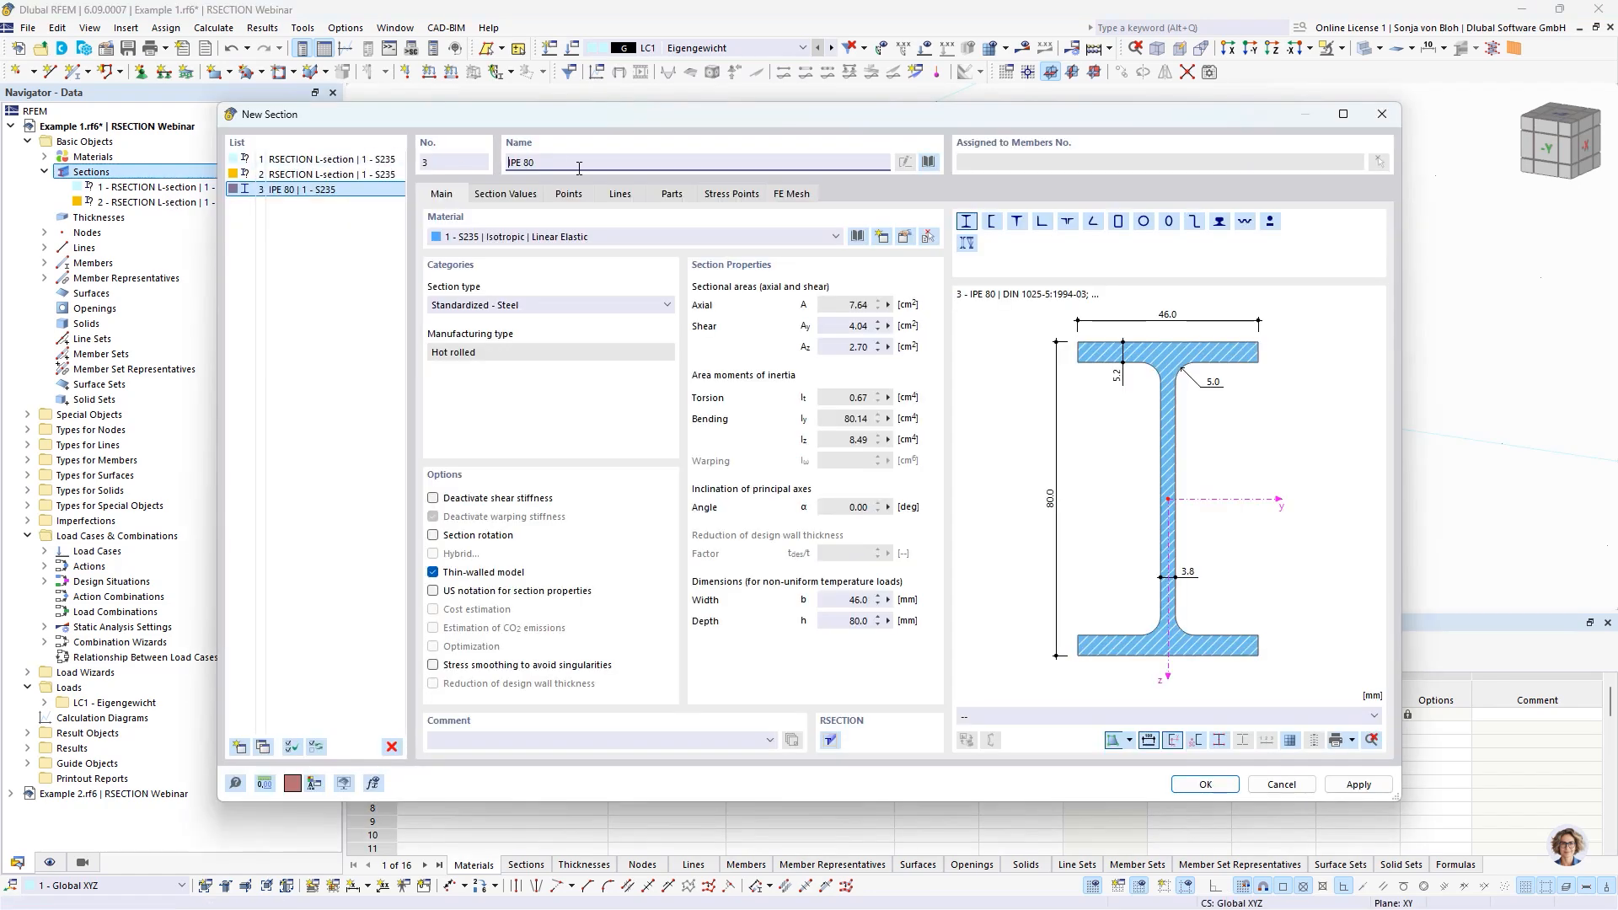
{"action": "left_click", "coordinate": [929, 162]}
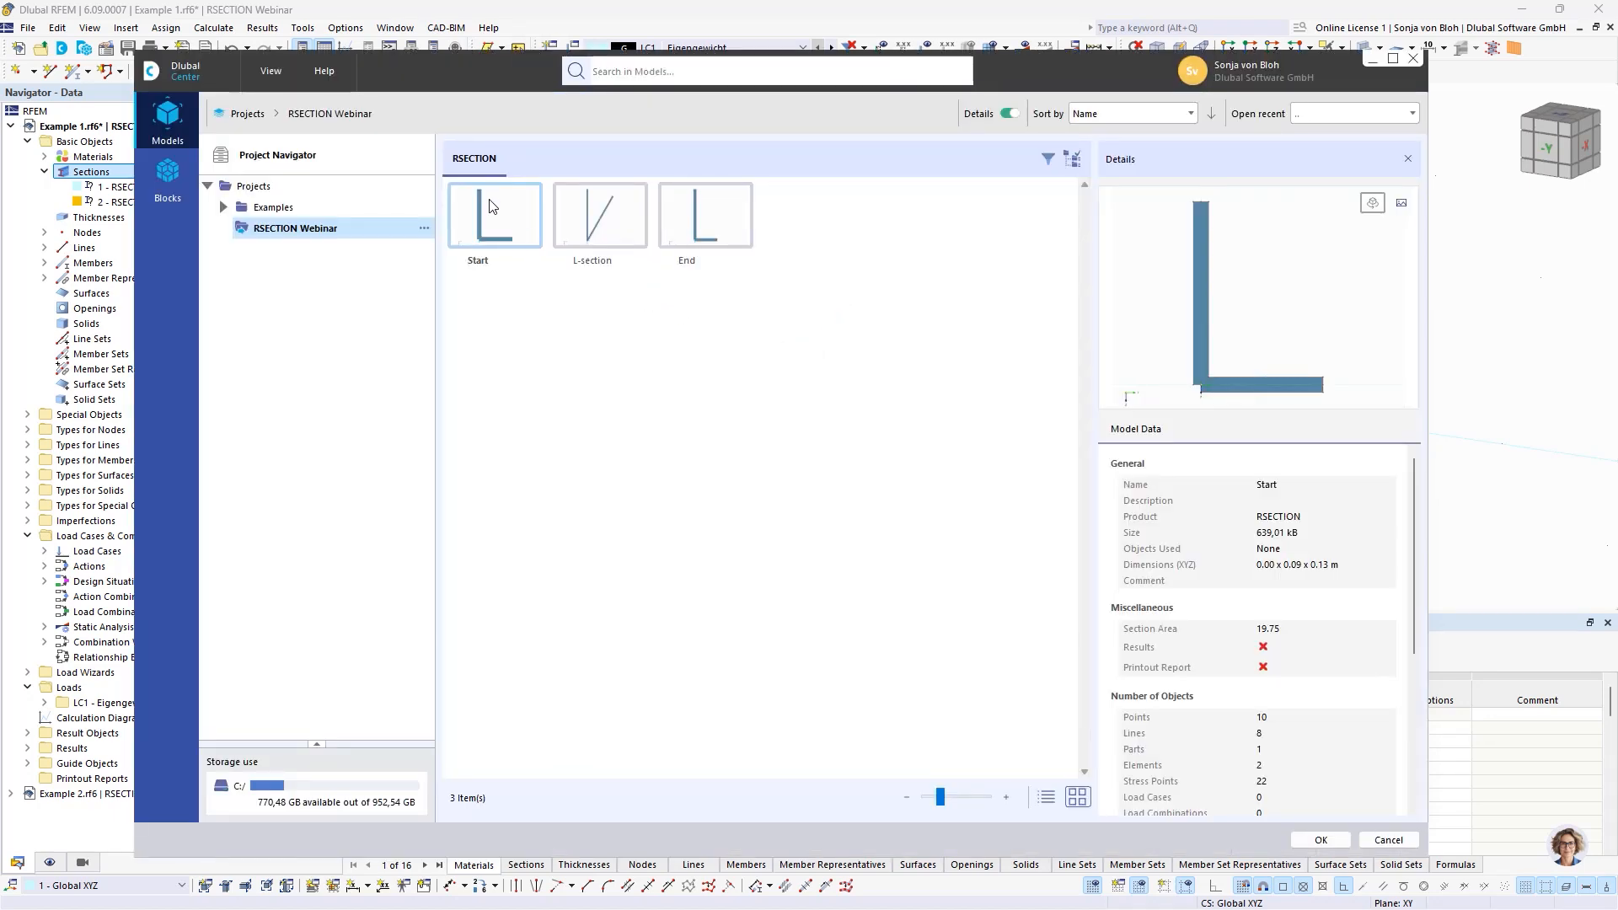
{"action": "left_click", "coordinate": [732, 234]}
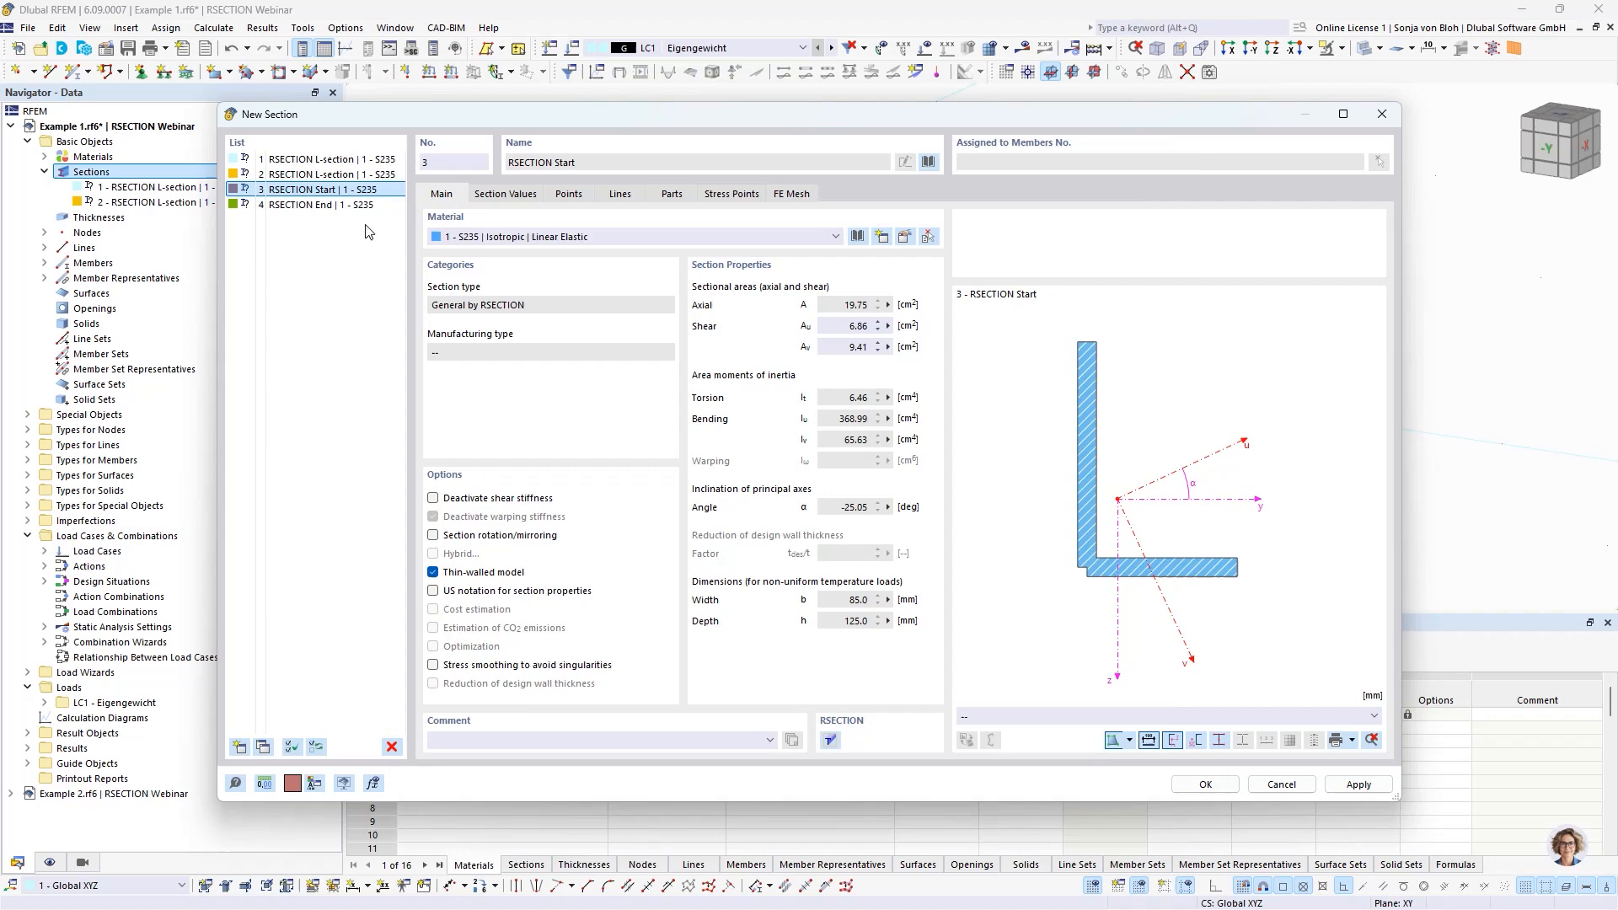
{"action": "left_click", "coordinate": [312, 207]}
{"action": "left_click", "coordinate": [327, 192]}
{"action": "left_click", "coordinate": [331, 206]}
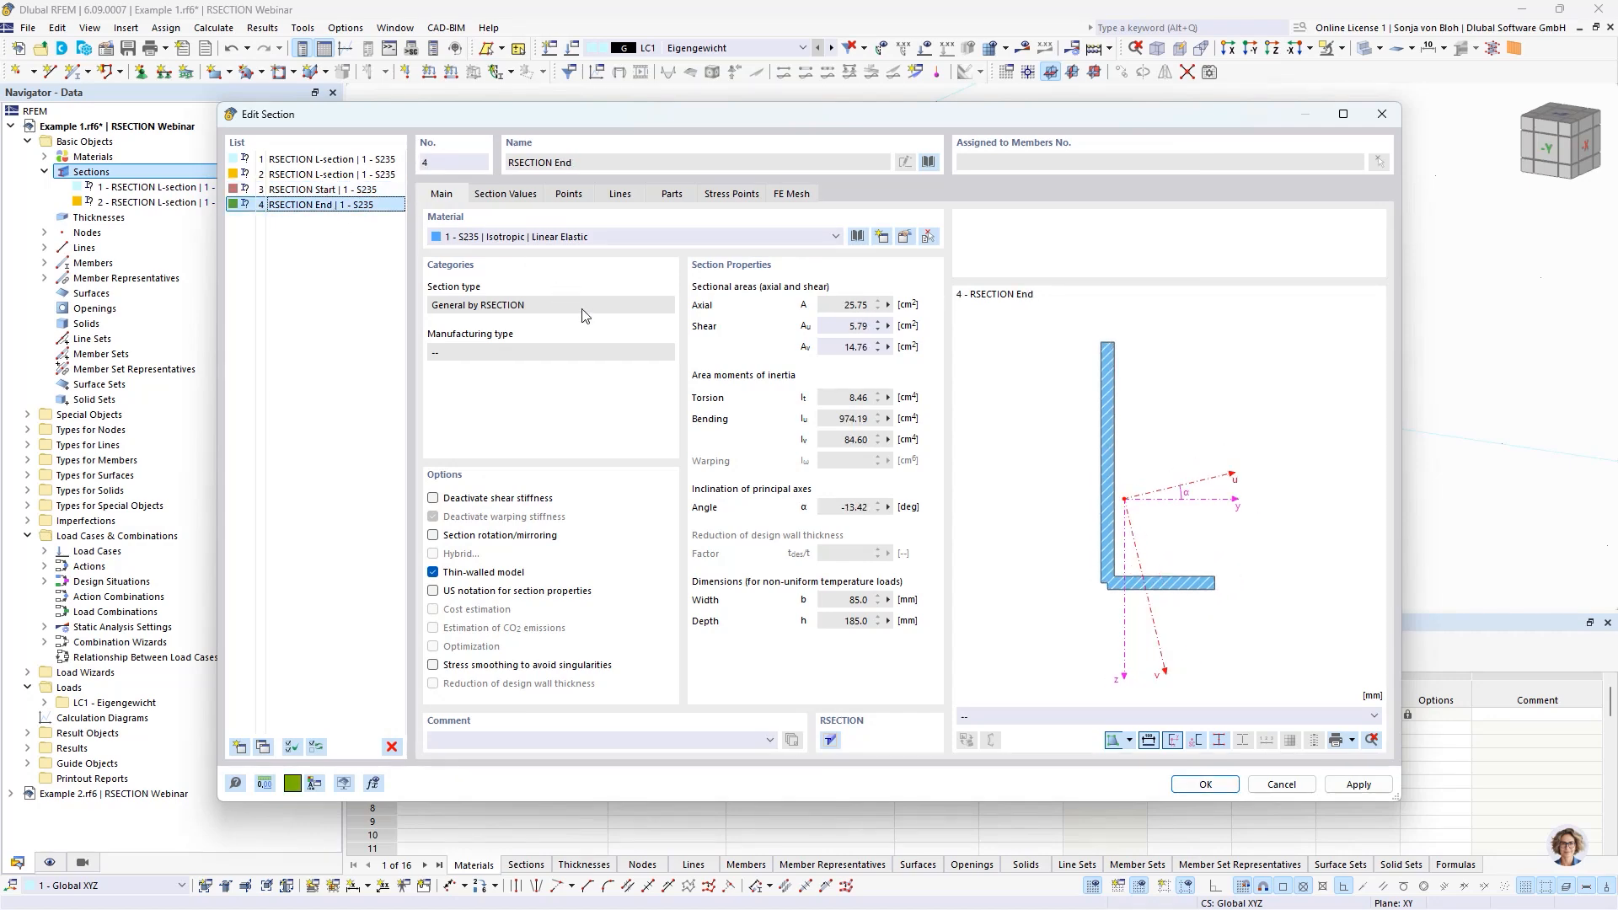
{"action": "left_click", "coordinate": [1205, 785]}
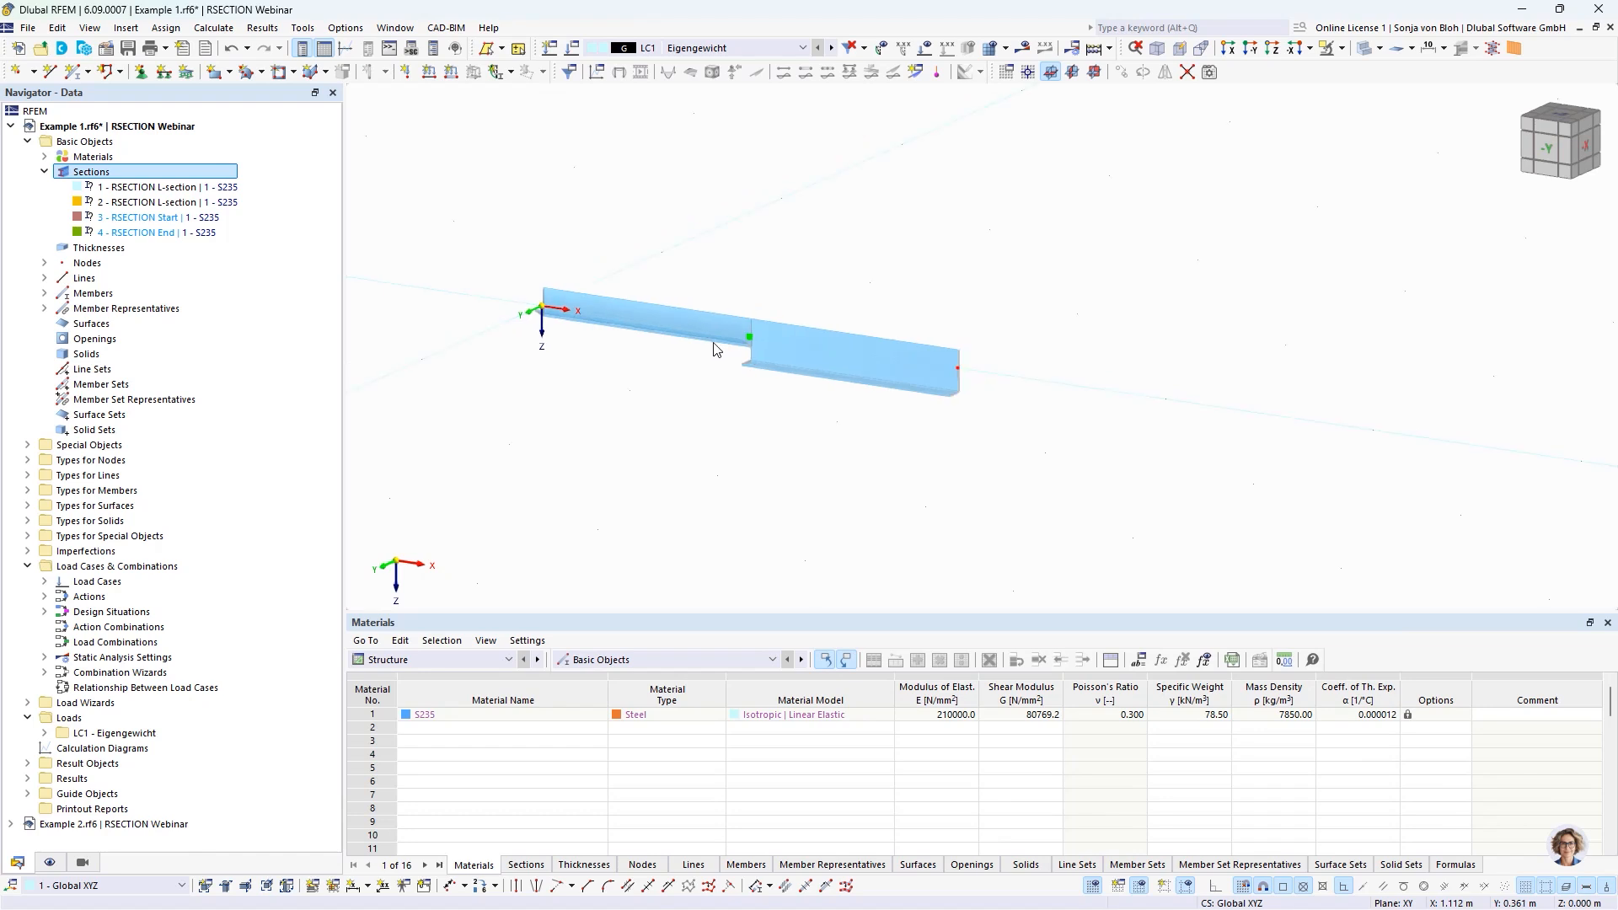
Step: Define a new single member with Linear distribution, section 3 RSECTION Start at member start i and section 4 RSECTION End at member end j
{"action": "left_click", "coordinate": [74, 76]}
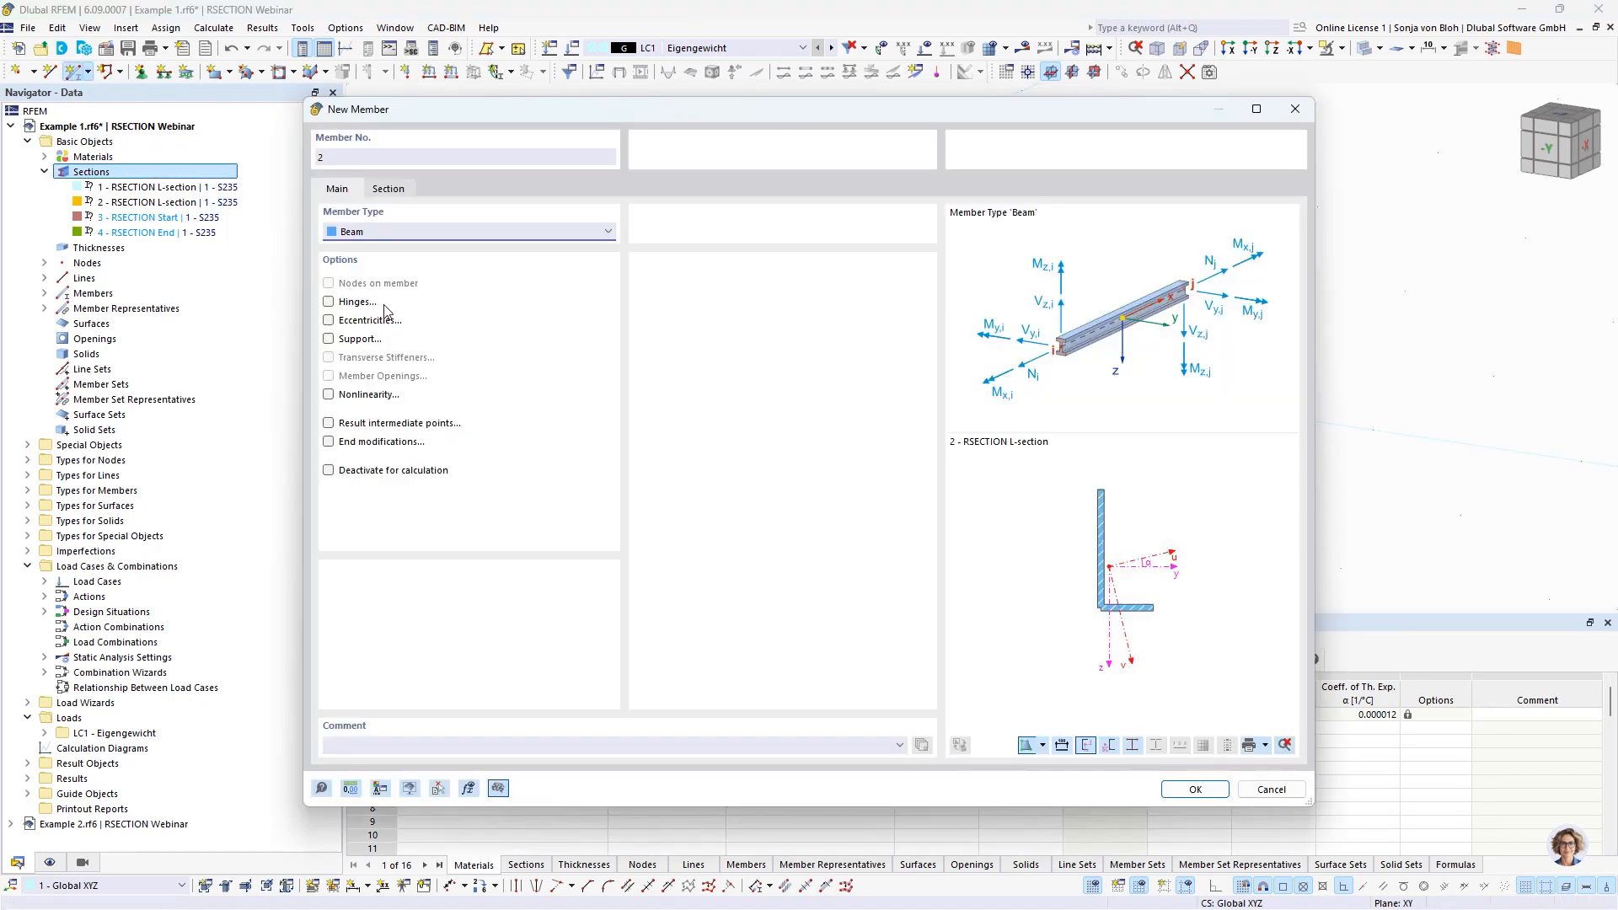
{"action": "left_click", "coordinate": [390, 190]}
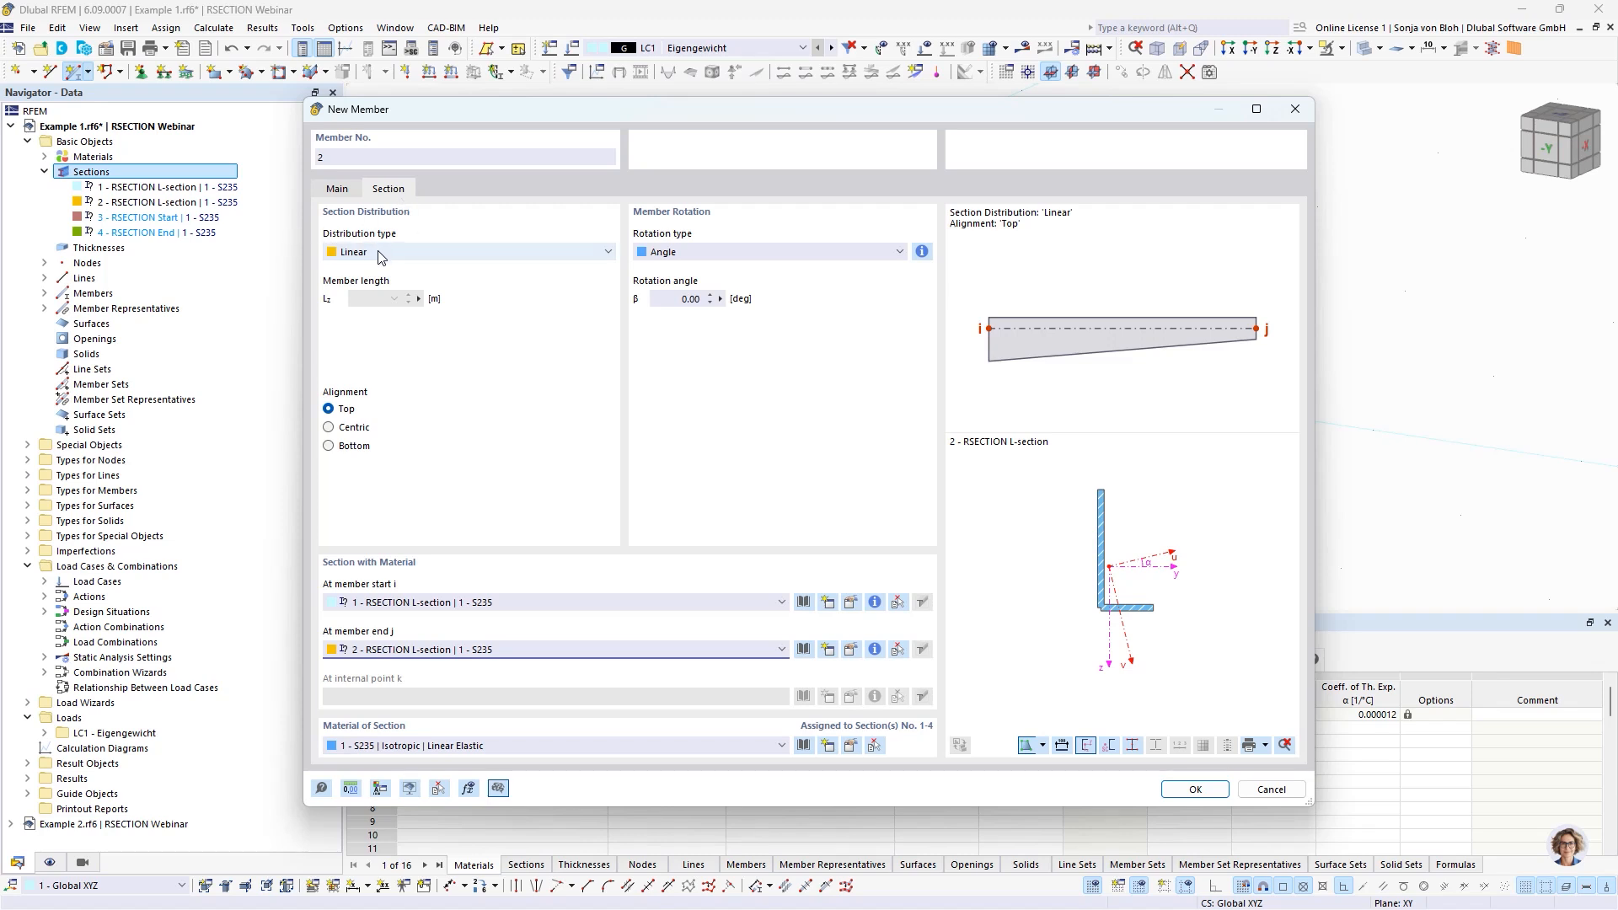
{"action": "left_click", "coordinate": [482, 602]}
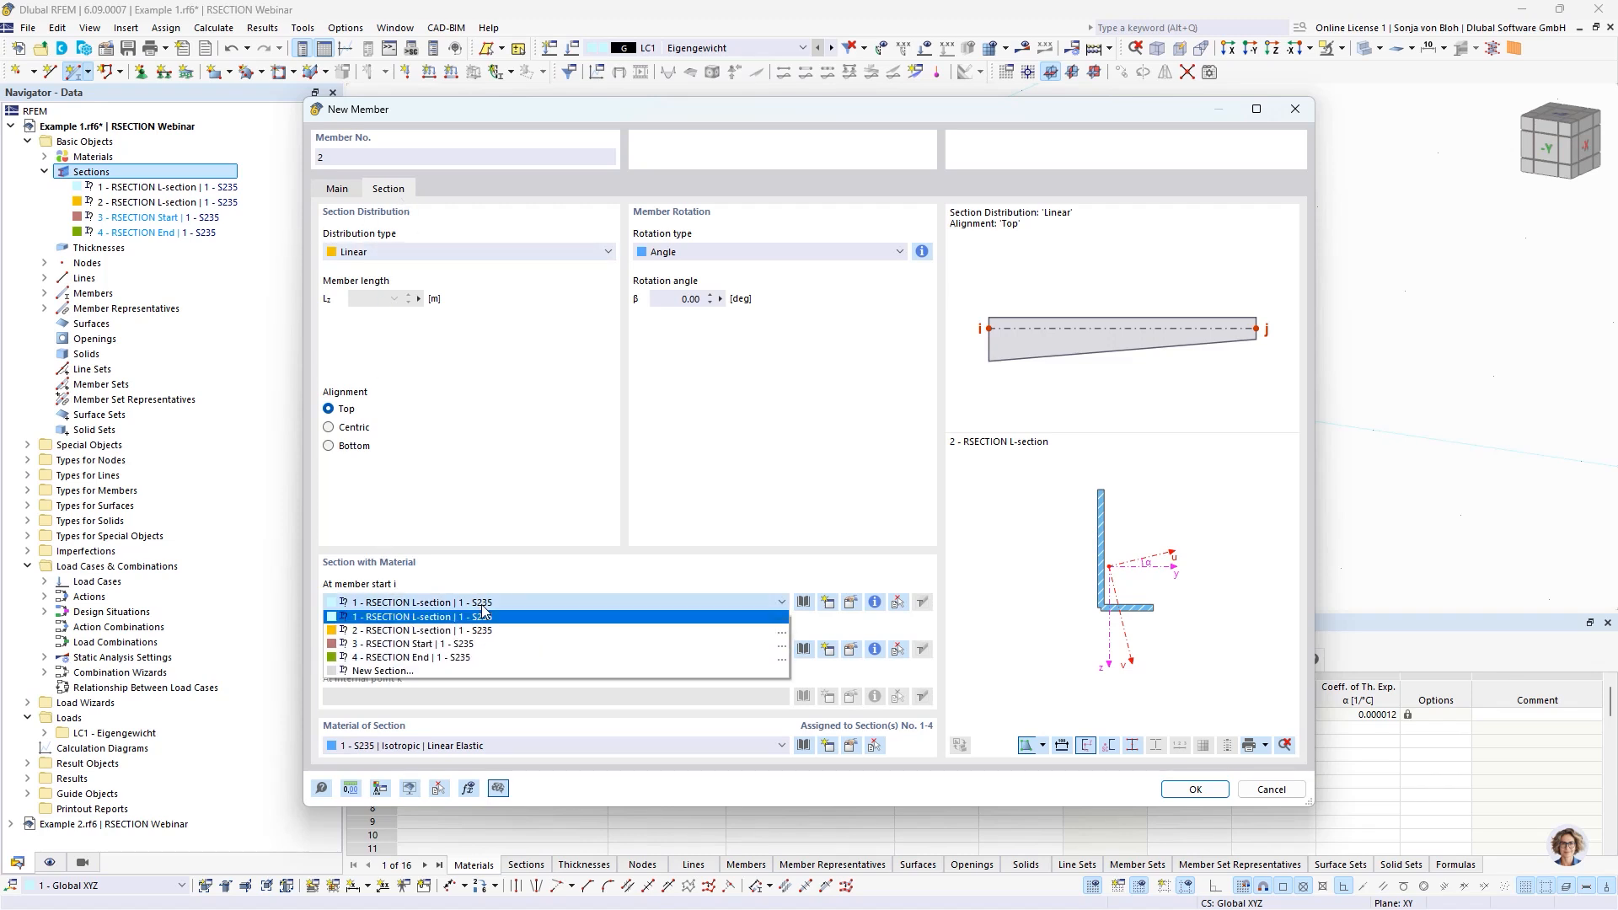
{"action": "left_click", "coordinate": [459, 644]}
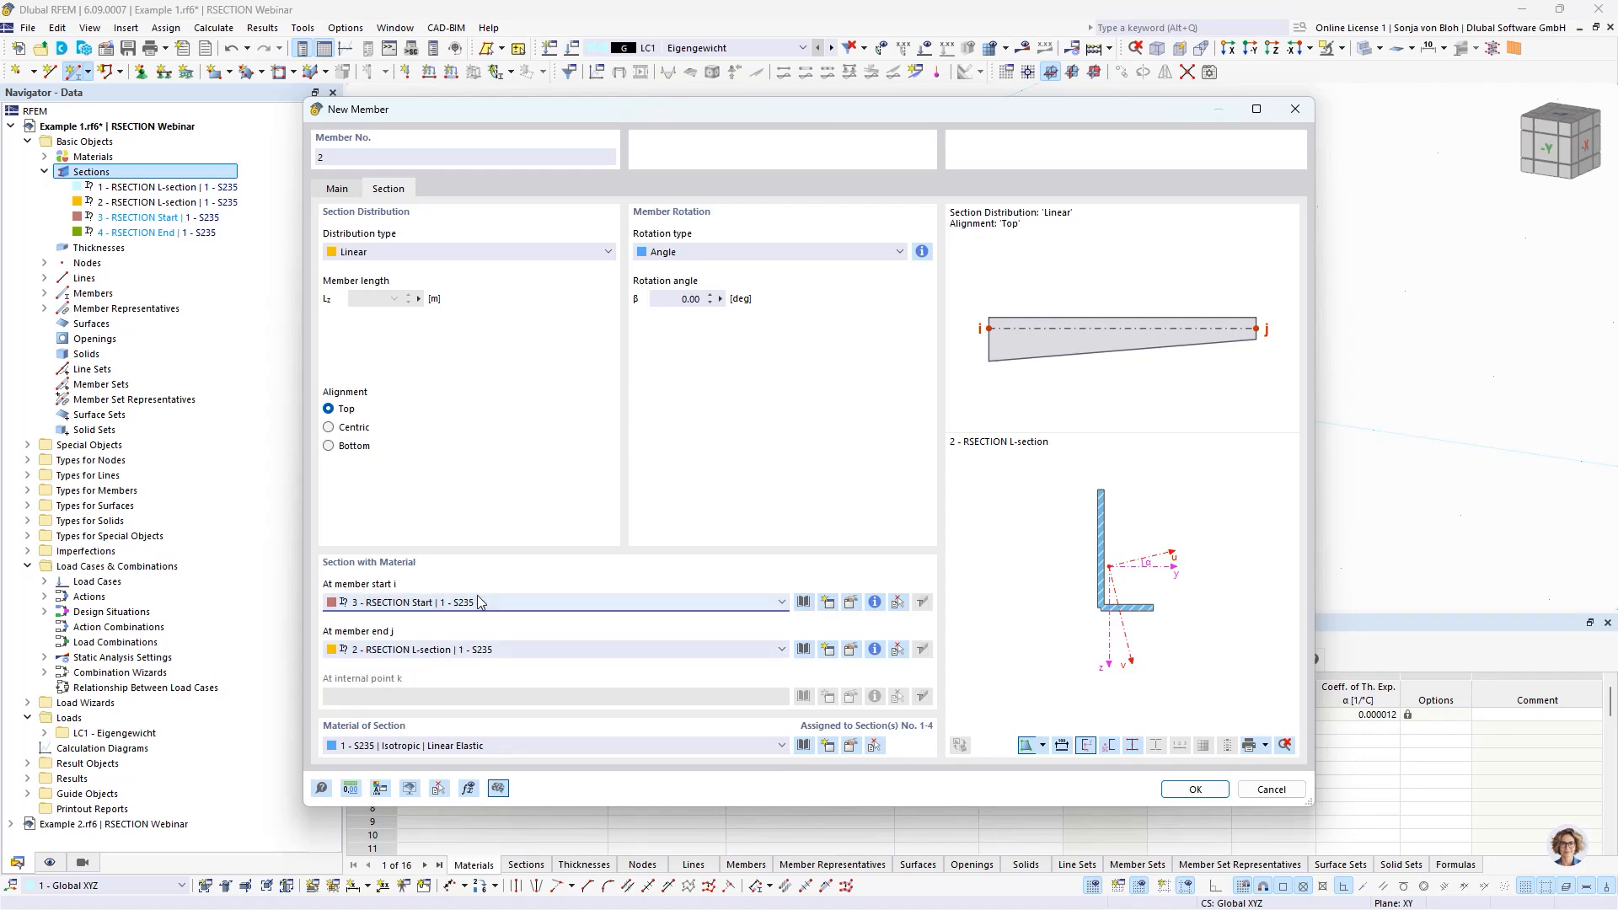
{"action": "left_click", "coordinate": [450, 649]}
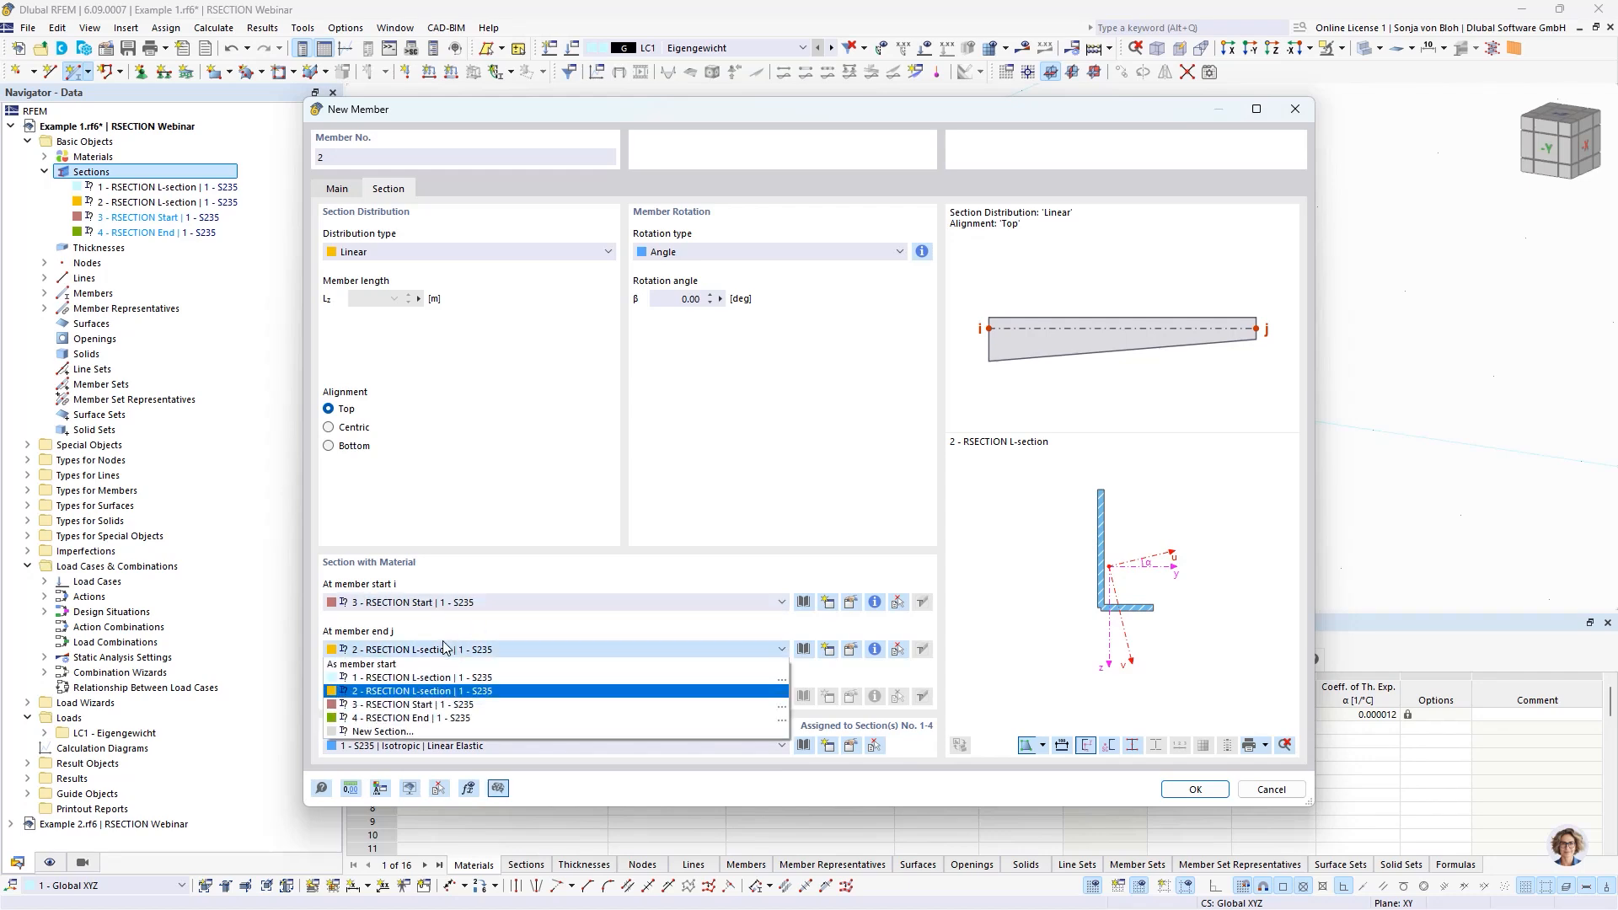
{"action": "left_click", "coordinate": [428, 719]}
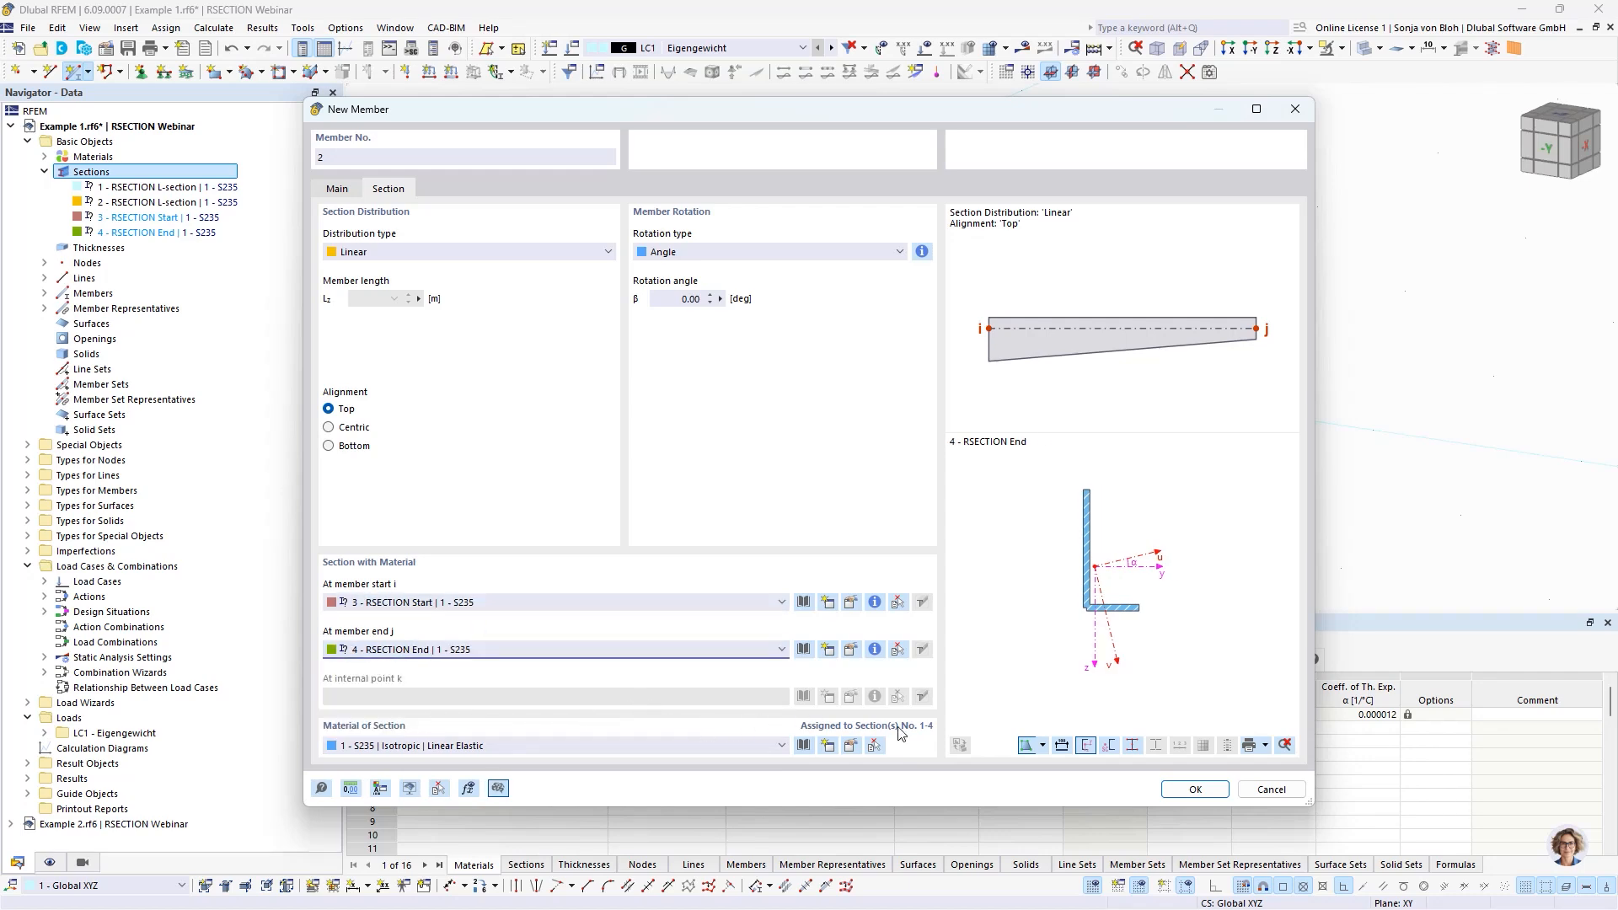
{"action": "left_click", "coordinate": [1193, 788]}
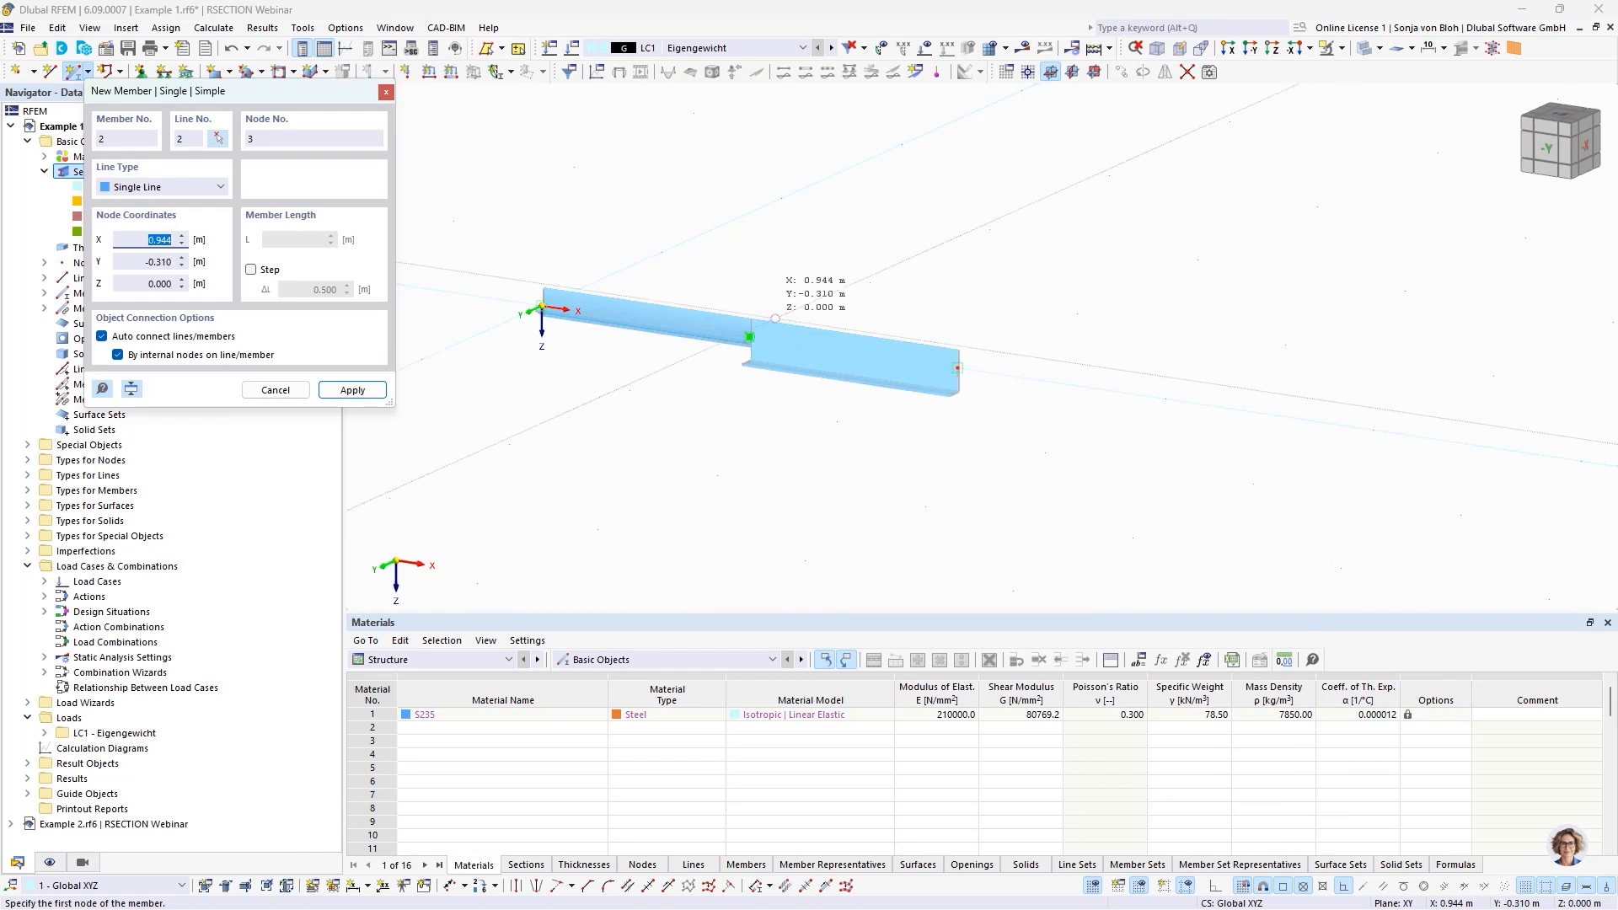
Step: Place the 2.000 m member parallel to the X-axis, ending at X = 2.000 m, Y = -2.000 m, and finish the command
{"action": "left_click", "coordinate": [782, 198]}
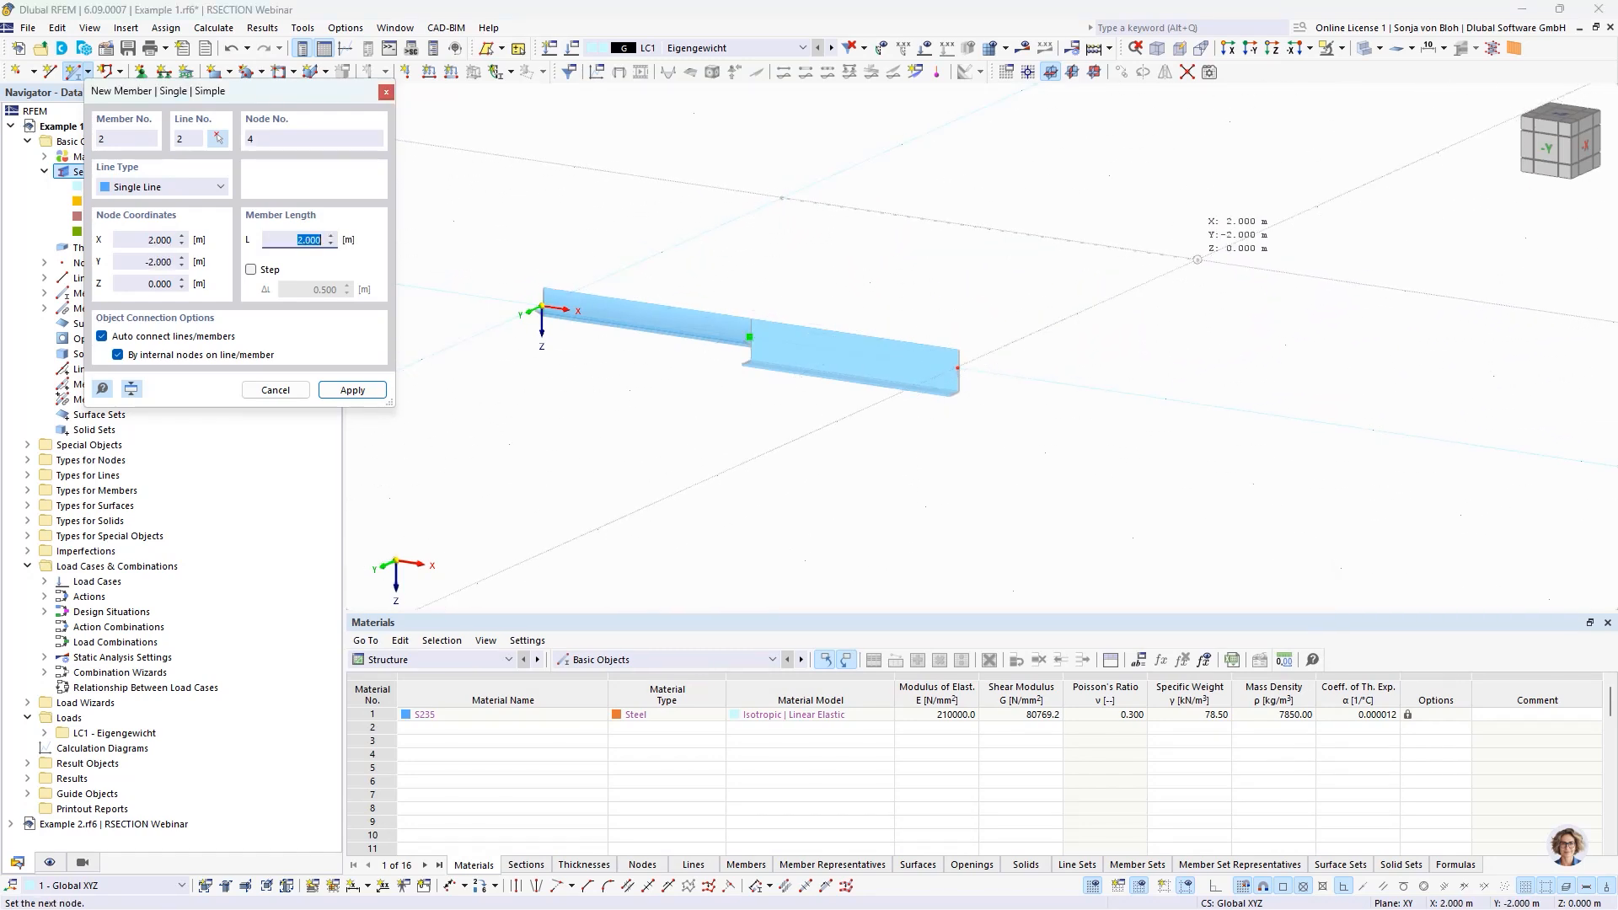
{"action": "left_click", "coordinate": [1198, 260]}
{"action": "key", "text": "Escape"}
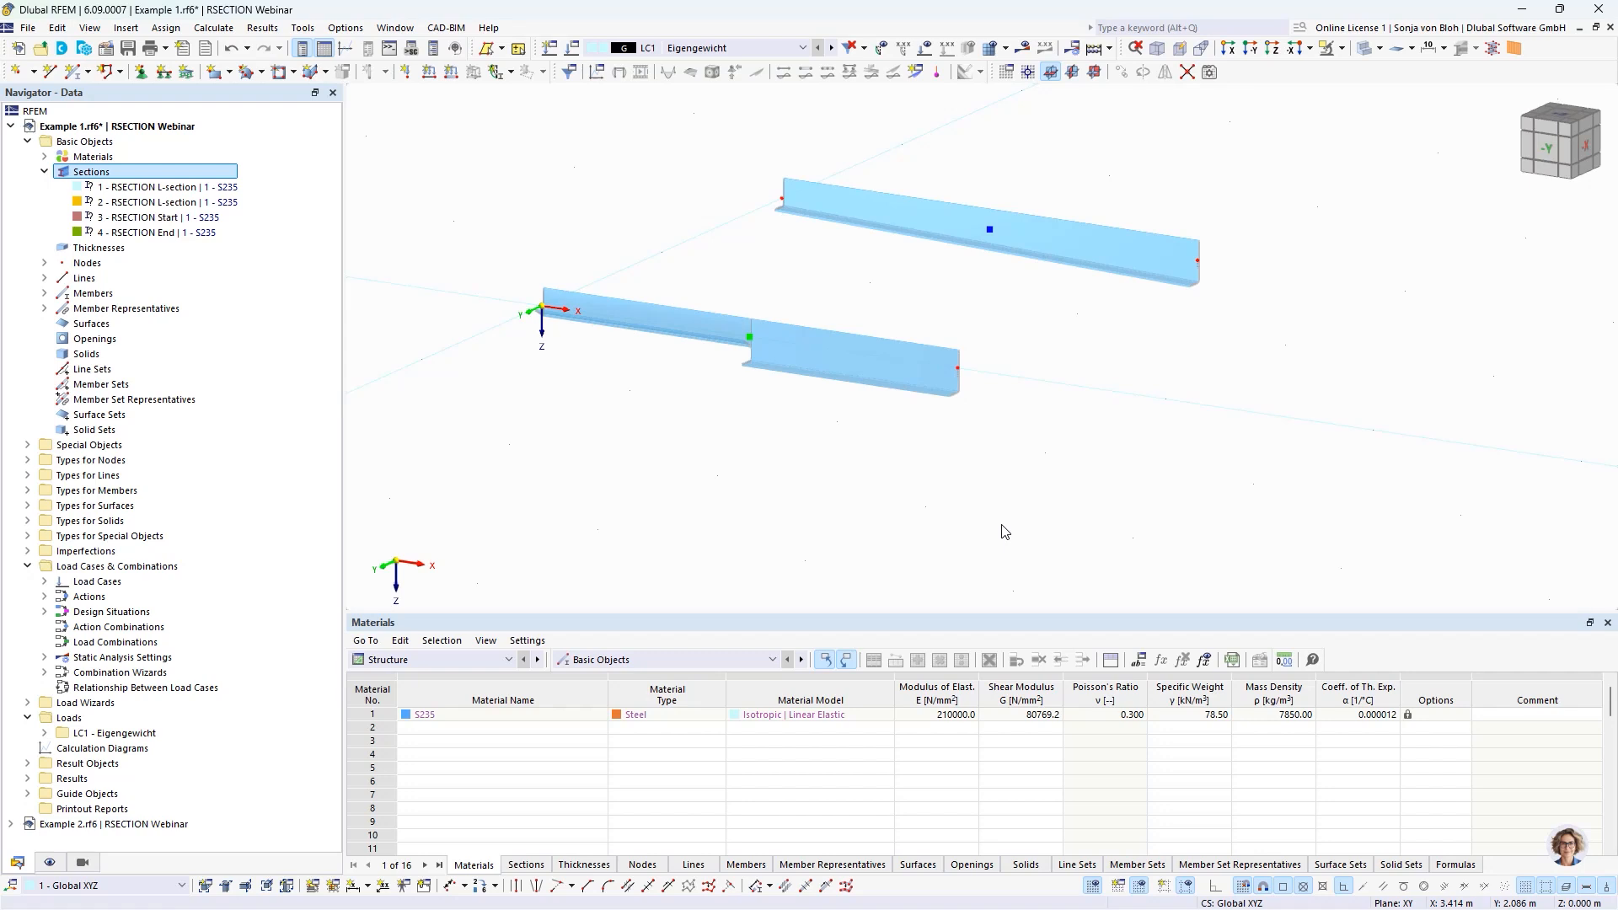